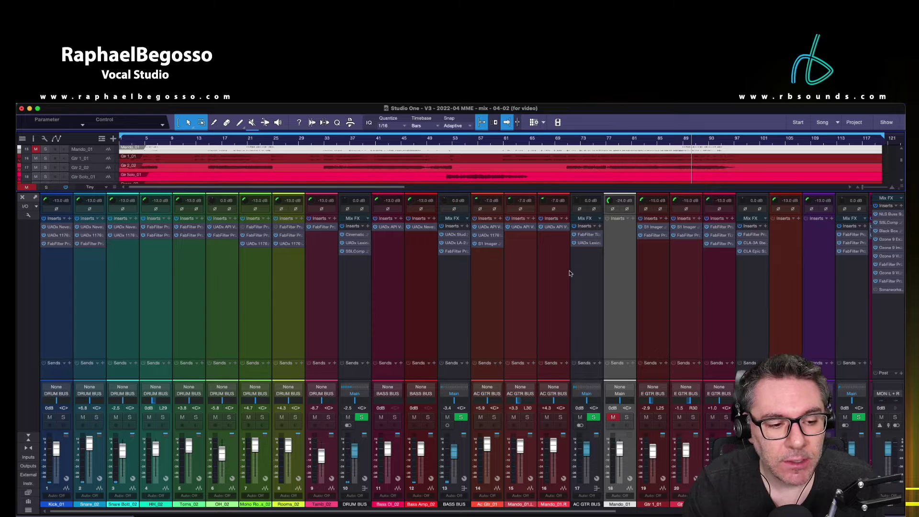
# Hide the console and examine all the song's tracks in the arrangement, from the drums down to the backing vocals.
pyautogui.moveTo(599, 513); pyautogui.dragTo(429, 506)
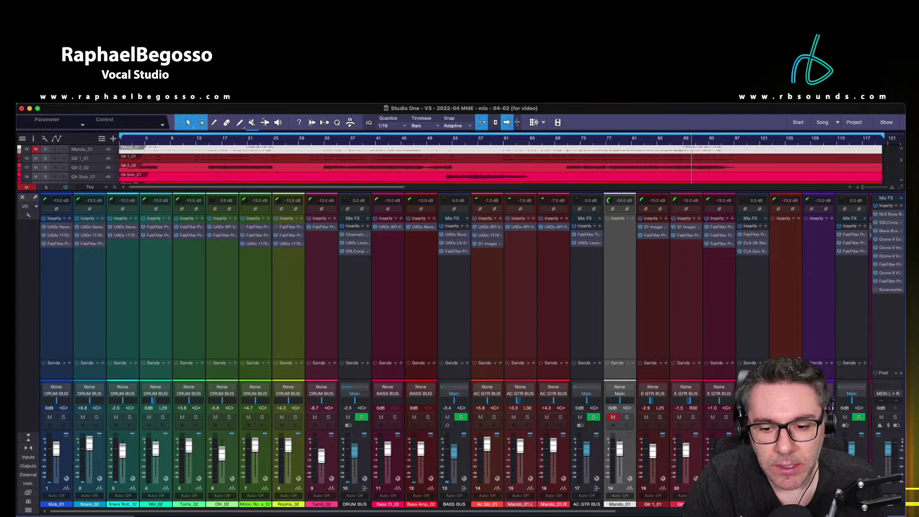
pyautogui.press('F3')
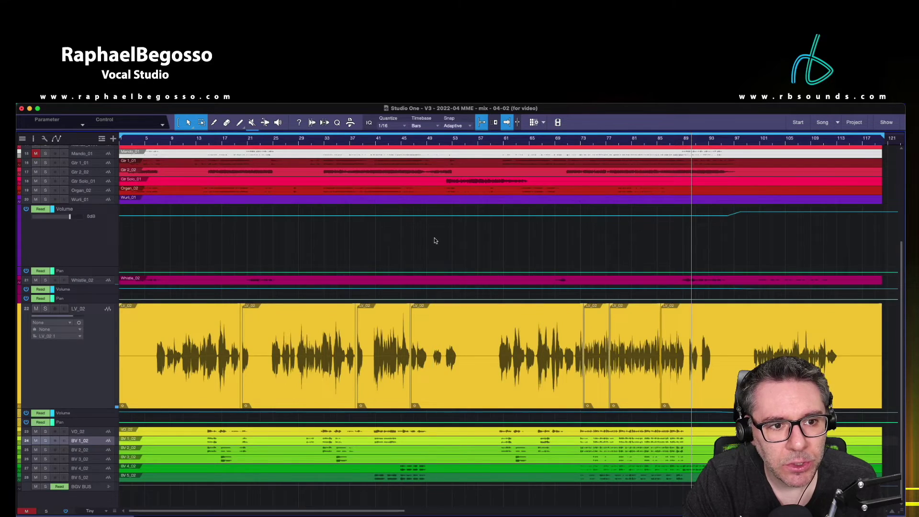
pyautogui.scroll(5, 435, 239)
pyautogui.scroll(-5, 447, 231)
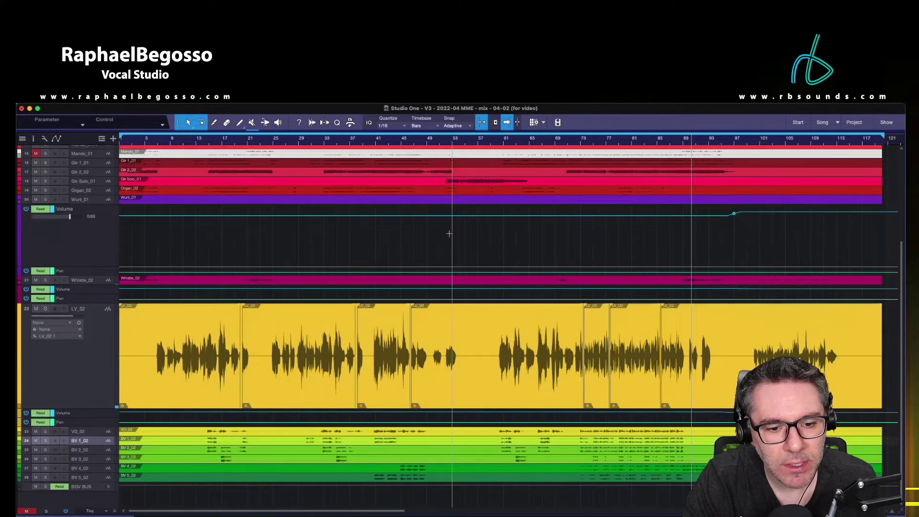
pyautogui.scroll(5, 596, 258)
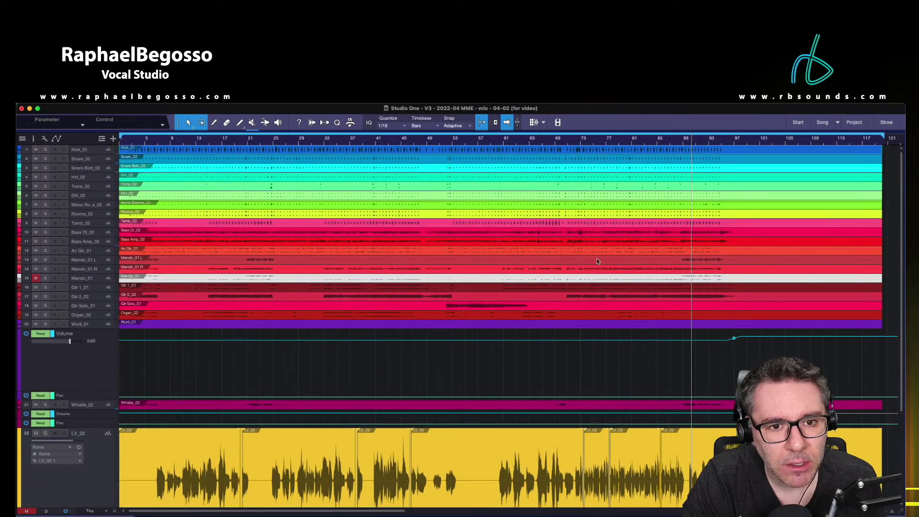
pyautogui.scroll(-5, 570, 225)
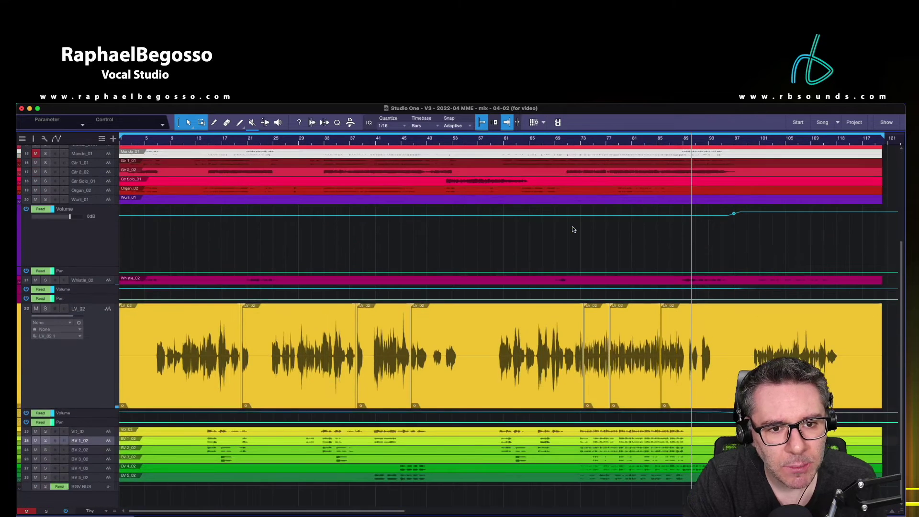
pyautogui.scroll(5, 571, 228)
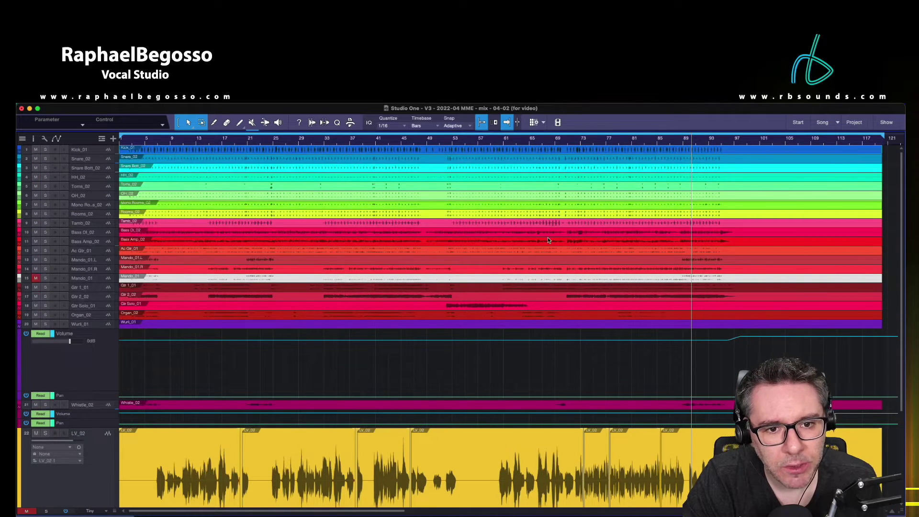
pyautogui.scroll(-5, 553, 345)
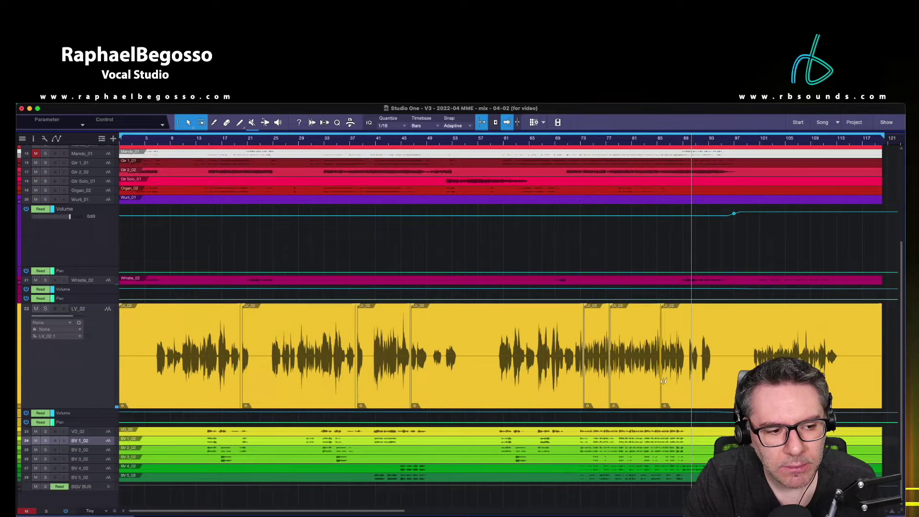
pyautogui.scroll(5, 565, 404)
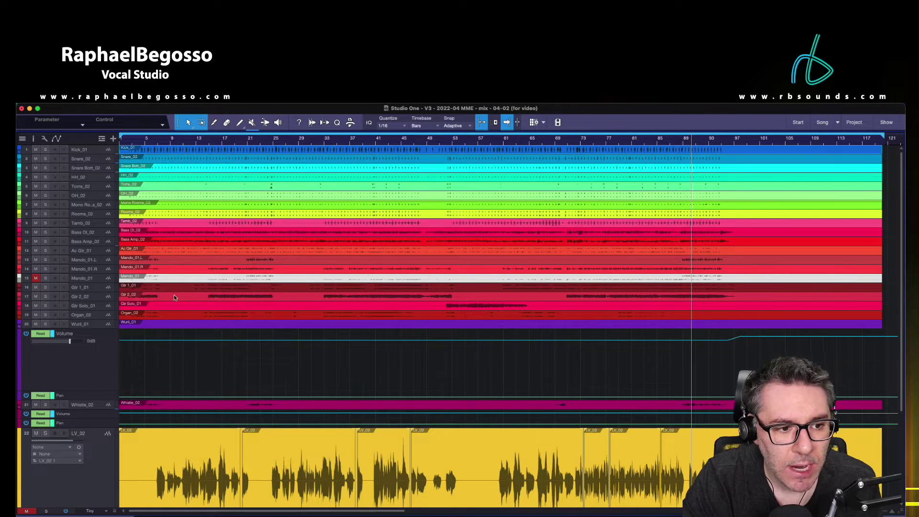
pyautogui.scroll(-5, 182, 295)
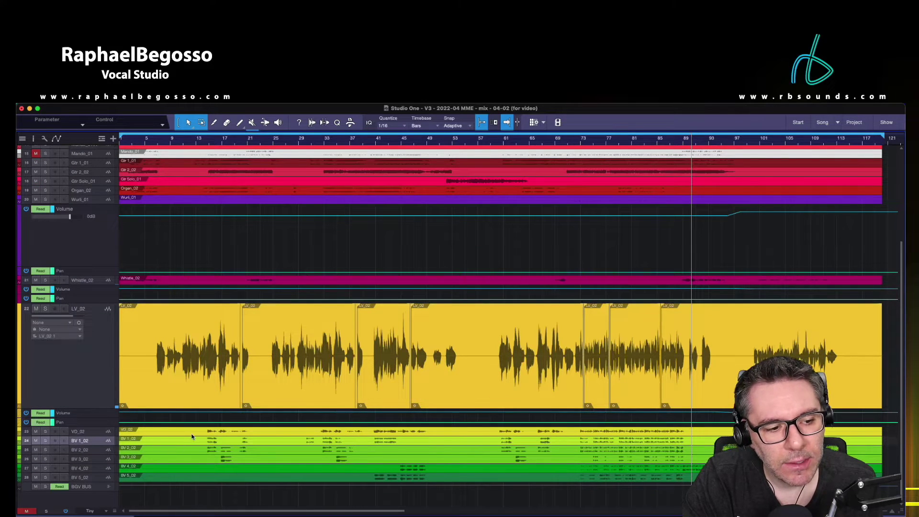
# Show the console again and review its options for channel grouping, visibility and channel components.
pyautogui.press('F3')
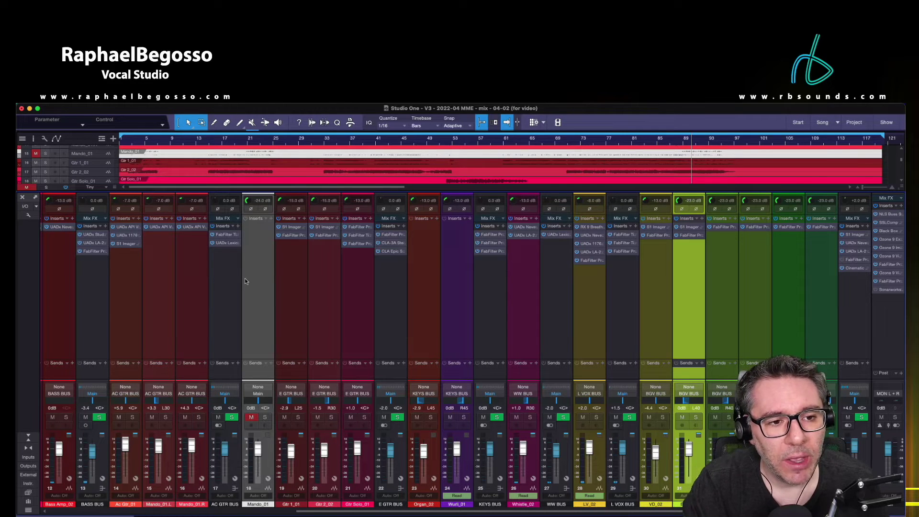
pyautogui.hscroll(-10, 269, 507)
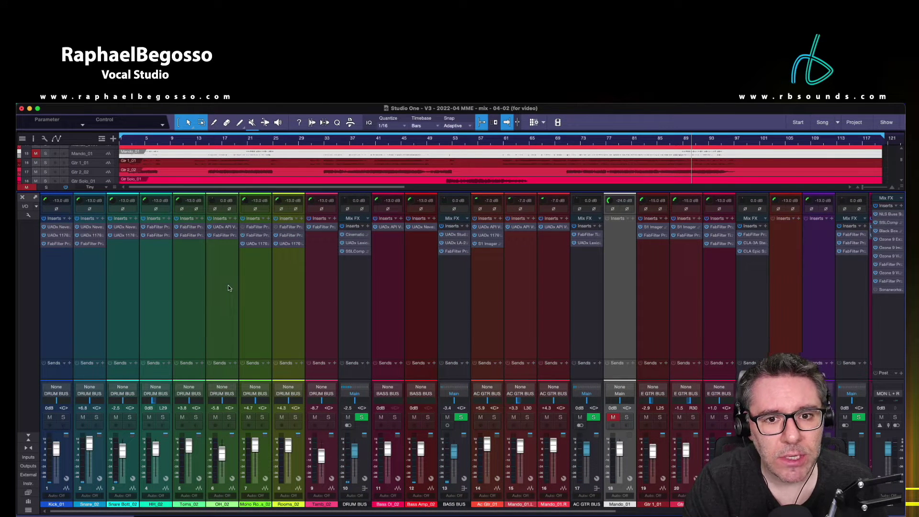
pyautogui.click(29, 216)
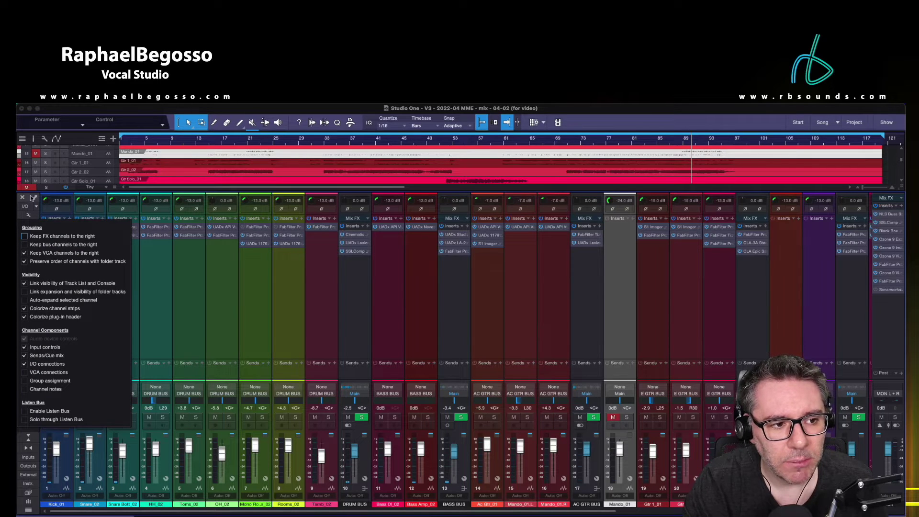
pyautogui.click(28, 216)
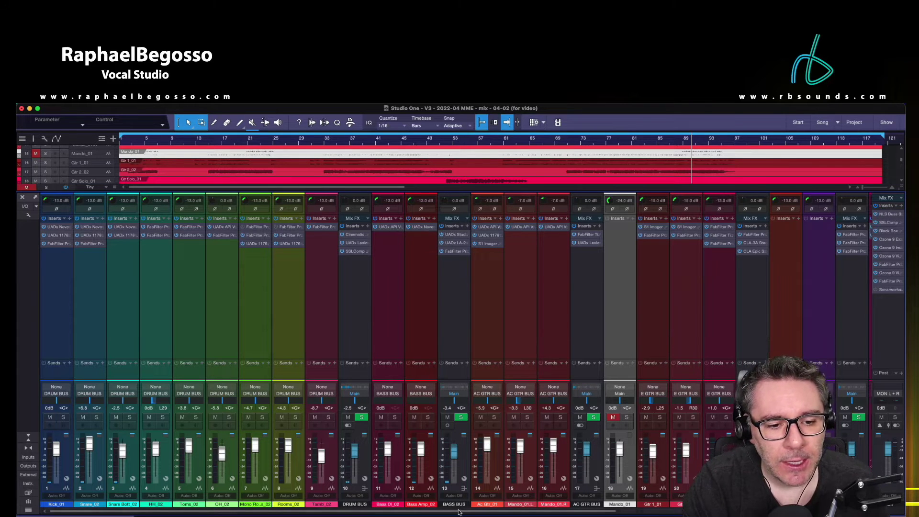
pyautogui.moveTo(459, 511); pyautogui.dragTo(332, 512)
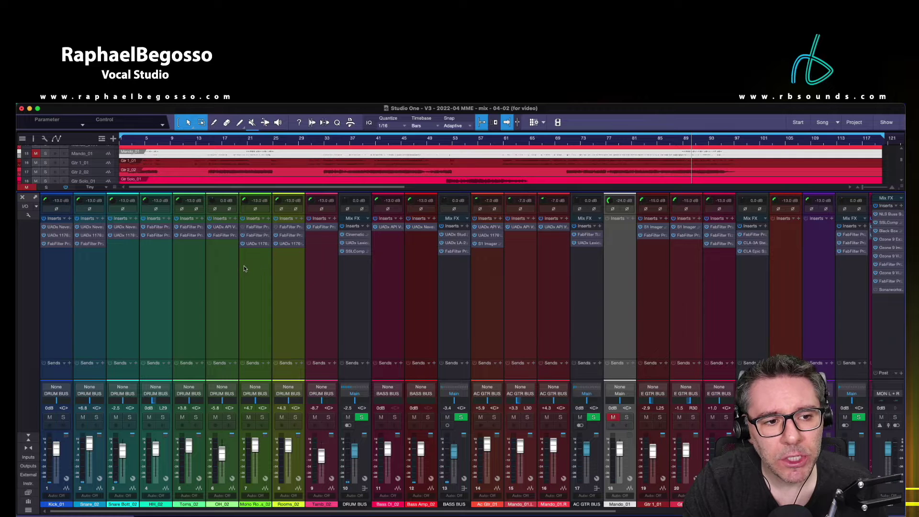
# Inspect the UADx API Vision Channel Strip insert on the OH_02 channel, moving its window aside before closing it.
pyautogui.click(224, 230)
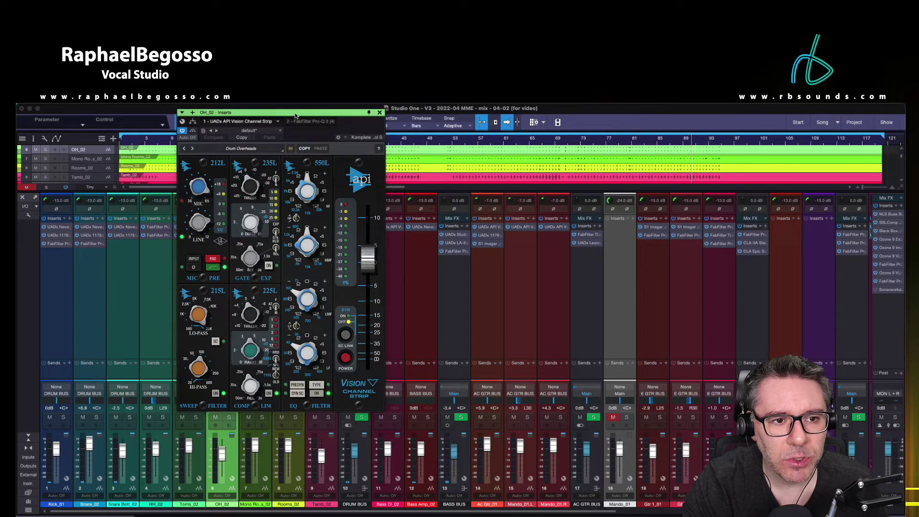
pyautogui.moveTo(297, 112); pyautogui.dragTo(492, 132)
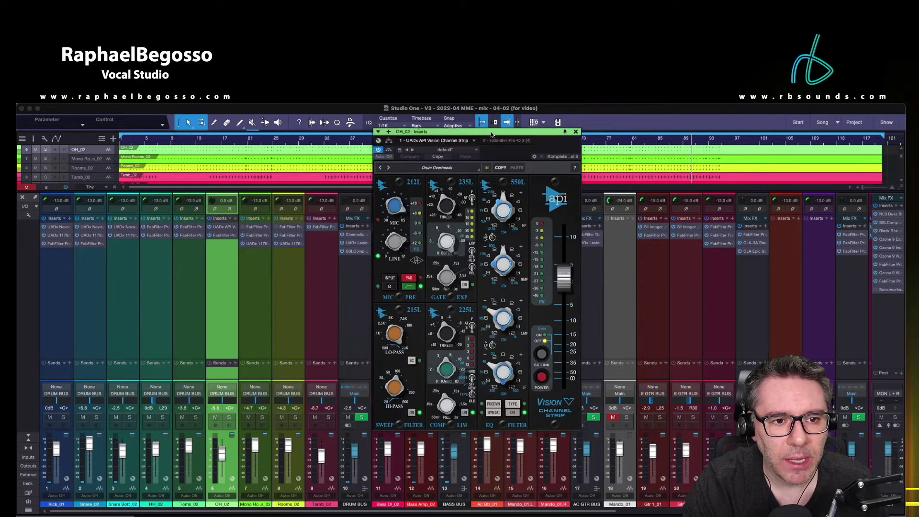
pyautogui.click(576, 132)
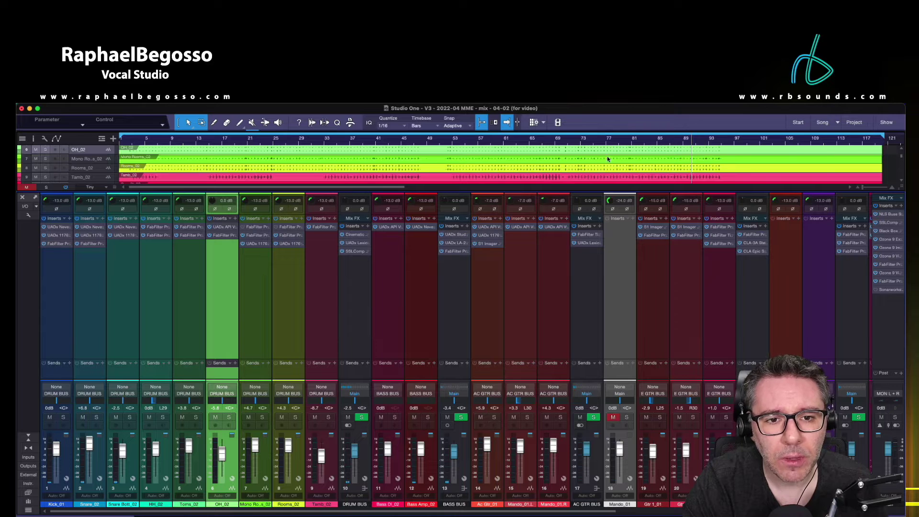
# Set the playback position to about bar 69 in the song timeline.
pyautogui.scroll(-3, 608, 159)
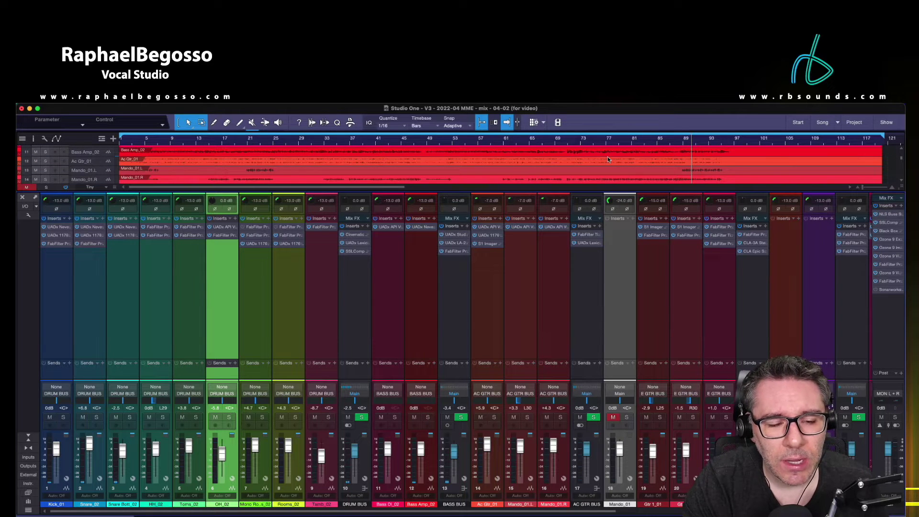
pyautogui.scroll(-2, 607, 158)
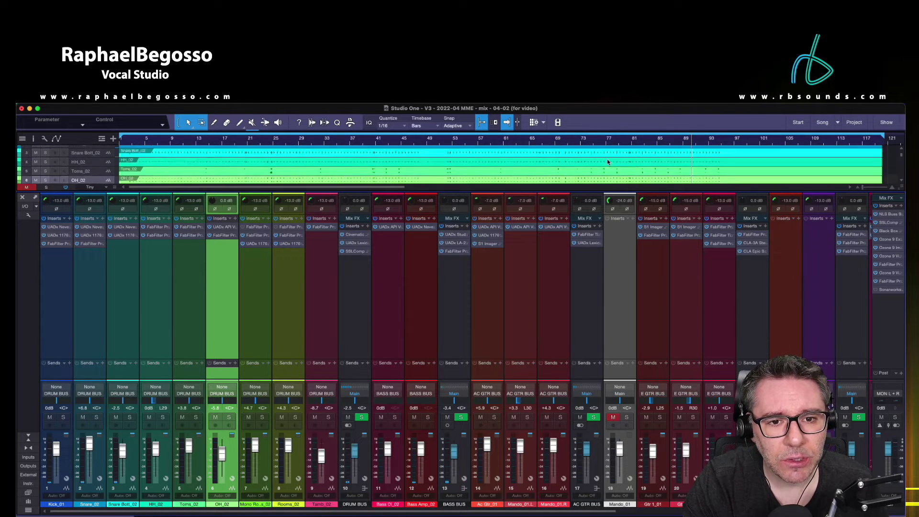
pyautogui.scroll(1, 608, 159)
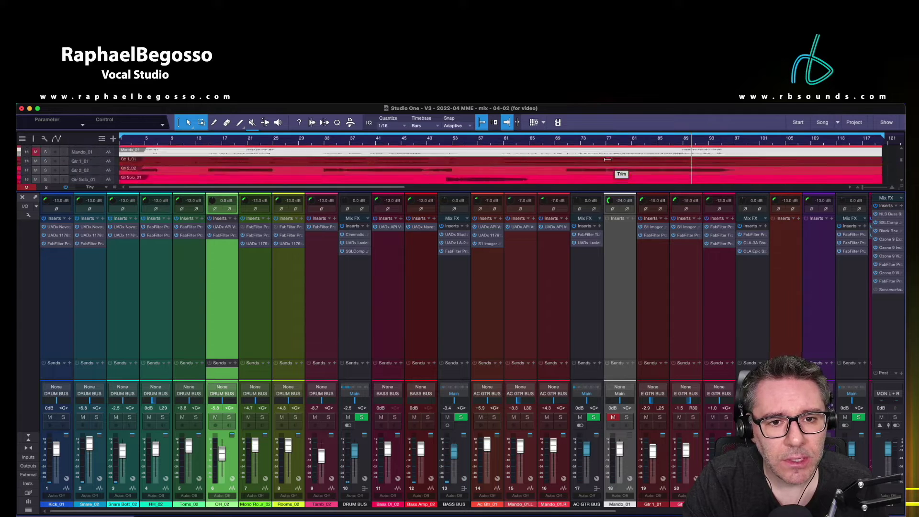
pyautogui.click(558, 139)
pyautogui.scroll(-3, 558, 142)
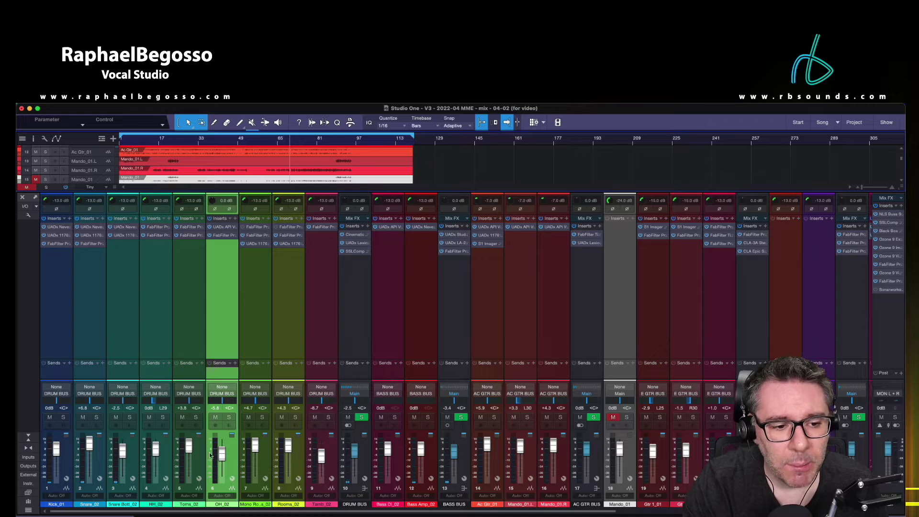
# Examine the levels, panning and bus routing of every console channel, from the drums to the backing vocals.
pyautogui.moveTo(600, 512); pyautogui.dragTo(846, 512)
pyautogui.hscroll(-10, 104, 412)
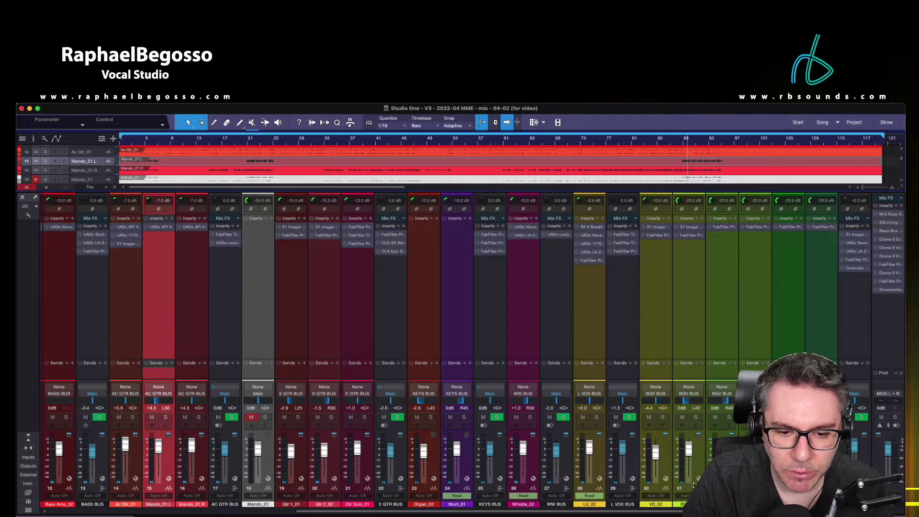
pyautogui.hscroll(-1, 460, 349)
pyautogui.hscroll(-5, 459, 349)
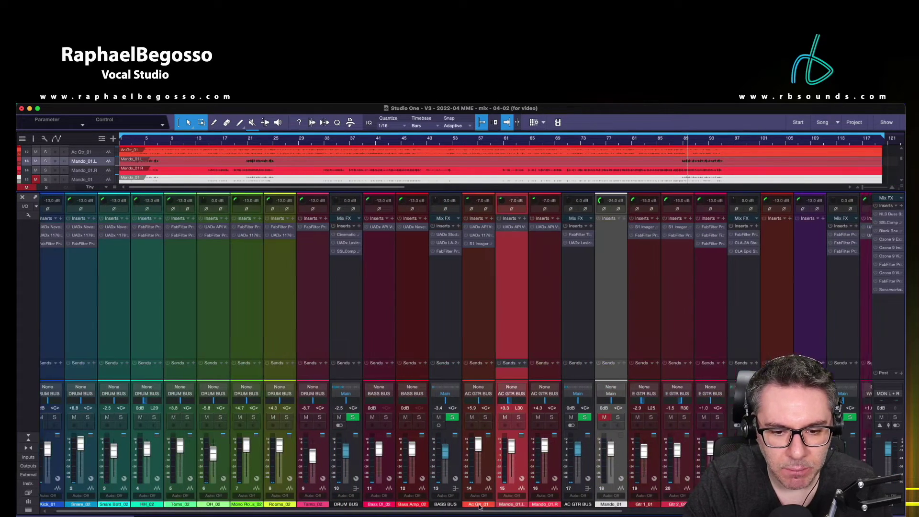
pyautogui.hscroll(5, 460, 350)
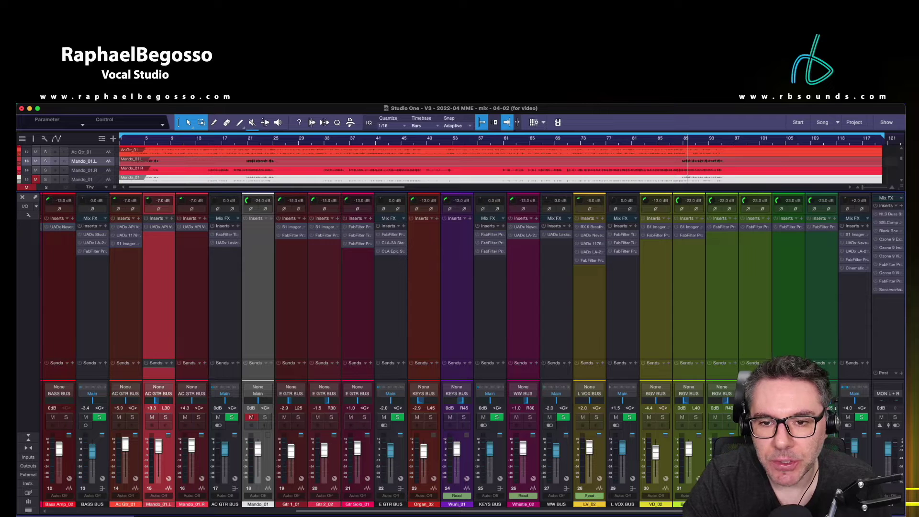
pyautogui.hscroll(-10, 481, 516)
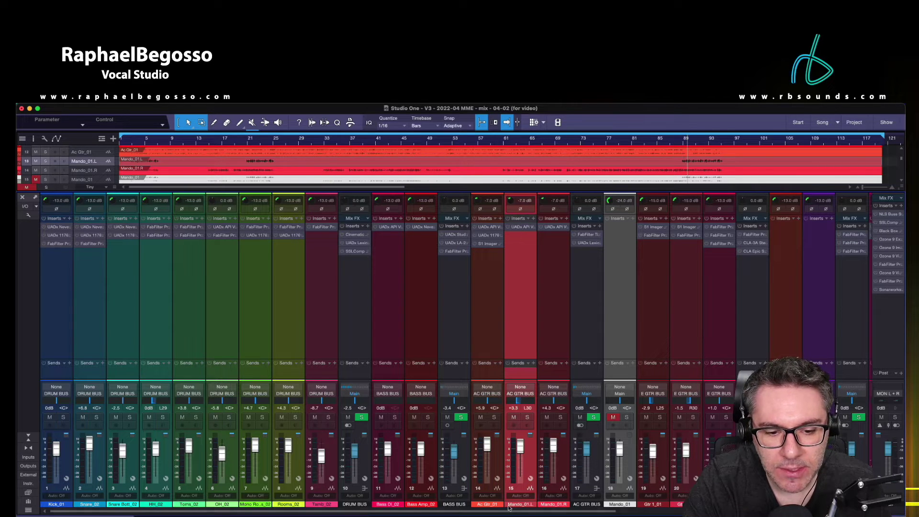
pyautogui.hscroll(5, 532, 513)
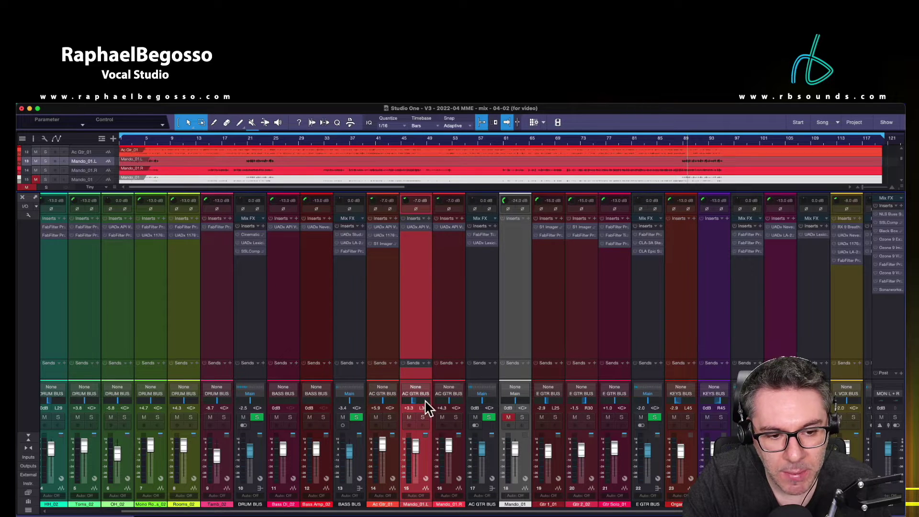
pyautogui.moveTo(495, 511); pyautogui.dragTo(607, 514)
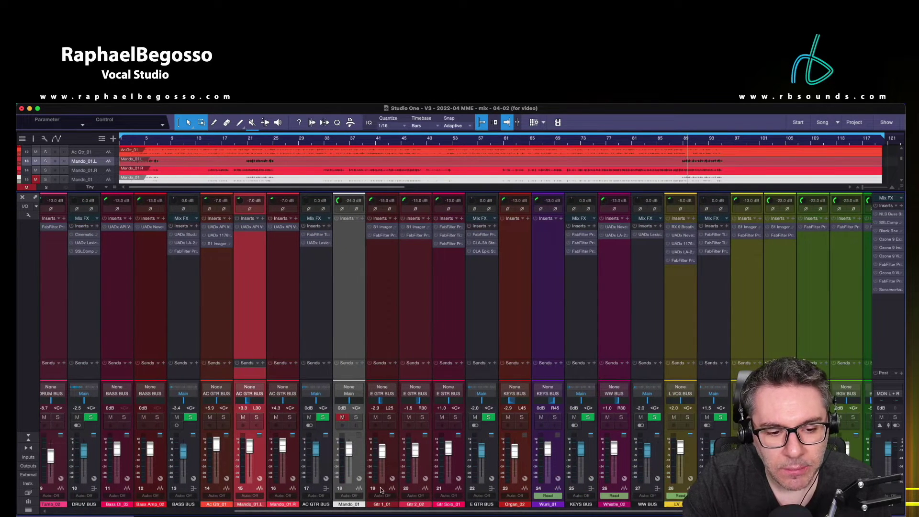
pyautogui.hscroll(3, 524, 512)
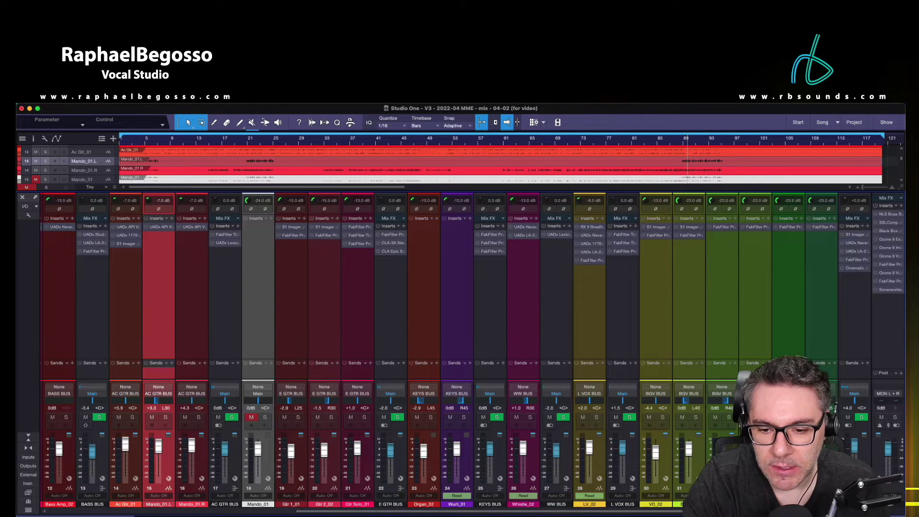
pyautogui.moveTo(734, 511); pyautogui.dragTo(487, 511)
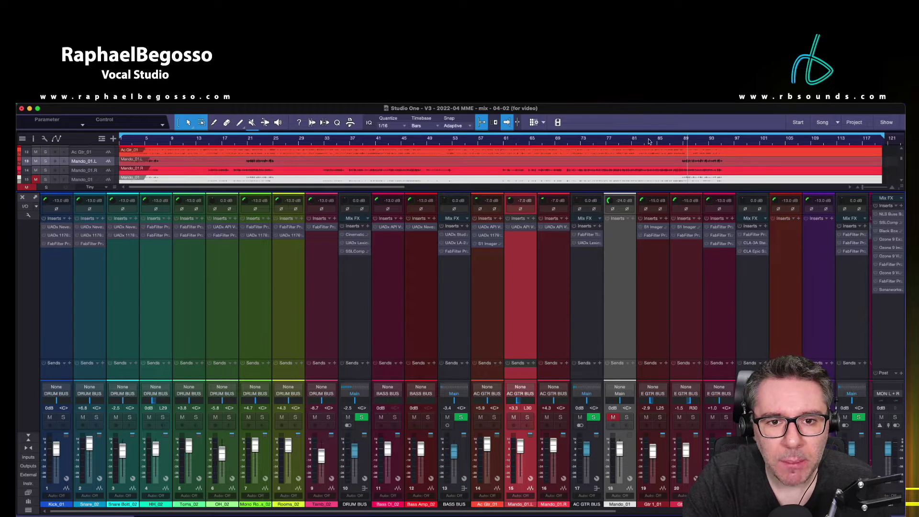
# Cue the song at about bar 70, then switch on and open the Main channel's NLS Buss Stereo insert mid-console.
pyautogui.click(562, 142)
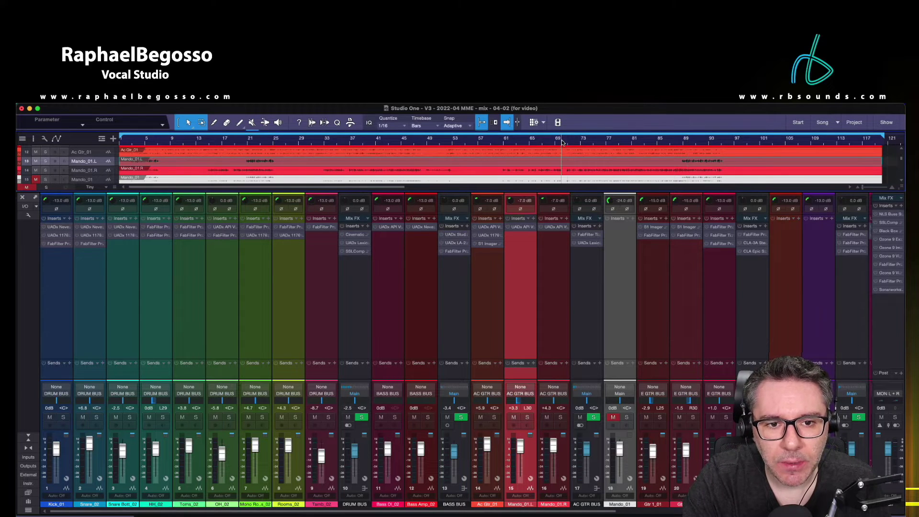
pyautogui.click(884, 215)
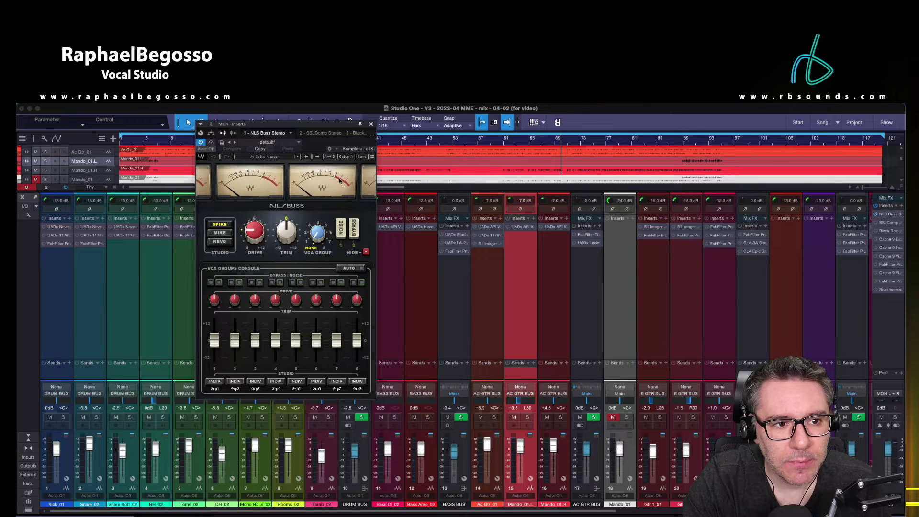
pyautogui.moveTo(305, 125); pyautogui.dragTo(483, 171)
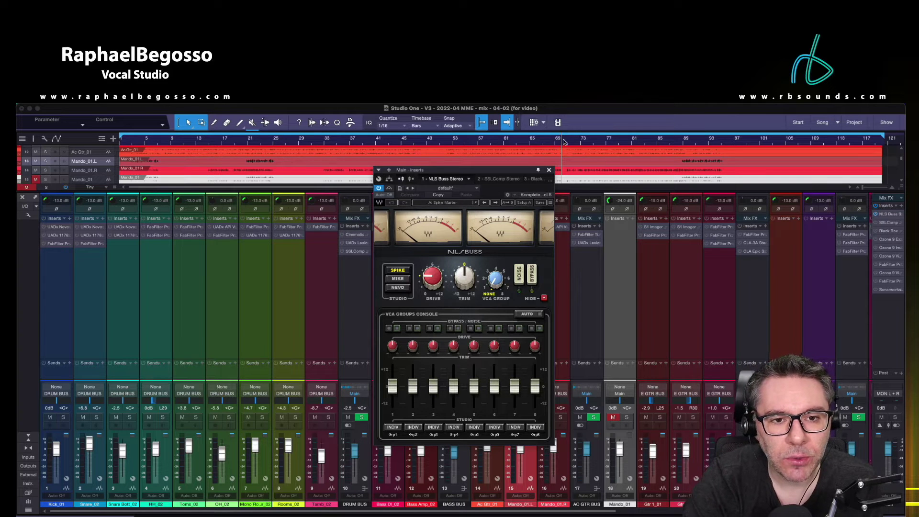
# Play the mix from about bar 70 with NLS Buss Stereo on, then bypass it and replay the passage for comparison.
pyautogui.click(564, 140)
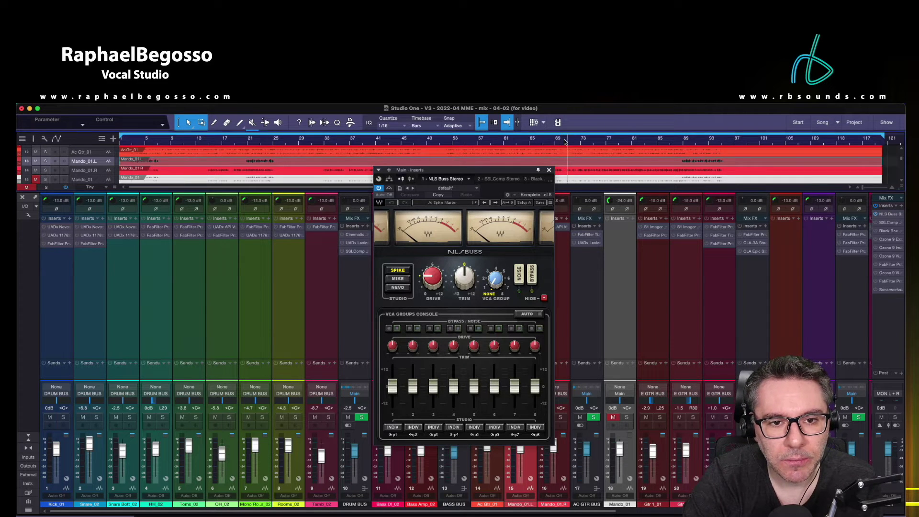
pyautogui.click(377, 188)
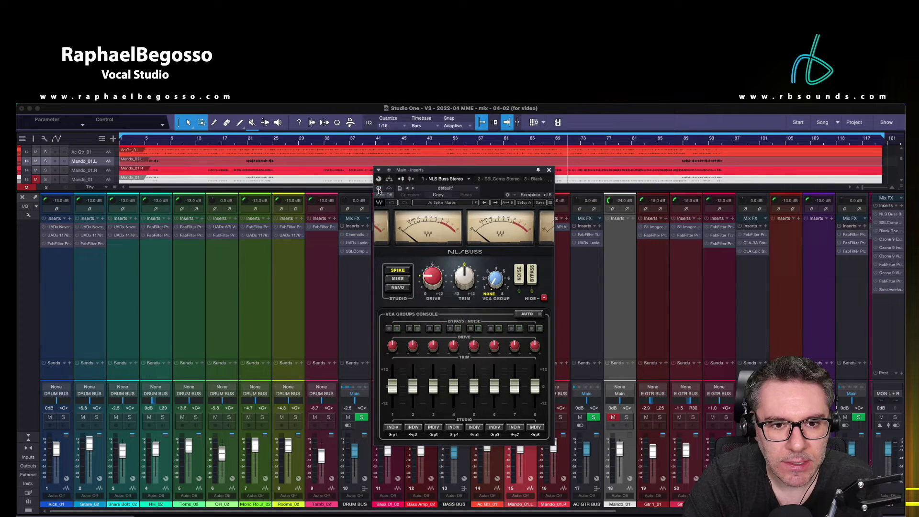
pyautogui.click(563, 142)
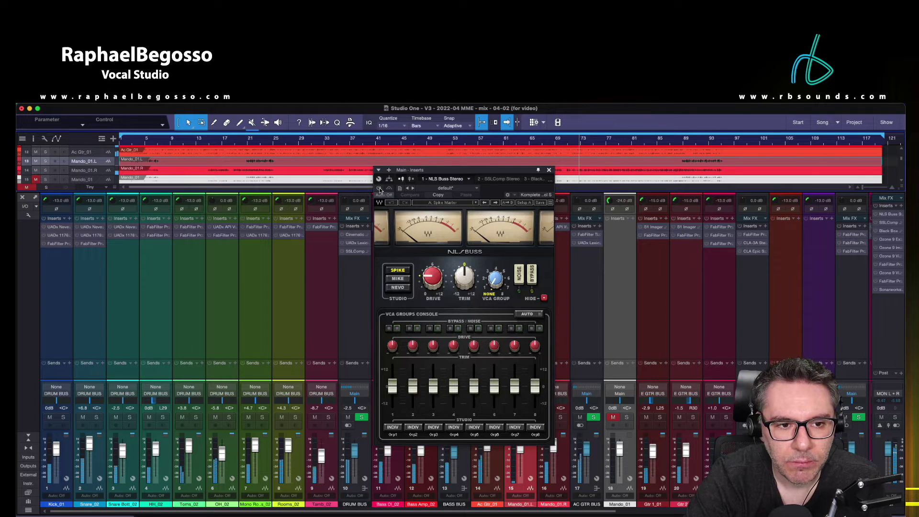
# Switch NLS Buss Stereo back on, enlarge its interface to 125%, and close the plug-in window.
pyautogui.click(379, 189)
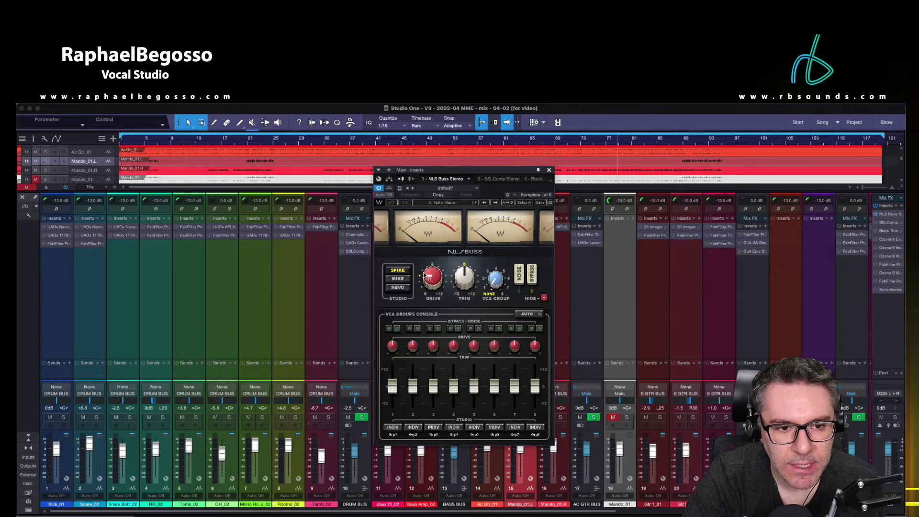
pyautogui.moveTo(429, 280)
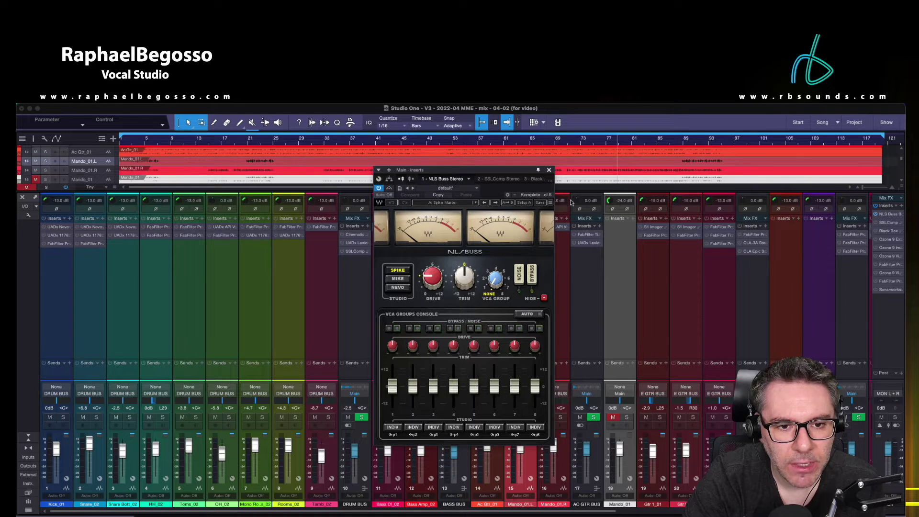
pyautogui.click(550, 203)
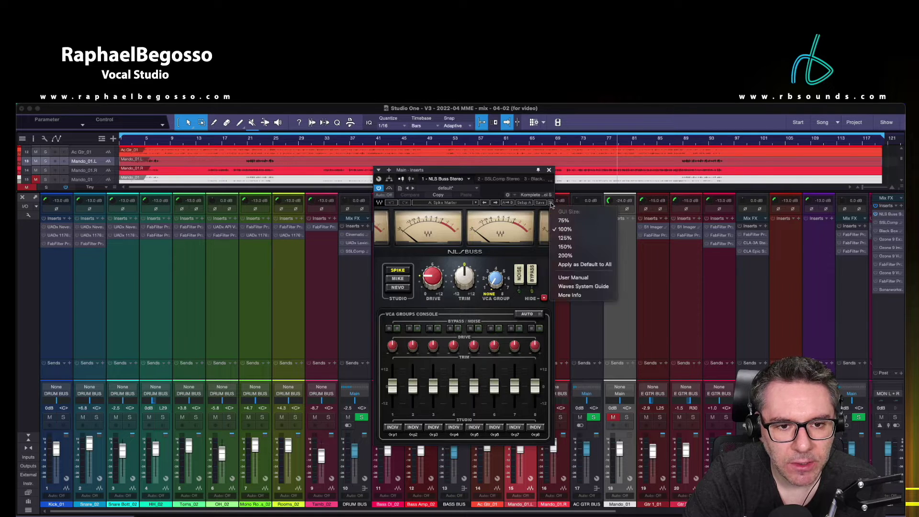
pyautogui.click(567, 238)
pyautogui.moveTo(508, 171); pyautogui.dragTo(508, 144)
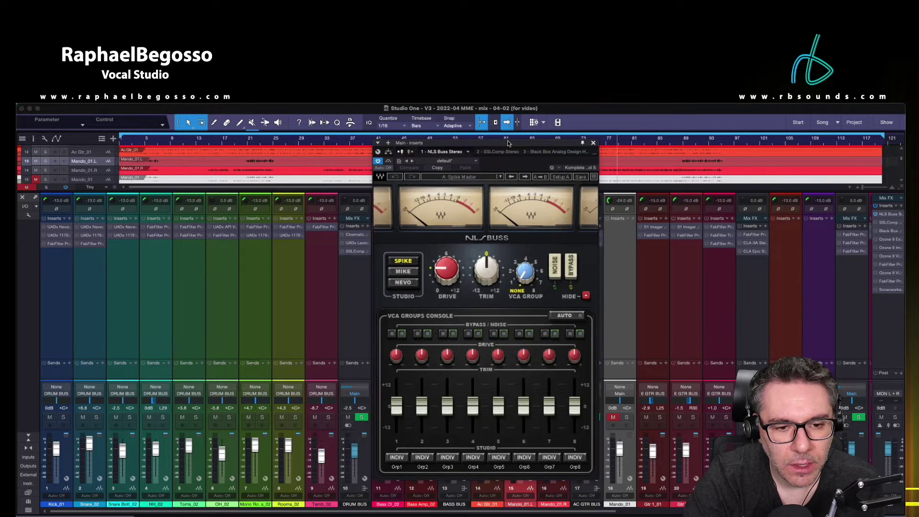
pyautogui.click(593, 144)
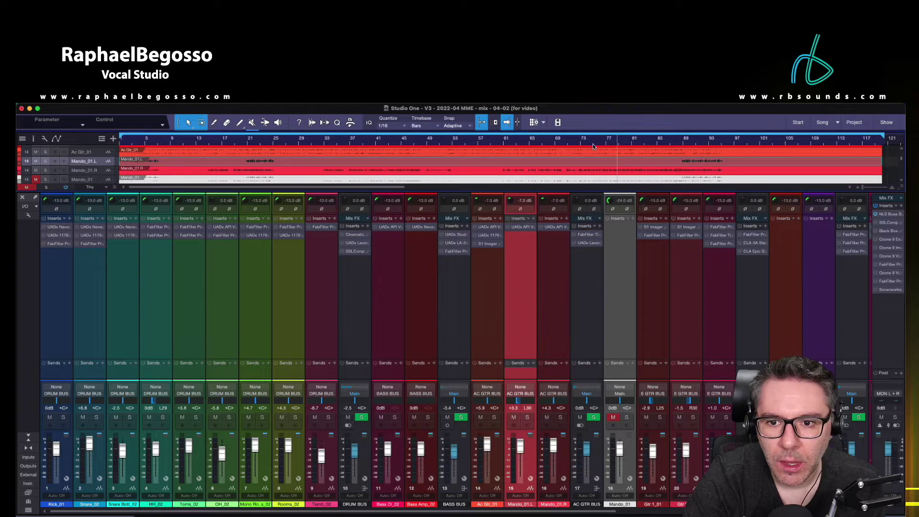
# Switch on and open the Main channel's SSLComp Stereo insert, and cue the song at about bar 70.
pyautogui.click(889, 223)
pyautogui.moveTo(297, 115); pyautogui.dragTo(416, 123)
pyautogui.click(563, 142)
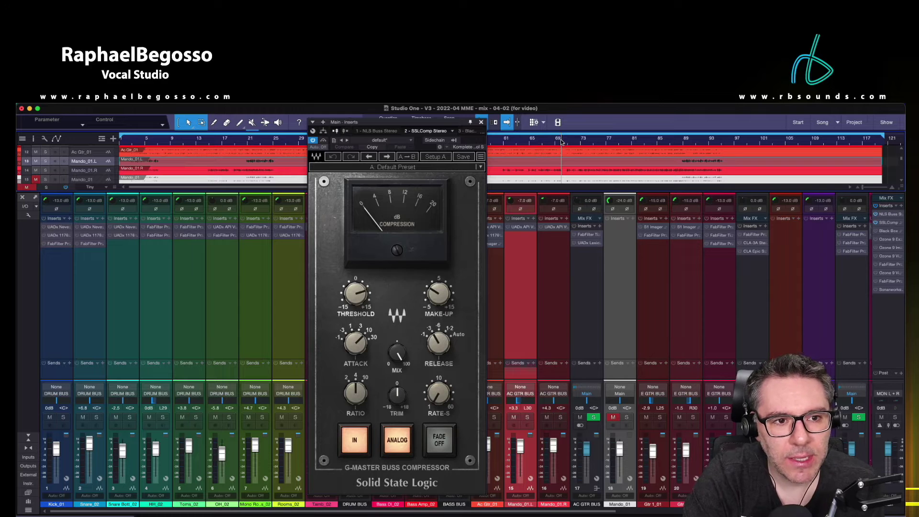
# Play the mix with SSLComp Stereo bypassed and active for comparison, leaving it on and closing its window.
pyautogui.click(313, 140)
pyautogui.press('space')
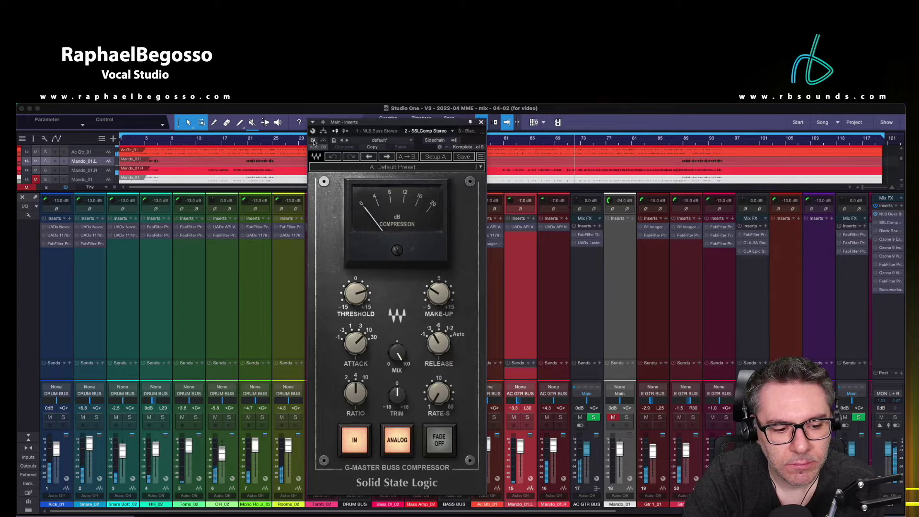
pyautogui.click(313, 139)
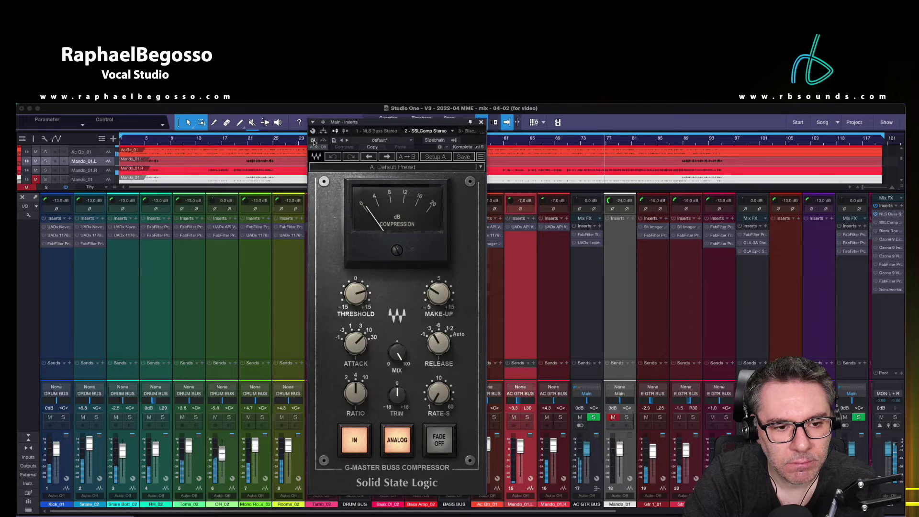
pyautogui.click(313, 140)
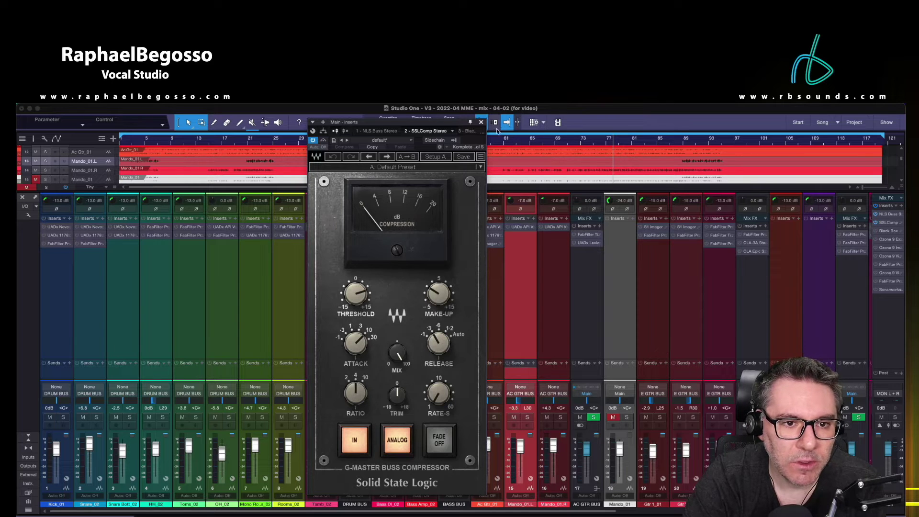
pyautogui.click(482, 124)
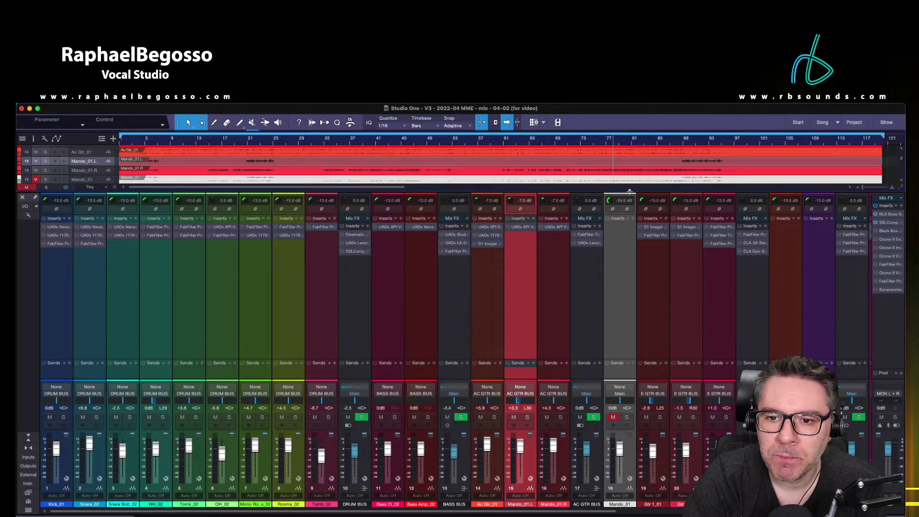
# Switch on the Main channel's Black Box Analog Design HG-2MS insert and compare playback with it bypassed and active, leaving it on.
pyautogui.click(889, 231)
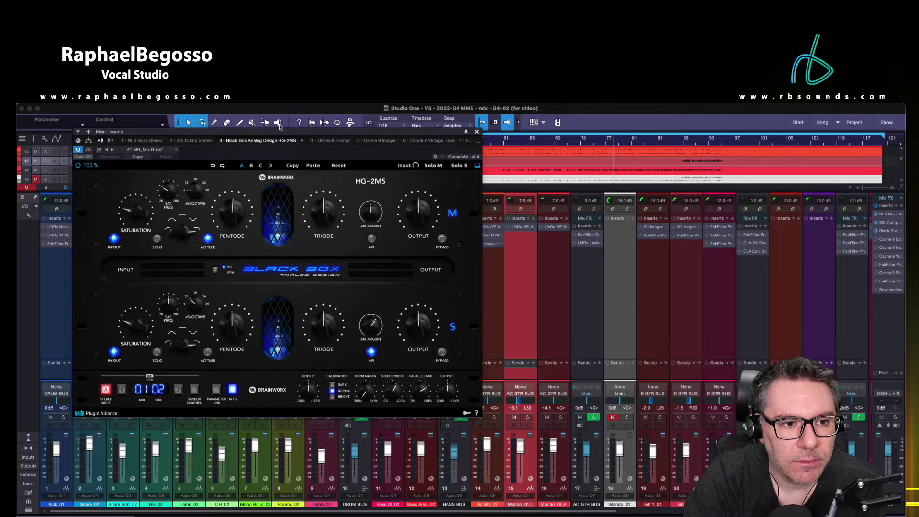
pyautogui.moveTo(281, 131); pyautogui.dragTo(458, 172)
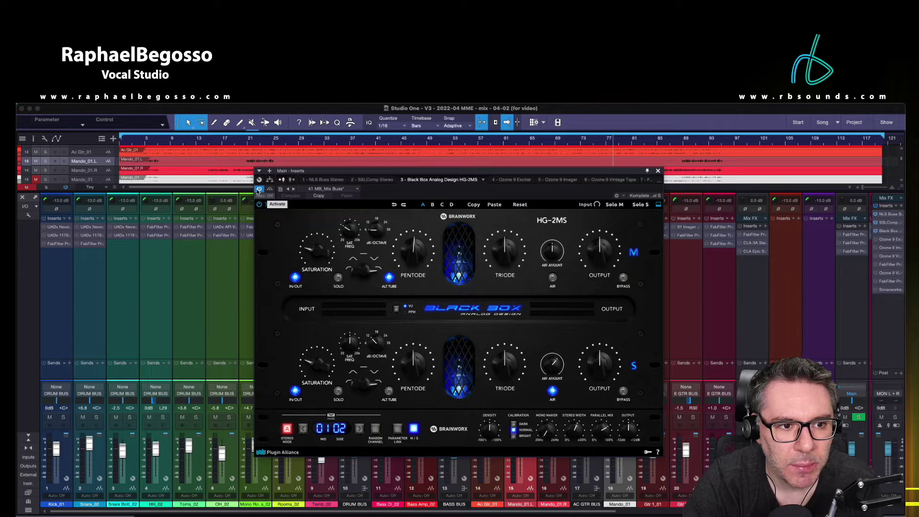
pyautogui.click(259, 189)
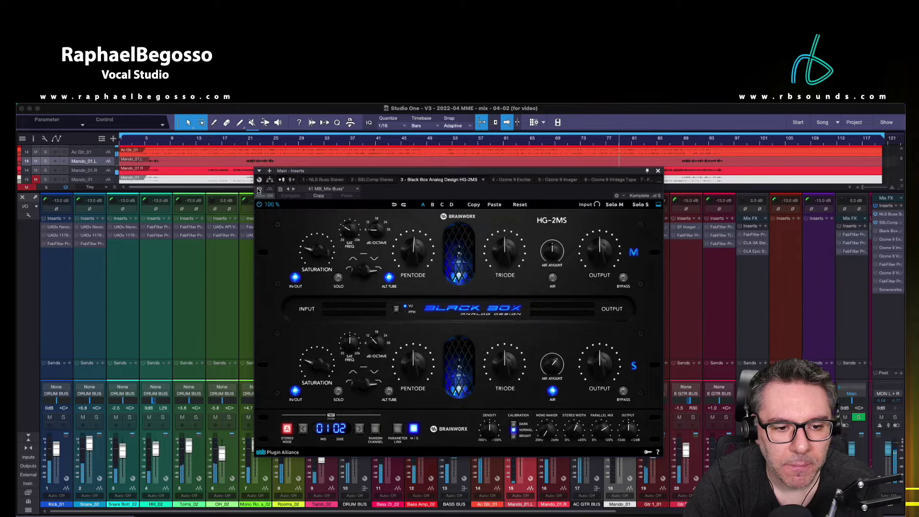
pyautogui.click(258, 189)
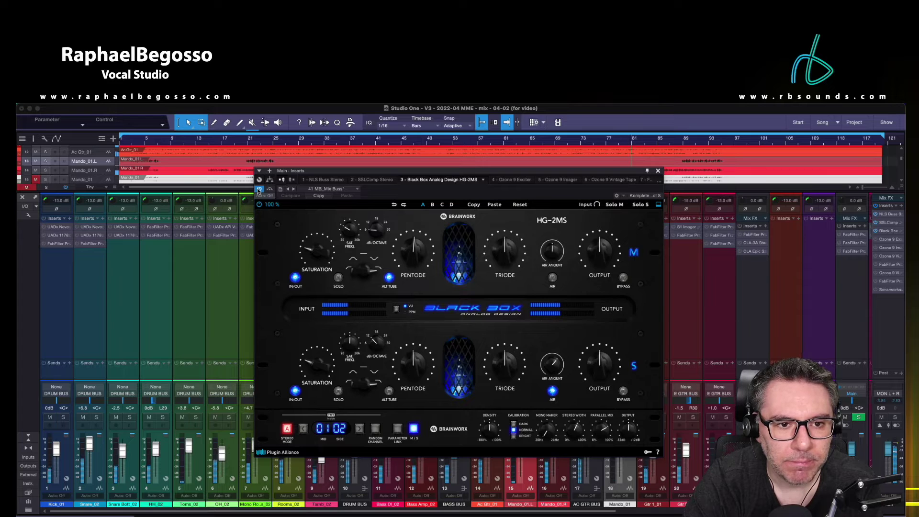
pyautogui.click(259, 190)
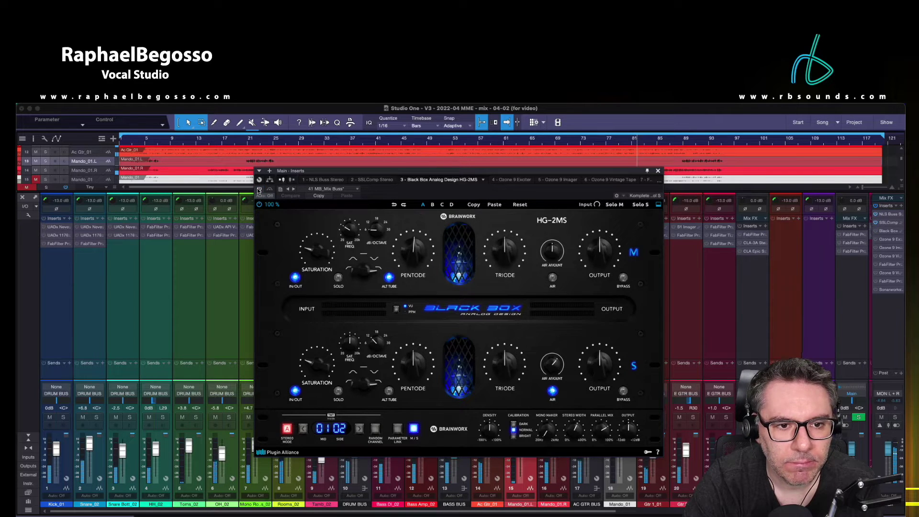
pyautogui.click(258, 189)
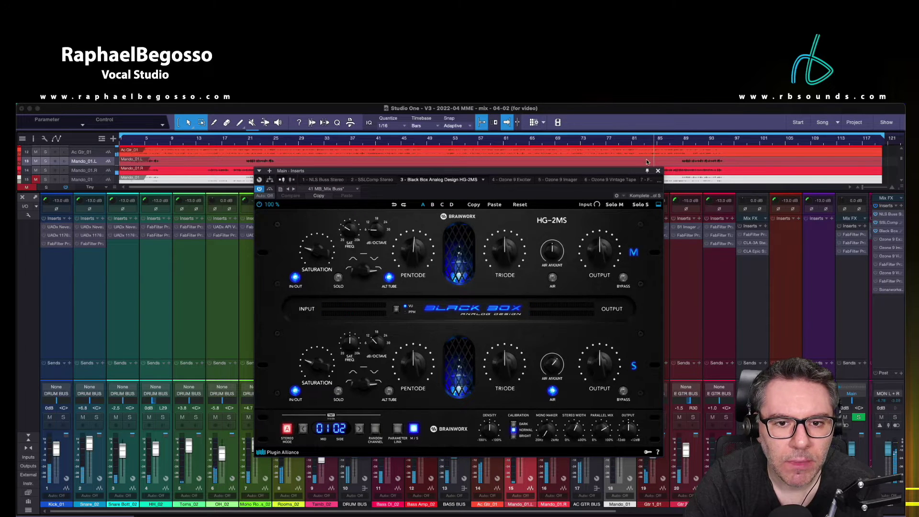
pyautogui.click(658, 170)
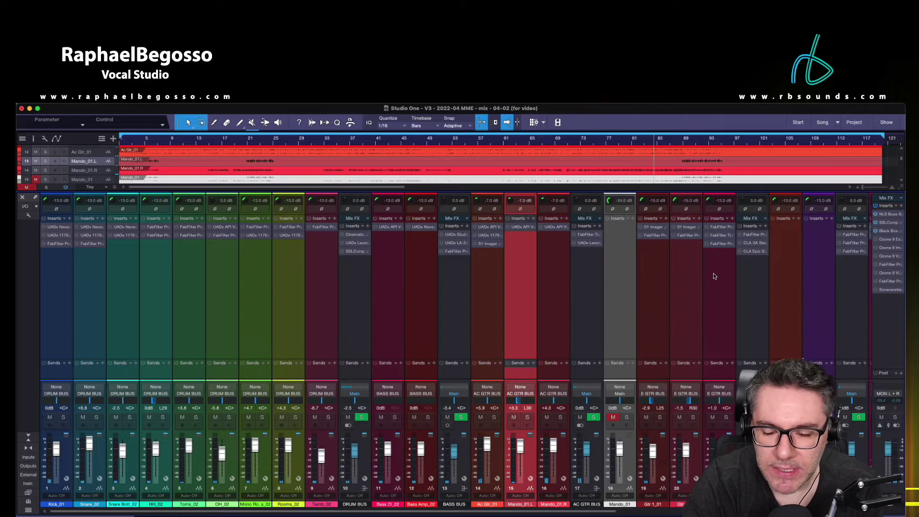
# Switch on and open the Main channel's Ozone 9 Exciter insert, and cue the song at about bar 70.
pyautogui.click(889, 239)
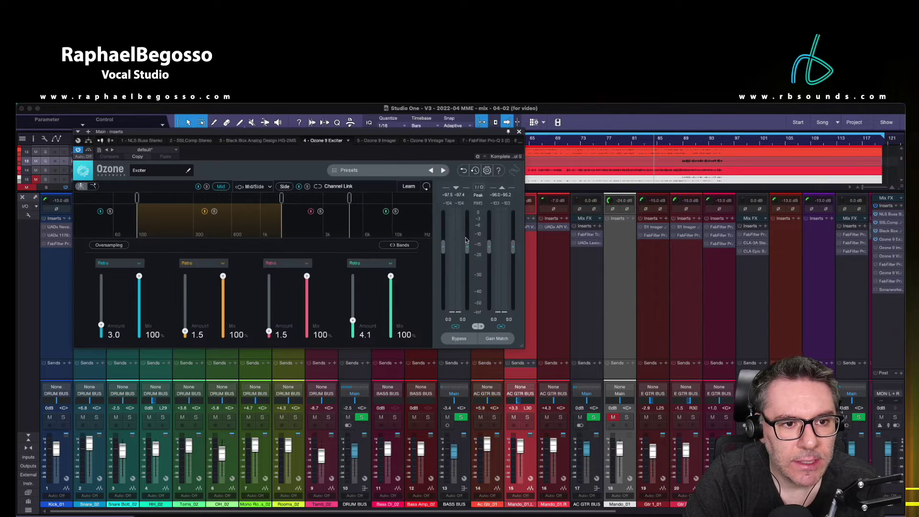
pyautogui.moveTo(328, 132); pyautogui.dragTo(401, 177)
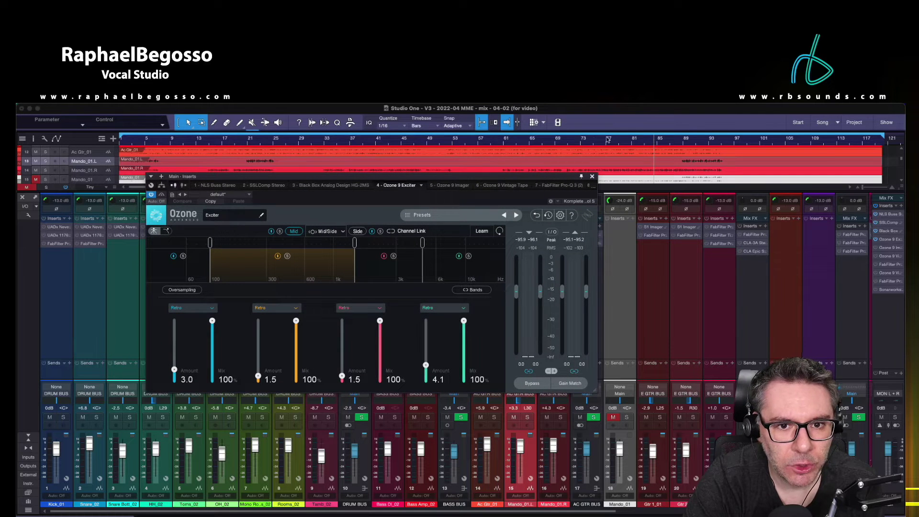
pyautogui.click(560, 139)
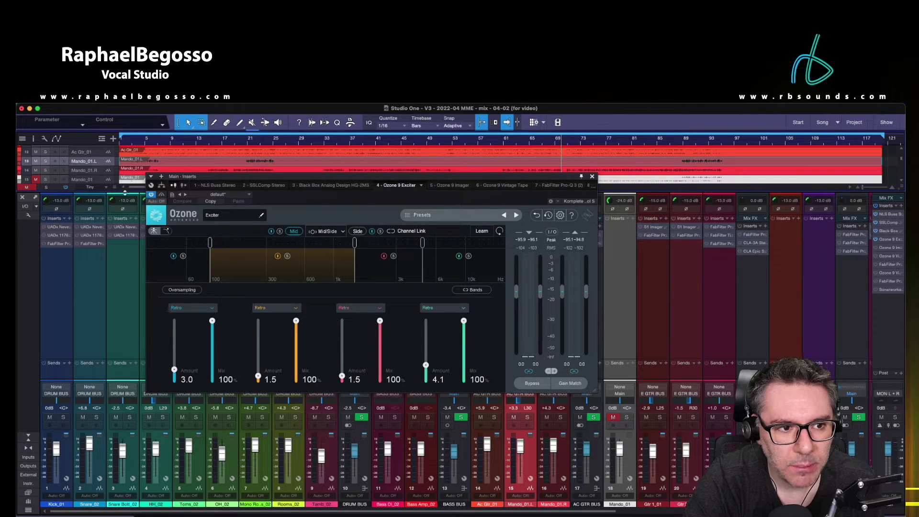
# Play the mix with Ozone 9 Exciter bypassed and then reactivated, stop playback, and close the plug-in.
pyautogui.click(151, 195)
pyautogui.press('space')
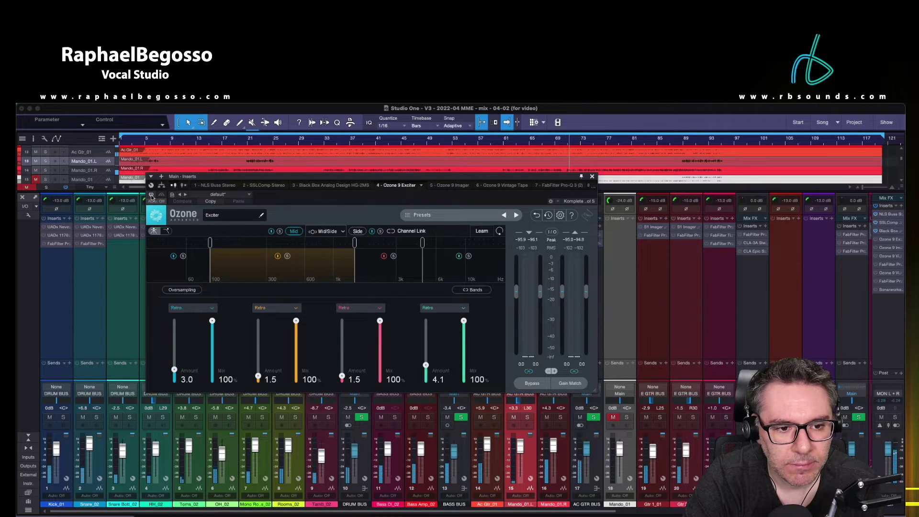
pyautogui.click(151, 196)
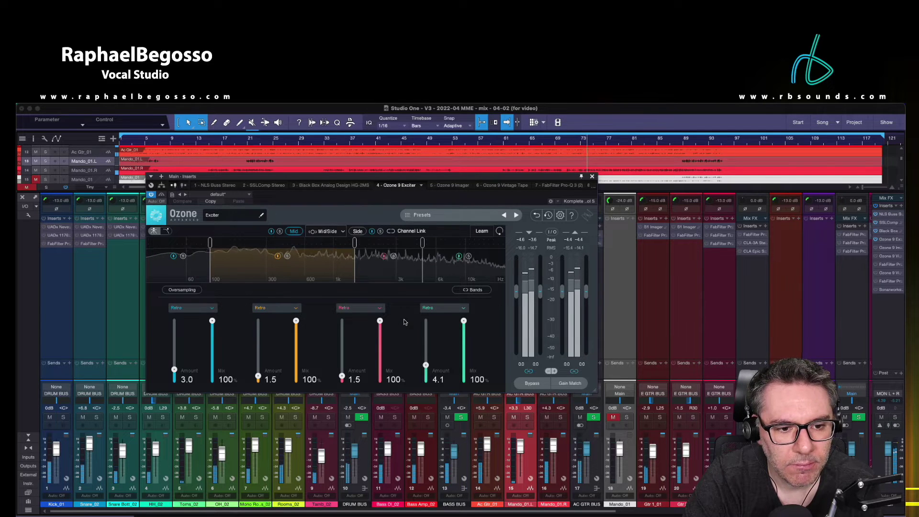
pyautogui.press('space')
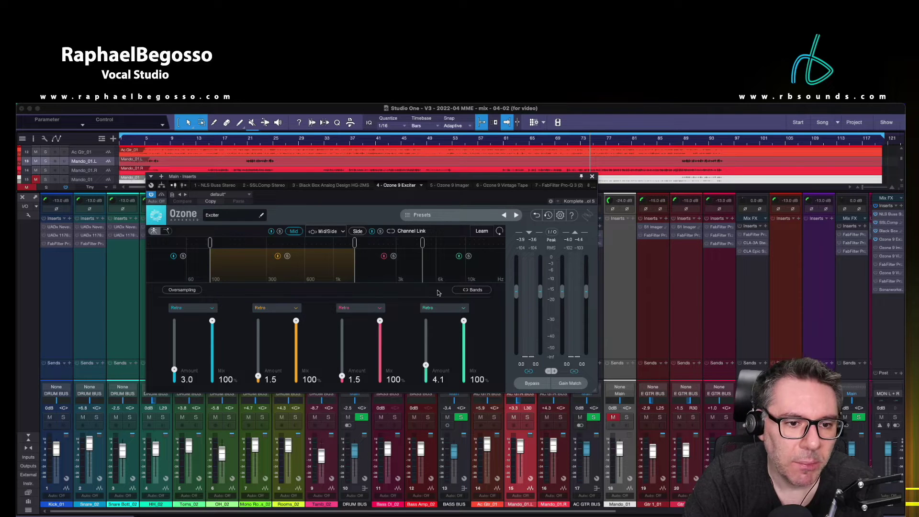
pyautogui.click(592, 177)
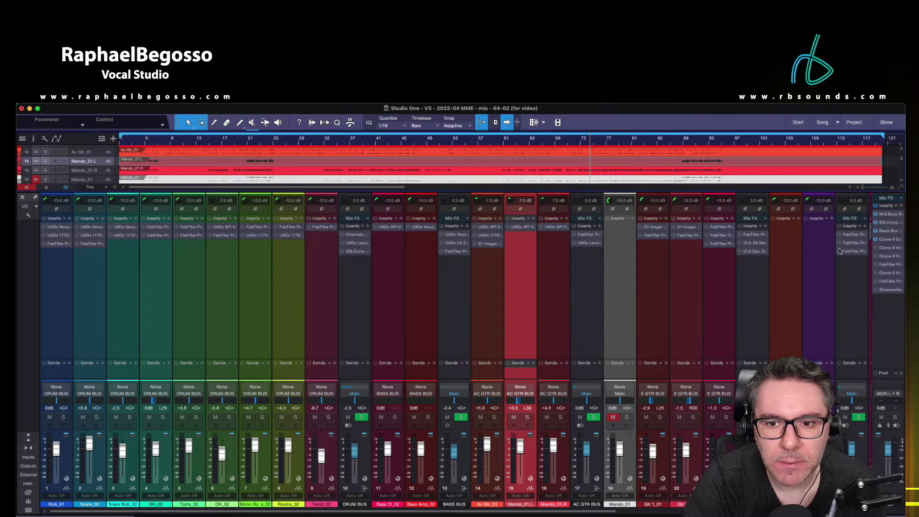
# Switch on and open the Main channel's Ozone 9 Imager insert, and return the song to about bar 70.
pyautogui.doubleClick(886, 248)
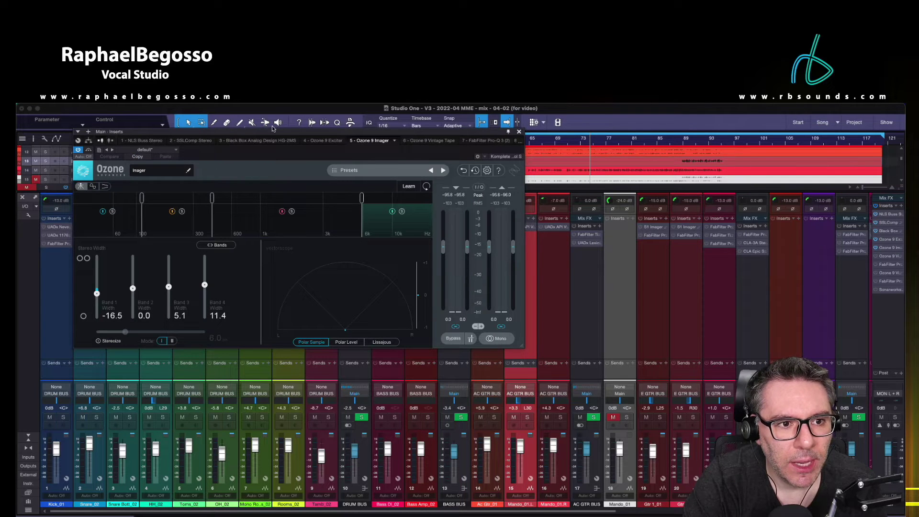
pyautogui.moveTo(276, 132); pyautogui.dragTo(289, 213)
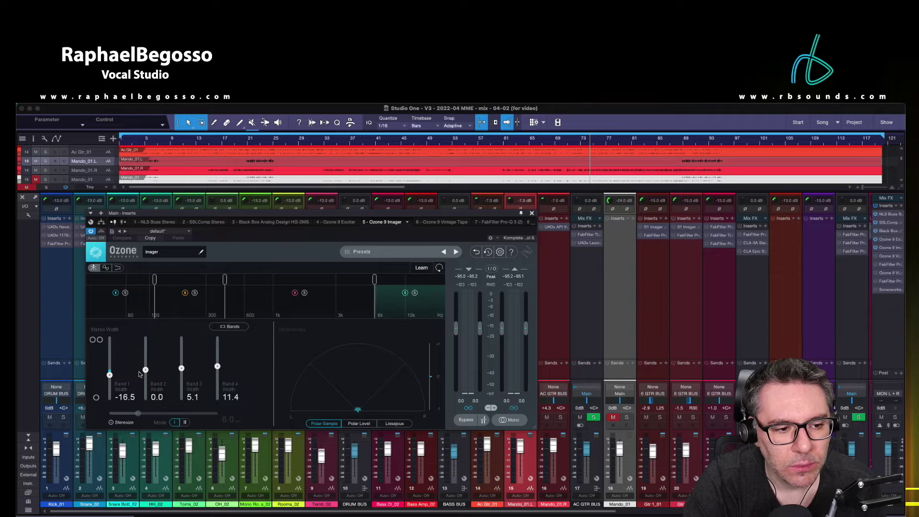
pyautogui.click(563, 141)
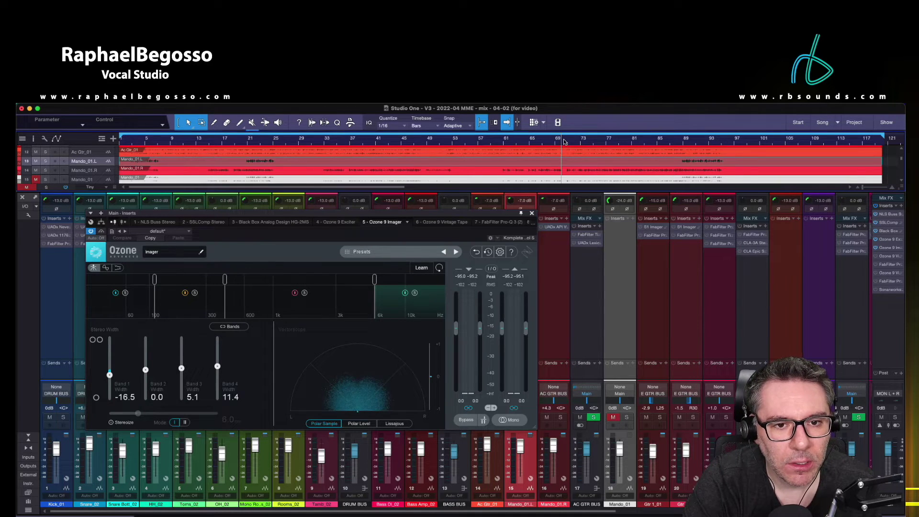
# Play the mix while bypassing and reactivating Ozone 9 Imager for comparison, leaving it on and closing its window.
pyautogui.press('space')
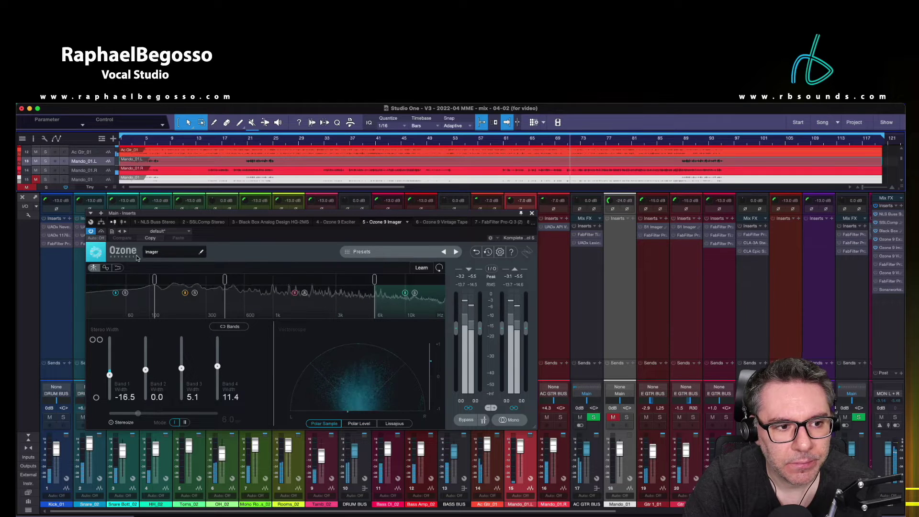
pyautogui.click(91, 231)
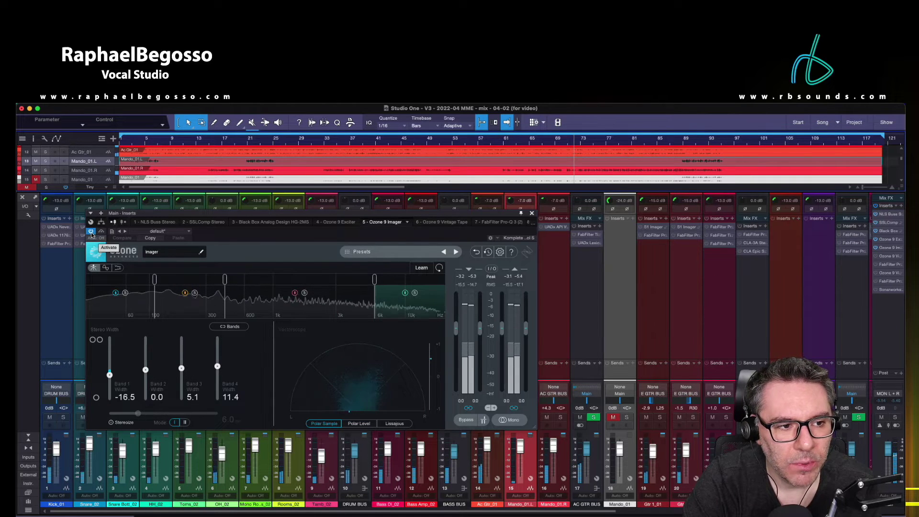
pyautogui.click(91, 231)
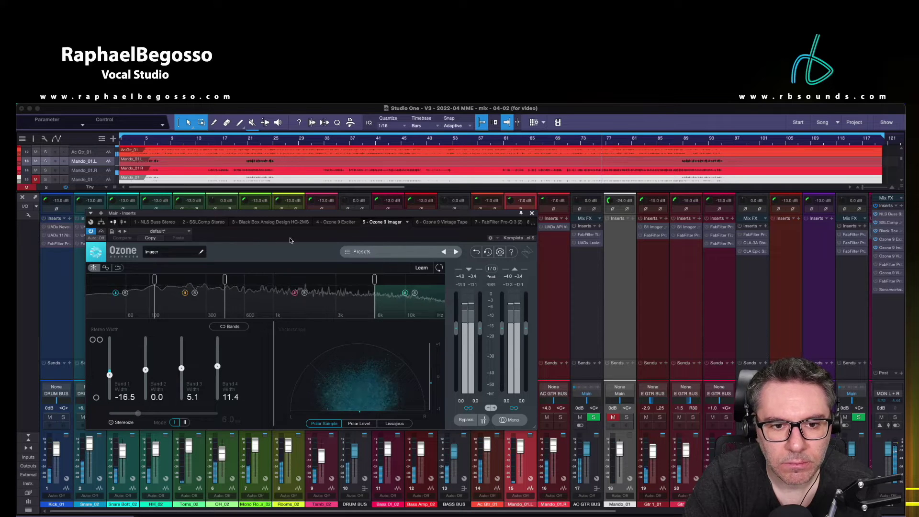
pyautogui.click(531, 213)
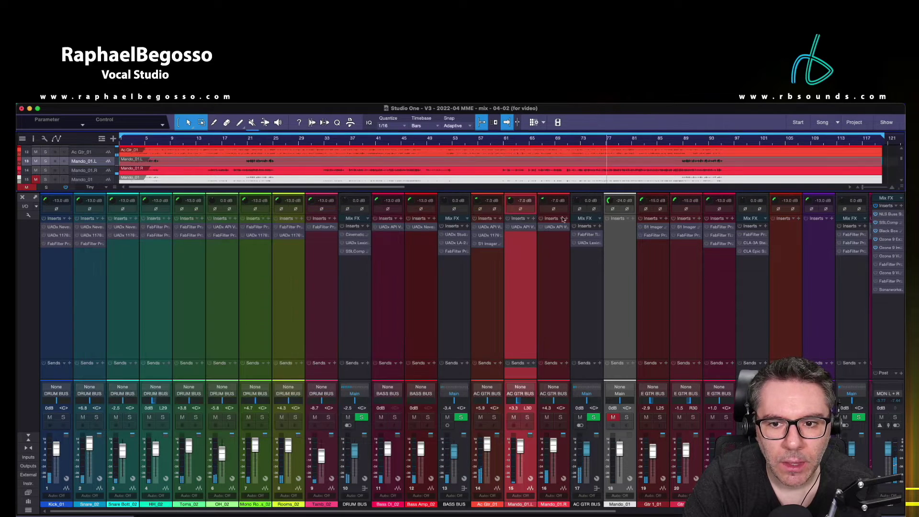
# Open the Main channel's Ozone 9 Vintage Tape insert, play the mix from about bar 70 while toggling the plug-in, and close it.
pyautogui.click(889, 256)
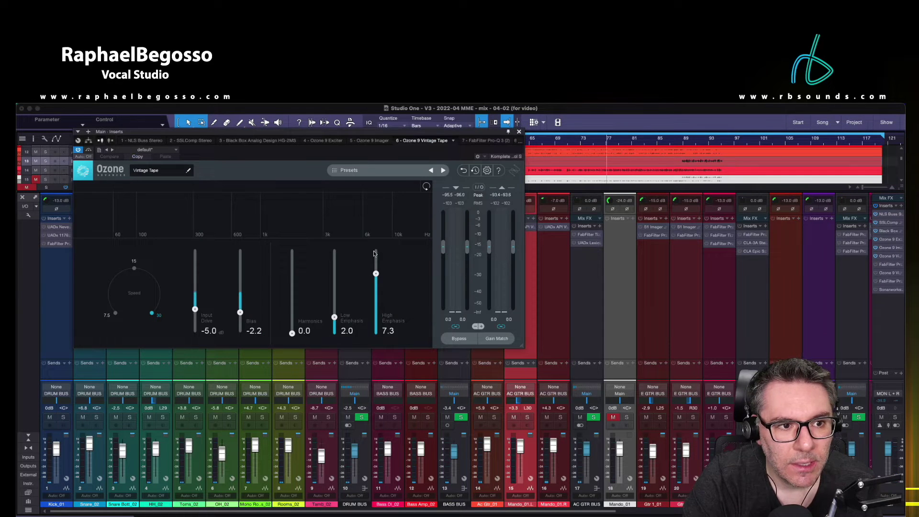
pyautogui.moveTo(336, 136); pyautogui.dragTo(440, 202)
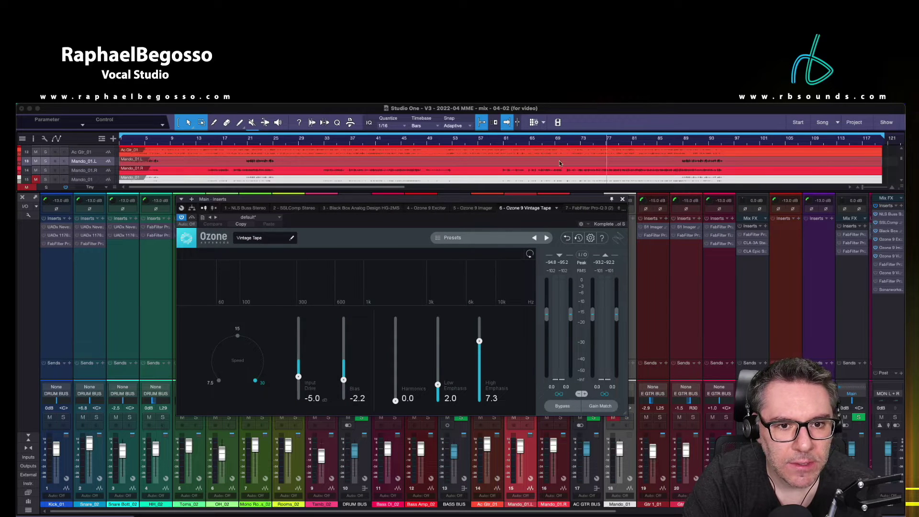
pyautogui.click(567, 142)
pyautogui.click(563, 142)
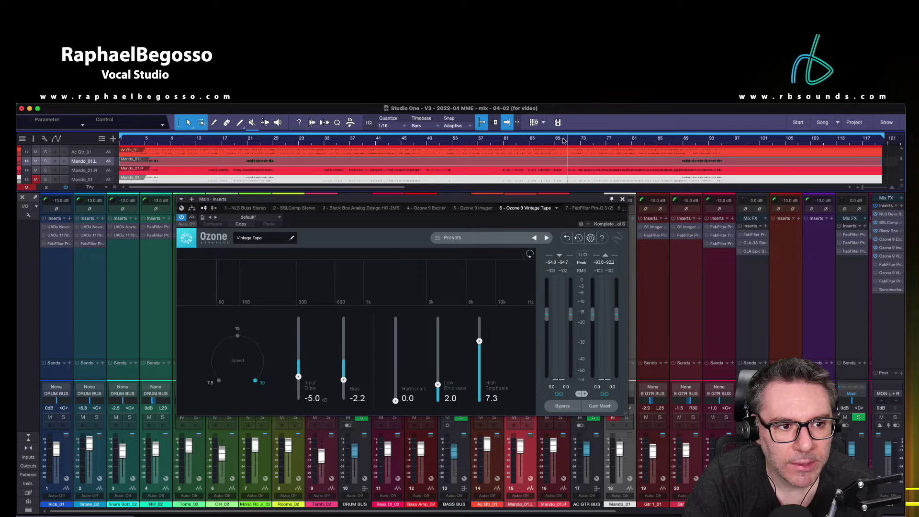
pyautogui.click(182, 218)
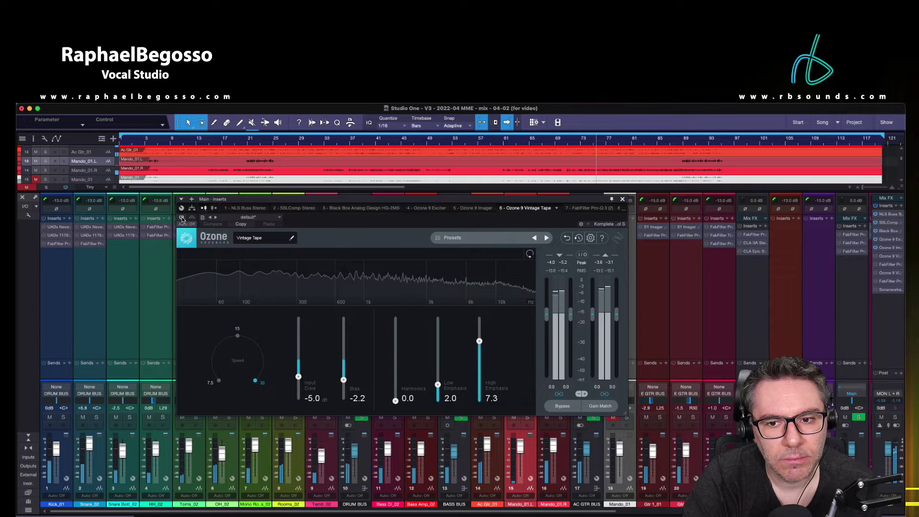
pyautogui.click(622, 200)
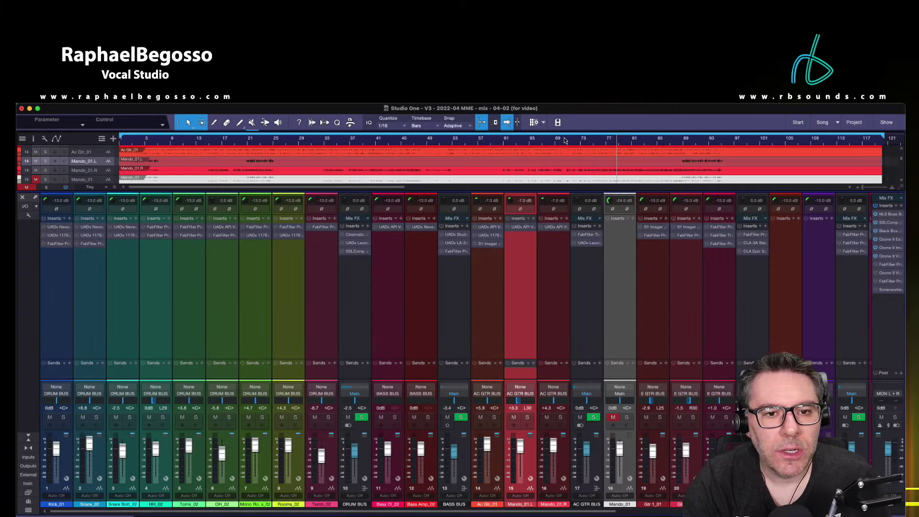
# Return the song to about bar 70 and solo the OH_02 drum overheads track.
pyautogui.click(566, 139)
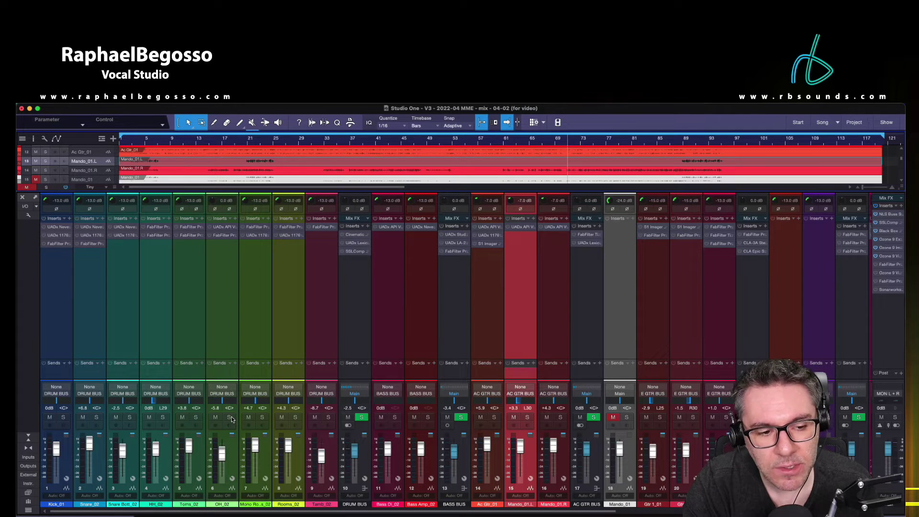
pyautogui.click(563, 140)
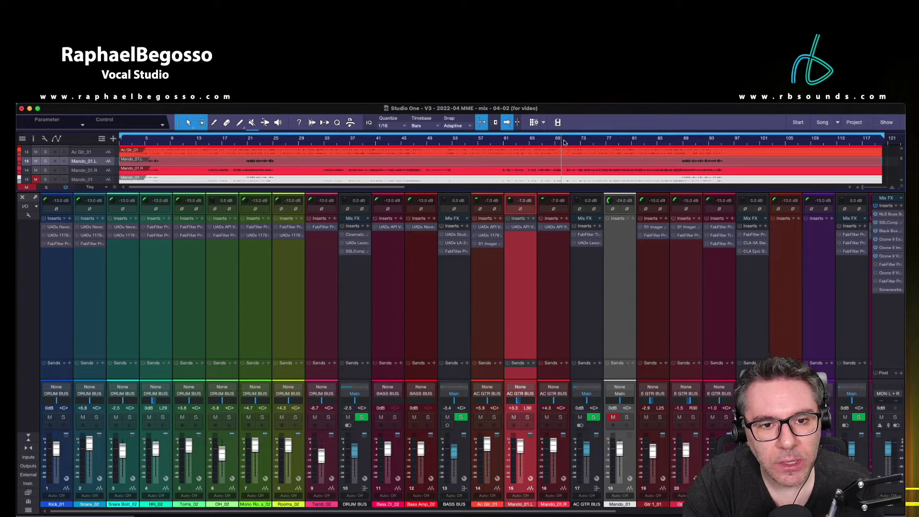
pyautogui.click(229, 418)
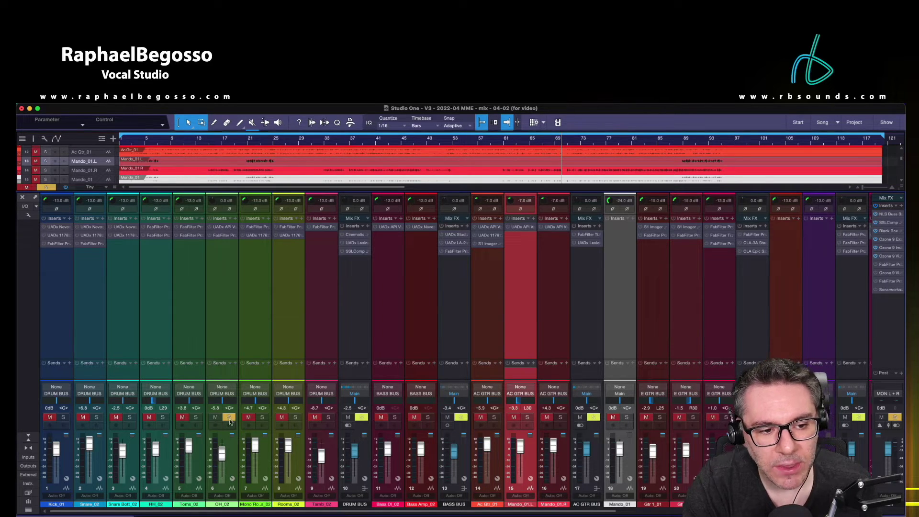
# Open the UADx API Vision Channel Strip on OH_02 and compare the soloed overheads from about bar 70 with it bypassed and active.
pyautogui.click(221, 228)
pyautogui.moveTo(467, 133); pyautogui.dragTo(542, 157)
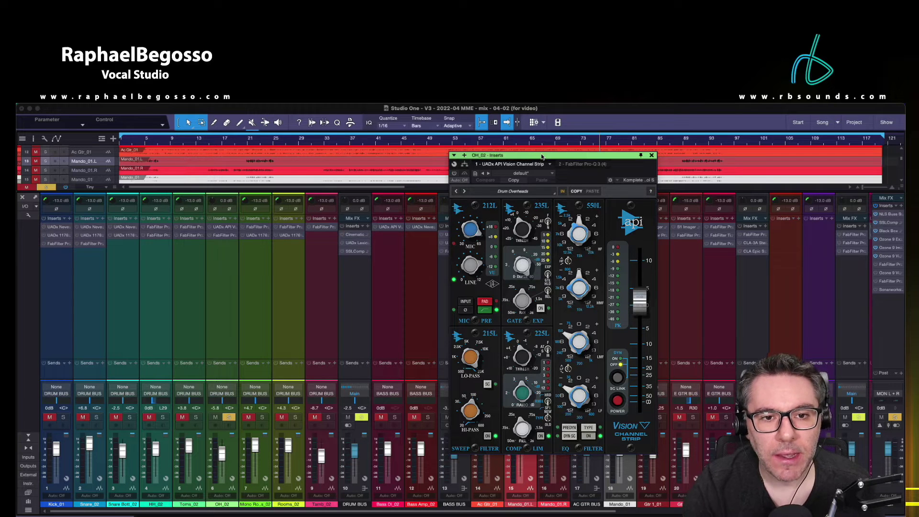
pyautogui.moveTo(545, 156); pyautogui.dragTo(546, 205)
pyautogui.click(566, 141)
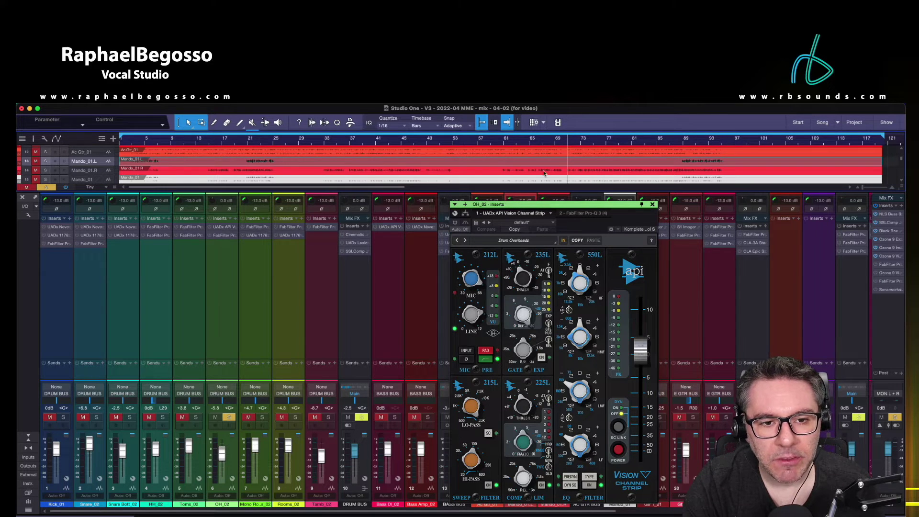
pyautogui.moveTo(542, 207); pyautogui.dragTo(544, 198)
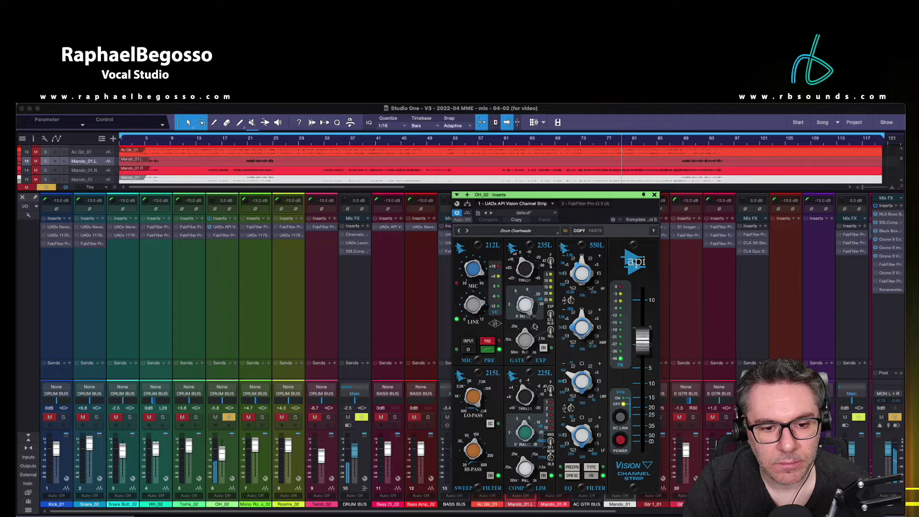
pyautogui.click(457, 214)
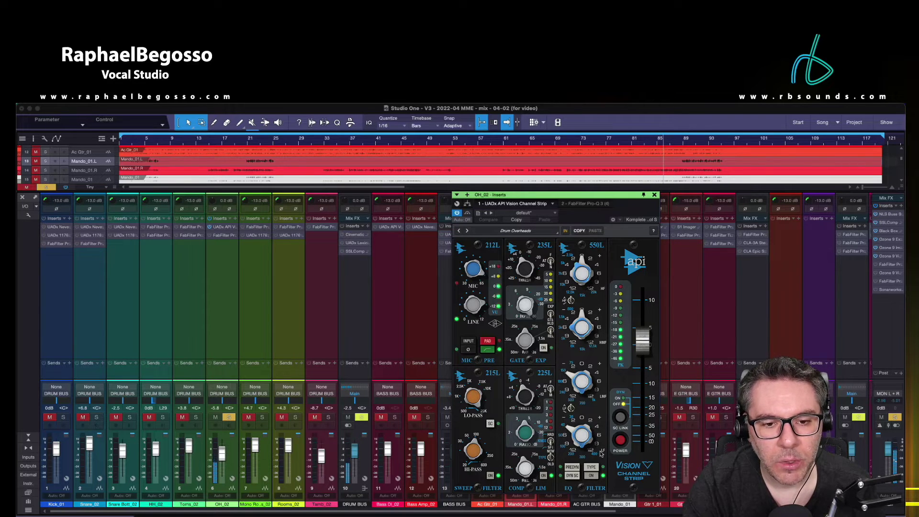
# Switch the API channel strip's EQ off and back on during overheads playback, and close the plug-in window.
pyautogui.click(592, 476)
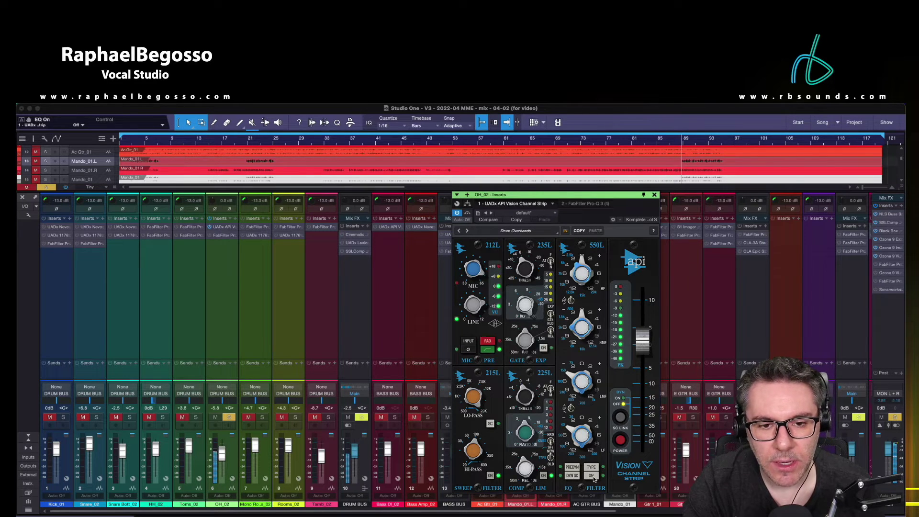
pyautogui.click(592, 477)
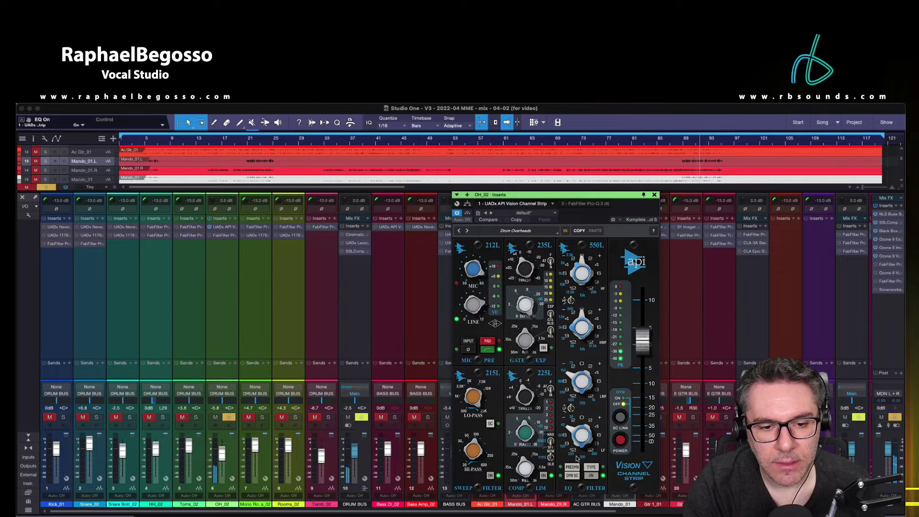
pyautogui.click(654, 194)
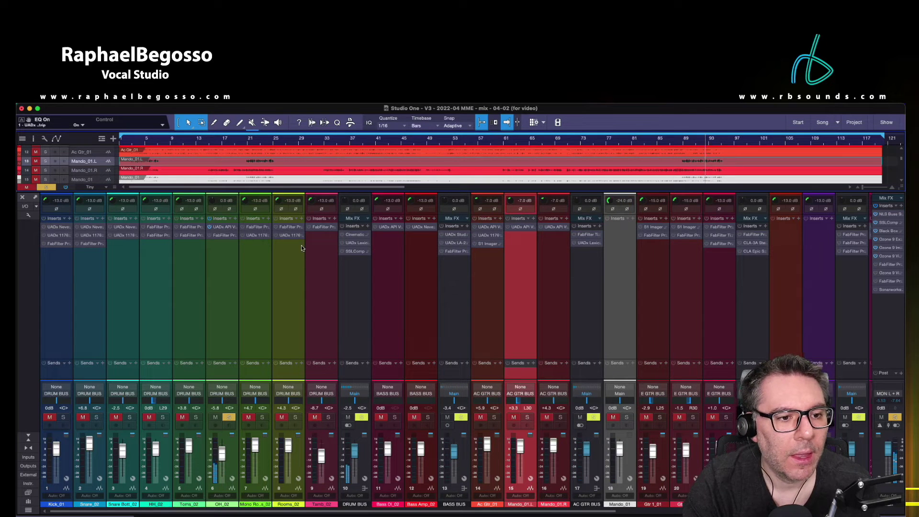
# Open the FabFilter Pro-Q 3 on OH_02, play the overheads from about bar 75 to watch the EQ bands, stop, and close it.
pyautogui.click(222, 238)
pyautogui.moveTo(372, 109); pyautogui.dragTo(618, 181)
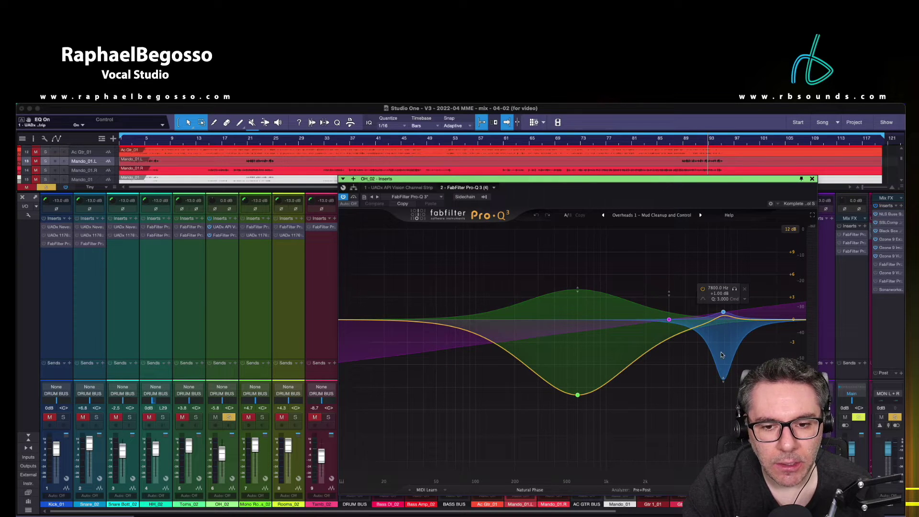
pyautogui.click(595, 142)
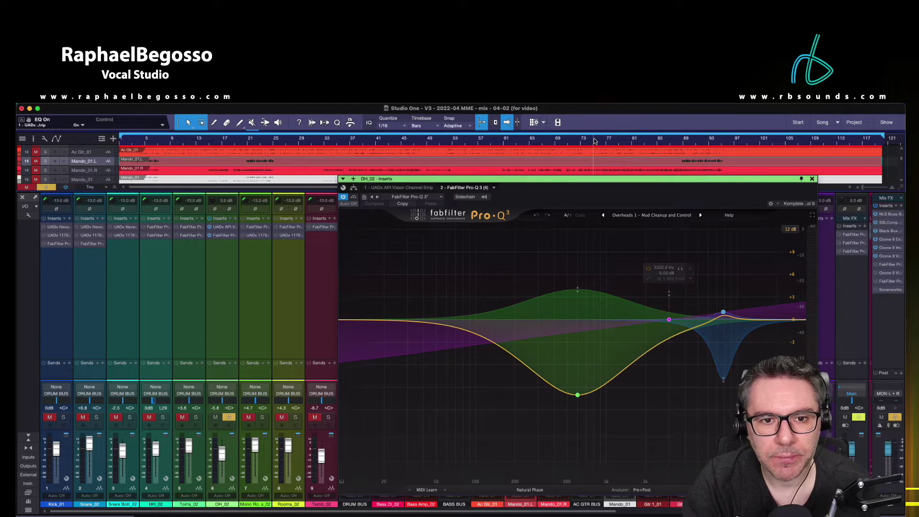
pyautogui.press('space')
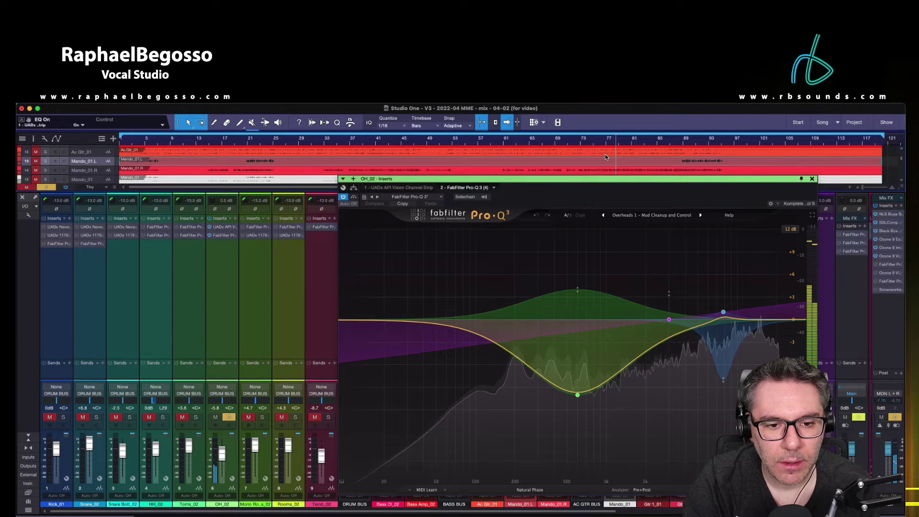
pyautogui.press('space')
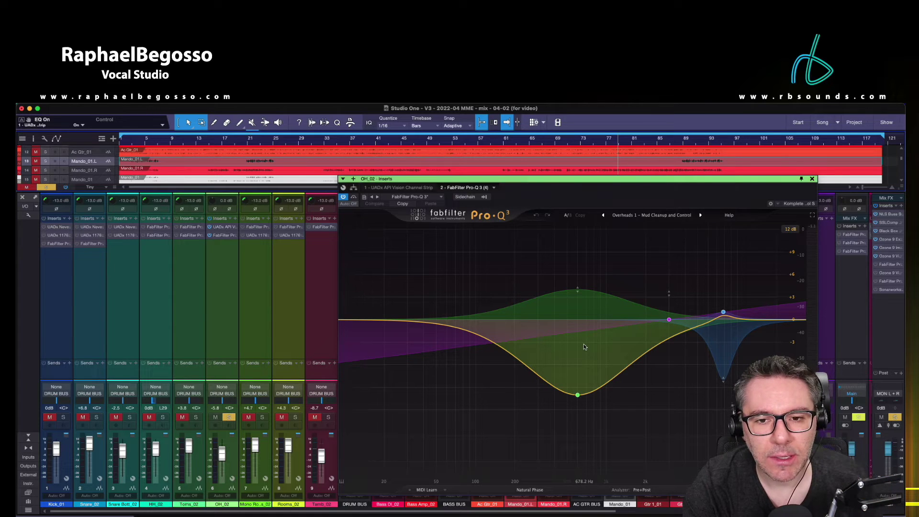
pyautogui.click(812, 180)
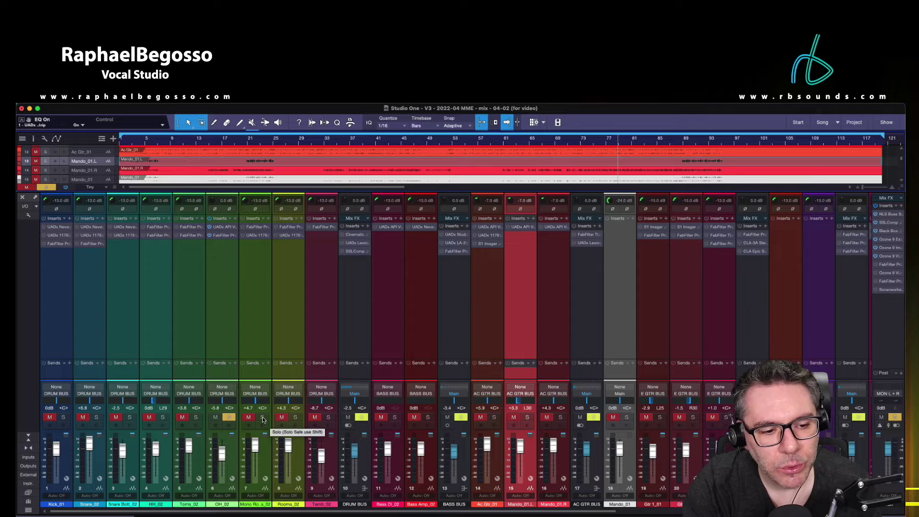
# Move the solo from OH_02 to Mono Rooms_02, and review that track's FabFilter Pro-Q 3 during playback before closing it.
pyautogui.click(228, 416)
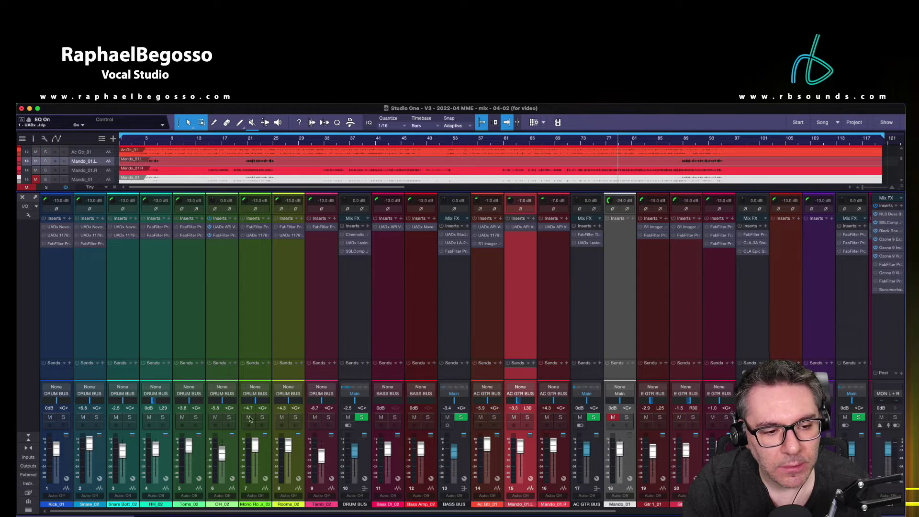
pyautogui.click(262, 417)
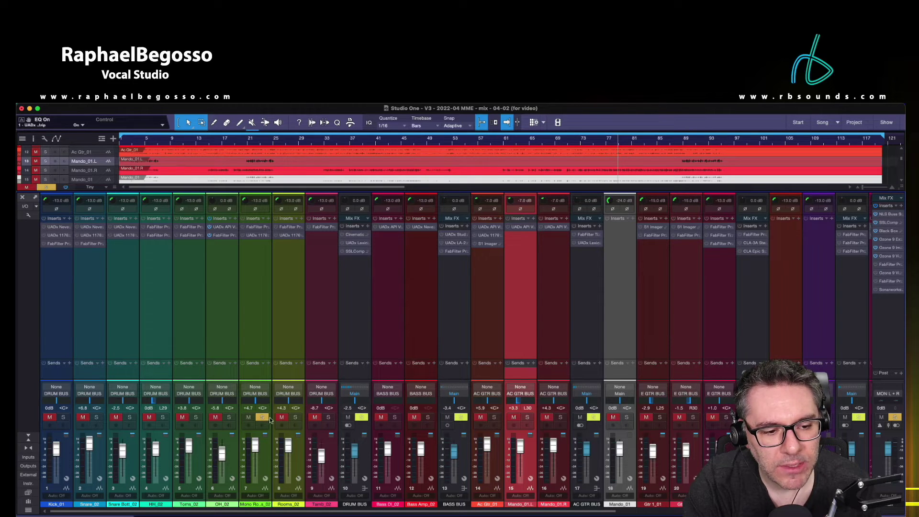
pyautogui.click(257, 229)
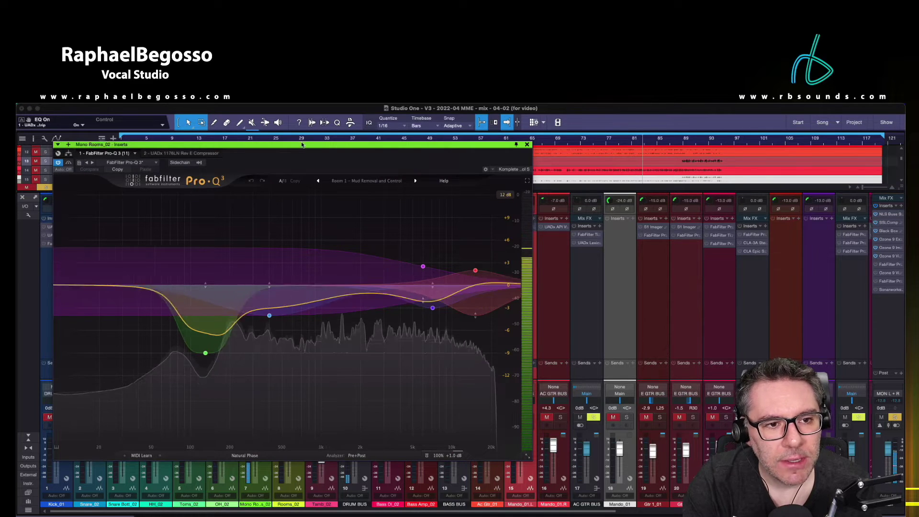
pyautogui.moveTo(325, 144); pyautogui.dragTo(529, 160)
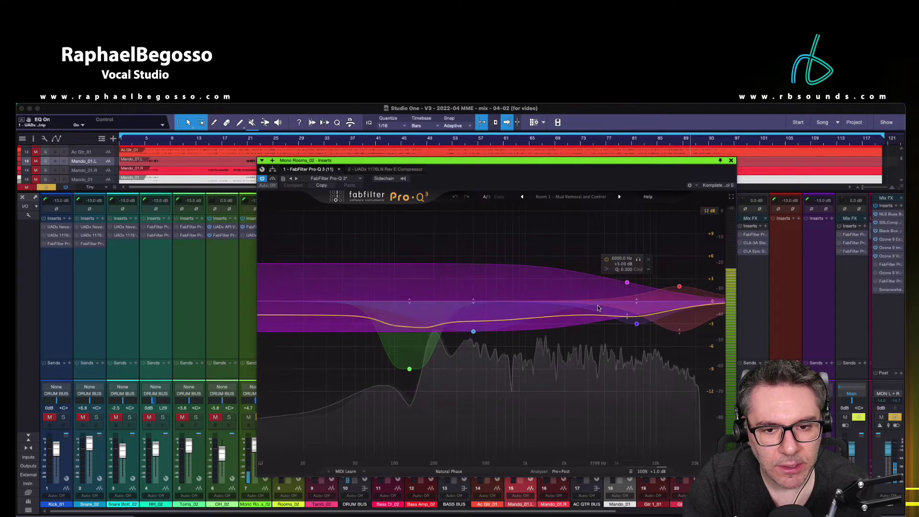
pyautogui.click(730, 161)
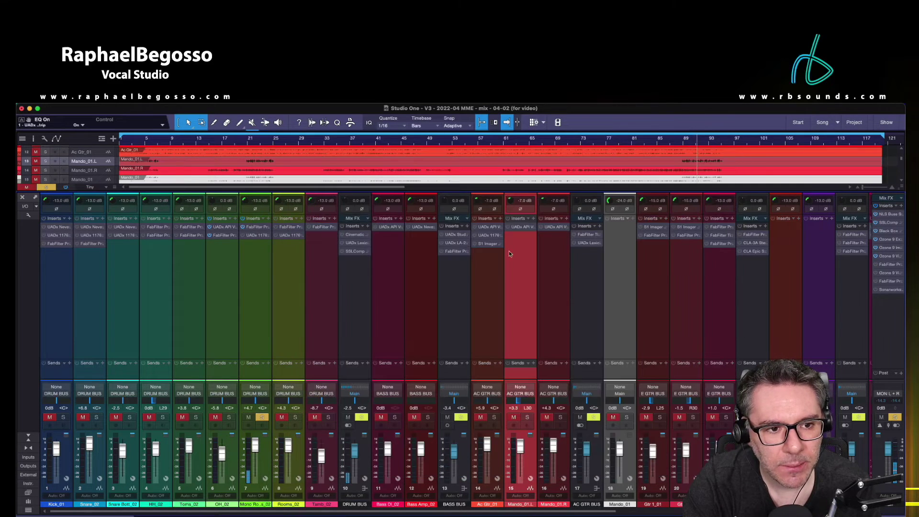
# Open the UADx 1176LN Rev E Compressor on Mono Rooms_02, review its settings during playback, and close it.
pyautogui.click(258, 235)
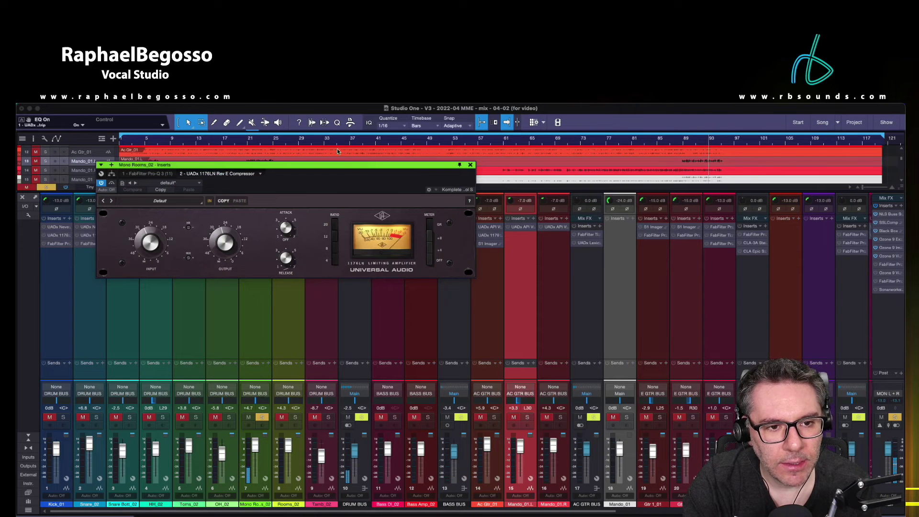
pyautogui.moveTo(340, 165); pyautogui.dragTo(625, 213)
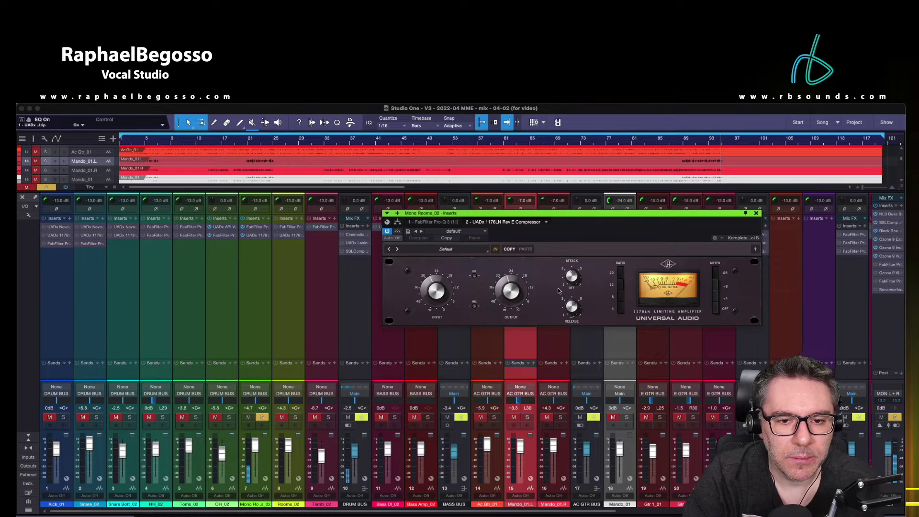
pyautogui.click(756, 213)
# Play from about bar 75 and temporarily solo OH_02 together with Mono Rooms_02 to hear both tracks combined.
pyautogui.click(594, 140)
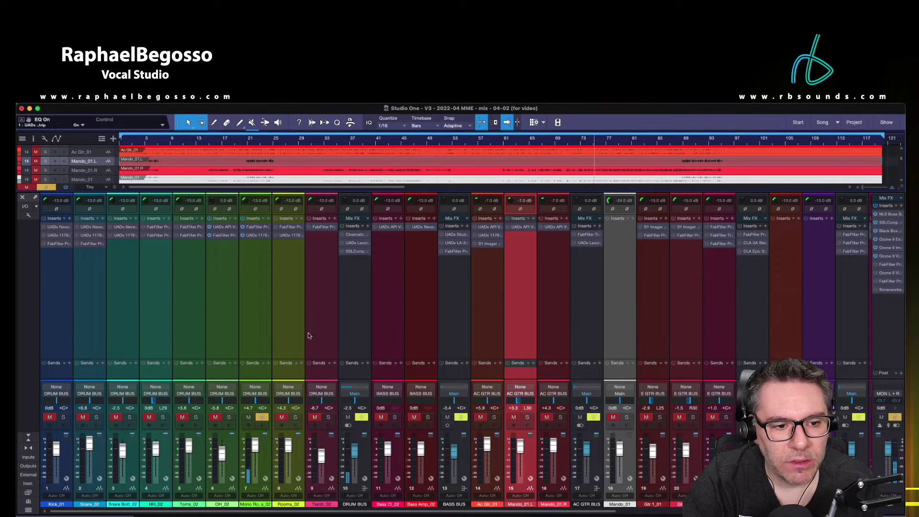
pyautogui.click(230, 418)
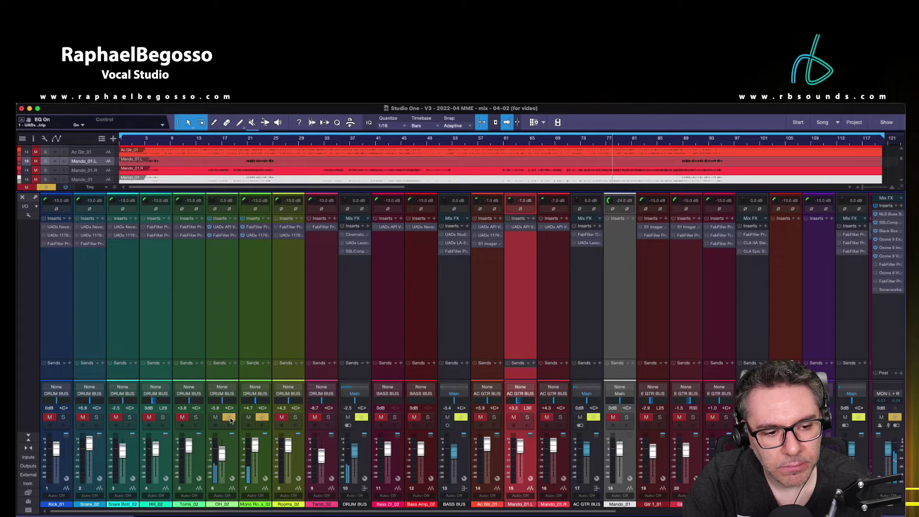
pyautogui.click(230, 417)
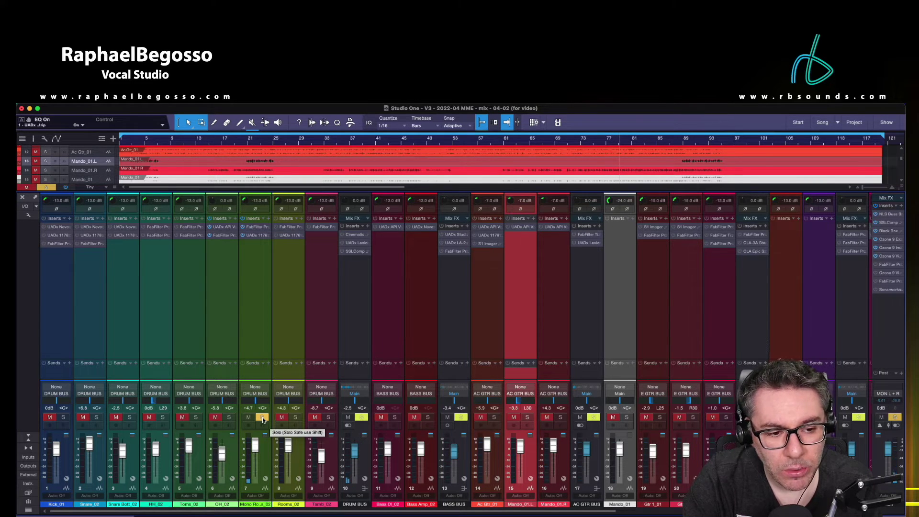
# Switch the solo from Mono Rooms_02 to Rooms_02 and cue the song at about bar 70.
pyautogui.click(263, 417)
pyautogui.click(295, 417)
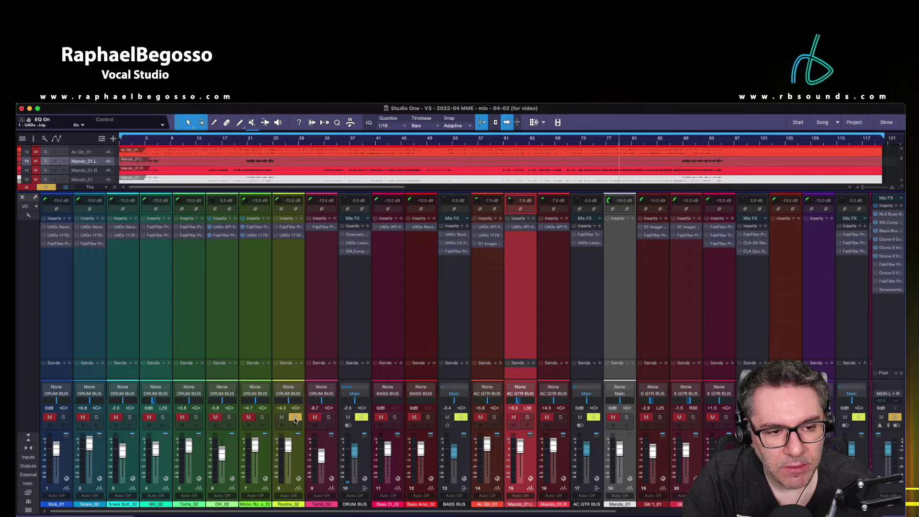
pyautogui.click(566, 140)
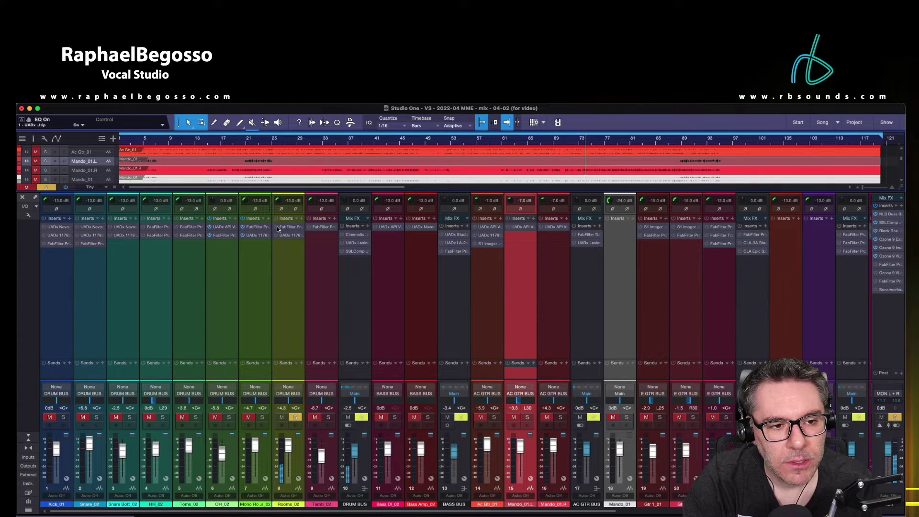
# Activate and open FabFilter Pro-Q 3 on Rooms_02, review its EQ bands during playback, and close it.
pyautogui.click(295, 230)
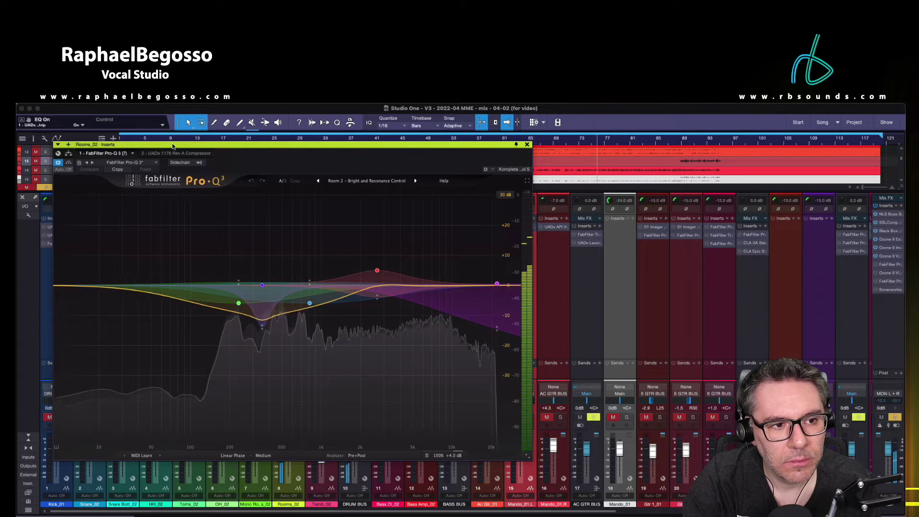
pyautogui.moveTo(179, 145); pyautogui.dragTo(436, 168)
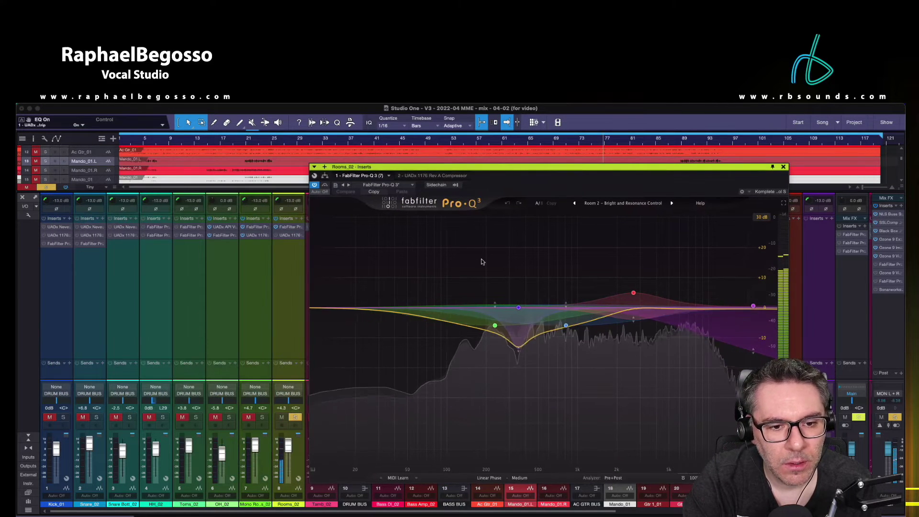
pyautogui.moveTo(517, 338)
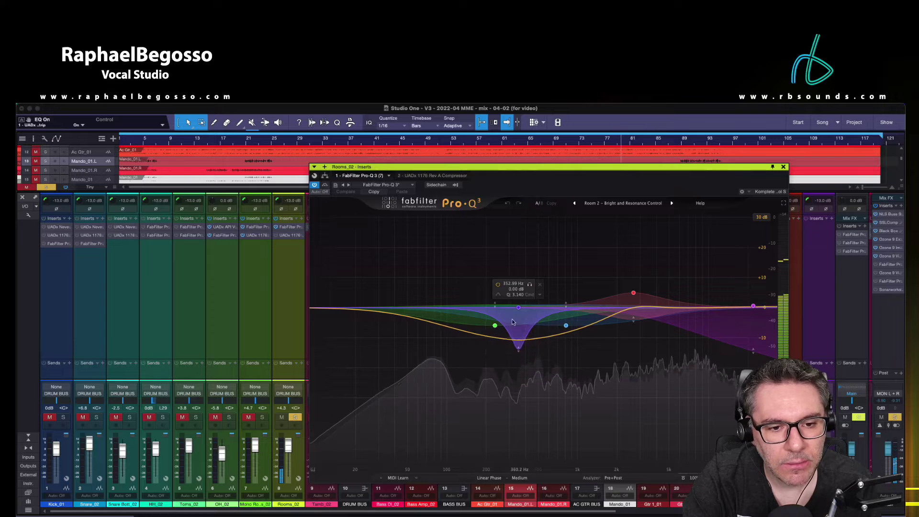
pyautogui.moveTo(626, 293)
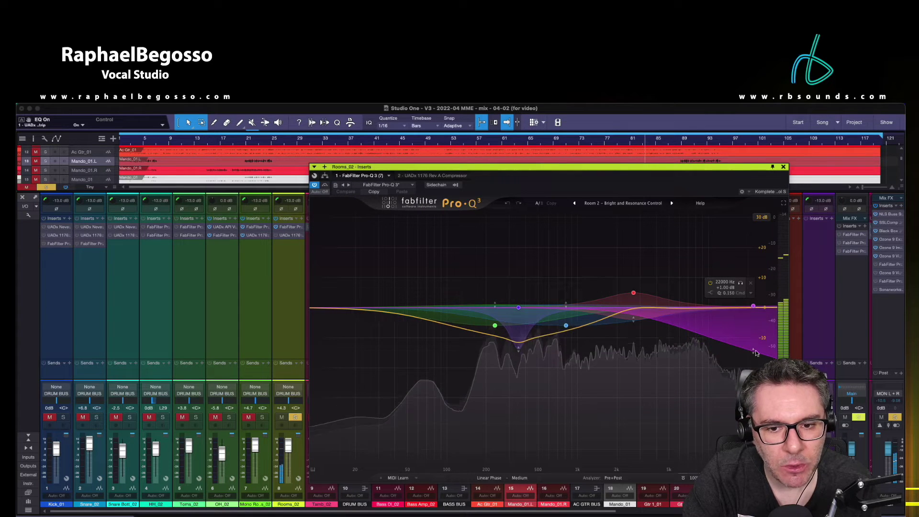
pyautogui.click(783, 167)
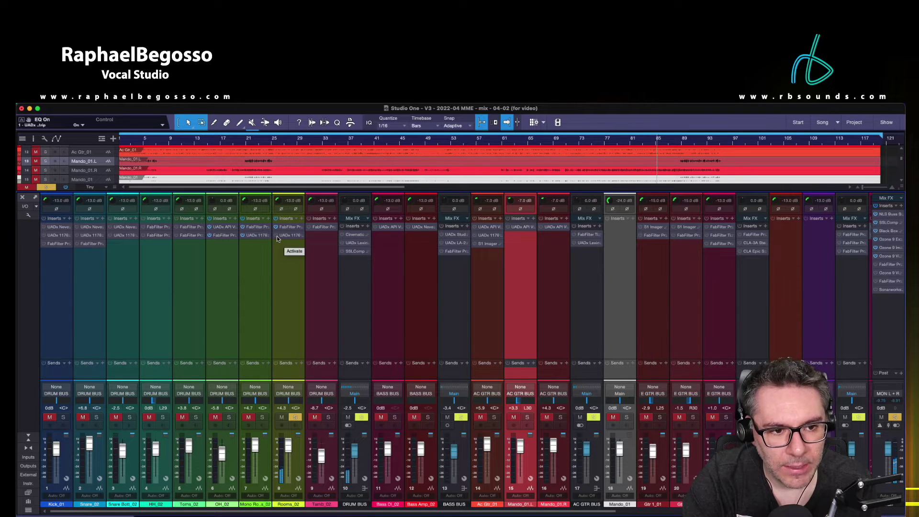
# Activate and open the UADx 1176 Rev A Compressor on Rooms_02, review its settings during playback, and close it.
pyautogui.click(289, 235)
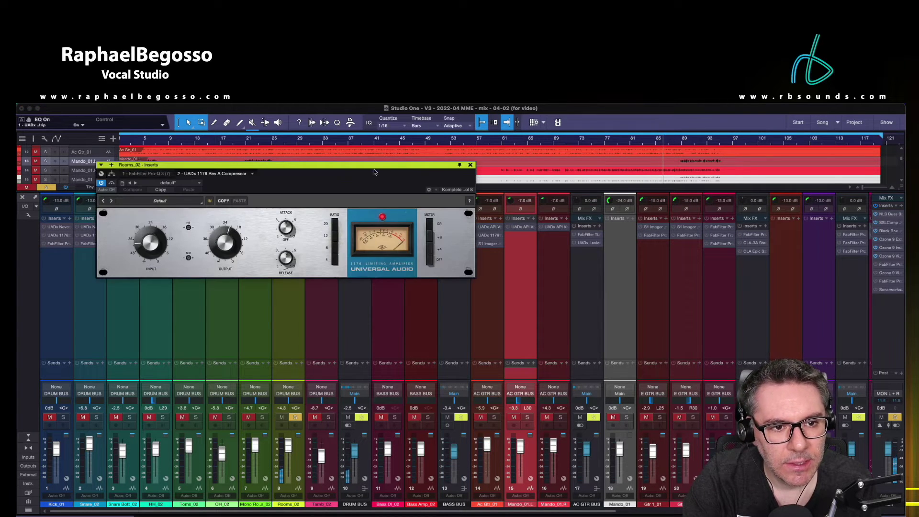
pyautogui.moveTo(377, 169); pyautogui.dragTo(620, 217)
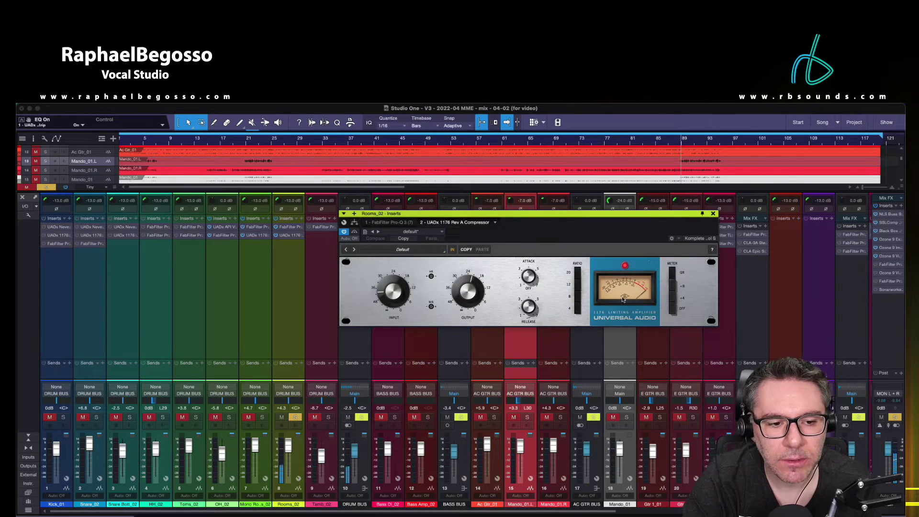
pyautogui.click(713, 214)
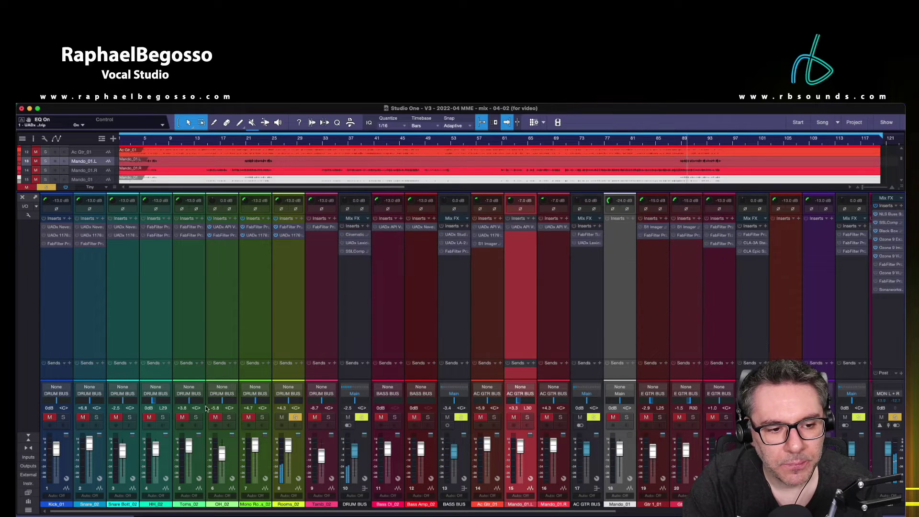
# Solo Mono Rooms_02 and OH_02 together with Rooms_02, and cue the song at about bar 70.
pyautogui.click(262, 419)
pyautogui.click(230, 418)
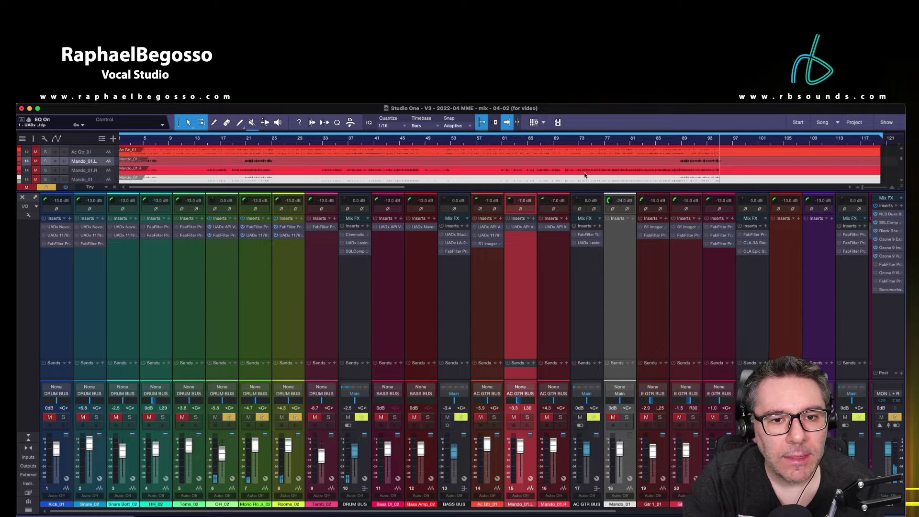
pyautogui.click(564, 139)
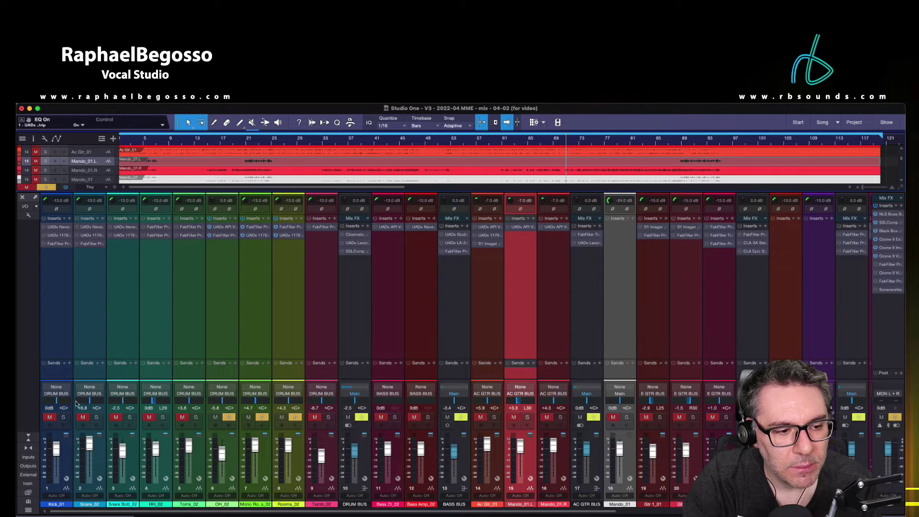
# Add Kick_01 to the soloed drum tracks, and activate and open its UADx Neve 1073 Preamp and EQ.
pyautogui.click(63, 418)
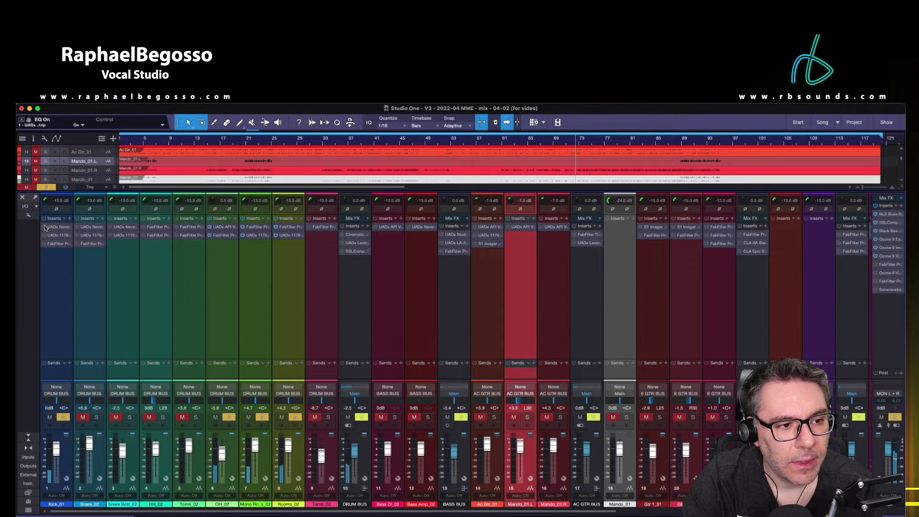
pyautogui.click(61, 228)
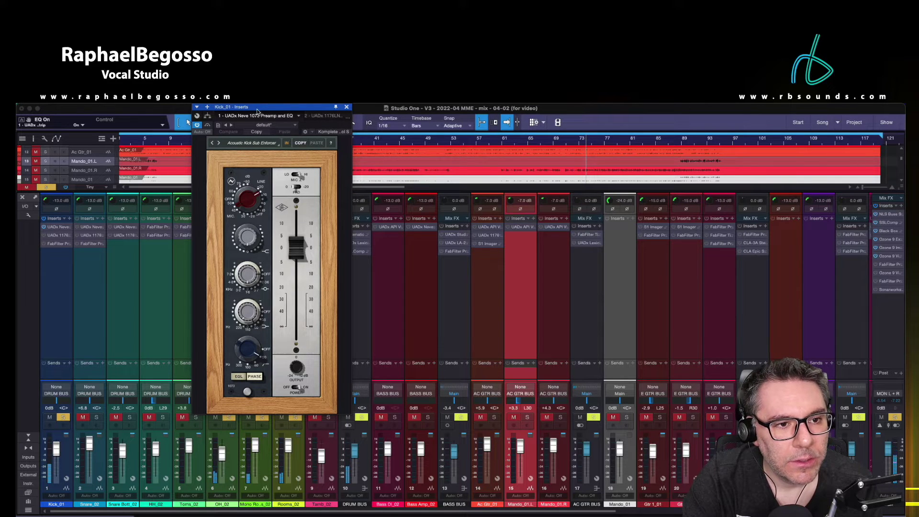
pyautogui.moveTo(266, 109); pyautogui.dragTo(313, 170)
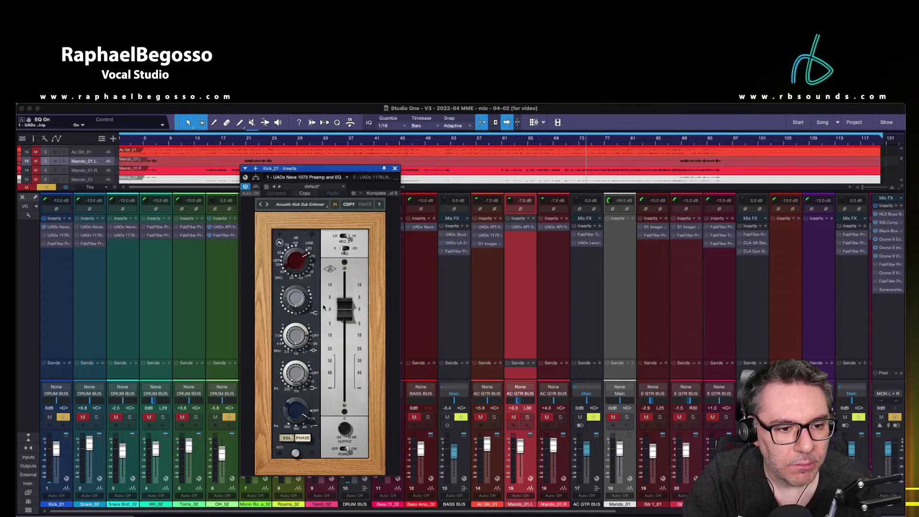
# Replay from about bar 70, compare Kick_01 with the Neve 1073 bypassed and active, and close the plug-in.
pyautogui.click(571, 142)
pyautogui.click(561, 143)
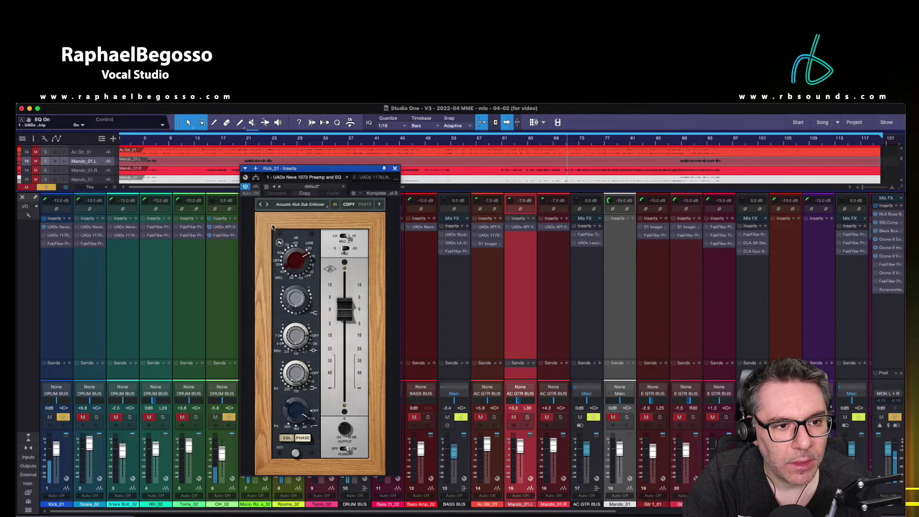
pyautogui.click(246, 187)
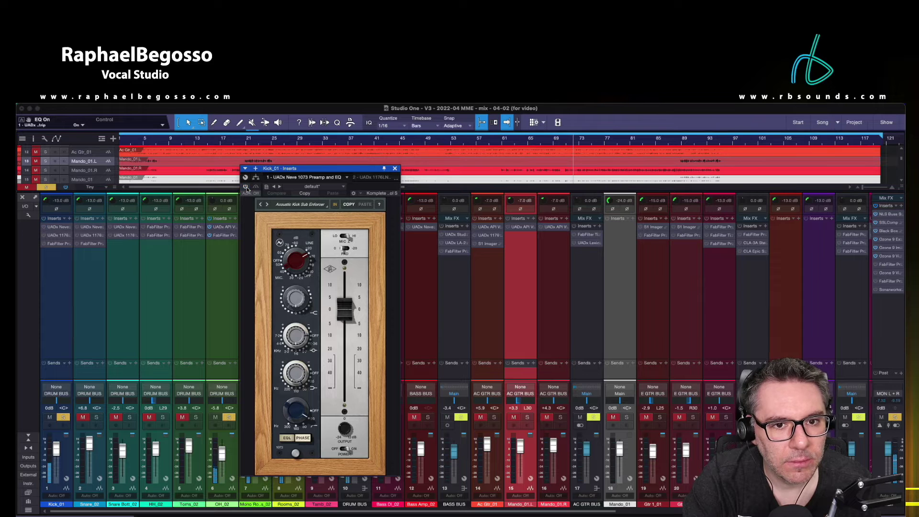
pyautogui.click(246, 187)
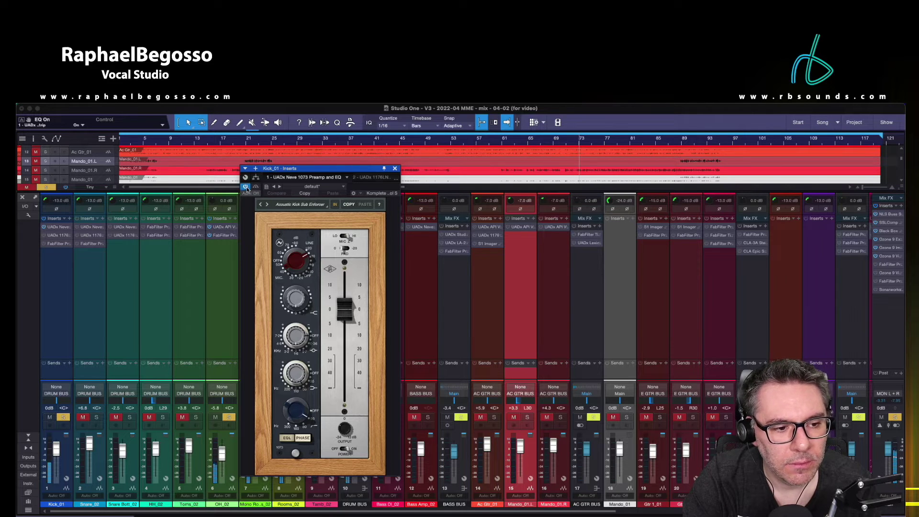
pyautogui.click(394, 169)
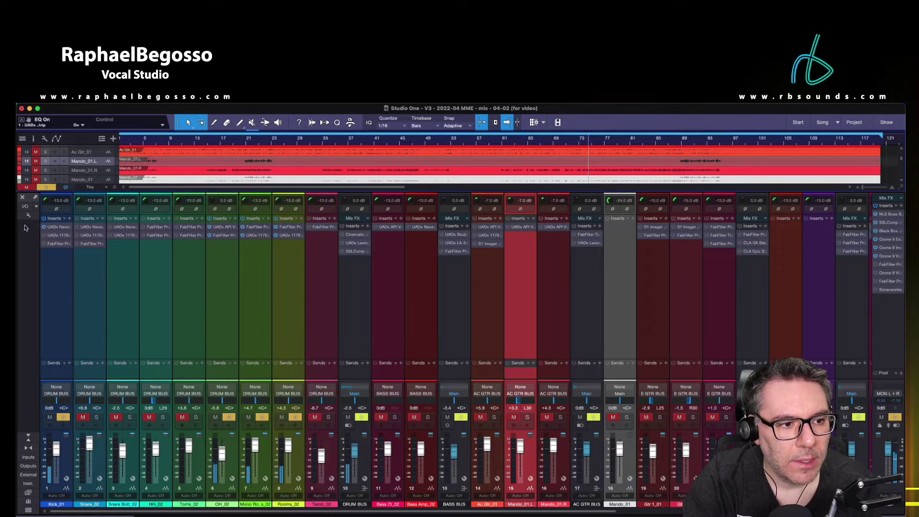
# Activate and open the UADx 1176LN Rev E Compressor on Kick_01, review its settings during playback, and close it.
pyautogui.click(60, 235)
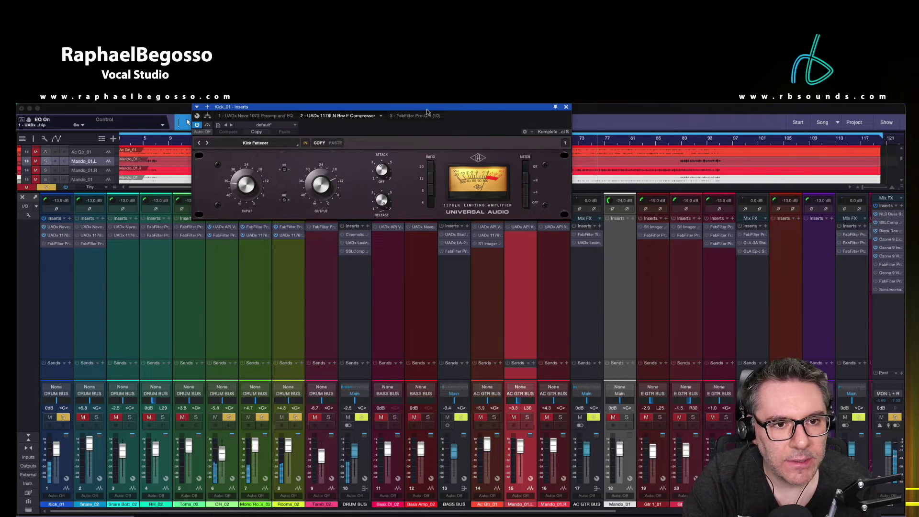
pyautogui.moveTo(426, 109); pyautogui.dragTo(507, 184)
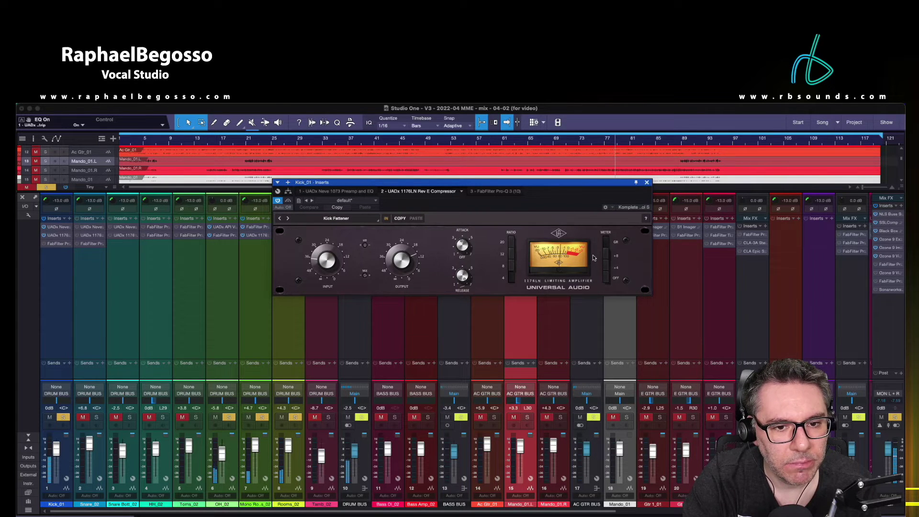
pyautogui.click(646, 182)
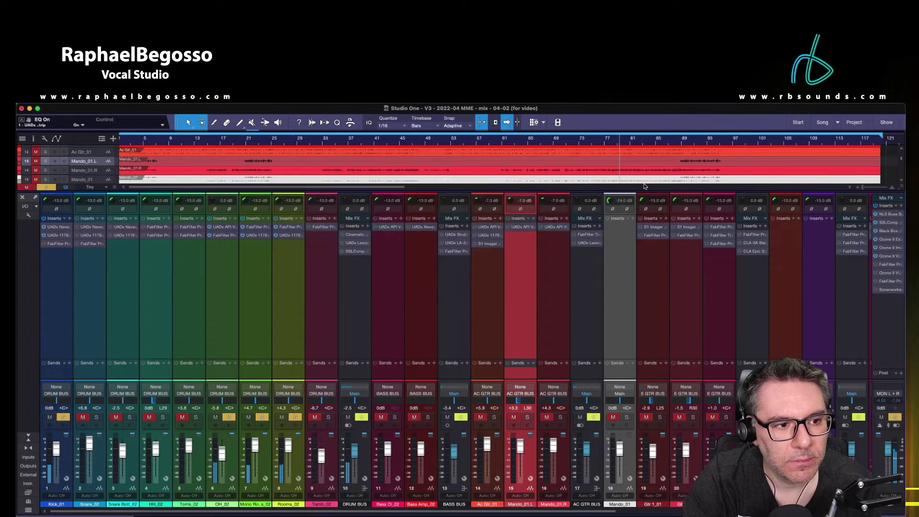
# Activate and open FabFilter Pro-Q 3 on Kick_01, review its high-frequency boost during playback, and close it.
pyautogui.click(57, 244)
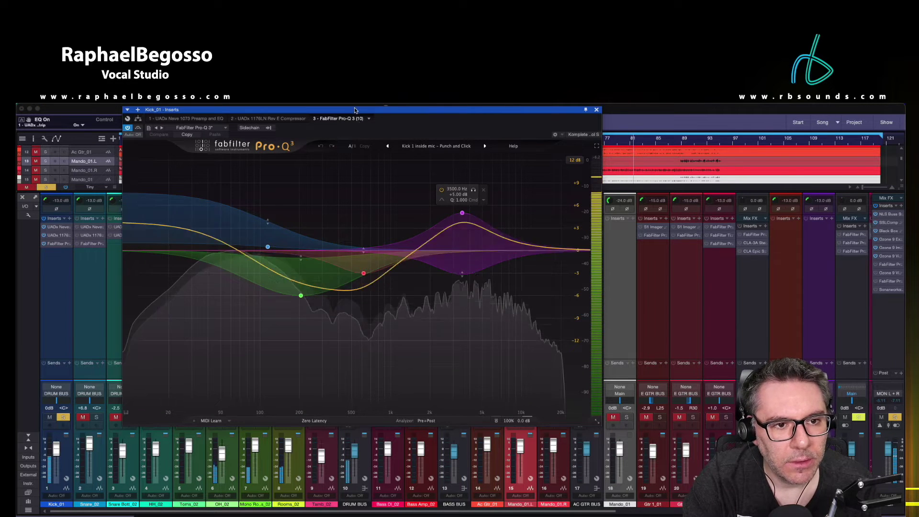
pyautogui.moveTo(354, 111); pyautogui.dragTo(503, 158)
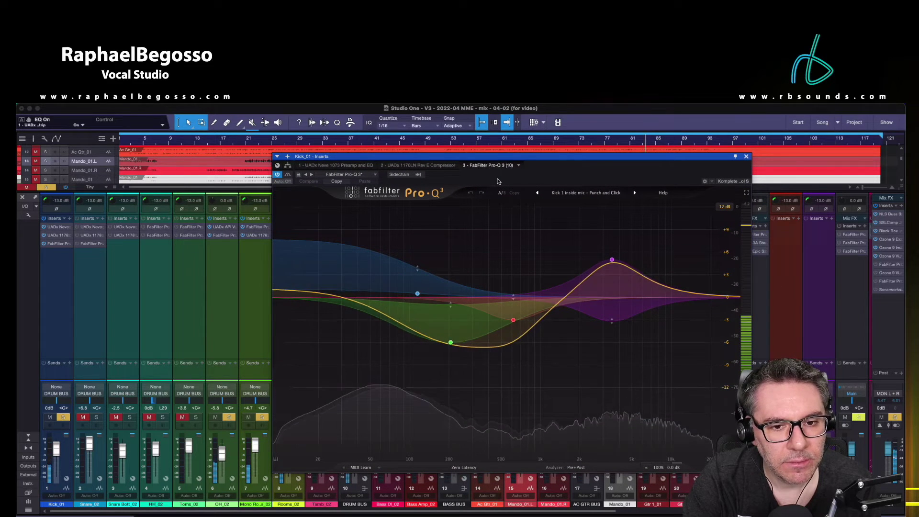
pyautogui.moveTo(611, 262)
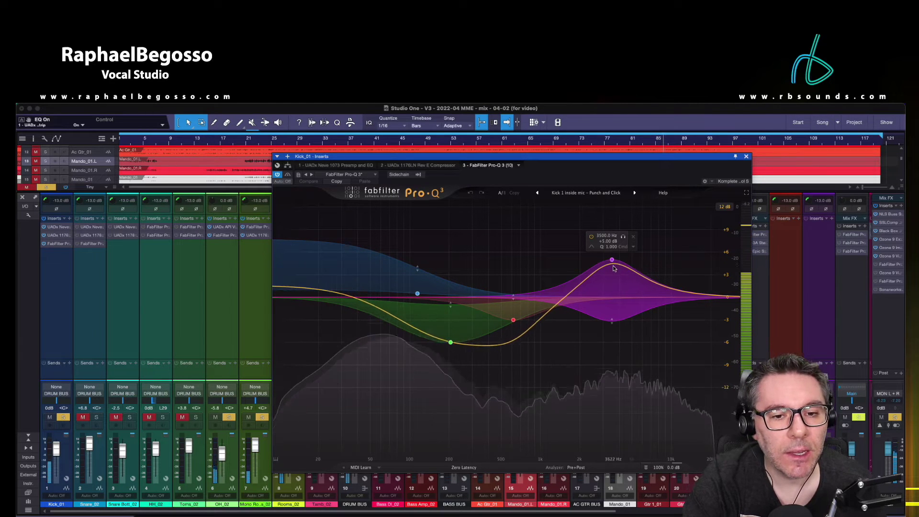
pyautogui.click(746, 156)
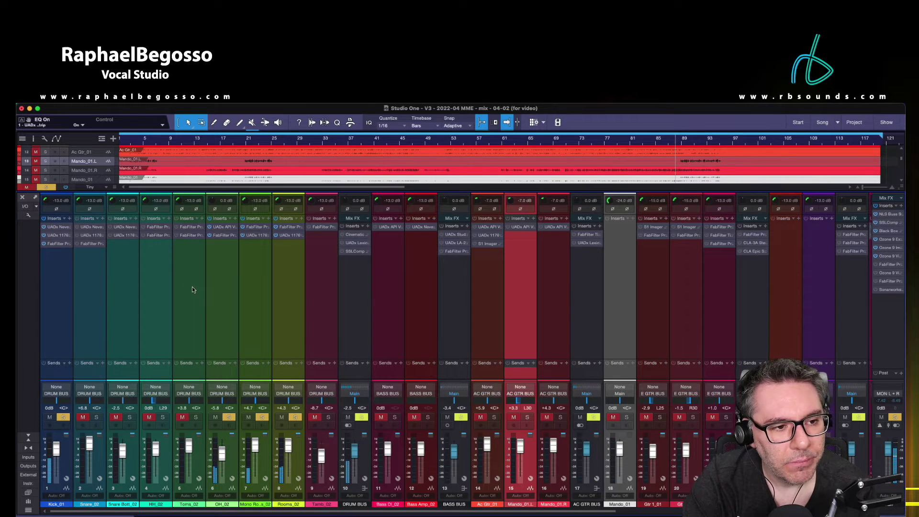
# Add Snare_02 to the soloed drum tracks, and activate and open its UADx Neve 1073 Preamp and EQ.
pyautogui.click(96, 418)
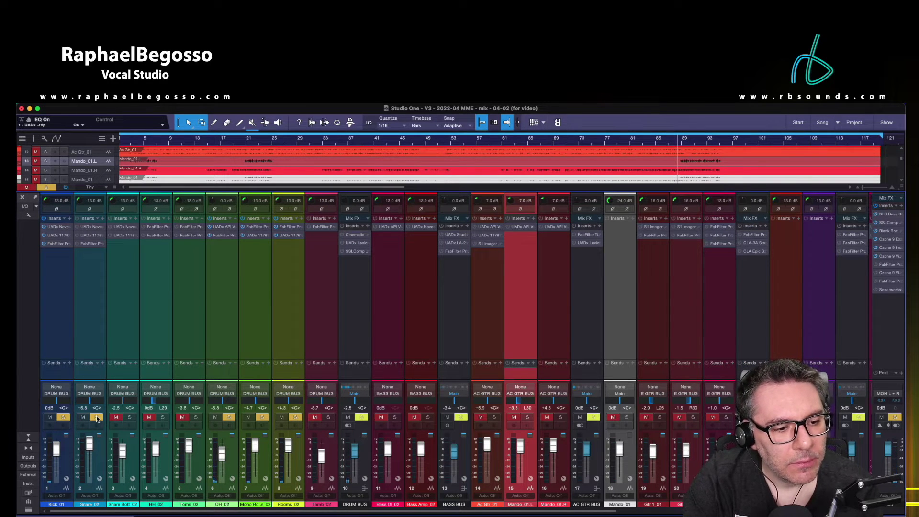
pyautogui.click(96, 226)
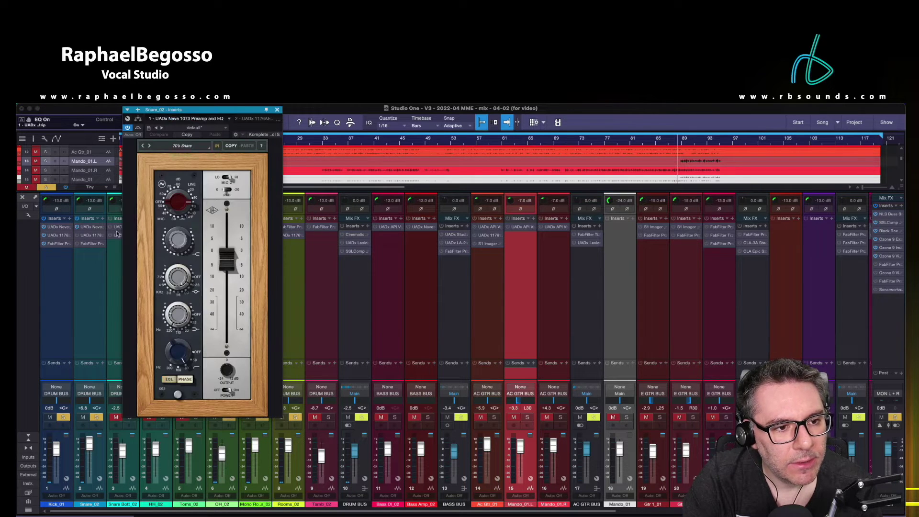
pyautogui.moveTo(202, 111); pyautogui.dragTo(562, 194)
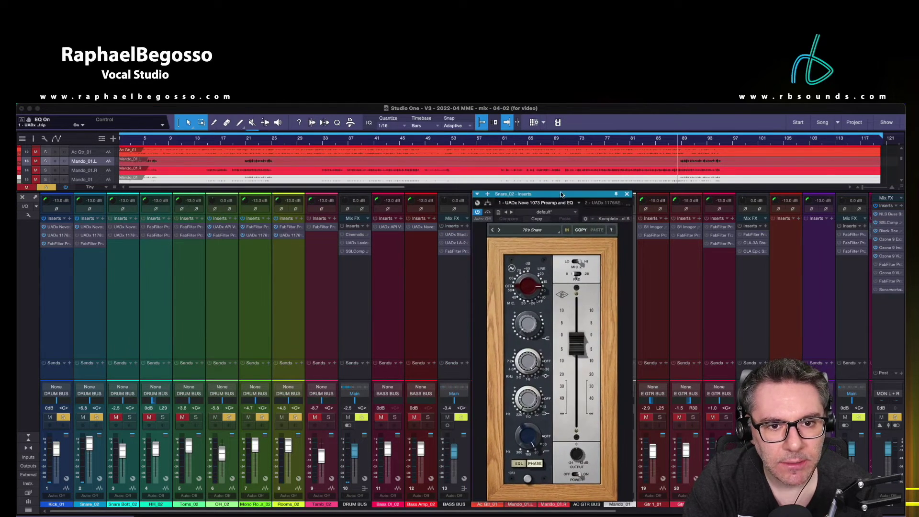
# Play from about bar 70, compare Snare_02 with the Neve 1073 switched off and on, and close the plug-in.
pyautogui.click(562, 139)
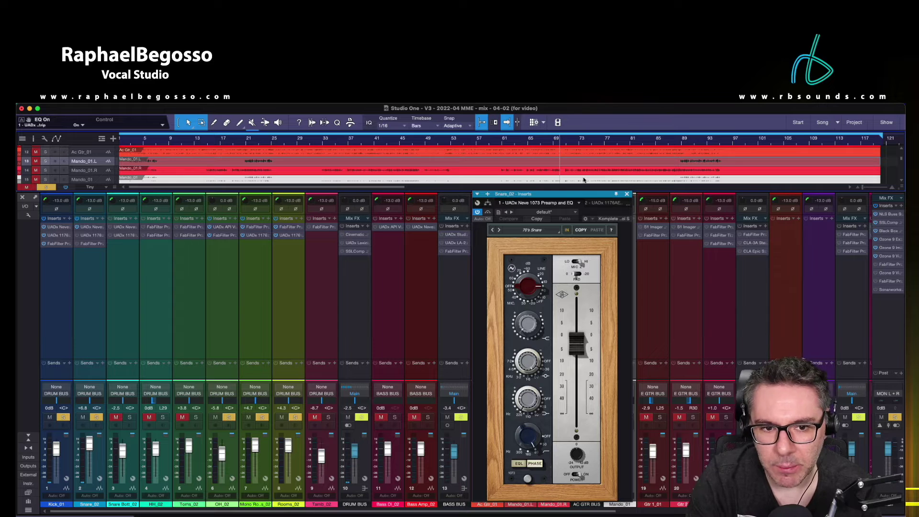
pyautogui.press('space')
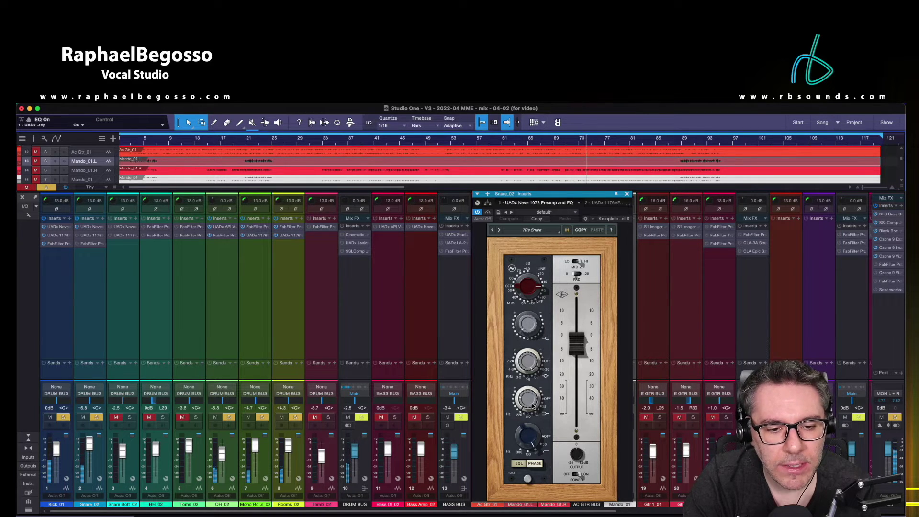
pyautogui.click(477, 213)
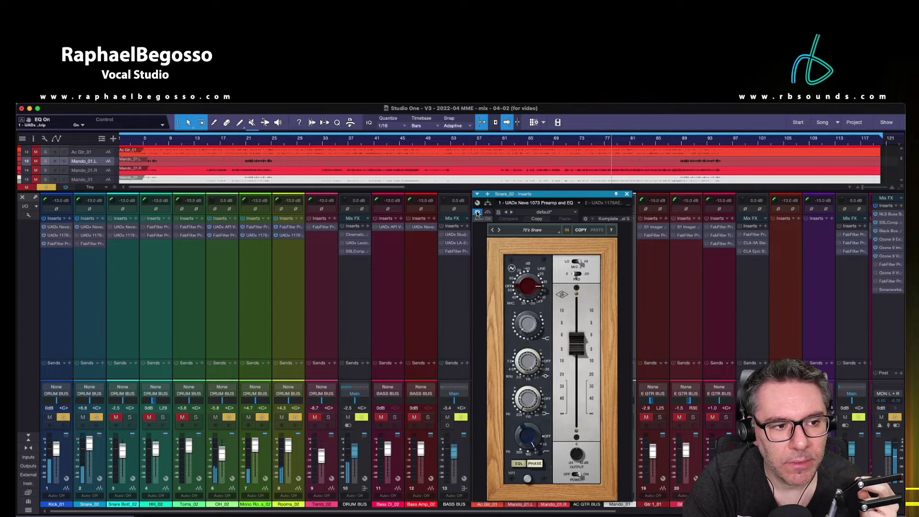
pyautogui.click(626, 195)
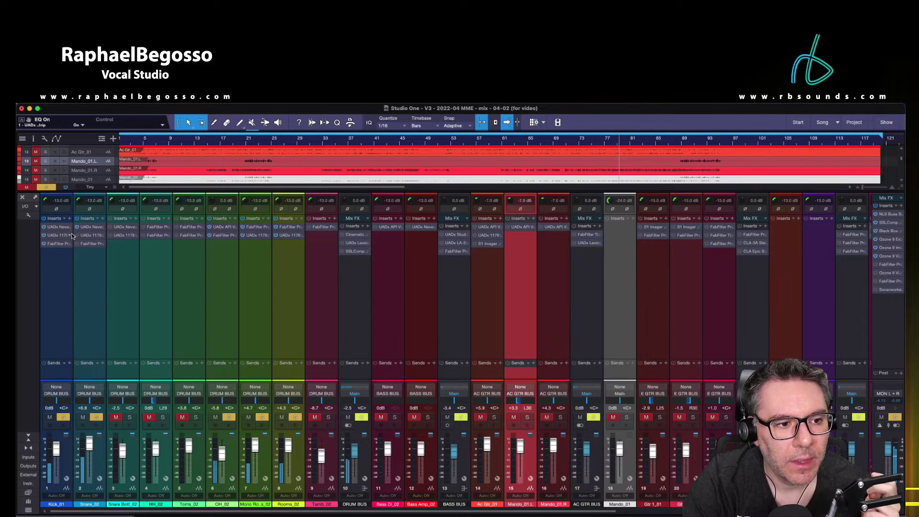
# Activate and open the UADx 1176AE Compressor on Snare_02, review its settings during playback, and close it.
pyautogui.click(98, 238)
pyautogui.moveTo(450, 108); pyautogui.dragTo(540, 200)
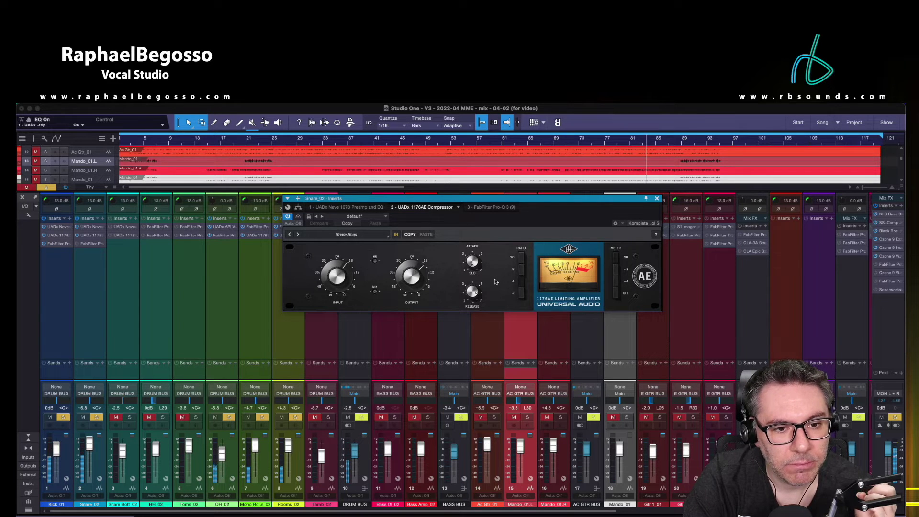
pyautogui.click(657, 199)
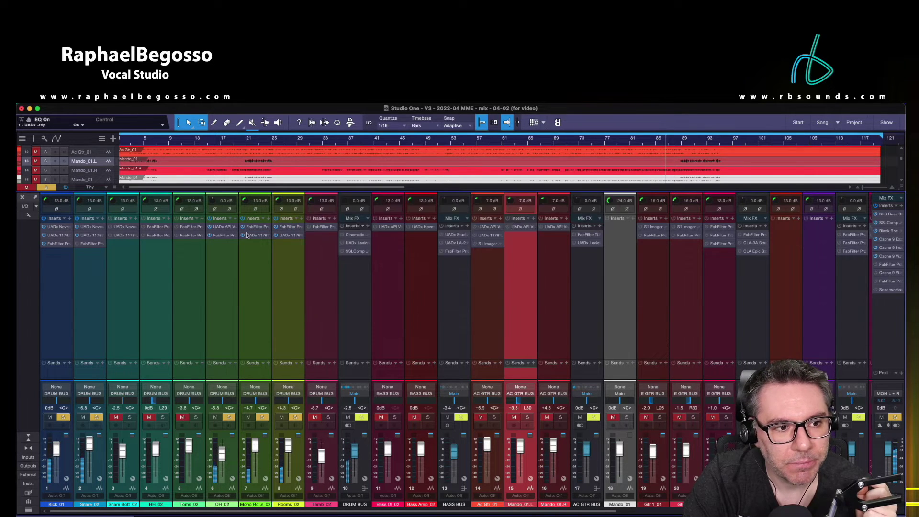
# Activate and open FabFilter Pro-Q 3 on Snare_02, review its EQ bands during playback, and close it.
pyautogui.click(92, 244)
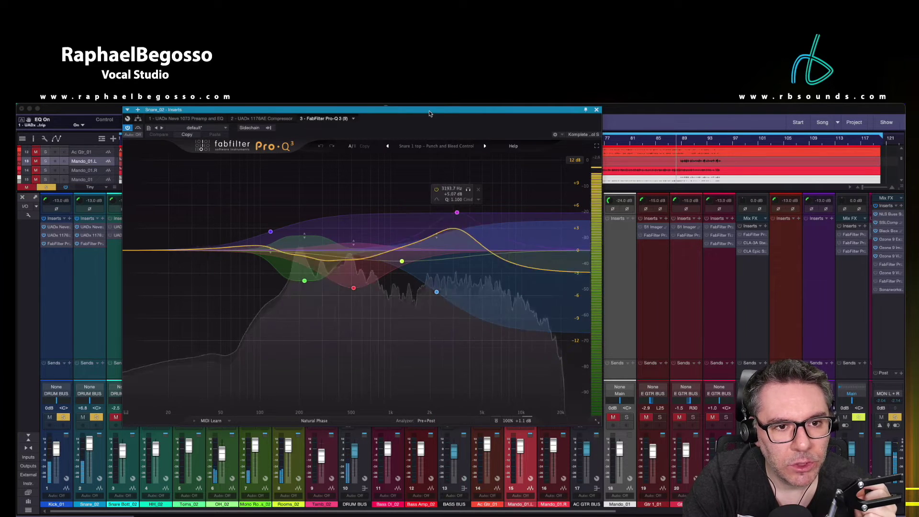
pyautogui.moveTo(429, 110); pyautogui.dragTo(593, 176)
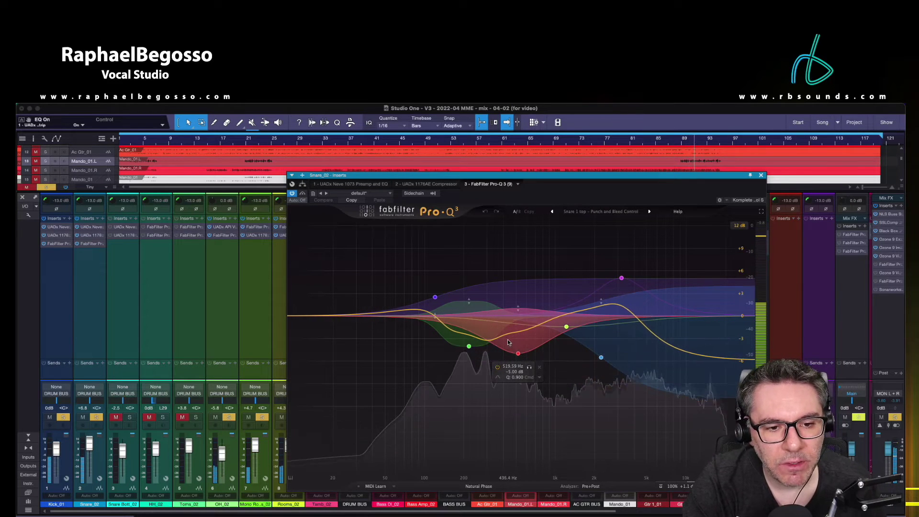
pyautogui.click(761, 176)
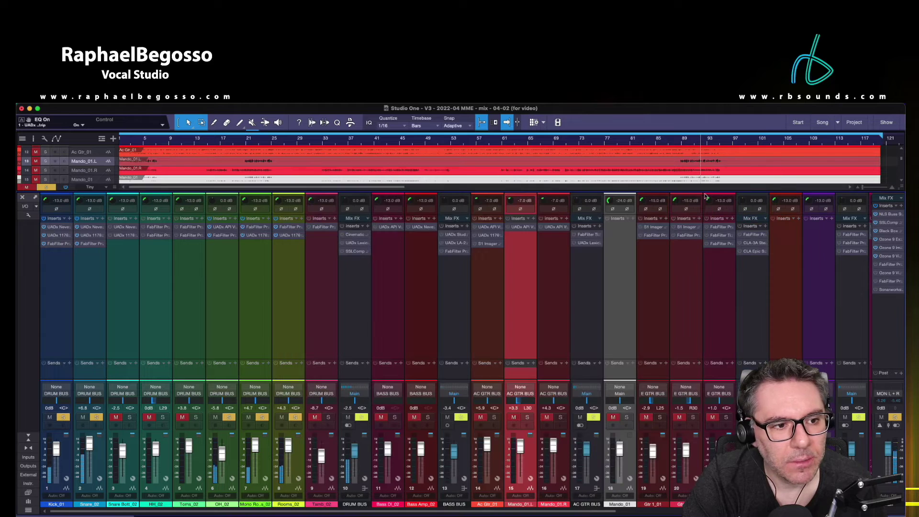
# Add Snare Bott_02 to the soloed tracks, activate its UADx Neve 1073, review it while playing from about bar 76, and close it.
pyautogui.click(130, 417)
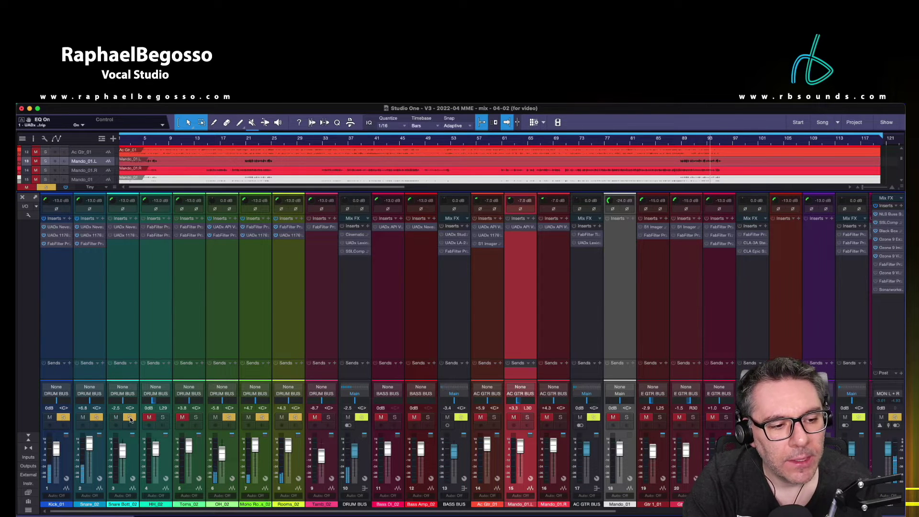
pyautogui.click(126, 228)
pyautogui.moveTo(200, 114); pyautogui.dragTo(515, 171)
pyautogui.click(601, 141)
pyautogui.press('space')
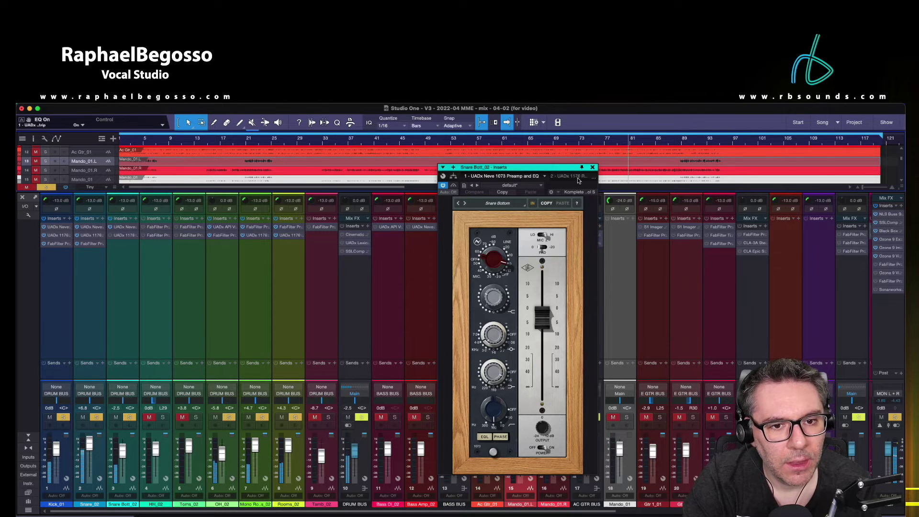
pyautogui.click(593, 168)
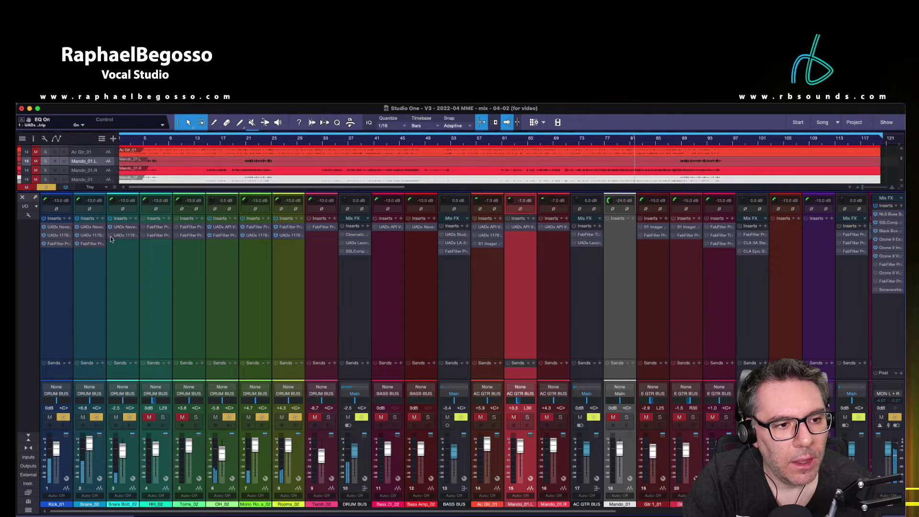
# Activate and open the UADx 1176 Rev A Compressor on Snare Bott_02, review its settings during playback, and close it.
pyautogui.click(126, 236)
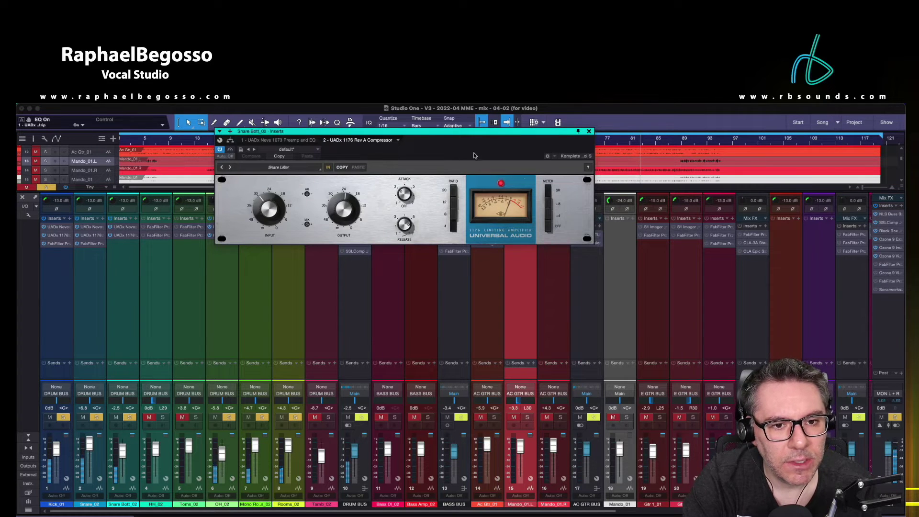
pyautogui.moveTo(490, 139); pyautogui.dragTo(594, 195)
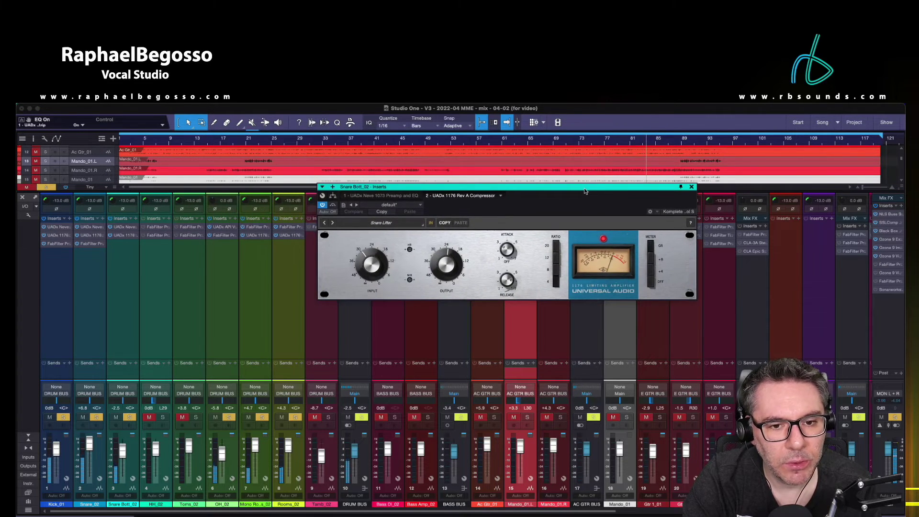
pyautogui.click(691, 186)
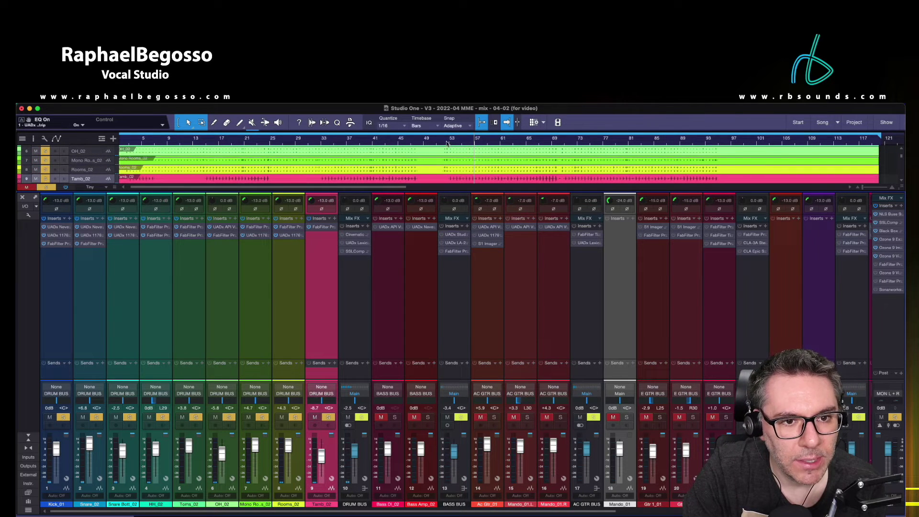
# Select Toms_02, clear the solos on all drum tracks, and solo only Toms_02.
pyautogui.click(187, 490)
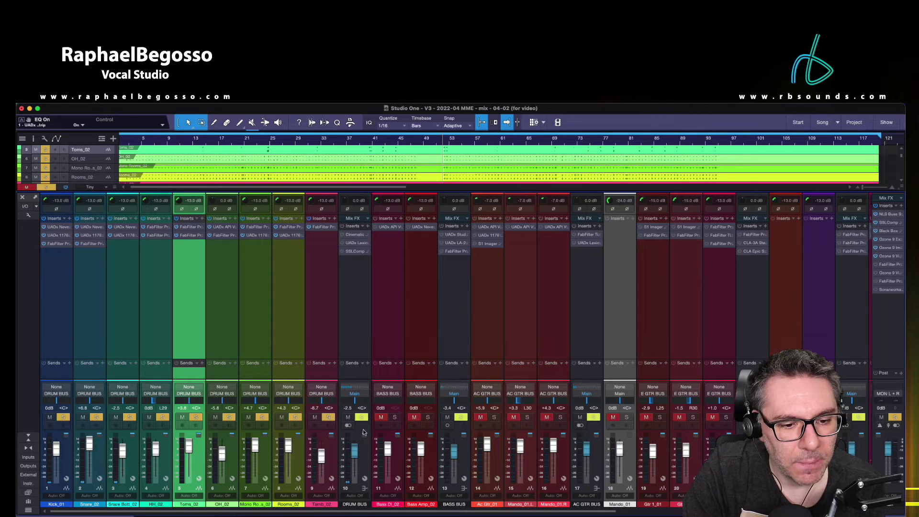
pyautogui.click(359, 420)
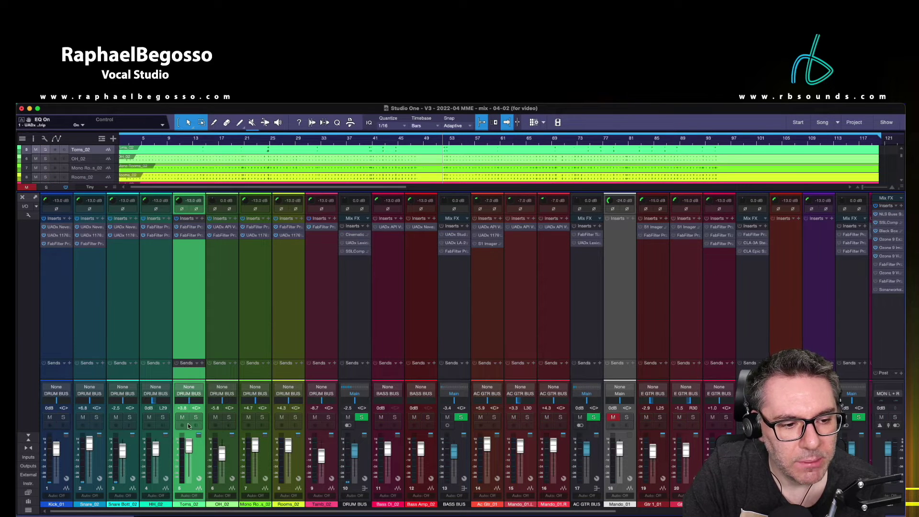
pyautogui.click(196, 419)
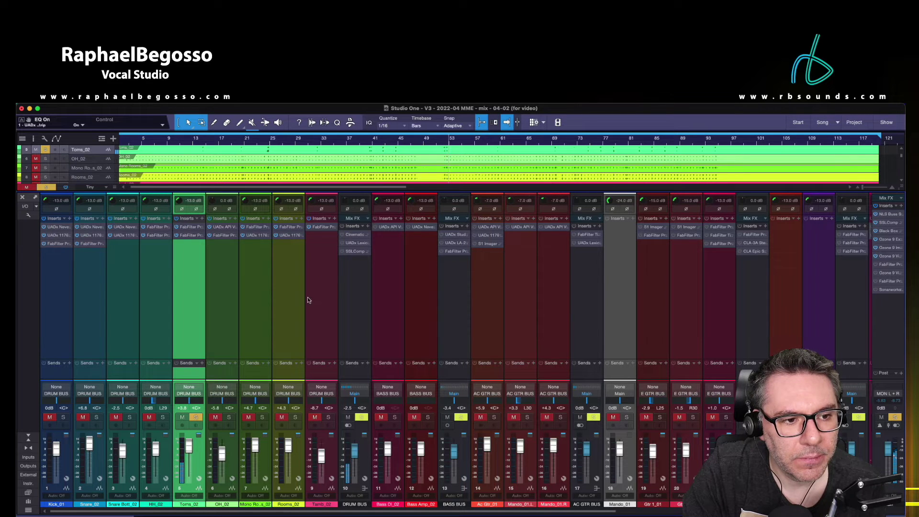
# Play Toms_02 from about bar 51 and compare it with all its inserts bypassed and active.
pyautogui.click(436, 139)
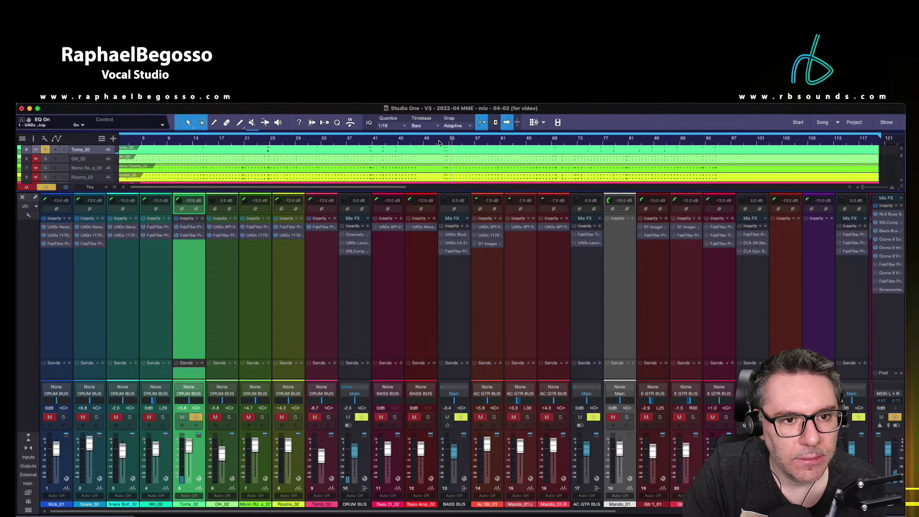
pyautogui.click(176, 219)
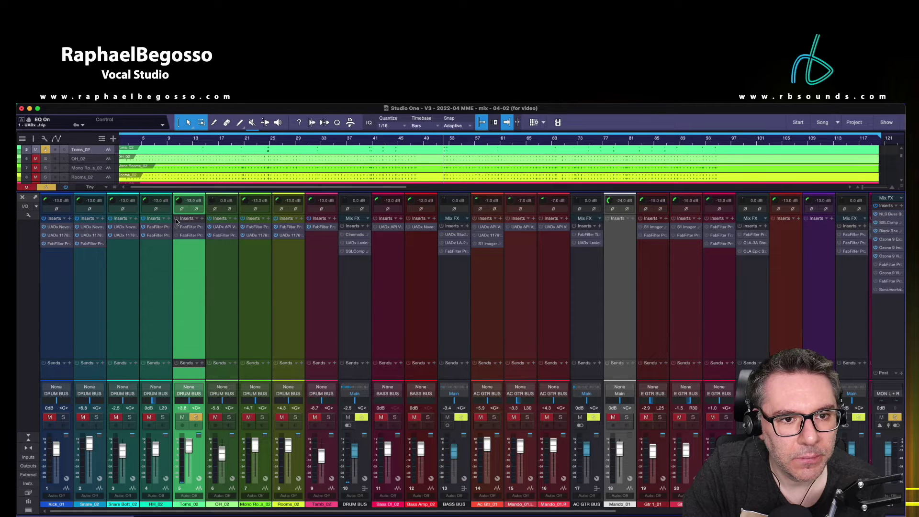
pyautogui.click(176, 219)
# Solo HH_02 in place of Toms_02, and bring Tamb_02 and the other drum tracks back into solo.
pyautogui.click(165, 418)
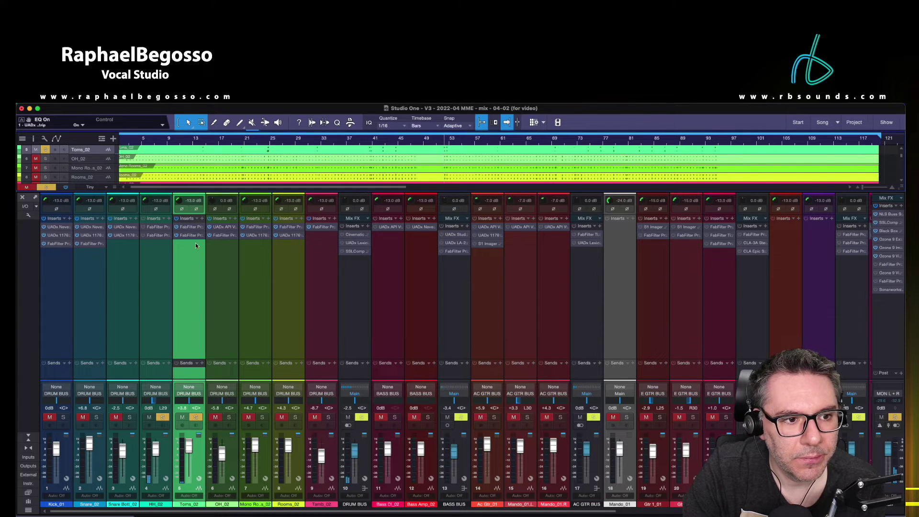
pyautogui.click(196, 418)
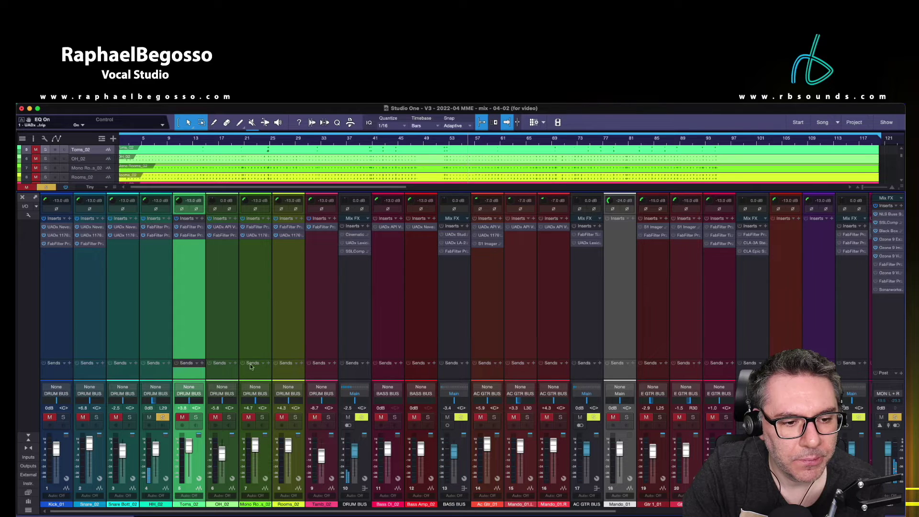
pyautogui.click(329, 417)
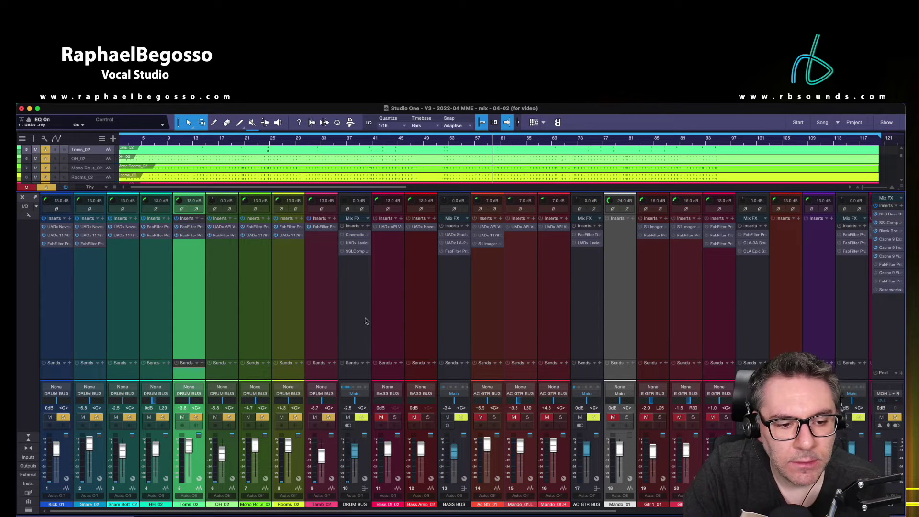
# Open Cinematic Rooms Professional on the DRUM BUS, review its Brick Drum live room reverb settings, and close it.
pyautogui.doubleClick(358, 234)
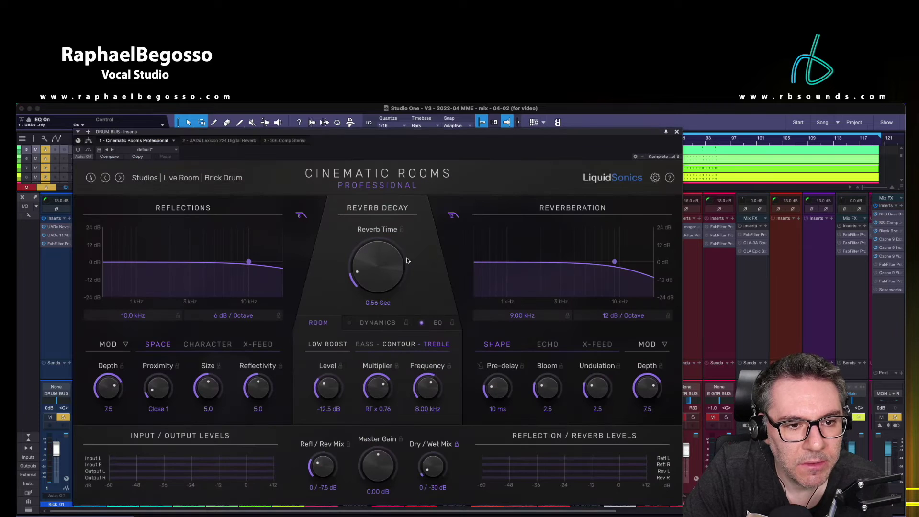
pyautogui.moveTo(354, 130); pyautogui.dragTo(448, 160)
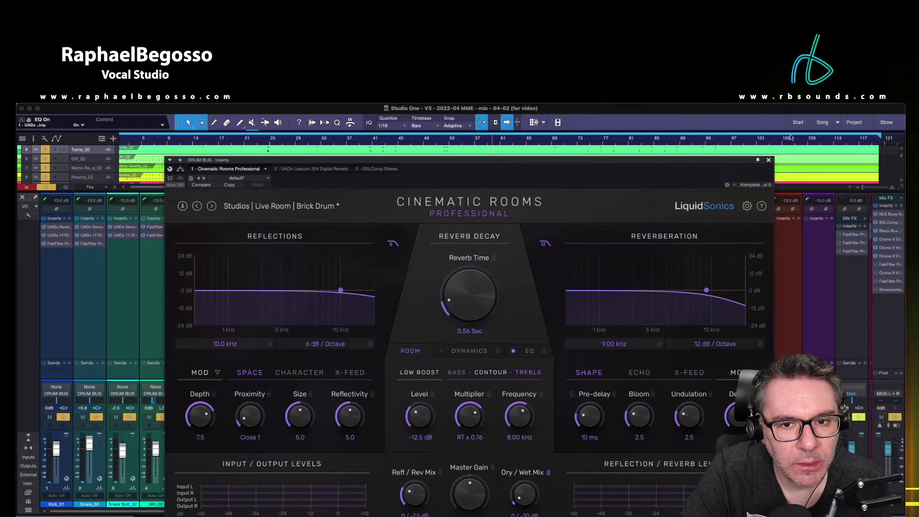
pyautogui.click(769, 160)
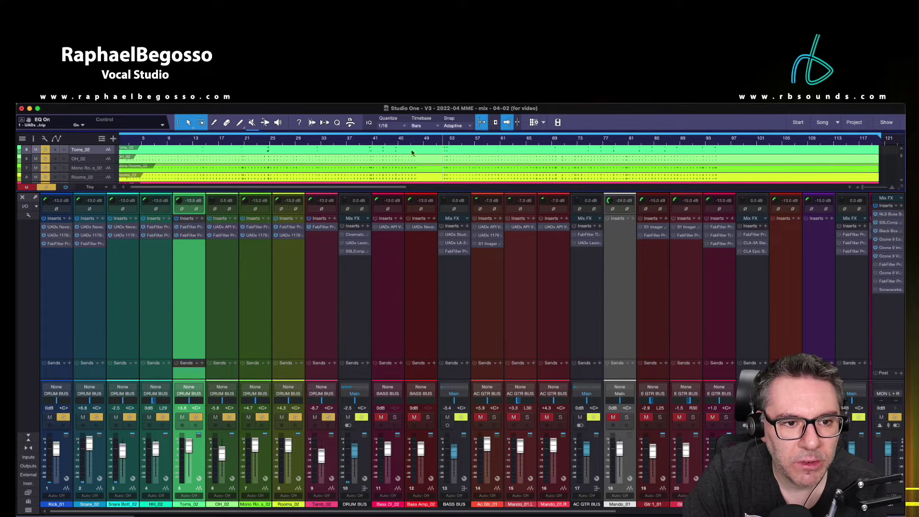
# Activate and open the UADx Lexicon 224 on the DRUM BUS, listen to the reverb from about bar 51, and close it.
pyautogui.doubleClick(357, 246)
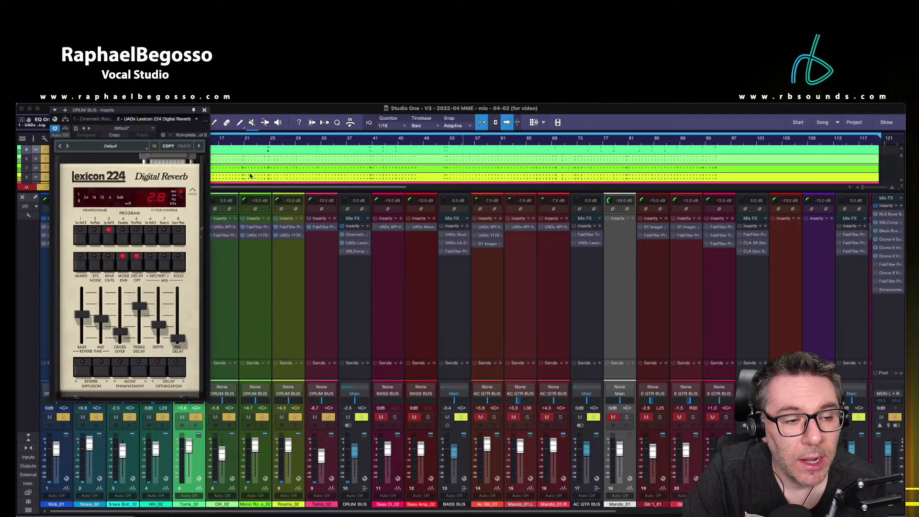
pyautogui.moveTo(164, 114); pyautogui.dragTo(524, 200)
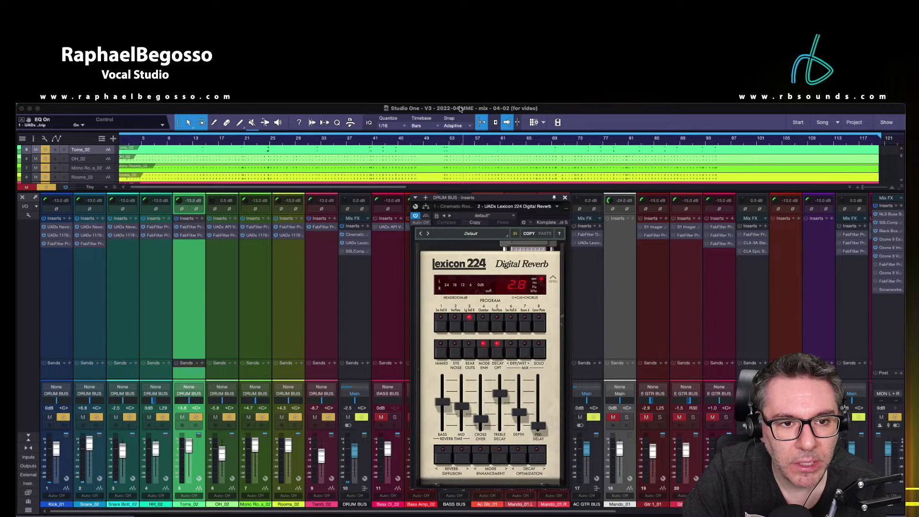
pyautogui.click(442, 142)
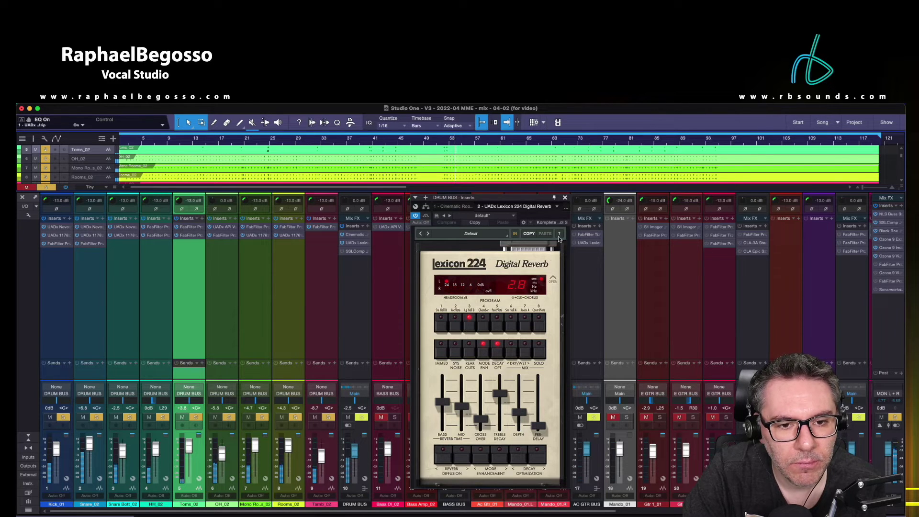
pyautogui.click(565, 197)
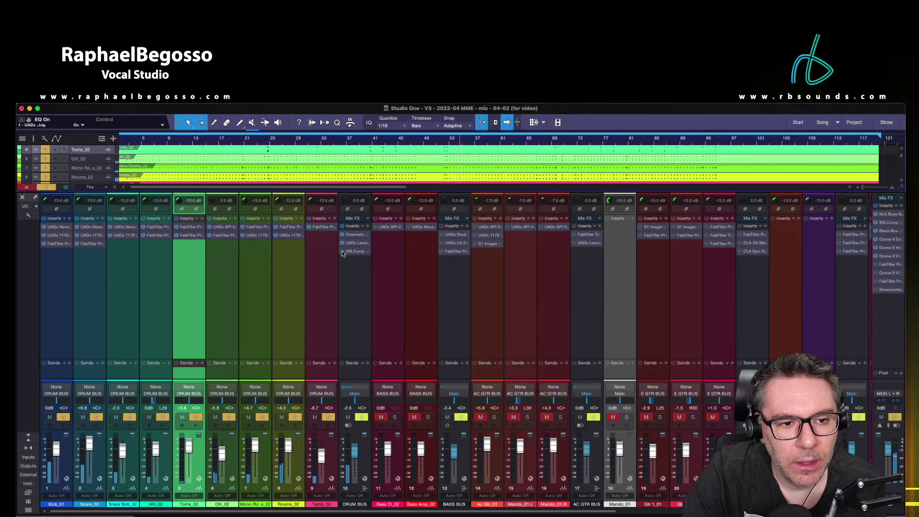
# Activate and open SSLComp Stereo on the DRUM BUS, watch its compression while playing from about bar 51, and close it.
pyautogui.click(357, 252)
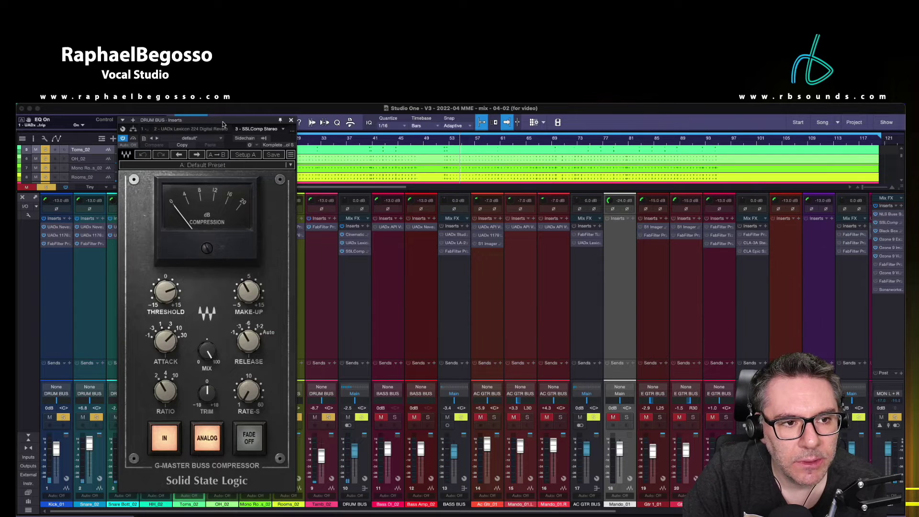
pyautogui.moveTo(220, 123); pyautogui.dragTo(441, 181)
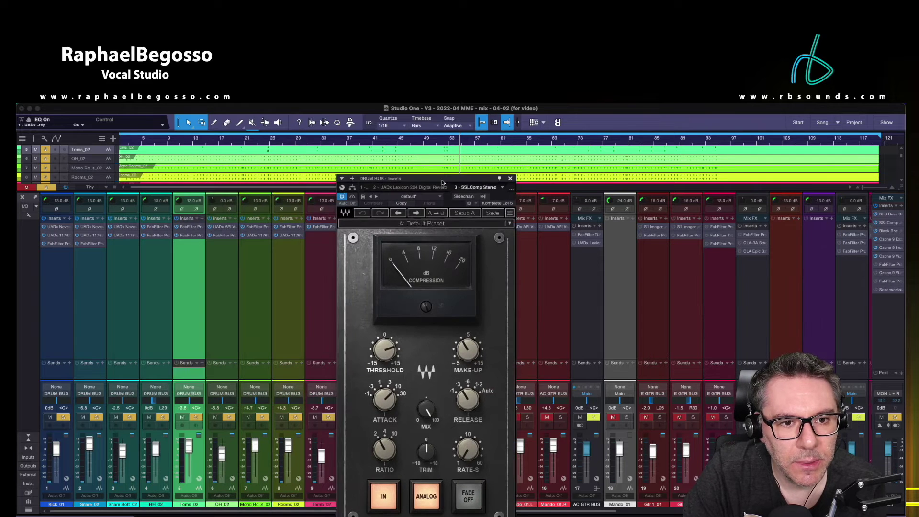
pyautogui.click(442, 141)
pyautogui.press('space')
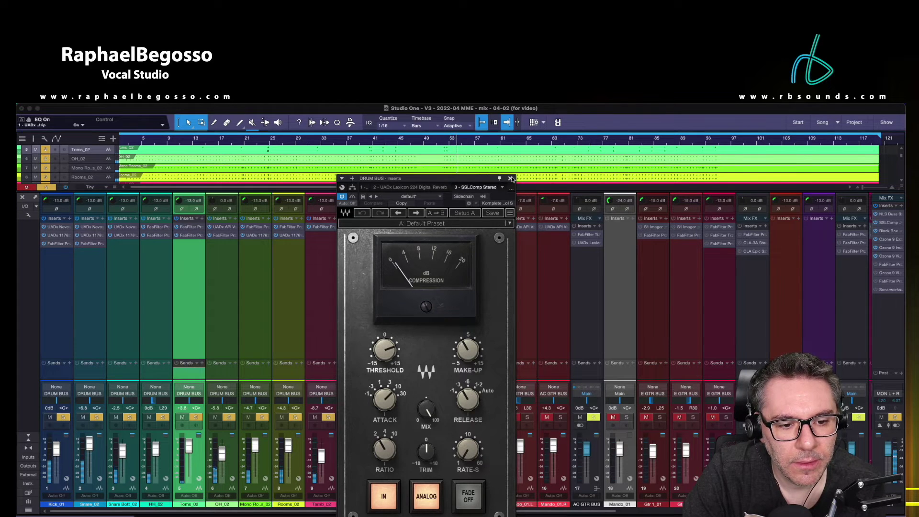
pyautogui.click(510, 178)
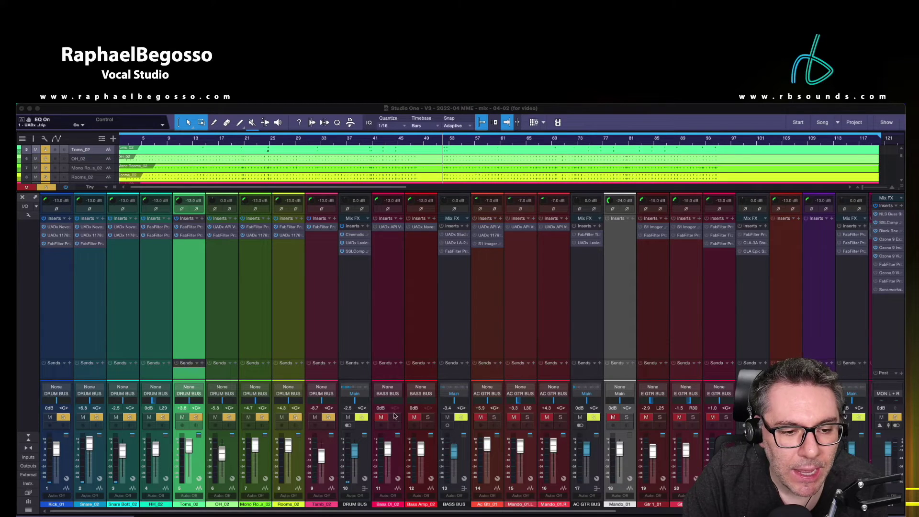
# Add Bass DI_02 to the soloed tracks, open and activate its UADx API Vision Channel Strip during playback, and close it.
pyautogui.click(395, 419)
pyautogui.click(391, 227)
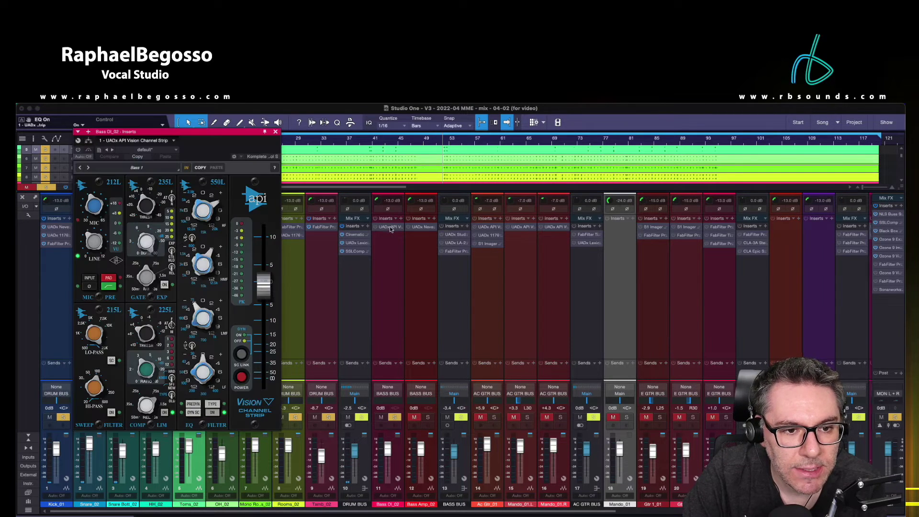
pyautogui.moveTo(211, 137); pyautogui.dragTo(568, 179)
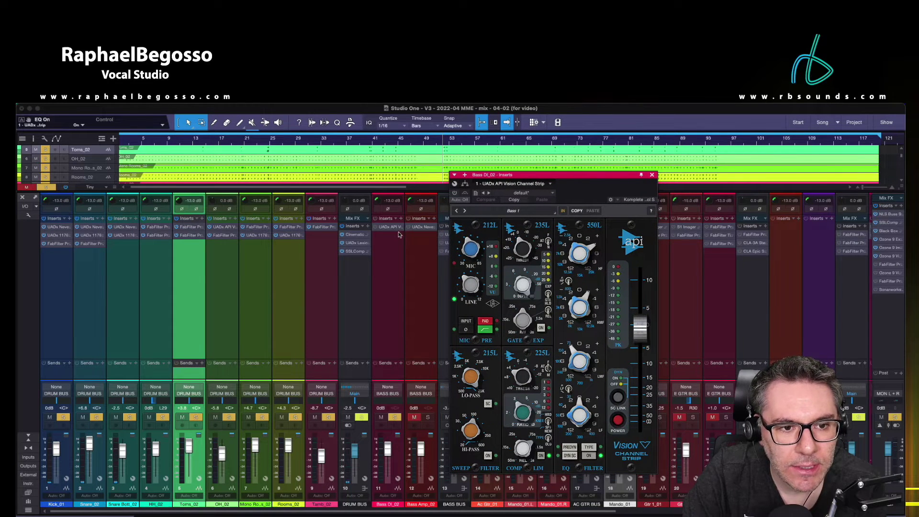
pyautogui.click(455, 194)
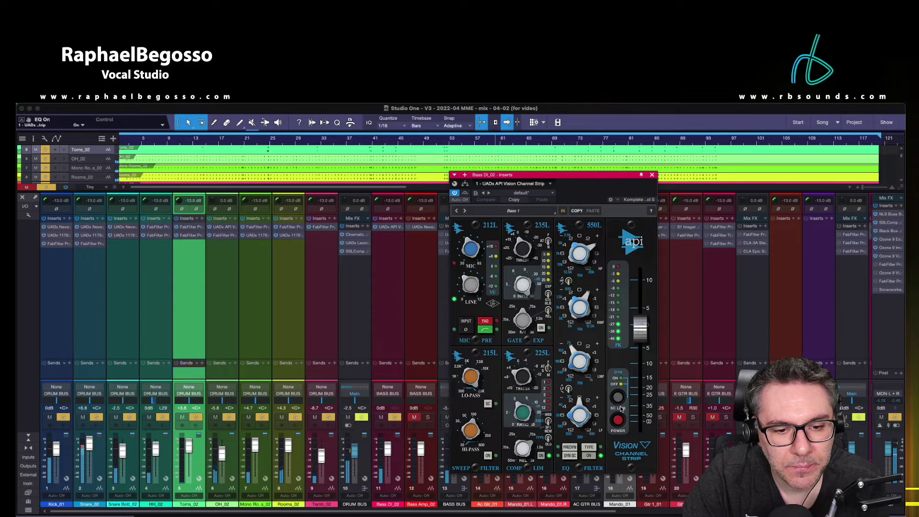
pyautogui.click(653, 175)
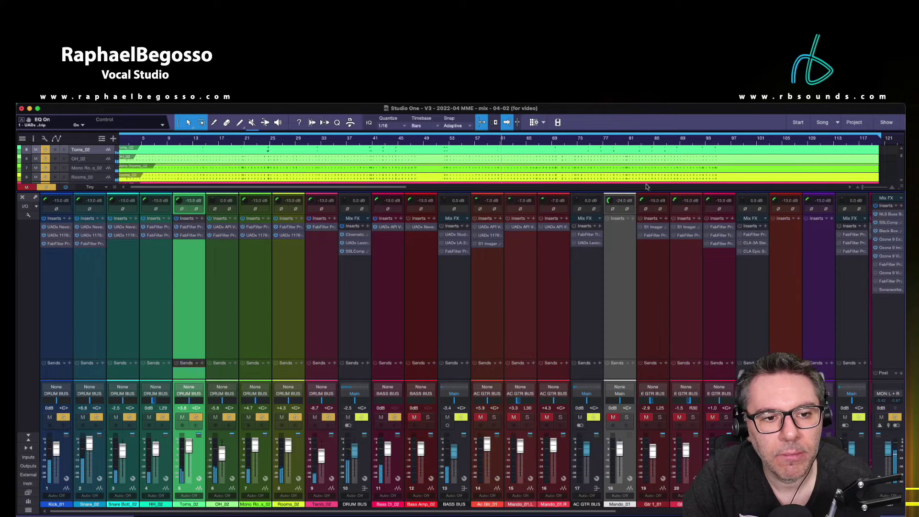
# Add Bass Amp_02 to the soloed tracks, open and activate its UADx Neve 1073 Preamp and EQ during playback, and close it.
pyautogui.click(428, 418)
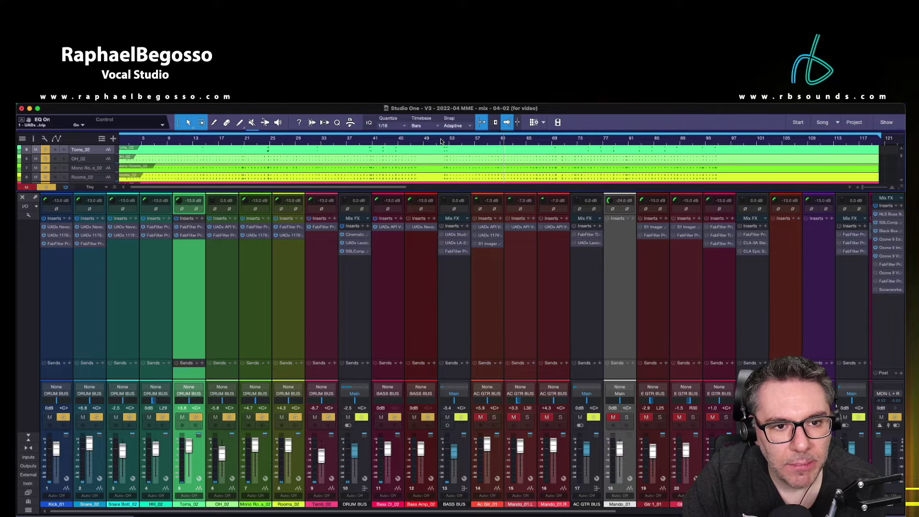
pyautogui.click(412, 227)
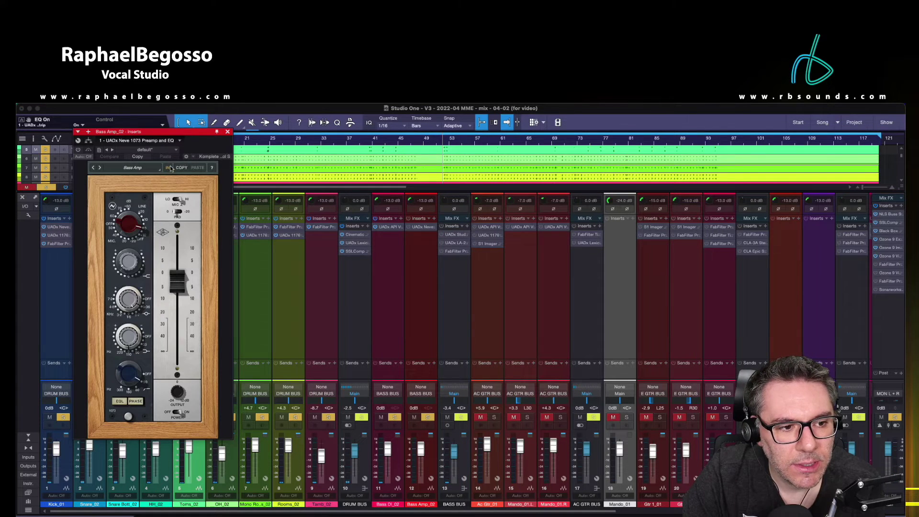
pyautogui.moveTo(149, 136); pyautogui.dragTo(602, 166)
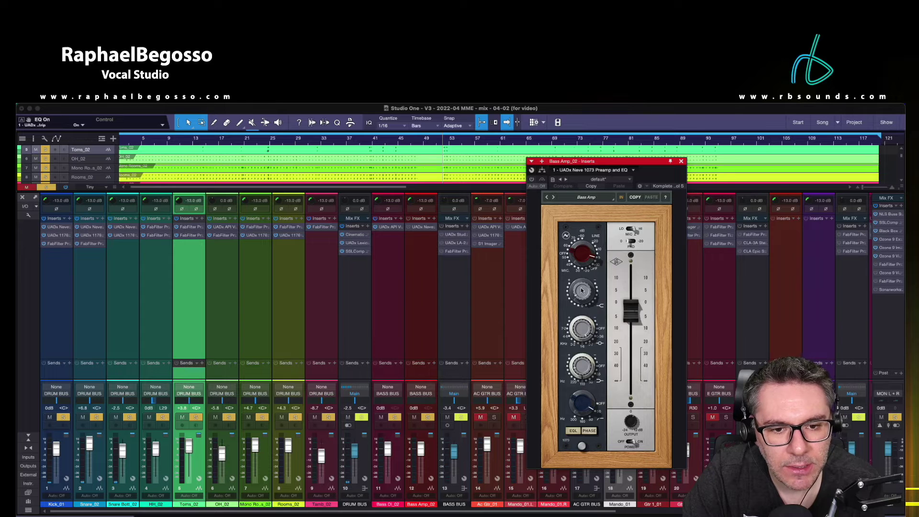
pyautogui.click(531, 180)
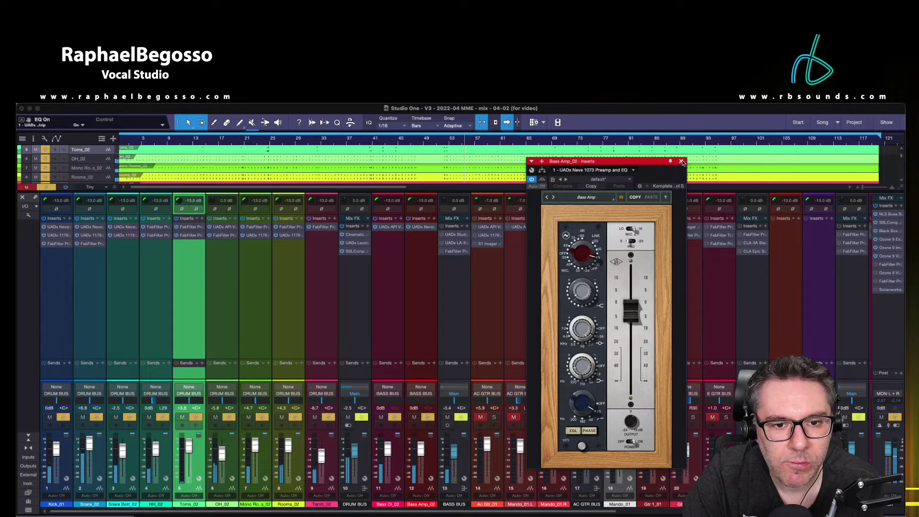
pyautogui.click(682, 163)
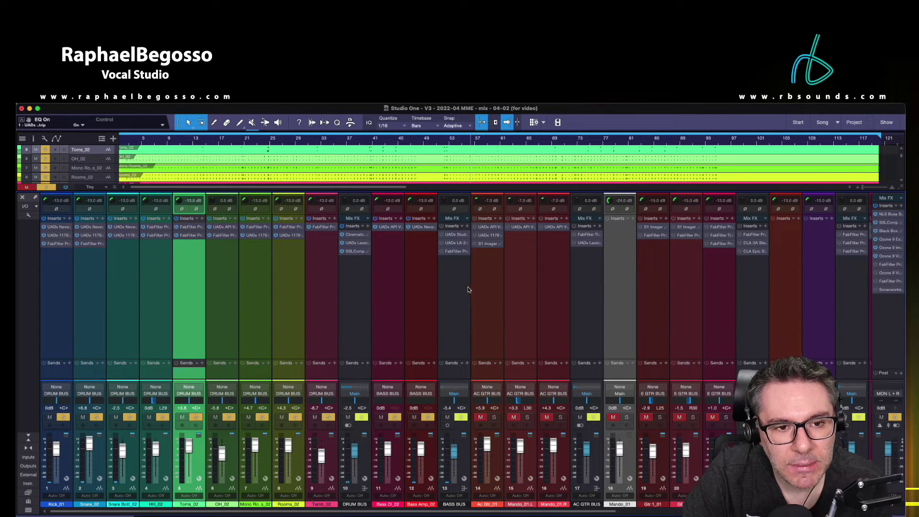
# Play from about bar 51 with the UADx Studer A800 Tape Recorder opened and activated on the BASS BUS, and close it.
pyautogui.click(441, 143)
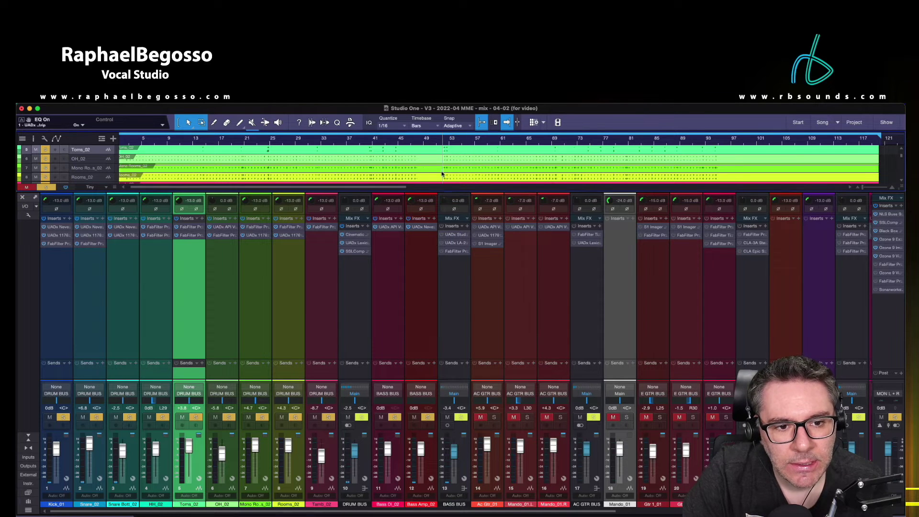
pyautogui.click(461, 237)
pyautogui.moveTo(245, 123); pyautogui.dragTo(660, 197)
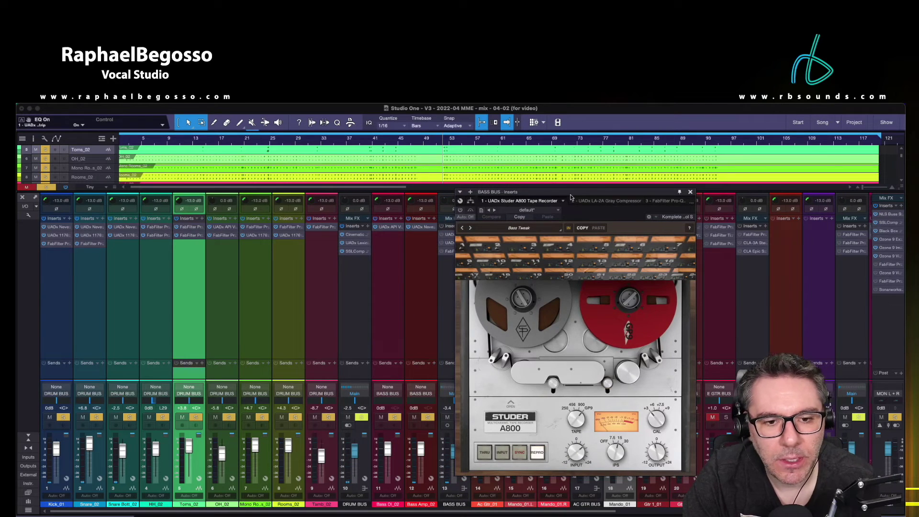
pyautogui.moveTo(515, 198); pyautogui.dragTo(614, 164)
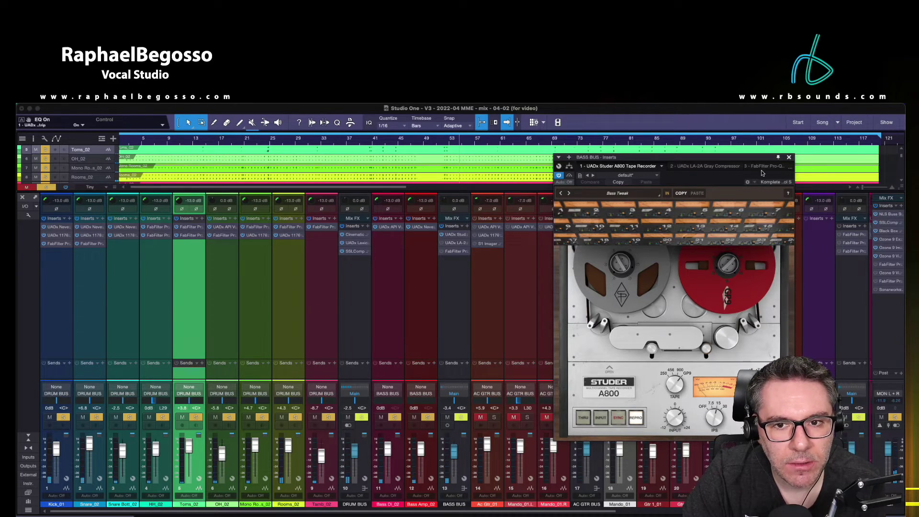
pyautogui.click(789, 158)
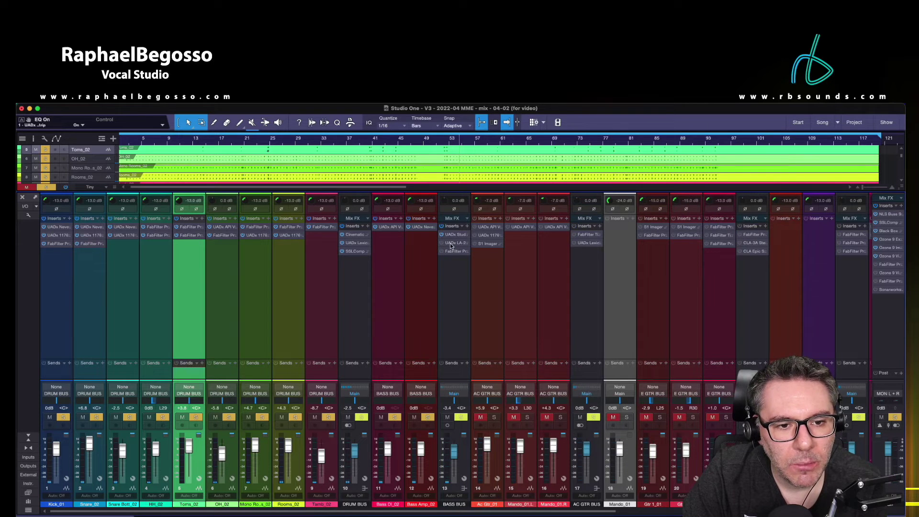
# Activate and open the UADx LA-2A Gray Compressor on the BASS BUS, watch it while playing from about bar 51, and close it.
pyautogui.click(465, 244)
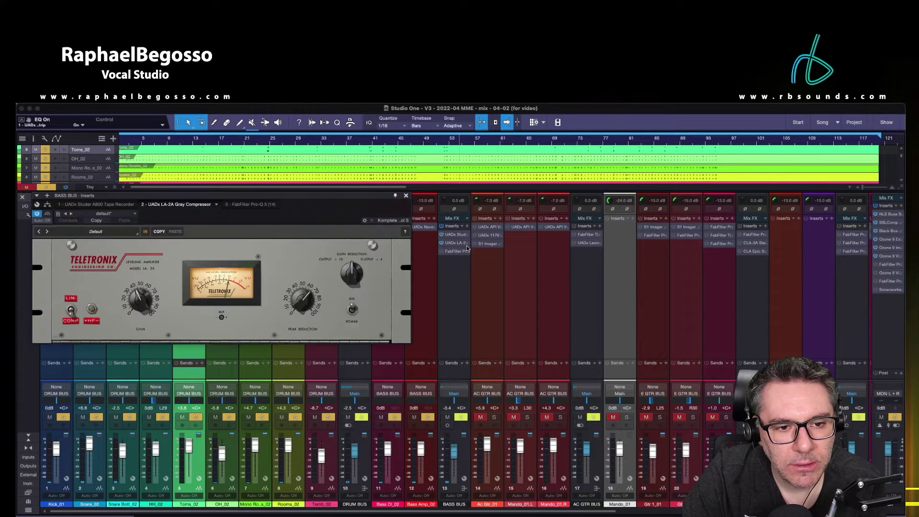
pyautogui.moveTo(328, 193); pyautogui.dragTo(570, 211)
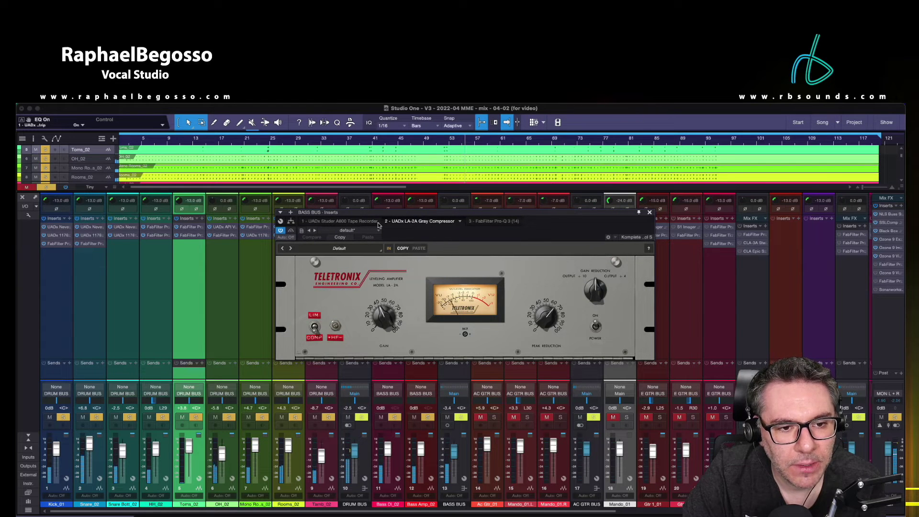
pyautogui.click(441, 146)
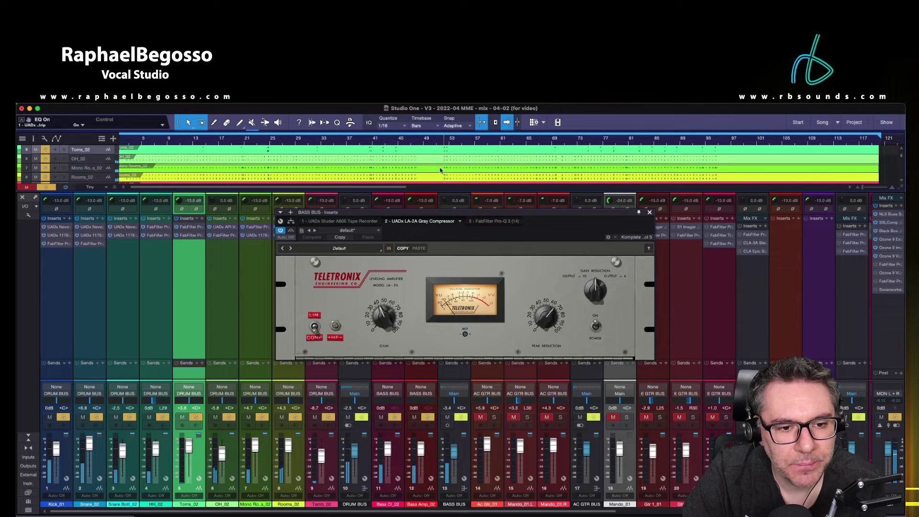
pyautogui.click(649, 212)
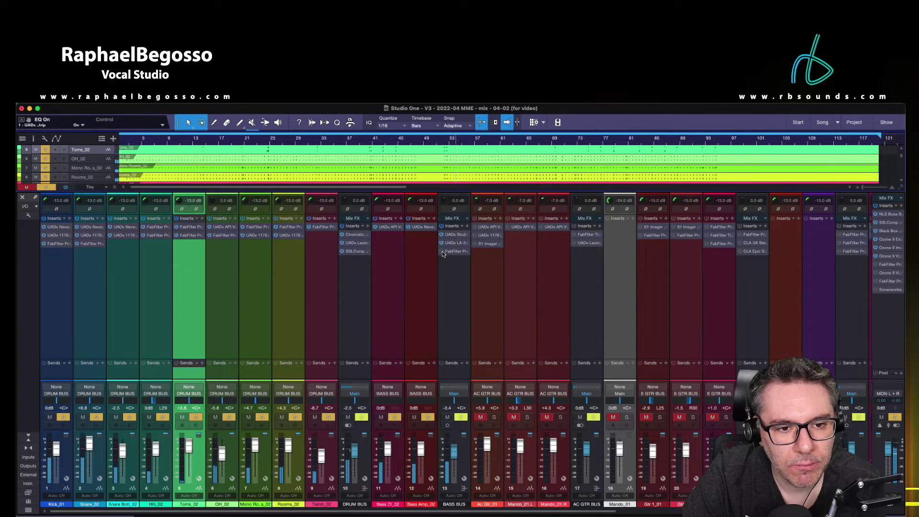
# Activate and open FabFilter Pro-Q 3 on the BASS BUS, review its low cuts, low boost and high-frequency boost, and close it.
pyautogui.rightClick(454, 251)
pyautogui.press('Escape')
pyautogui.click(454, 252)
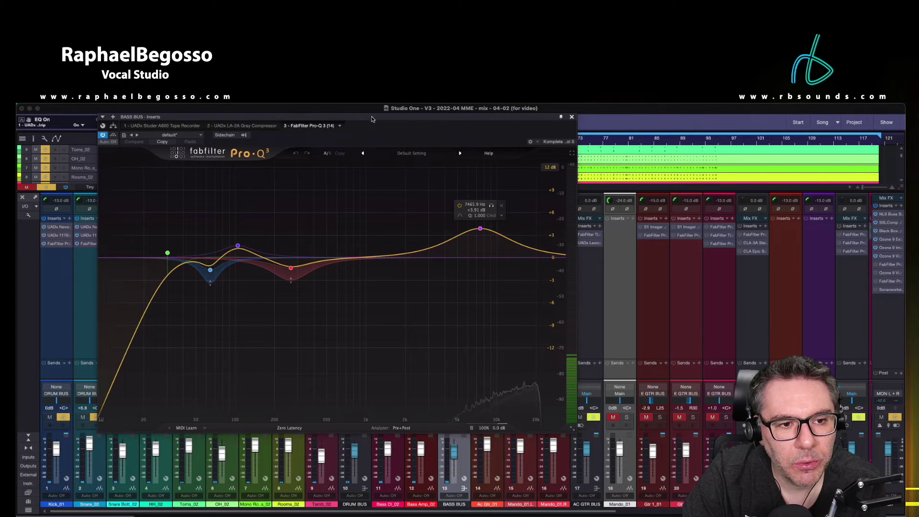
pyautogui.moveTo(372, 119); pyautogui.dragTo(527, 172)
pyautogui.moveTo(357, 340)
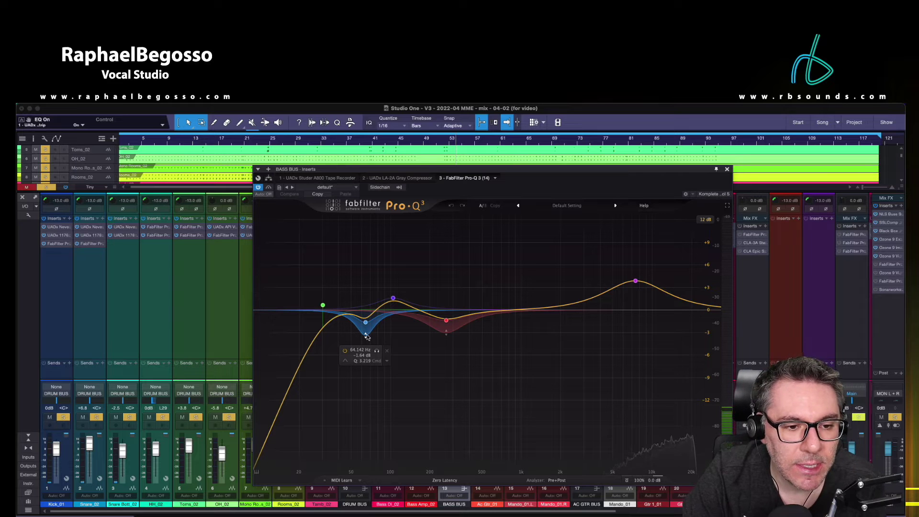
pyautogui.moveTo(436, 324)
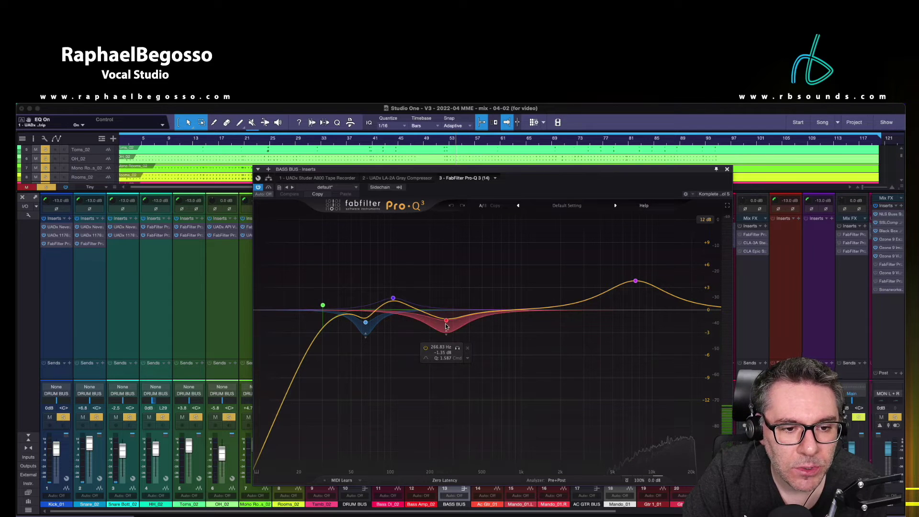
pyautogui.moveTo(394, 303)
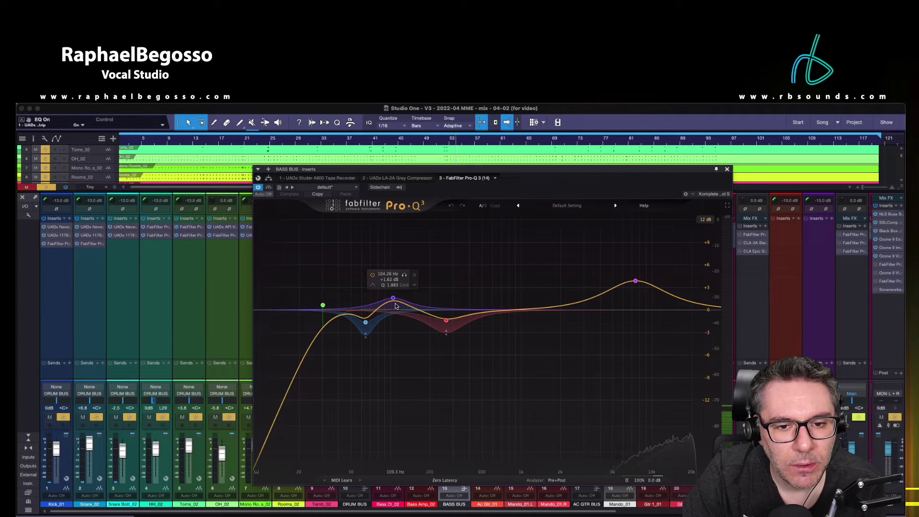
pyautogui.moveTo(635, 284)
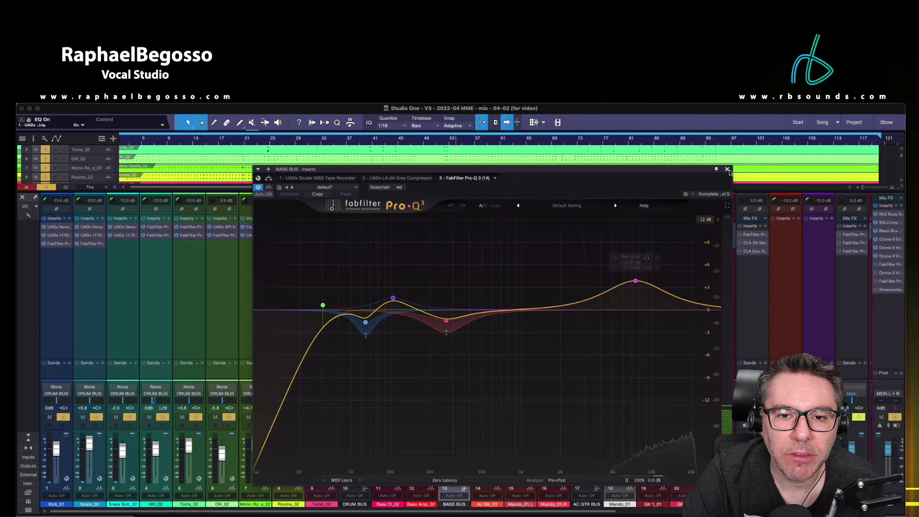
pyautogui.click(726, 169)
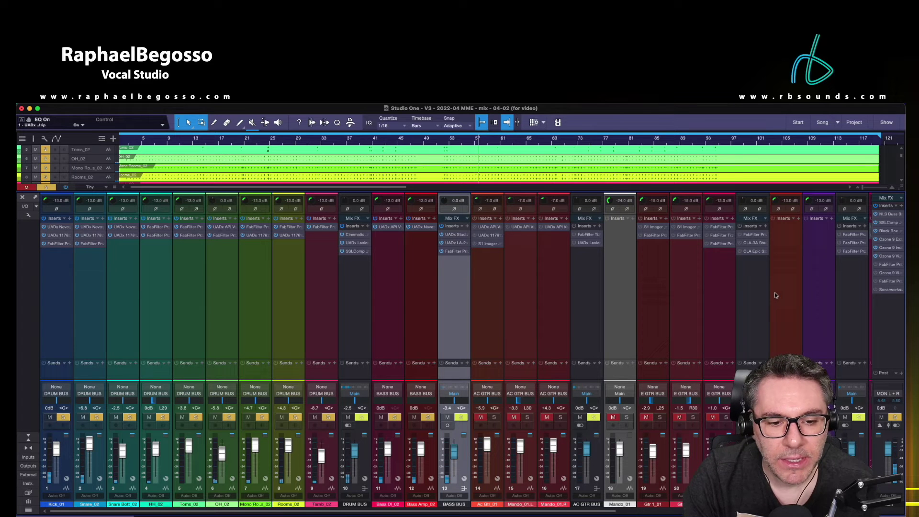
# Solo only Ac Gtr_01, open and activate its UADx API Vision Channel Strip during playback, and close it.
pyautogui.hscroll(1, 775, 292)
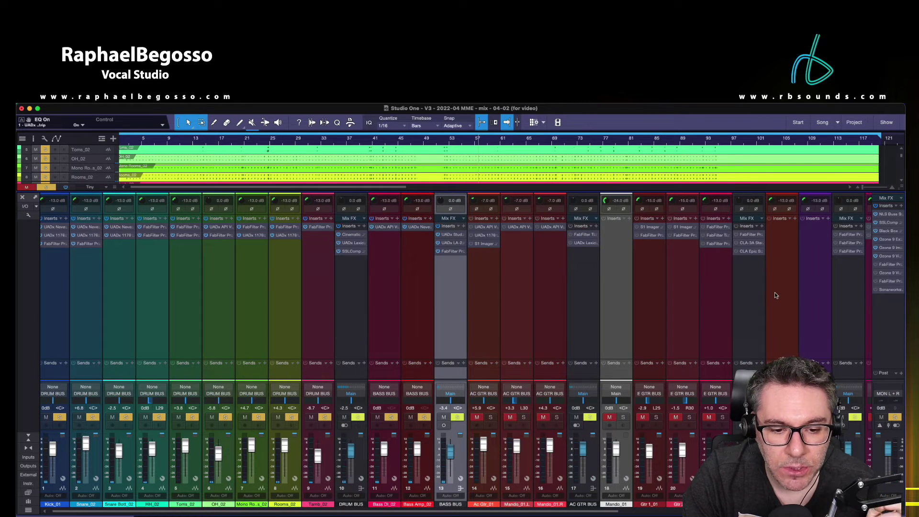
pyautogui.hscroll(5, 758, 297)
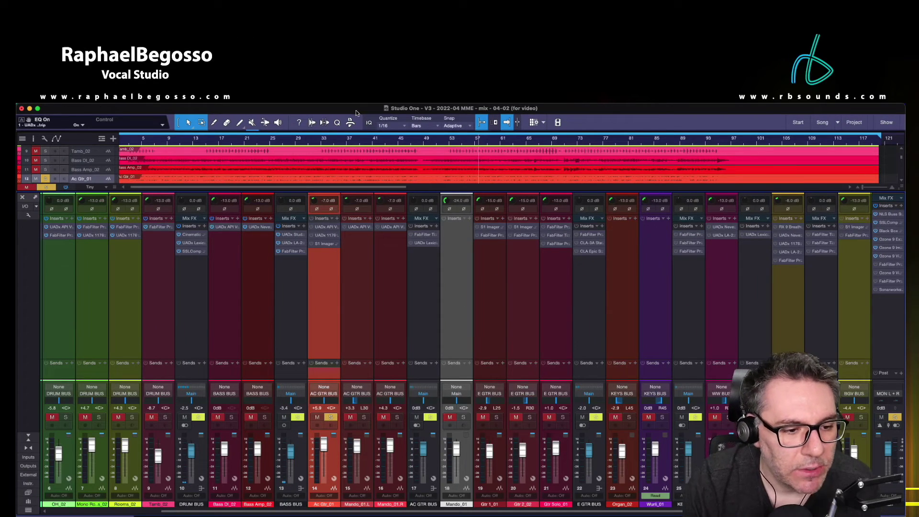
pyautogui.press('space')
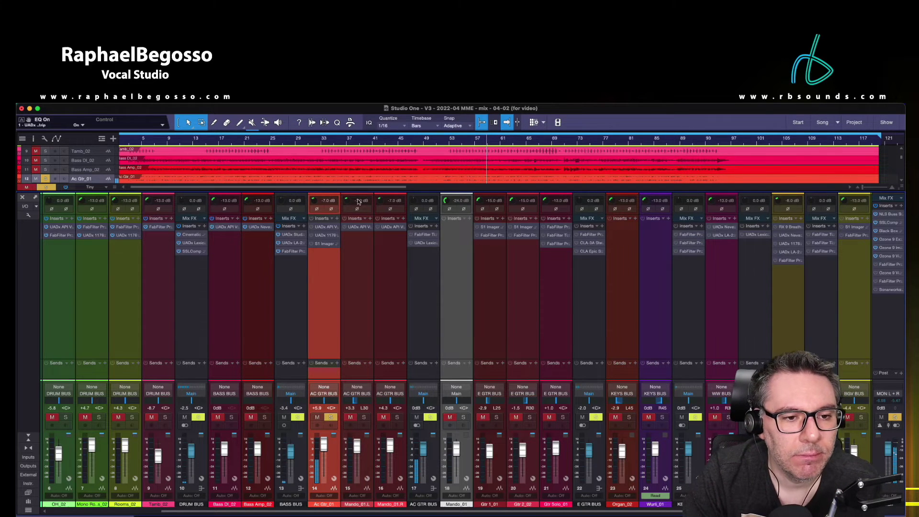
pyautogui.doubleClick(323, 228)
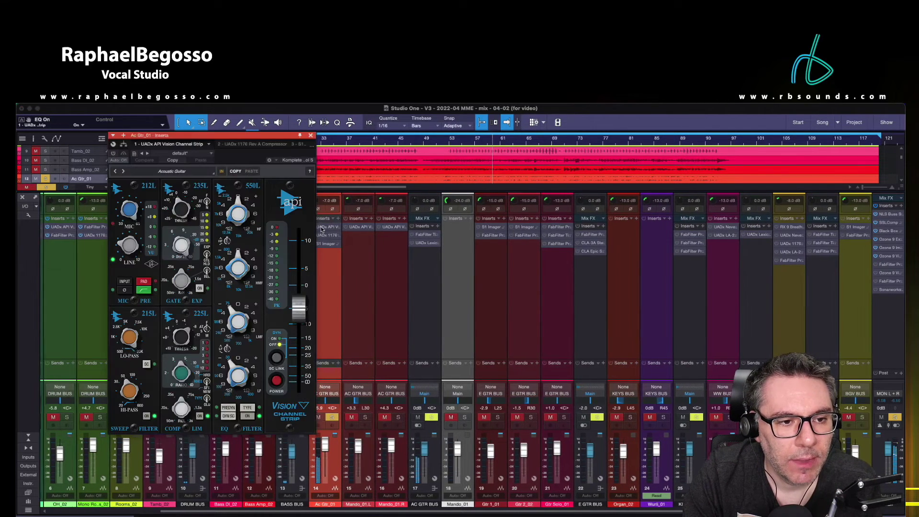
pyautogui.moveTo(249, 137); pyautogui.dragTo(616, 157)
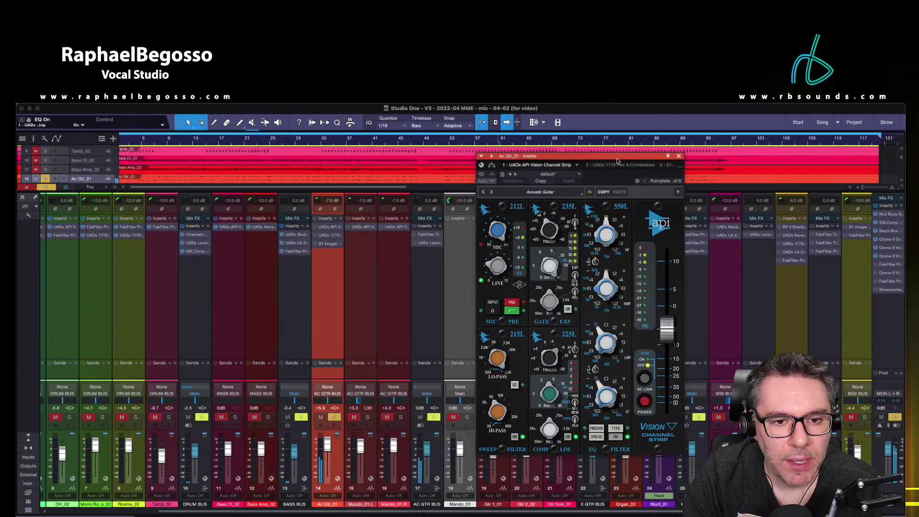
pyautogui.click(481, 175)
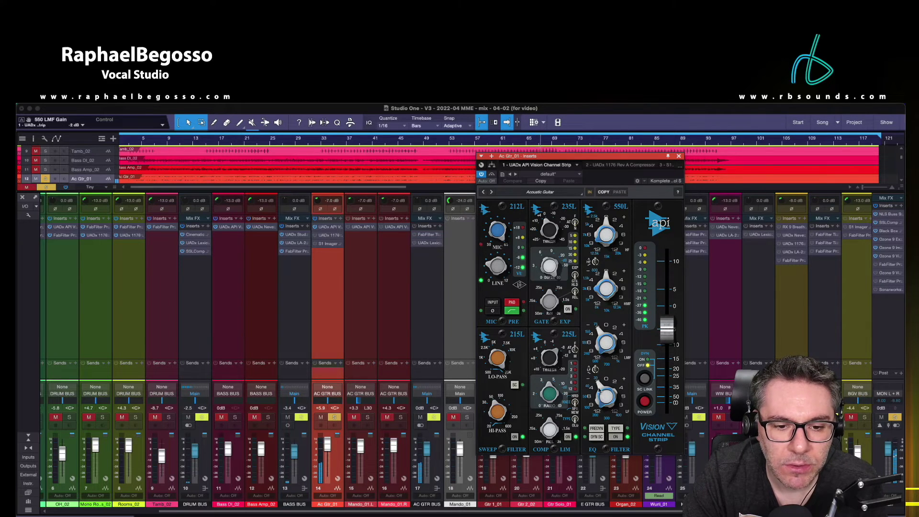
pyautogui.click(679, 156)
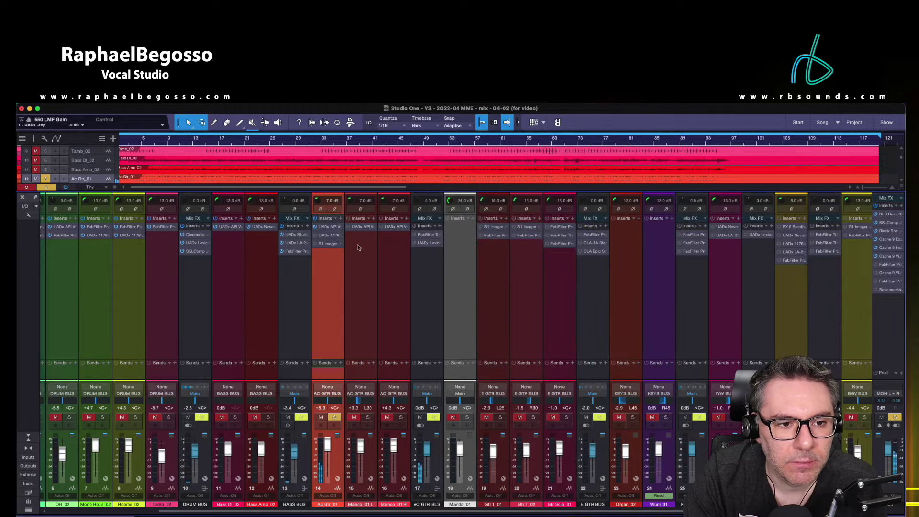
# Activate and open the UADx 1176 Rev A Compressor on Ac Gtr_01, watch its gain reduction during playback, and close it.
pyautogui.click(328, 235)
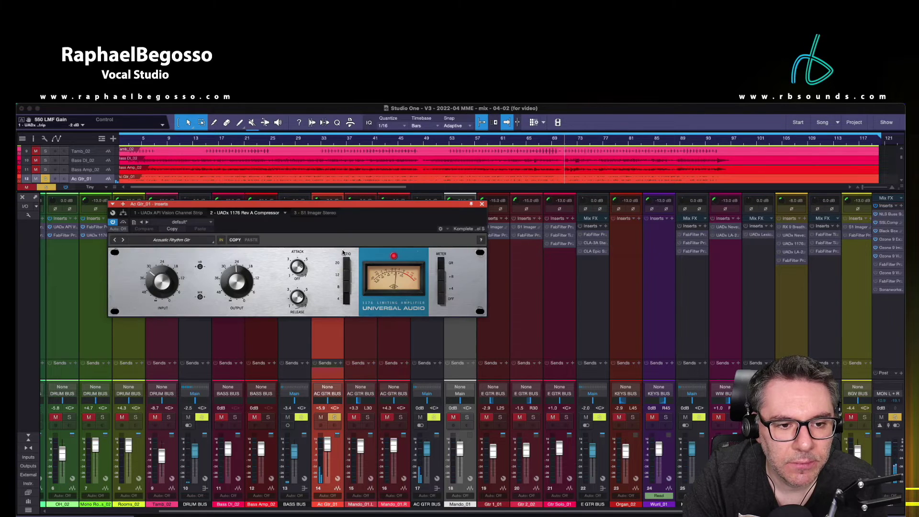
pyautogui.moveTo(366, 207); pyautogui.dragTo(580, 242)
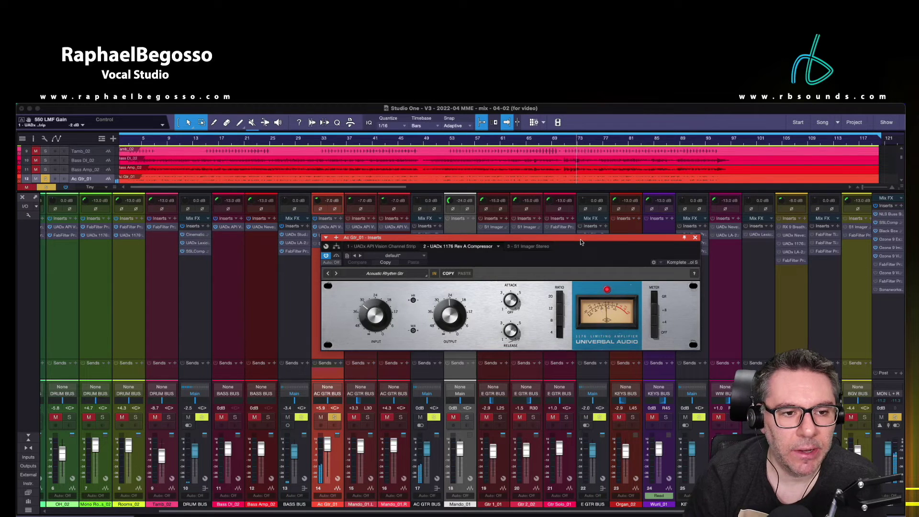
pyautogui.click(695, 238)
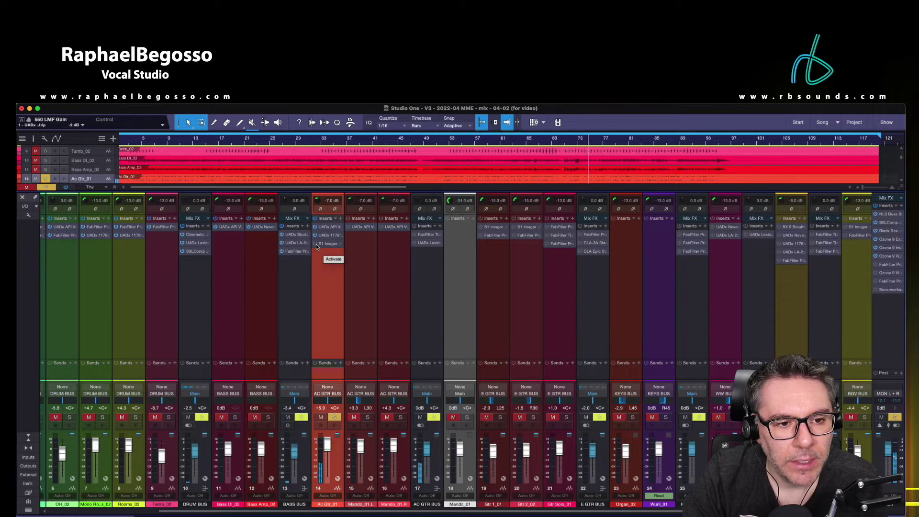
# Open the S1 Imager Stereo on Ac Gtr_01, activate it during playback, and close it.
pyautogui.doubleClick(329, 244)
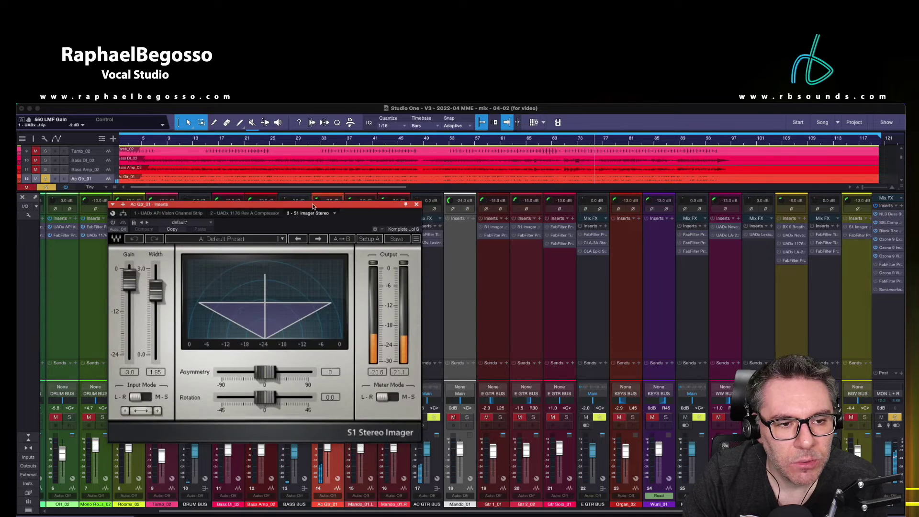
pyautogui.moveTo(311, 204); pyautogui.dragTo(550, 209)
pyautogui.click(354, 227)
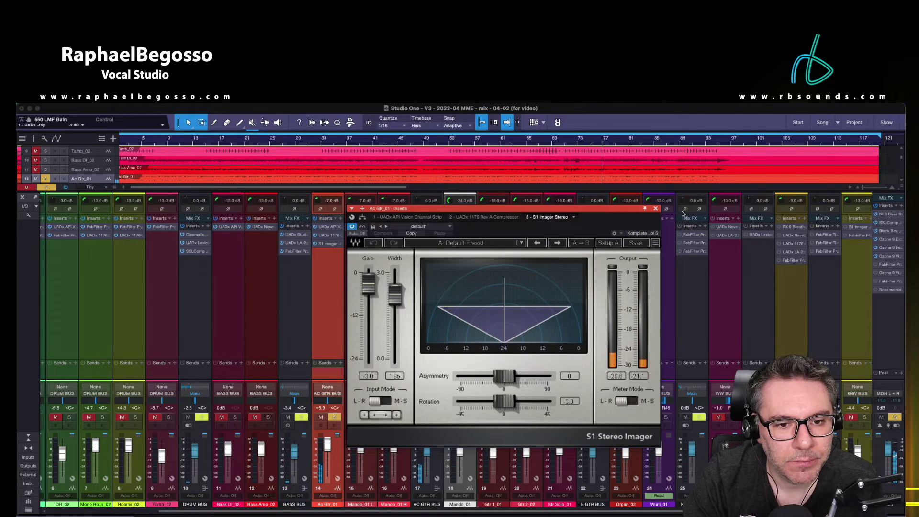
pyautogui.click(657, 209)
# Solo Mando_01.L and Mando_01.R, play from about bar 71, and remove Ac Gtr_01 from the solo.
pyautogui.hscroll(-5, 268, 431)
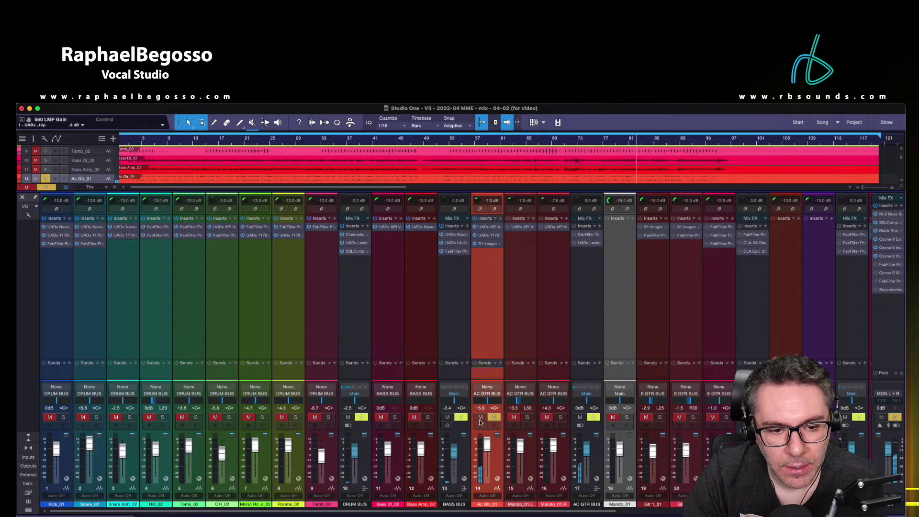
pyautogui.click(527, 417)
pyautogui.click(561, 418)
pyautogui.click(566, 141)
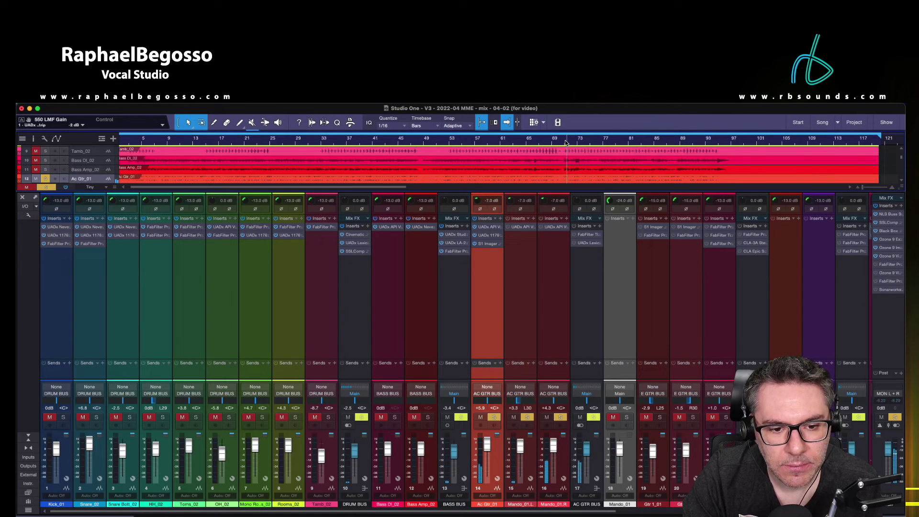
pyautogui.click(495, 419)
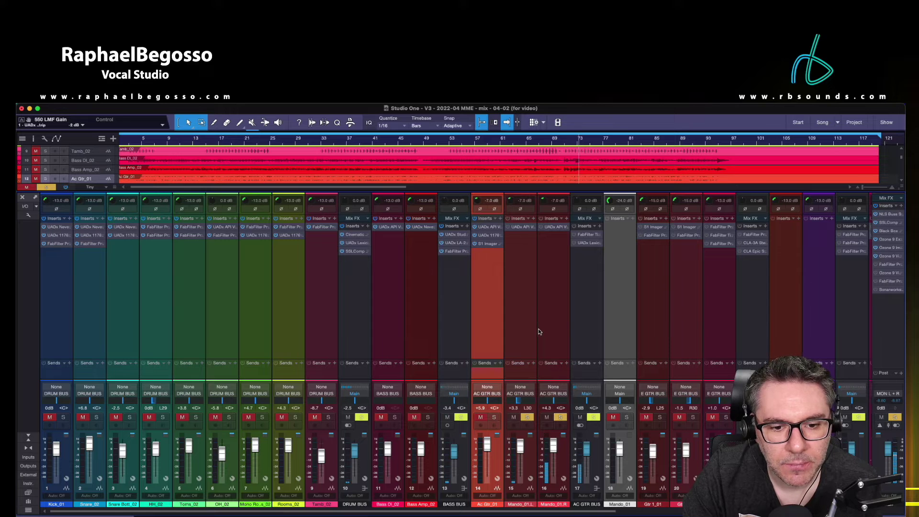
# Open the UADx API Vision Channel Strip on Mando_01.L, activate it during playback, and move its window clear of the Mando_01 channels.
pyautogui.click(521, 227)
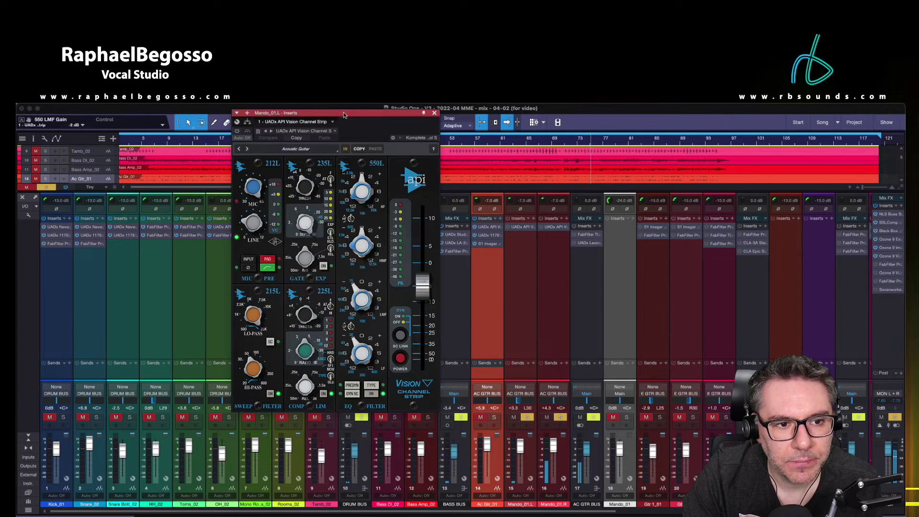
pyautogui.moveTo(342, 112); pyautogui.dragTo(457, 153)
pyautogui.click(350, 173)
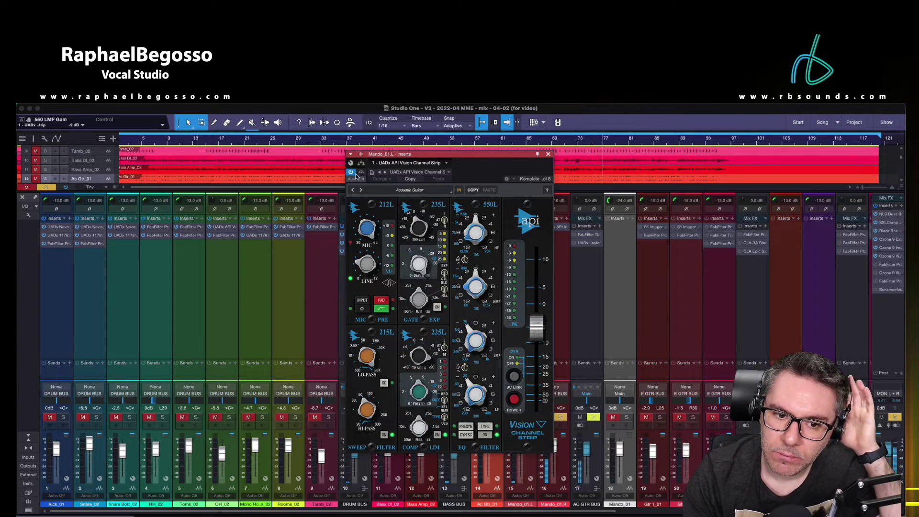
pyautogui.moveTo(478, 158); pyautogui.dragTo(345, 163)
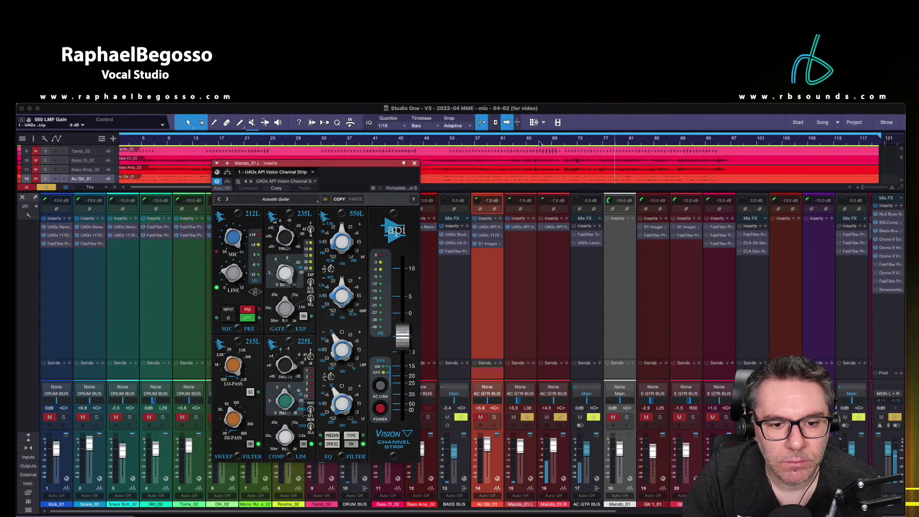
# Play the mandolins from about bar 69, about bar 60 and the song's start with the Mando_01.L channel strip open, and close it.
pyautogui.click(556, 139)
pyautogui.click(499, 140)
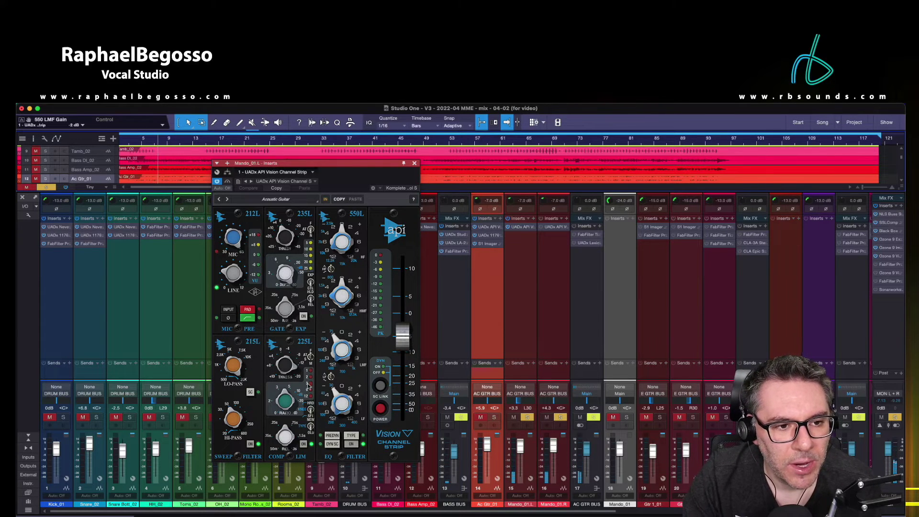
pyautogui.click(124, 144)
pyautogui.hscroll(-1, 125, 147)
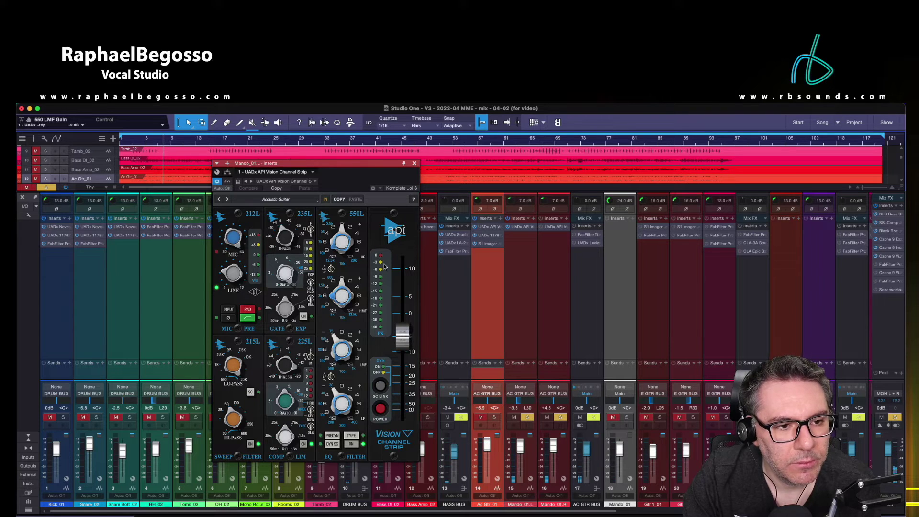
pyautogui.click(415, 164)
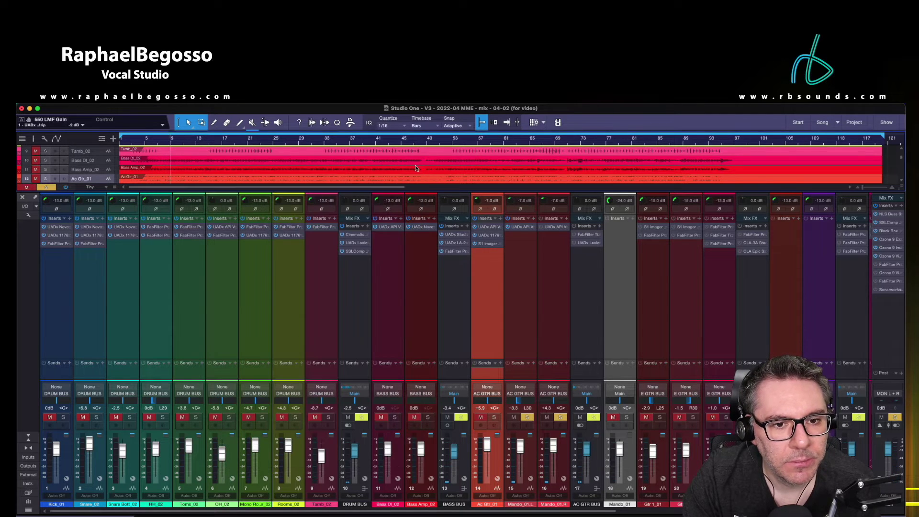
# Open and activate the UADx API Vision Channel Strip on Mando_01.R, and play the mandolins from about bar 53.
pyautogui.click(554, 227)
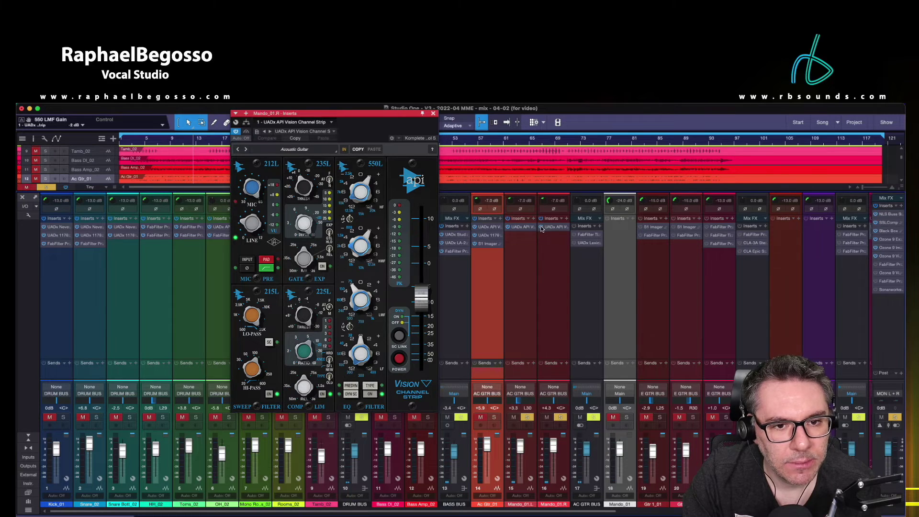
pyautogui.moveTo(367, 117); pyautogui.dragTo(478, 197)
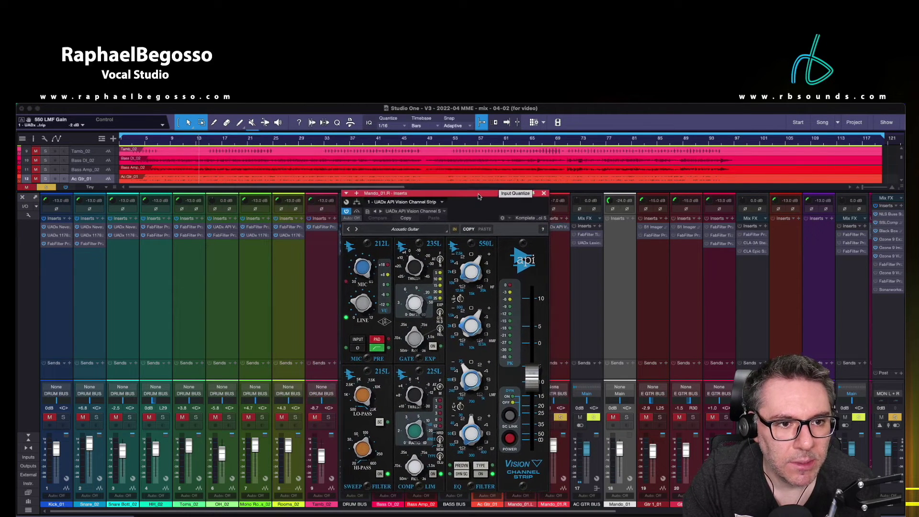
pyautogui.click(451, 139)
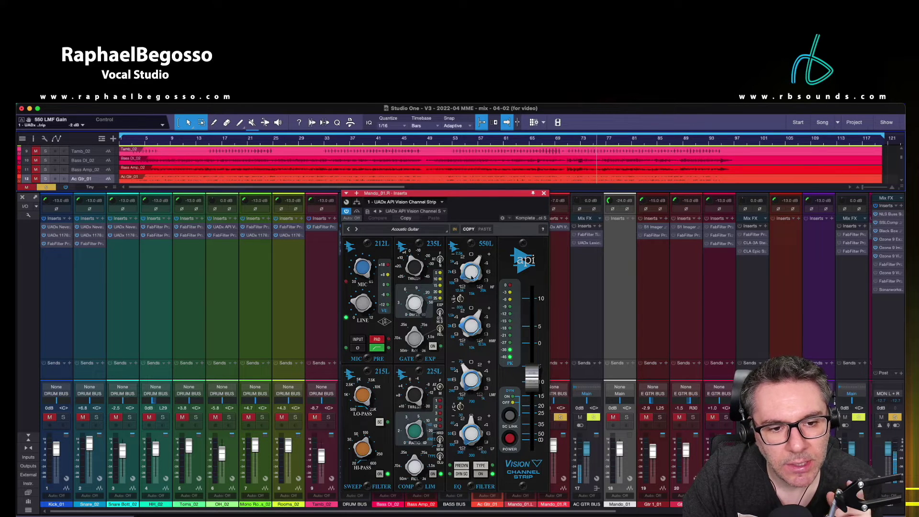
# Close the API Vision Channel Strip on Mando_01.R, restart playback from about bar 65 and solo Ac Gtr_01 as well.
pyautogui.click(544, 193)
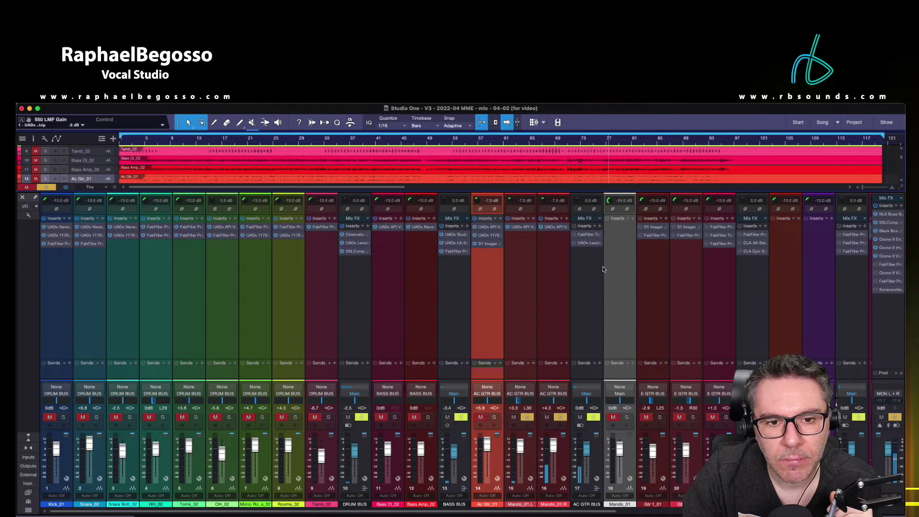
pyautogui.click(534, 140)
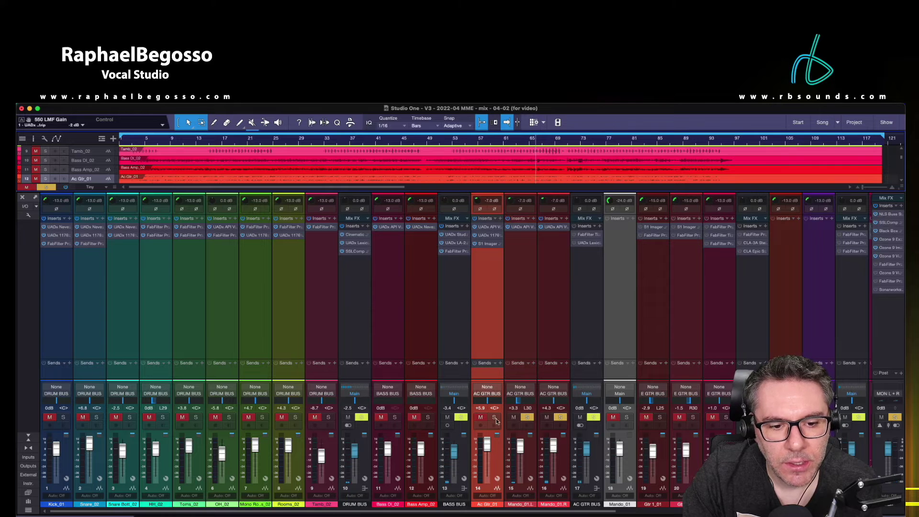
pyautogui.click(494, 417)
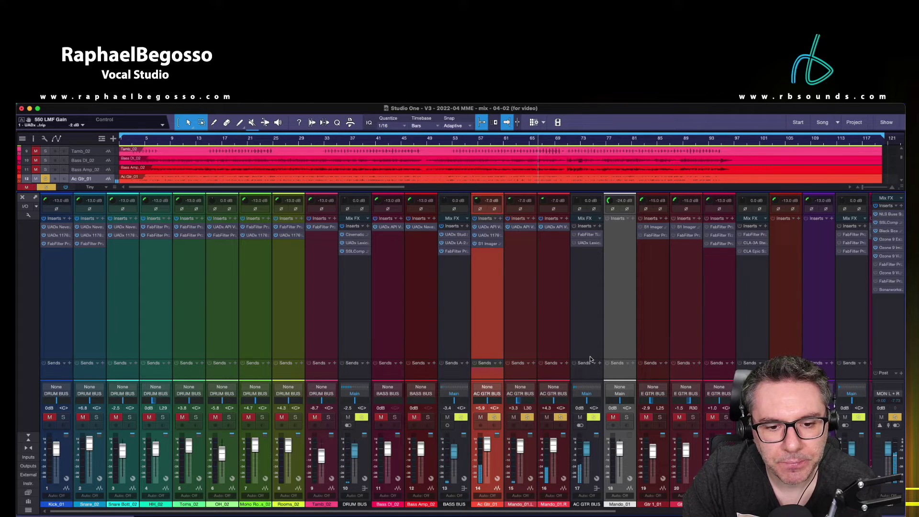
# Turn on the FabFilter Timeless 3 delay on the AC GTR BUS and close its window.
pyautogui.click(589, 234)
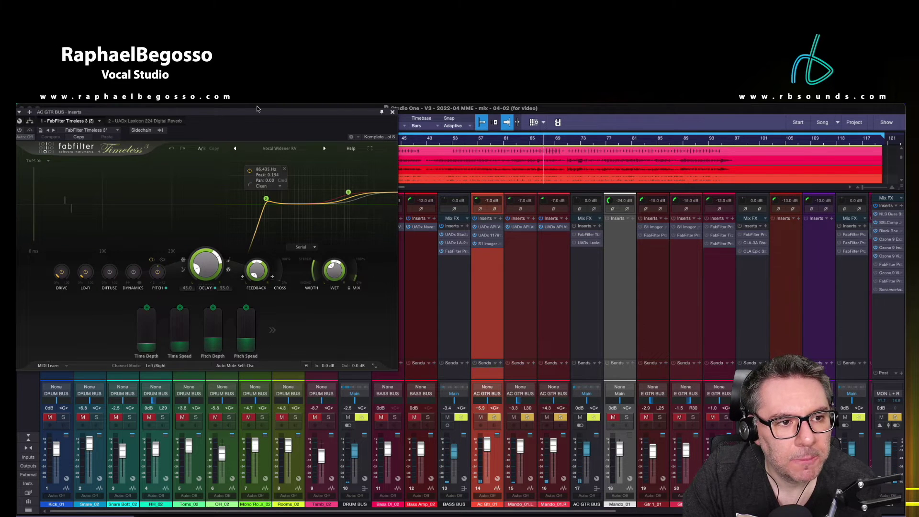
pyautogui.moveTo(263, 109); pyautogui.dragTo(355, 189)
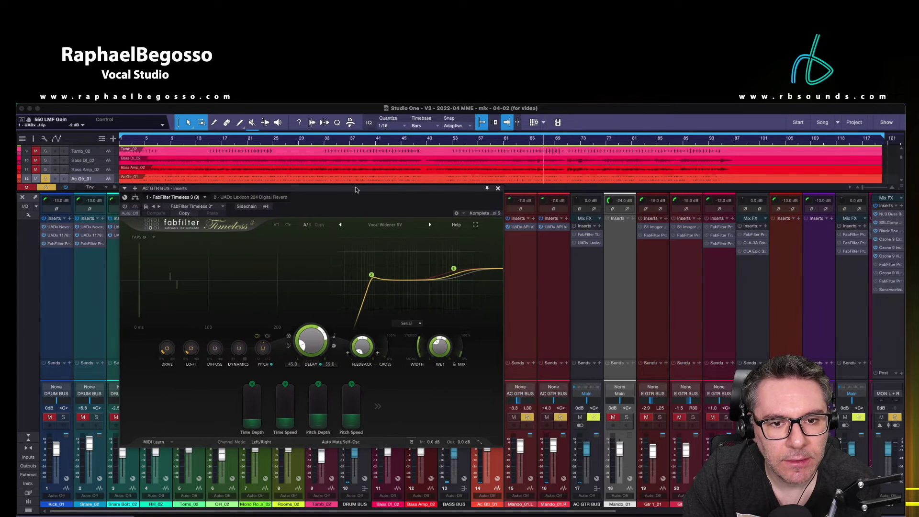
pyautogui.click(124, 207)
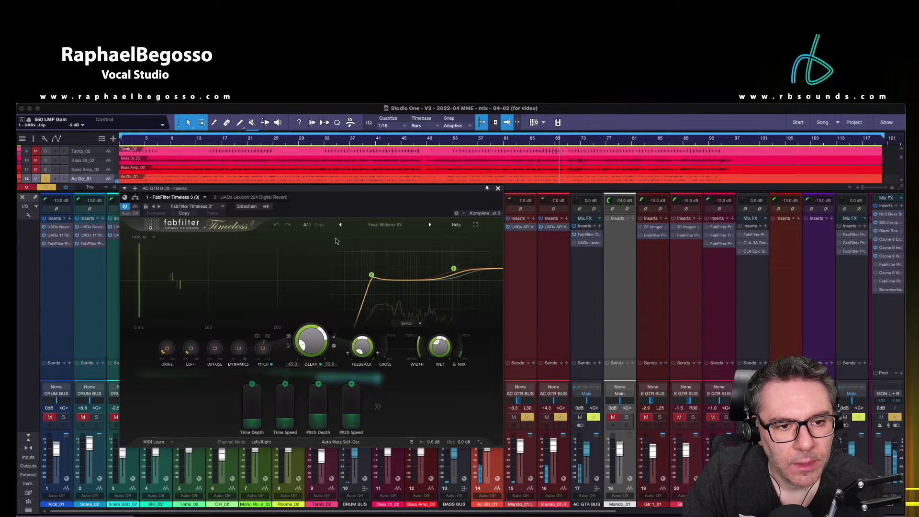
pyautogui.click(497, 189)
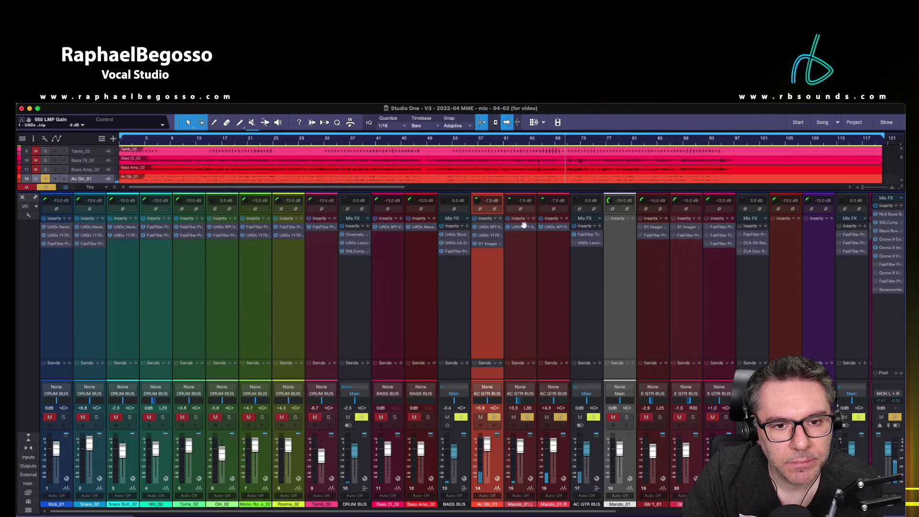
# Audition the soloed acoustic guitars from about bar 65 with the Lexicon 224 reverb on the AC GTR BUS open.
pyautogui.click(590, 243)
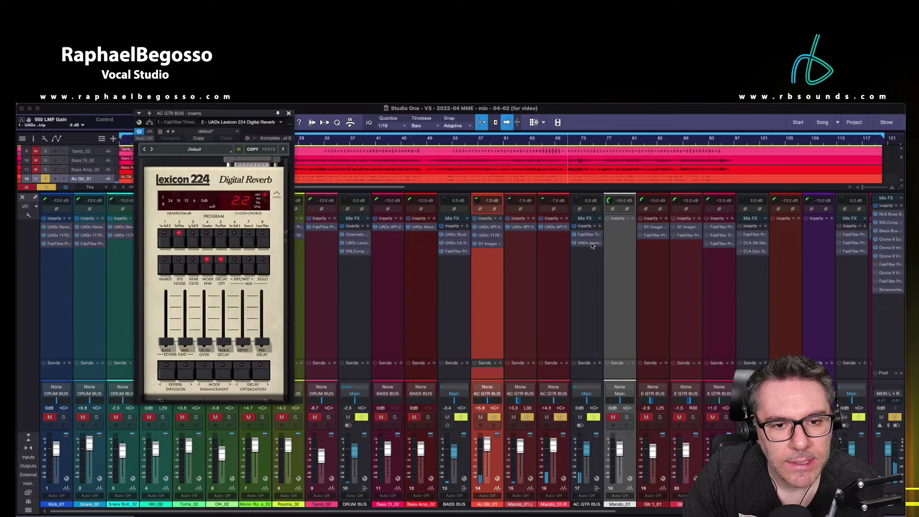
pyautogui.moveTo(235, 116); pyautogui.dragTo(510, 189)
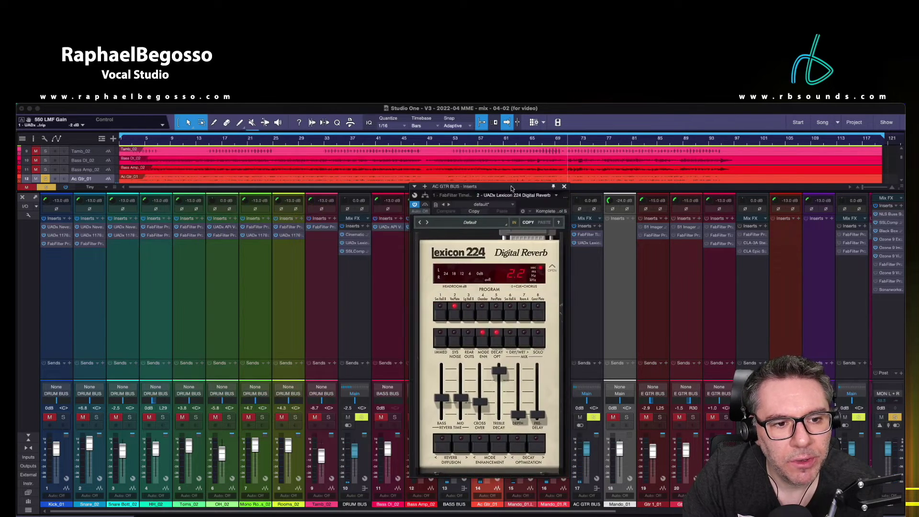
pyautogui.click(529, 143)
pyautogui.press('space')
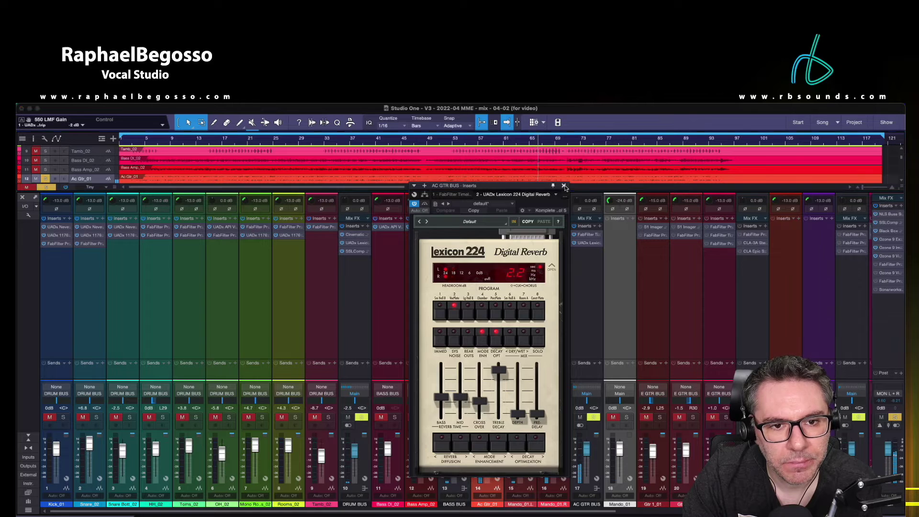
pyautogui.click(565, 186)
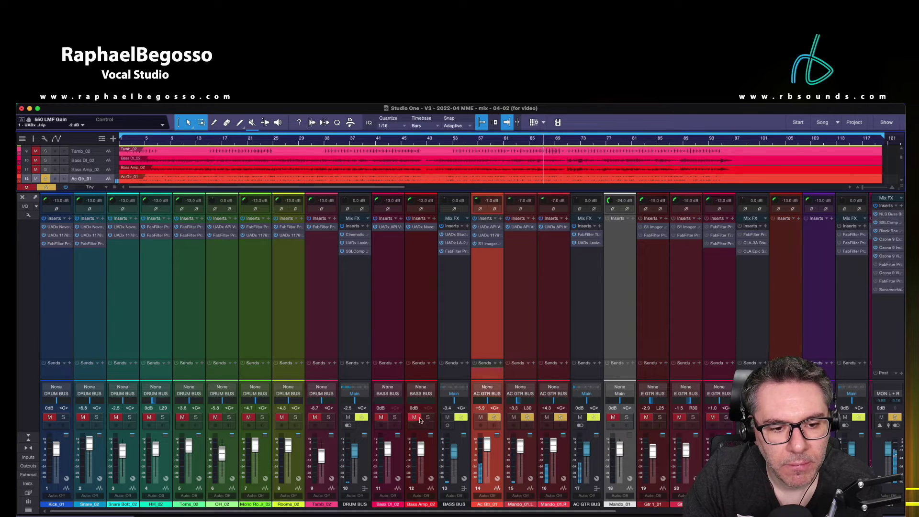
# Solo all the drum and bass tracks together with the acoustic guitars and restart playback from about bar 71.
pyautogui.moveTo(429, 420); pyautogui.dragTo(61, 426)
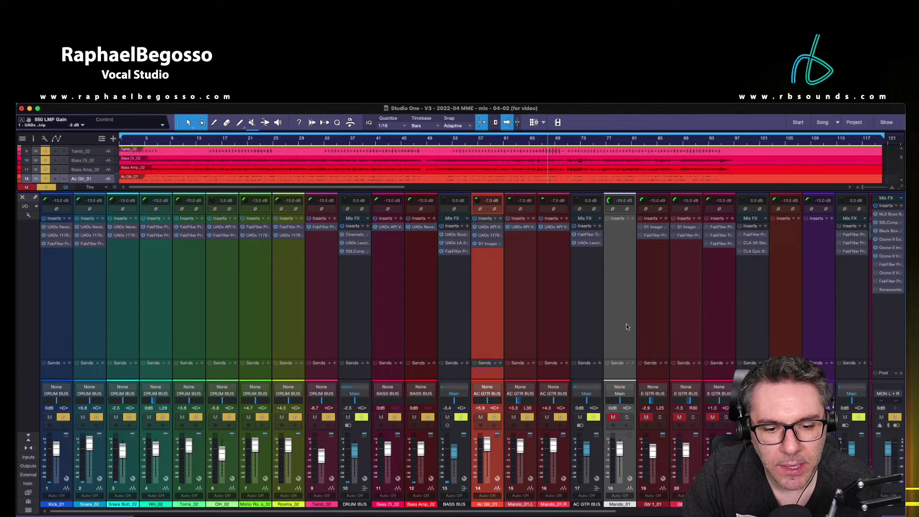
pyautogui.click(569, 144)
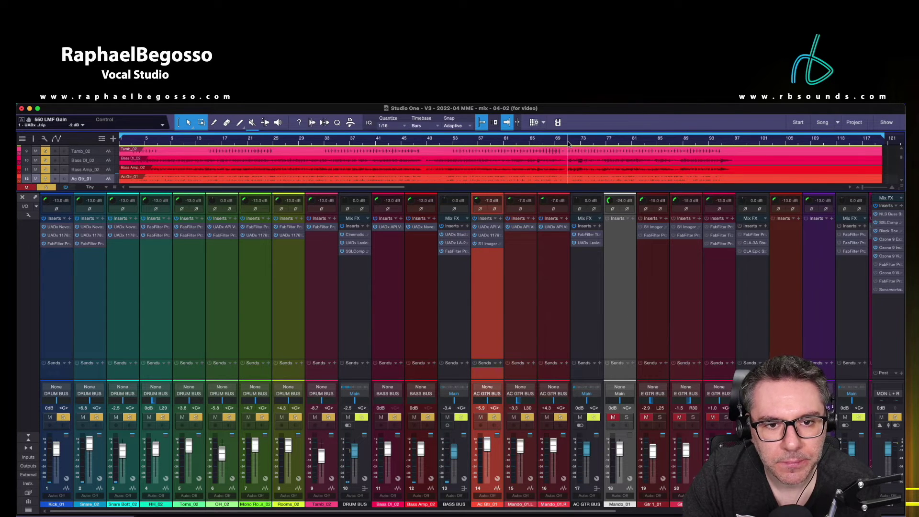
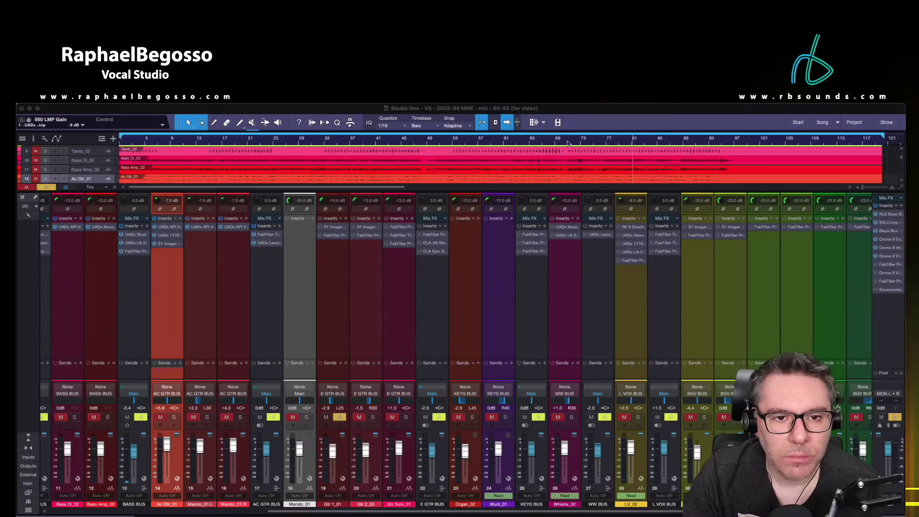
# Play the soloed Gtr 1_01 track and turn on its S1 Stereo Imager insert.
pyautogui.scroll(-5, 565, 153)
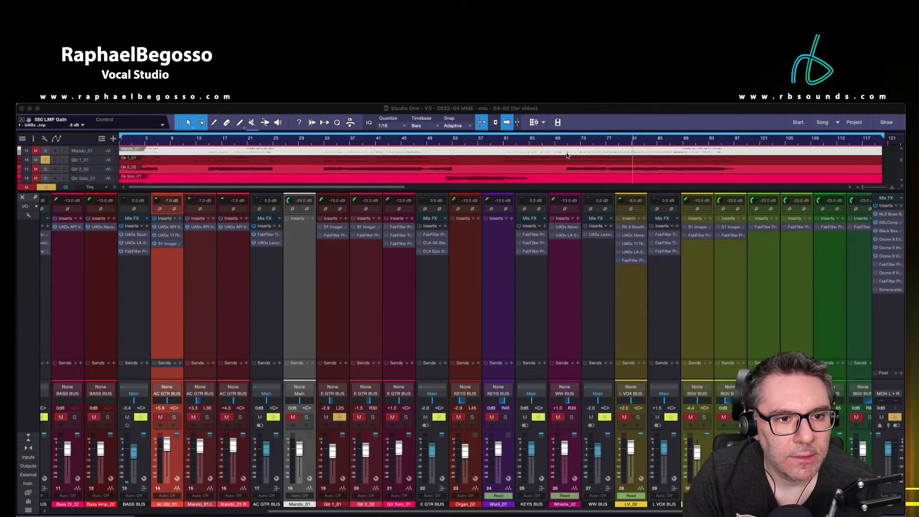
pyautogui.scroll(-1, 567, 154)
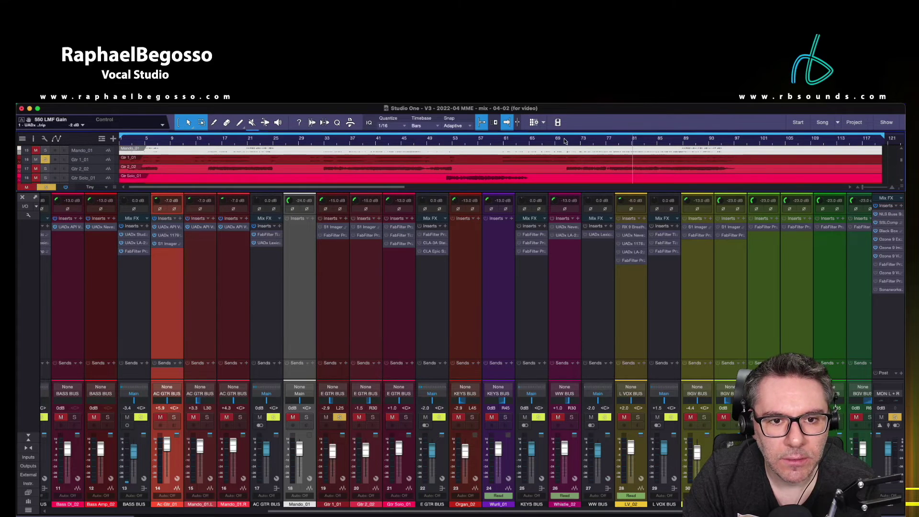
pyautogui.press('space')
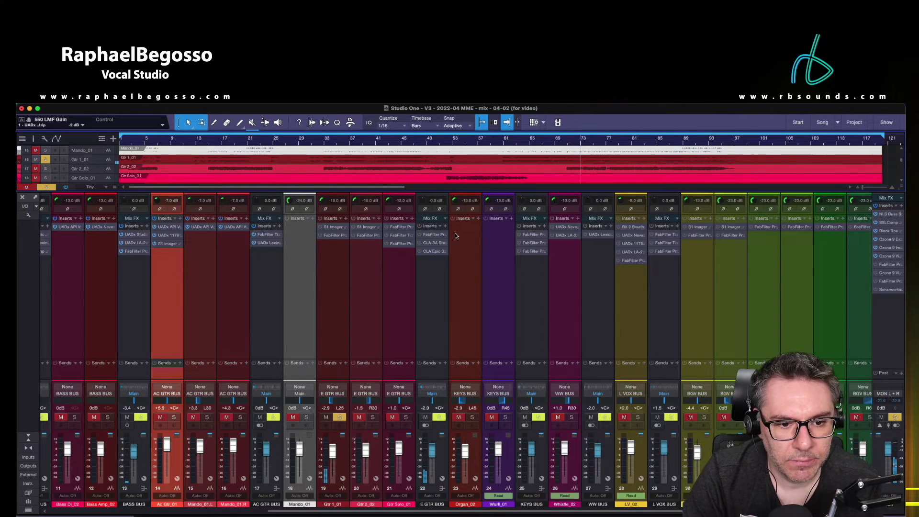
pyautogui.hscroll(-5, 347, 265)
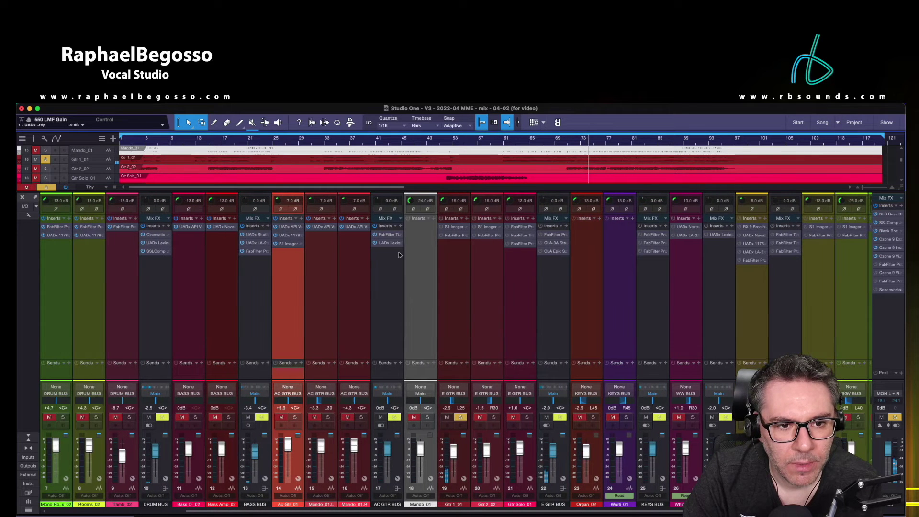
pyautogui.click(455, 227)
pyautogui.click(130, 203)
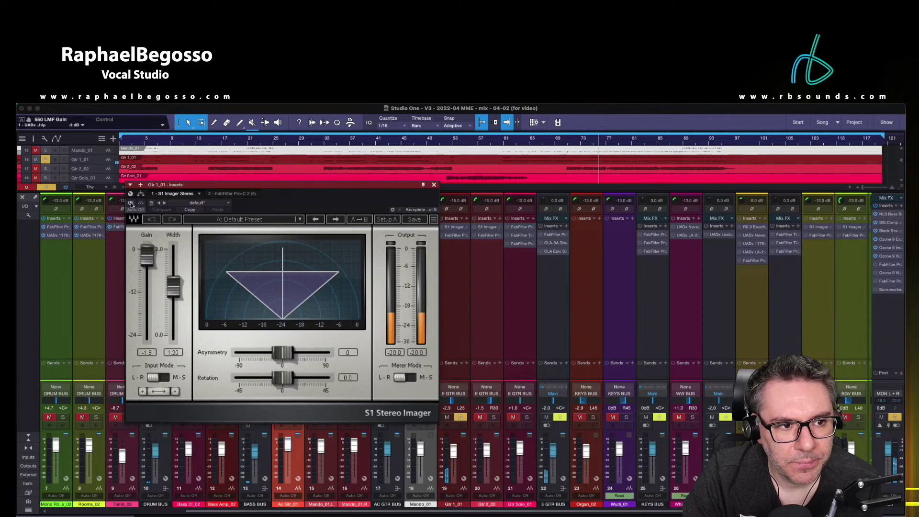
pyautogui.click(434, 185)
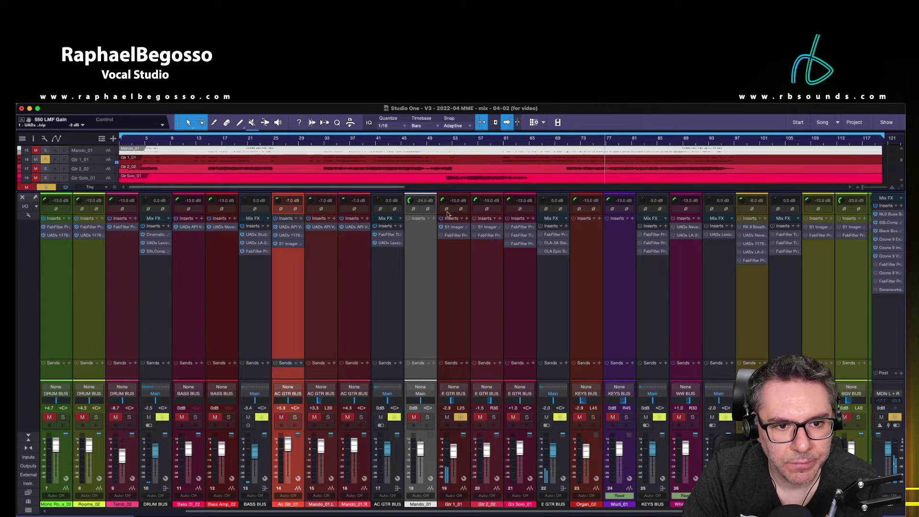
# Turn on the FabFilter Pro-C 2 compressor on Gtr 1_01, watch its gain reduction and close it.
pyautogui.click(457, 235)
pyautogui.click(89, 127)
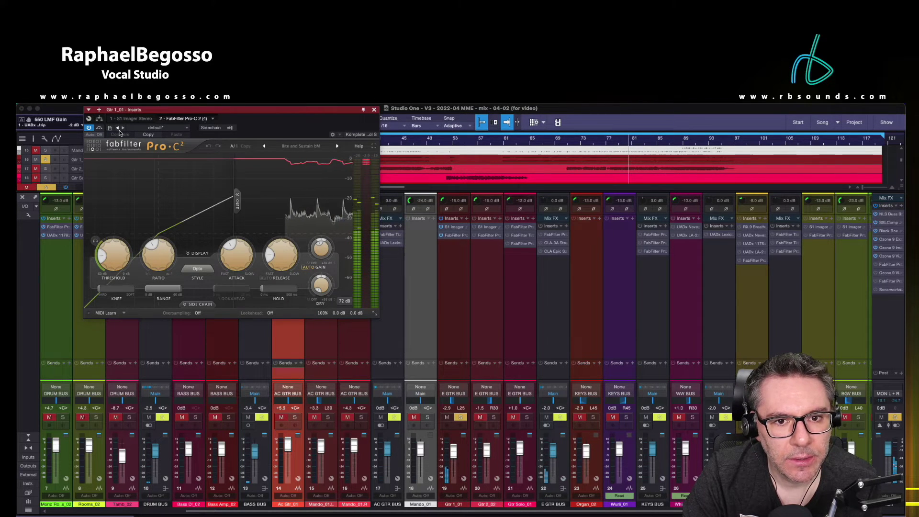
pyautogui.moveTo(295, 112); pyautogui.dragTo(389, 205)
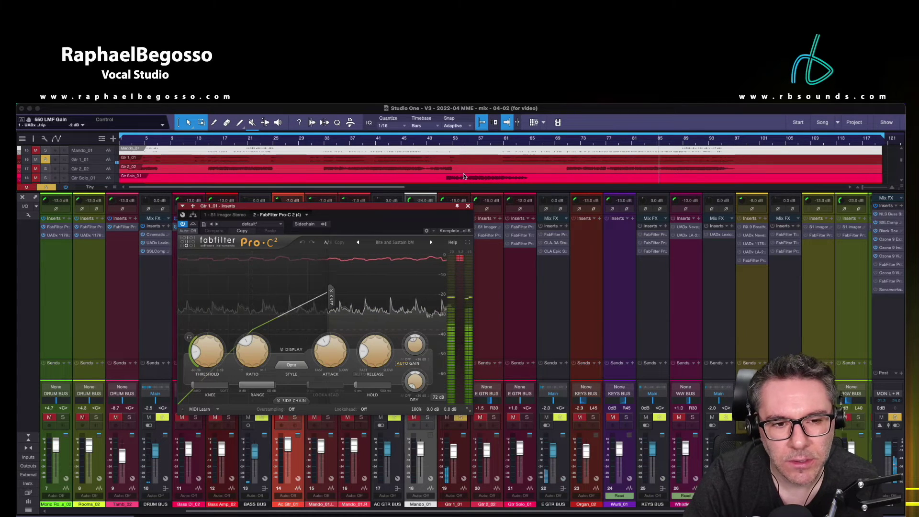
pyautogui.click(468, 207)
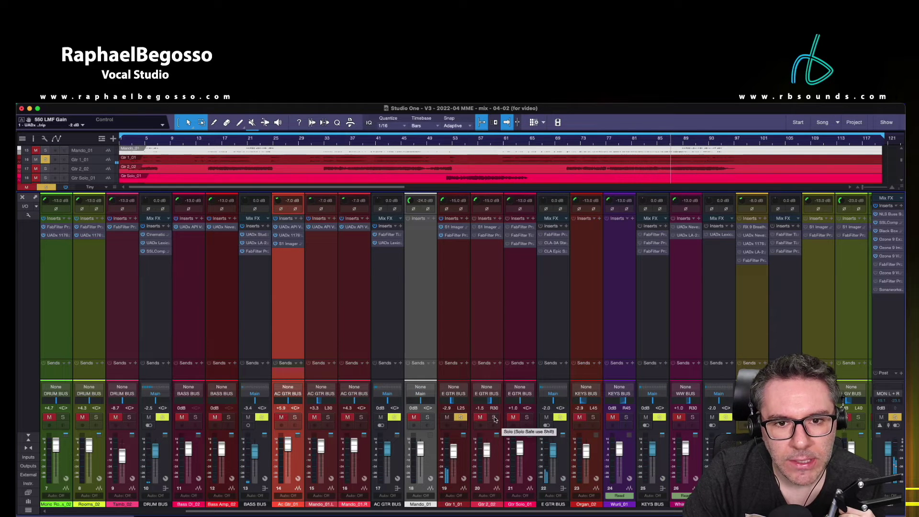
# Move the solo from Gtr 1_01 to Gtr 2_02 and play from about bar 34.
pyautogui.click(439, 144)
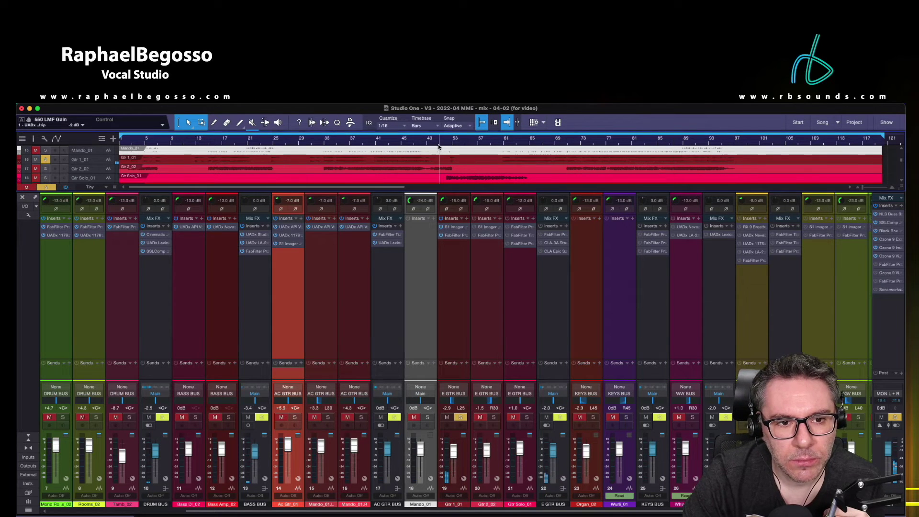
pyautogui.click(495, 417)
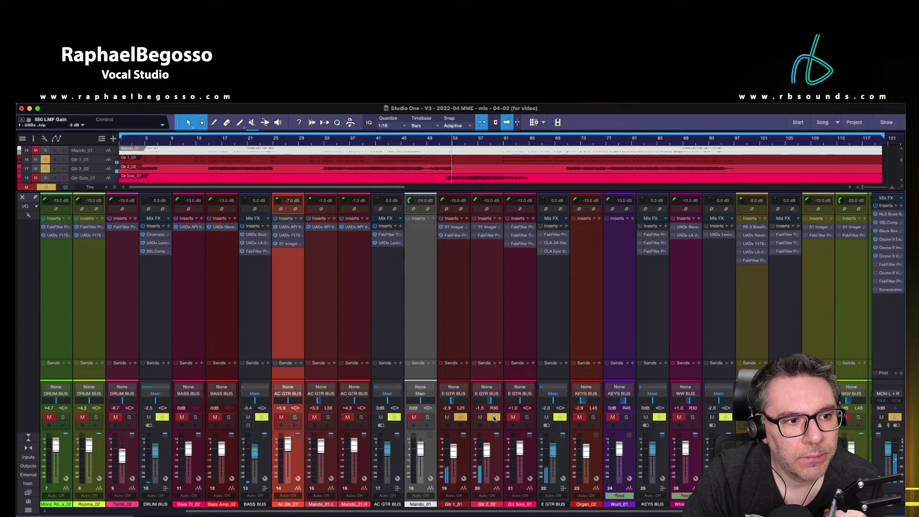
pyautogui.click(332, 139)
pyautogui.click(456, 243)
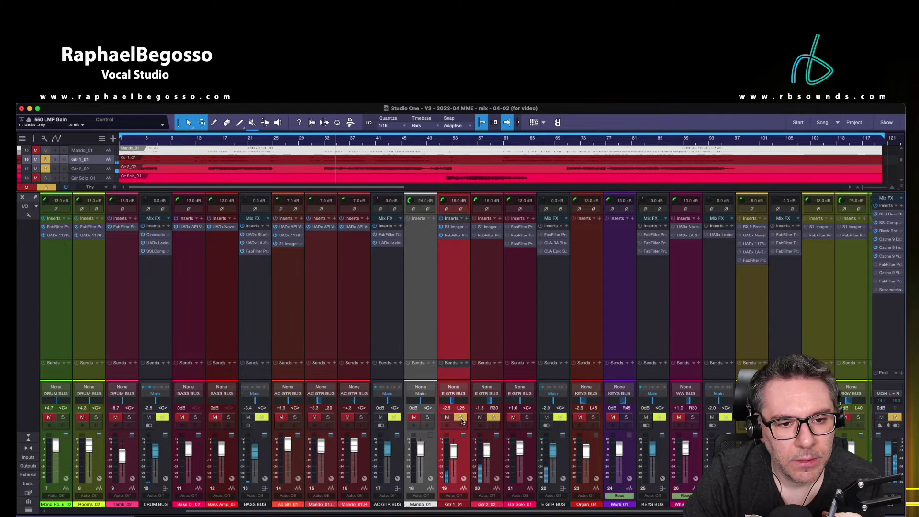
# Turn on the S1 Stereo Imager and FabFilter Pro-C 2 inserts on Gtr 2_02.
pyautogui.click(491, 228)
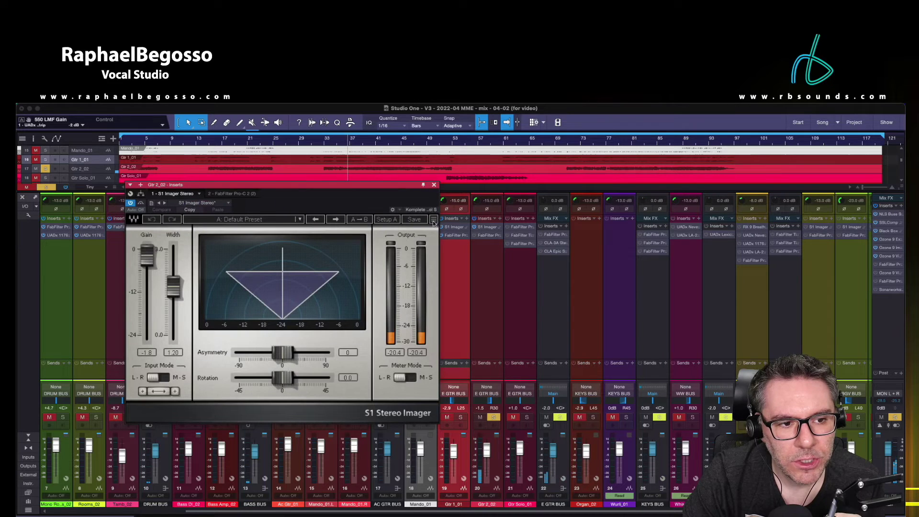
pyautogui.click(434, 184)
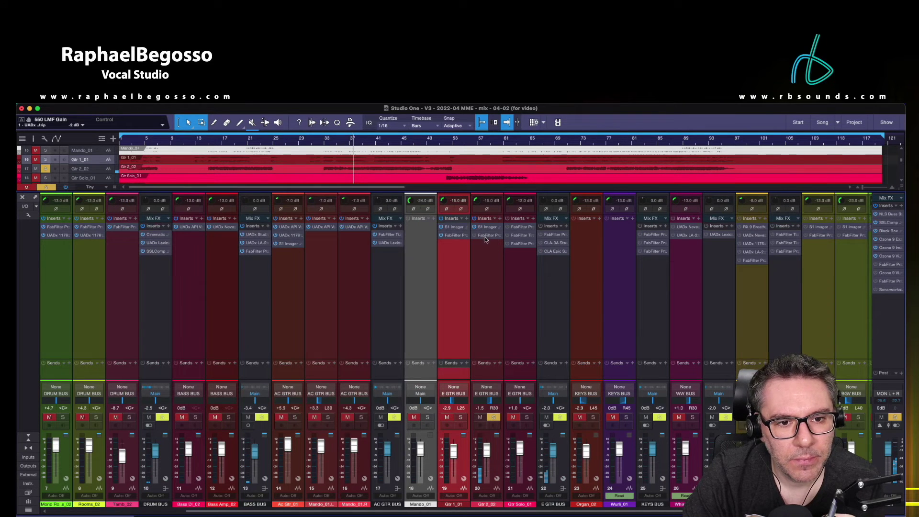
pyautogui.click(488, 236)
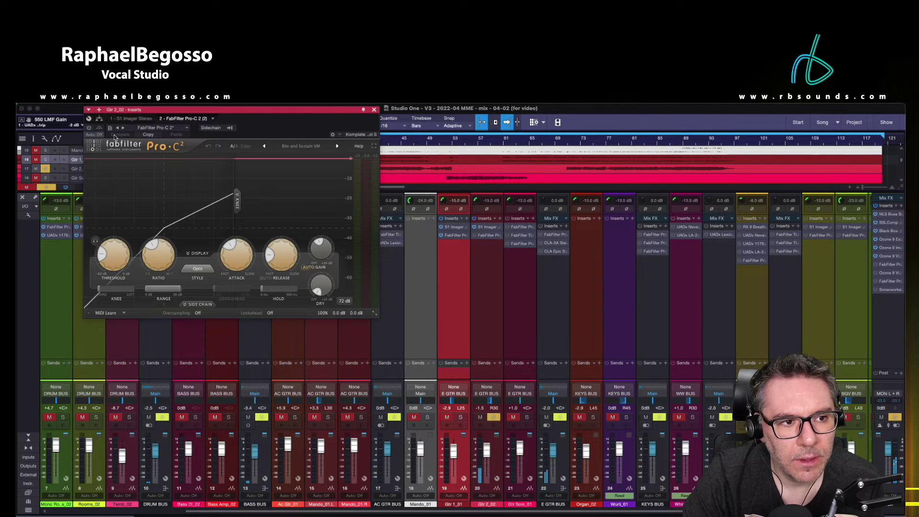
pyautogui.click(374, 110)
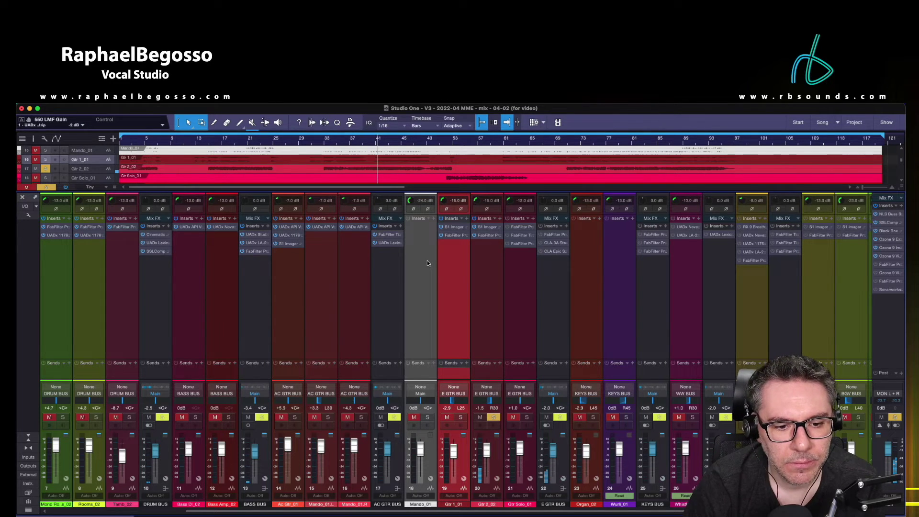
# Move the solo from Gtr 2_02 to Gtr Solo_01 and start playback just before the guitar solo begins, around bar 51.
pyautogui.click(496, 418)
pyautogui.click(529, 418)
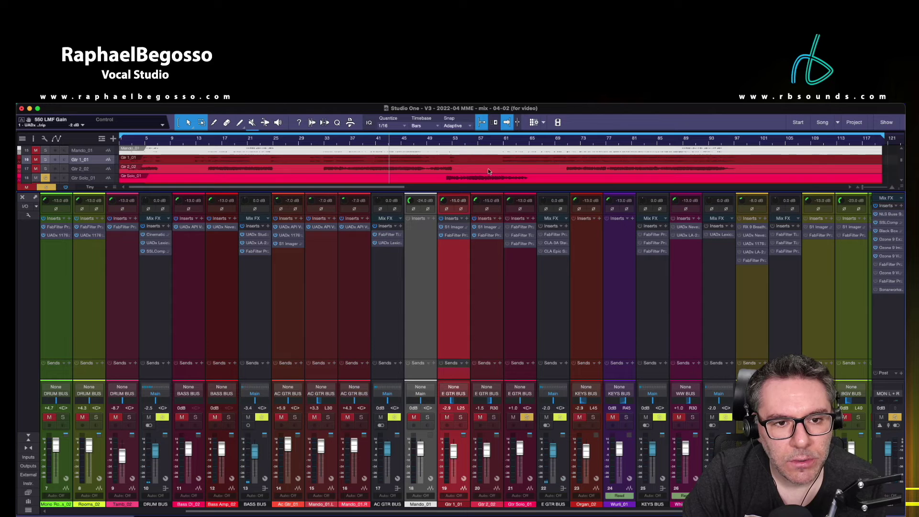
pyautogui.scroll(-4, 496, 167)
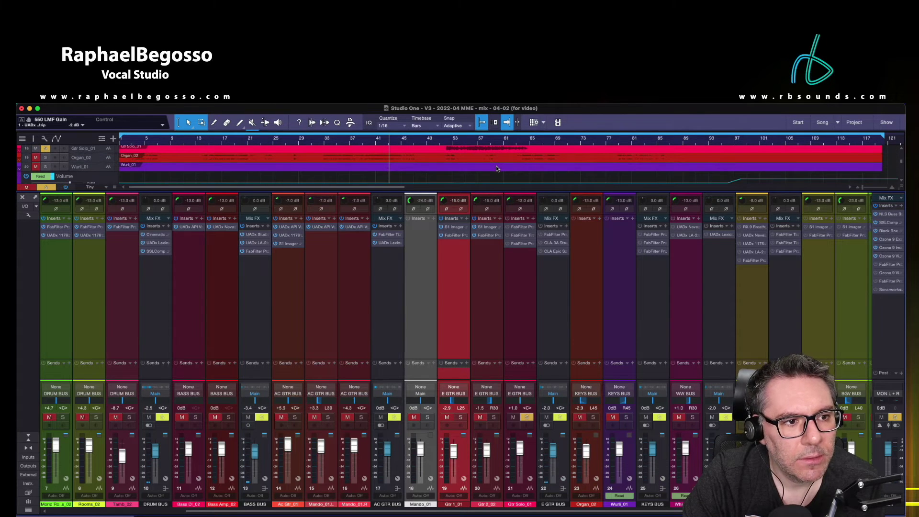
pyautogui.scroll(2, 496, 167)
pyautogui.click(443, 142)
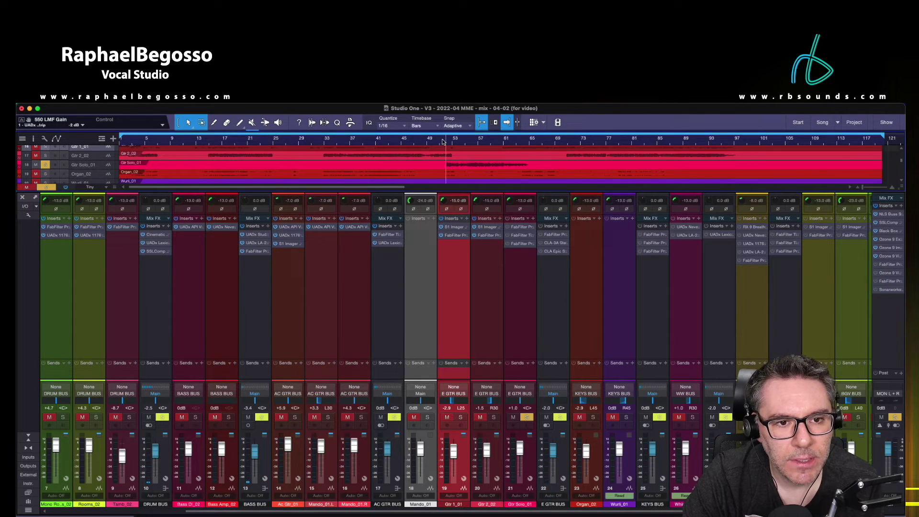
# Open the FabFilter Pro-Q 3 on Gtr Solo_01, check its upper-mid boost and turn the equalizer on.
pyautogui.click(522, 228)
pyautogui.click(414, 270)
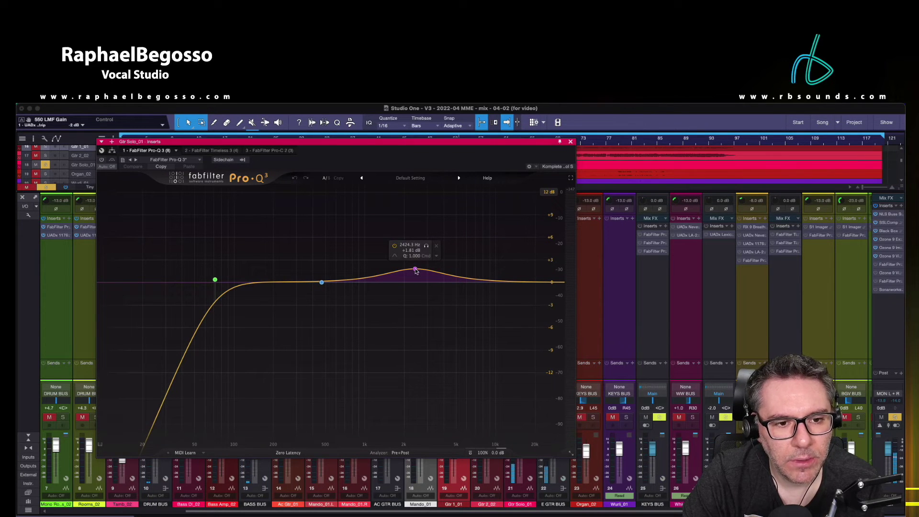
pyautogui.click(101, 160)
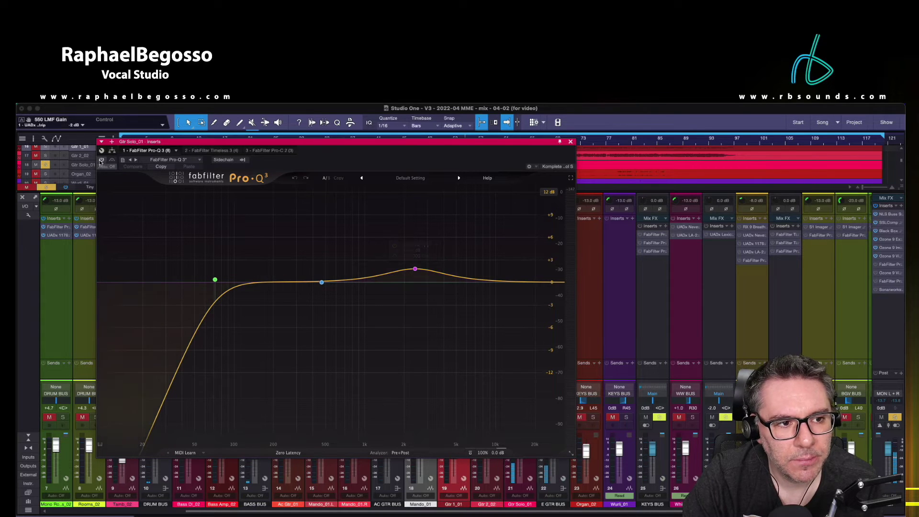
# Turn on the FabFilter Timeless 3 delay and FabFilter Pro-C 2 compressor inserts on Gtr Solo_01.
pyautogui.click(571, 143)
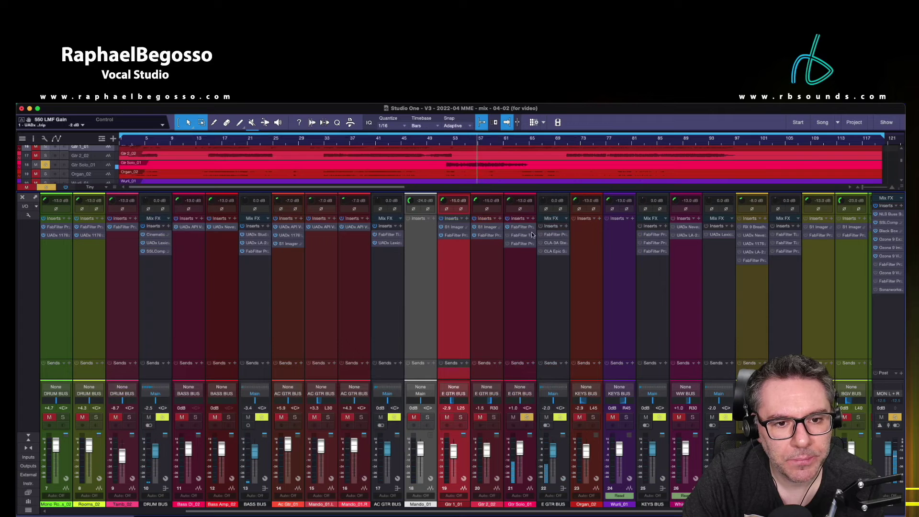
pyautogui.click(523, 235)
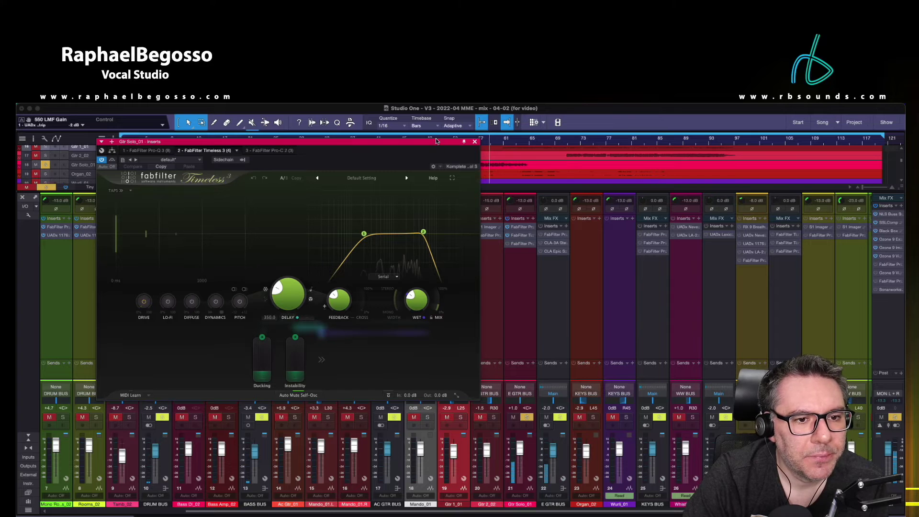
pyautogui.click(475, 142)
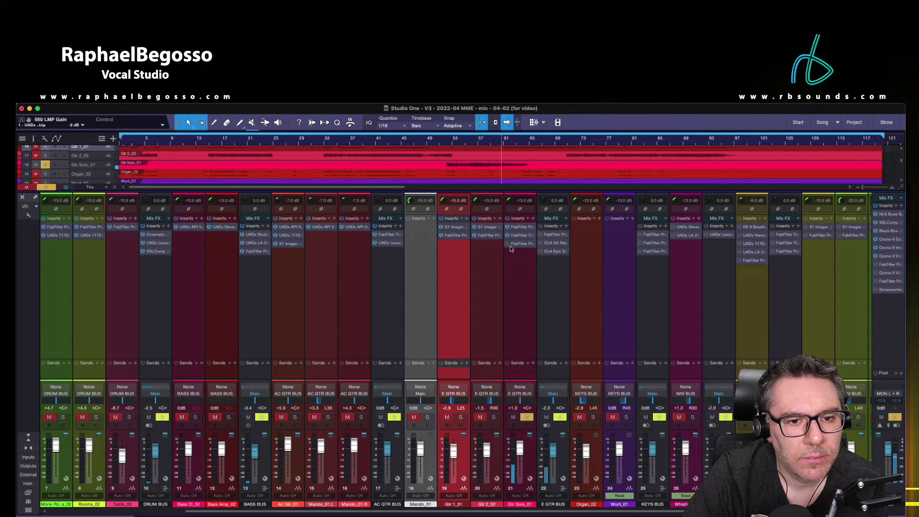
pyautogui.doubleClick(522, 243)
pyautogui.click(89, 128)
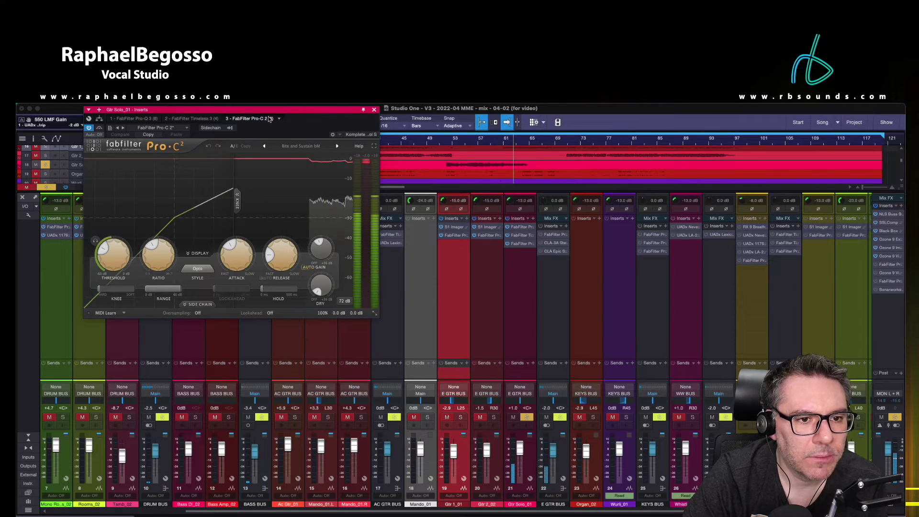
pyautogui.click(374, 109)
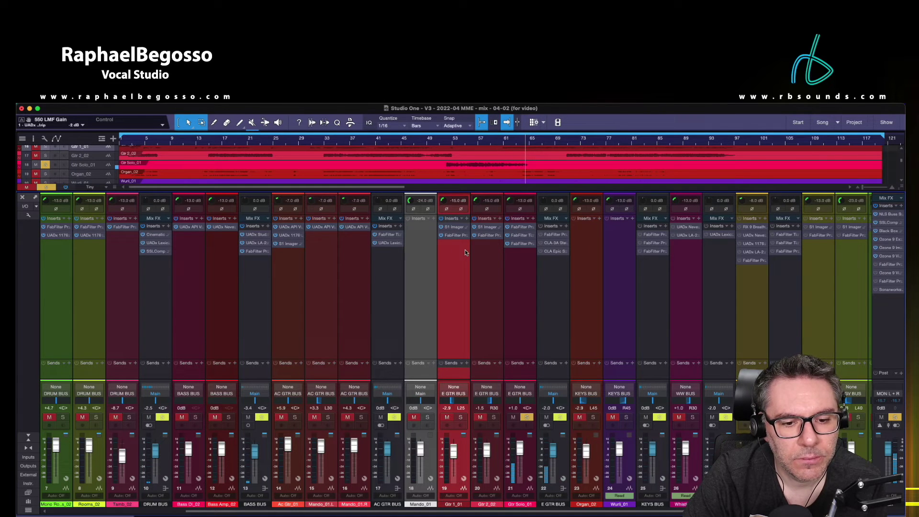
# Add Gtr 1_01 and Gtr 2_02 to the solo and place the playback position at about bar 70.
pyautogui.click(460, 418)
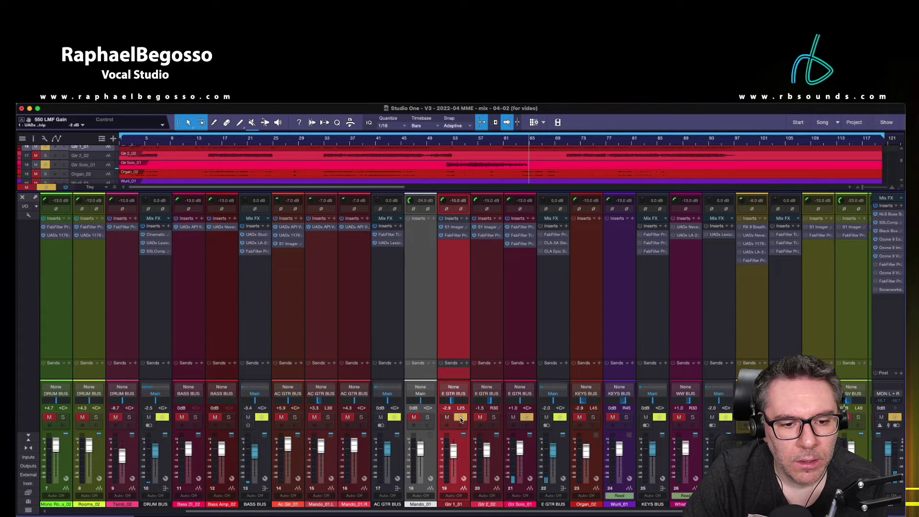
pyautogui.click(496, 418)
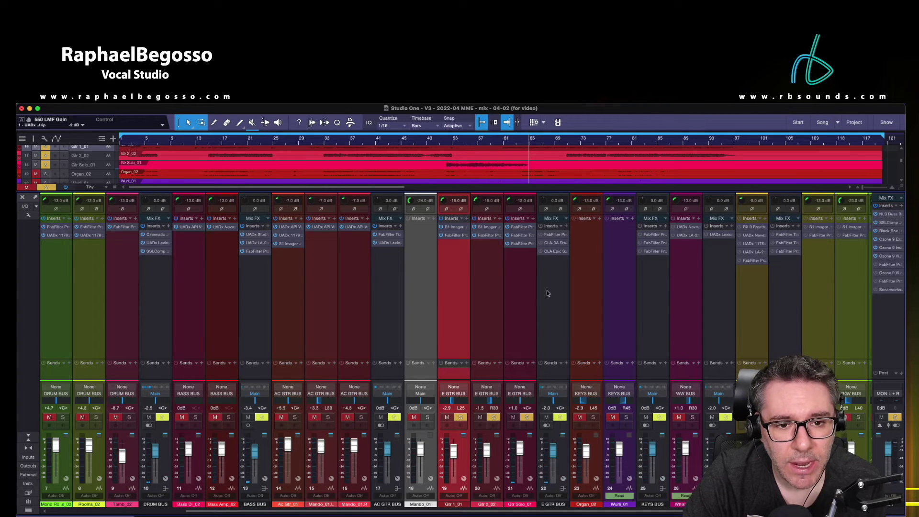
pyautogui.click(564, 139)
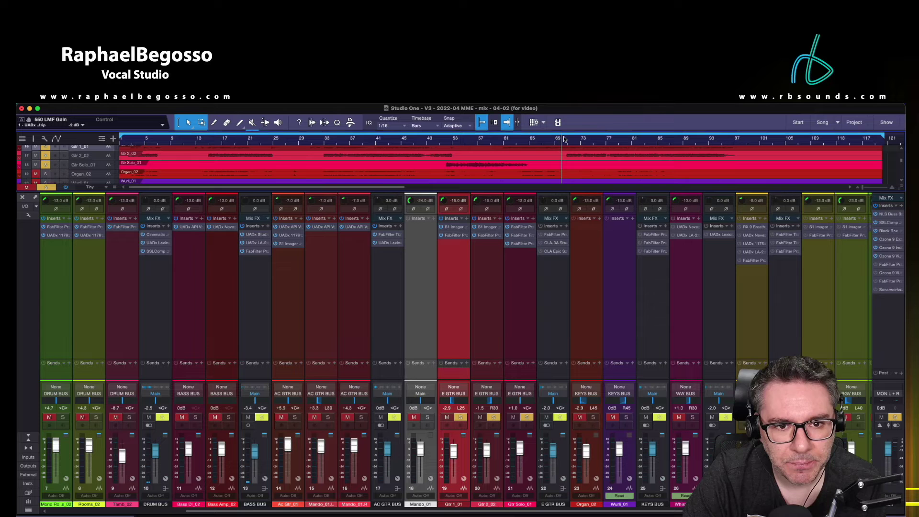
# Open the FabFilter Pro-Q 3 on E GTR BUS, check its upper-mid boost, and turn the equalizer on during playback.
pyautogui.click(555, 238)
pyautogui.doubleClick(555, 238)
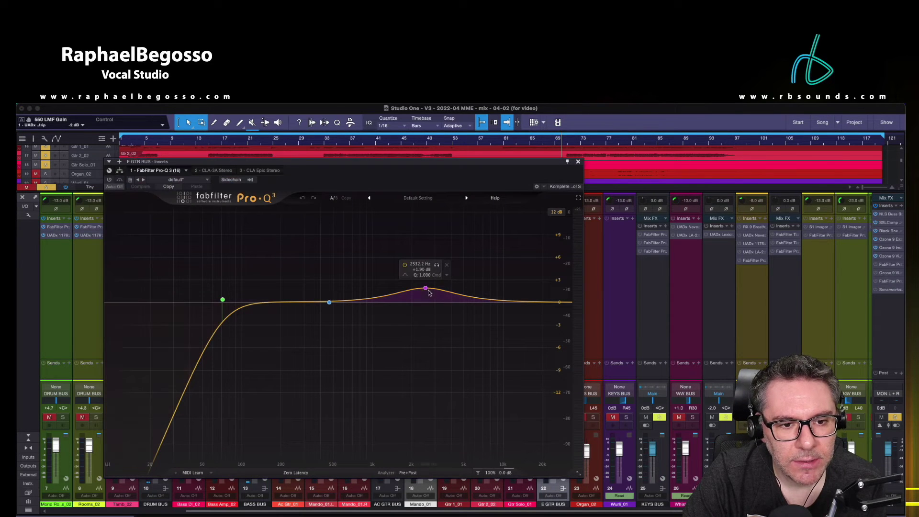
pyautogui.click(578, 162)
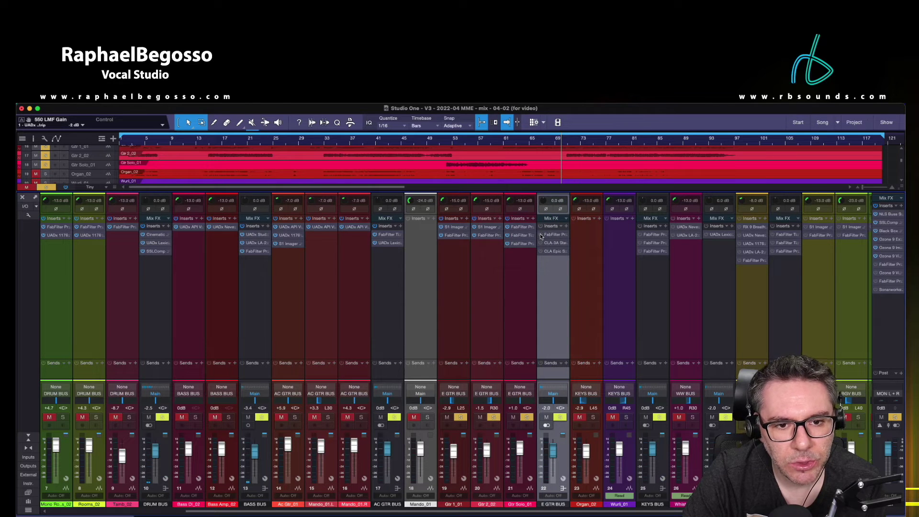
pyautogui.press('space')
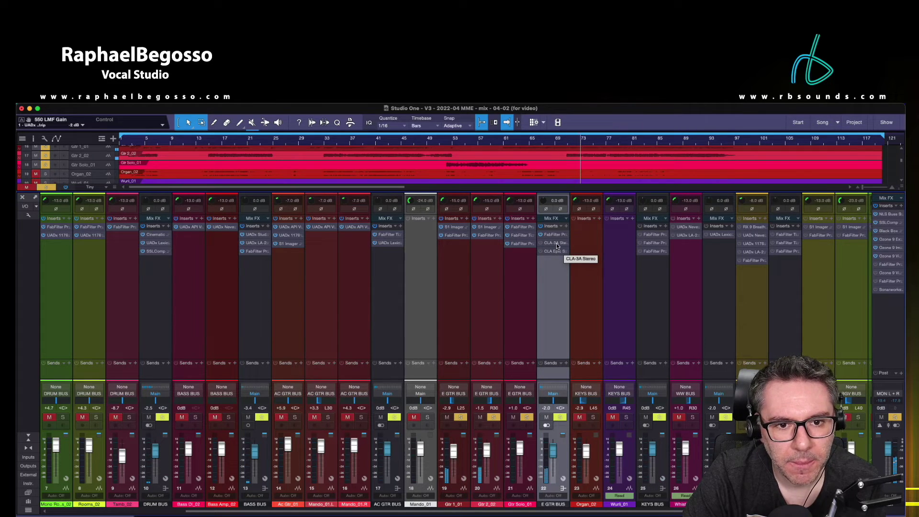
# Turn on the CLA-3A Stereo compressor on E GTR BUS while playing from about bar 70, and check its gain-reduction meter.
pyautogui.click(556, 243)
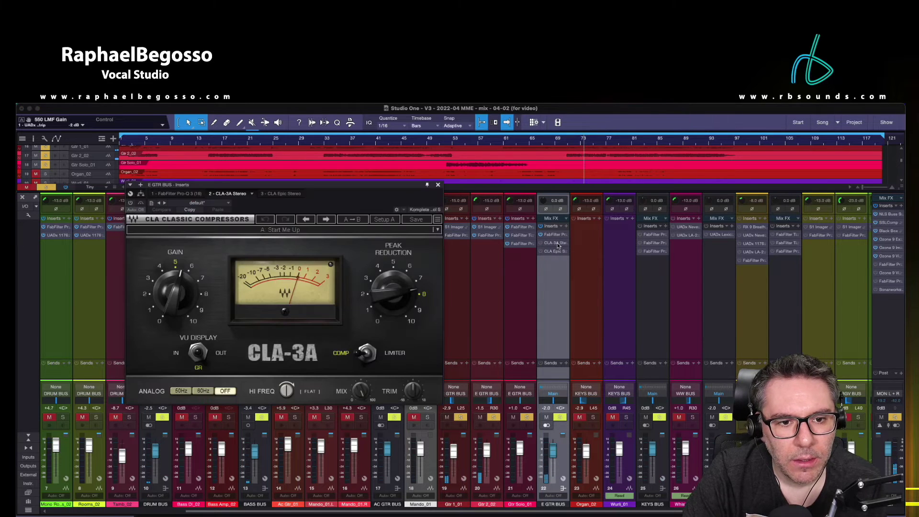
pyautogui.moveTo(339, 185); pyautogui.dragTo(553, 215)
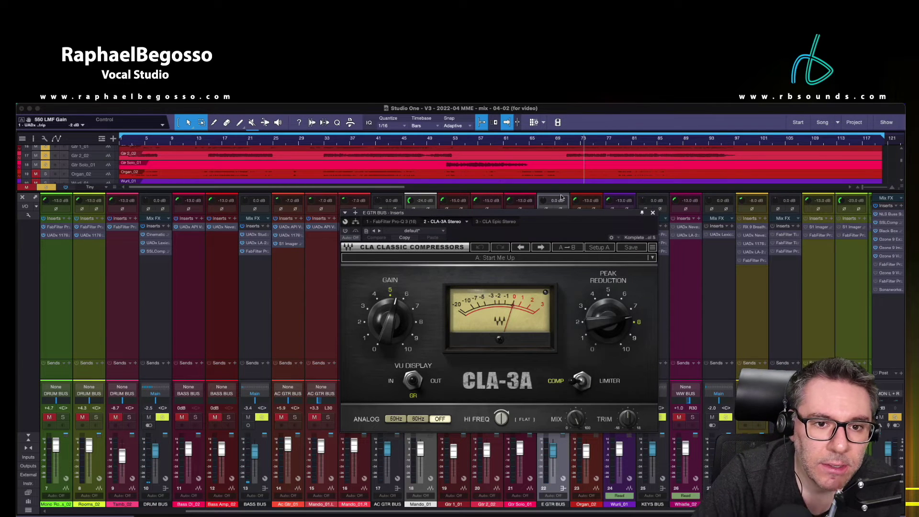
pyautogui.click(564, 139)
pyautogui.click(564, 140)
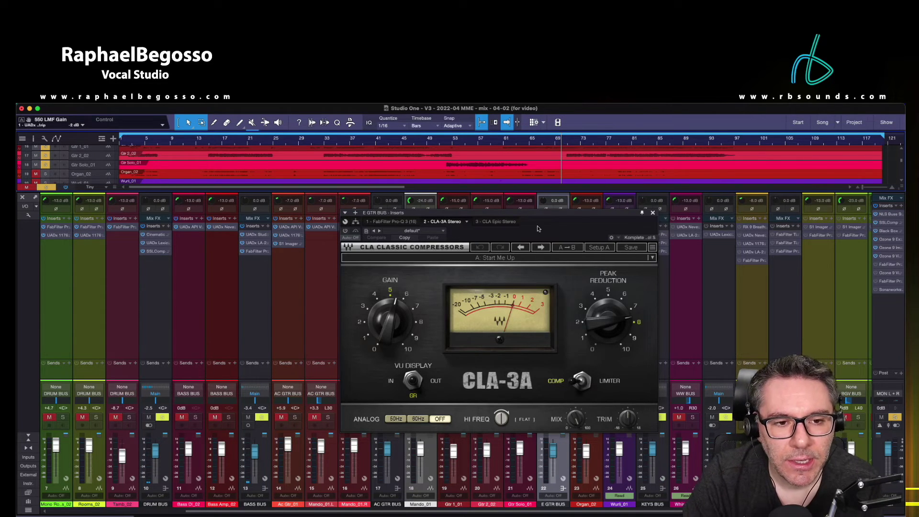
pyautogui.press('space')
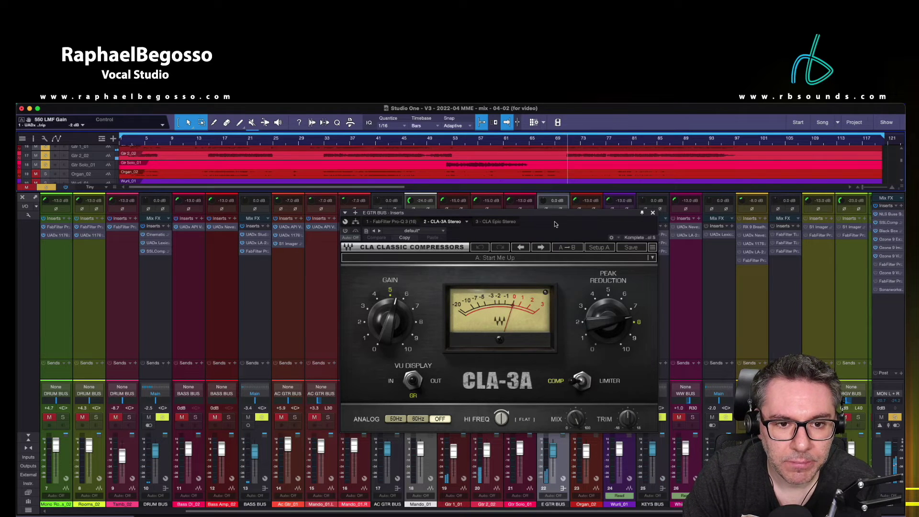
pyautogui.moveTo(554, 213); pyautogui.dragTo(560, 271)
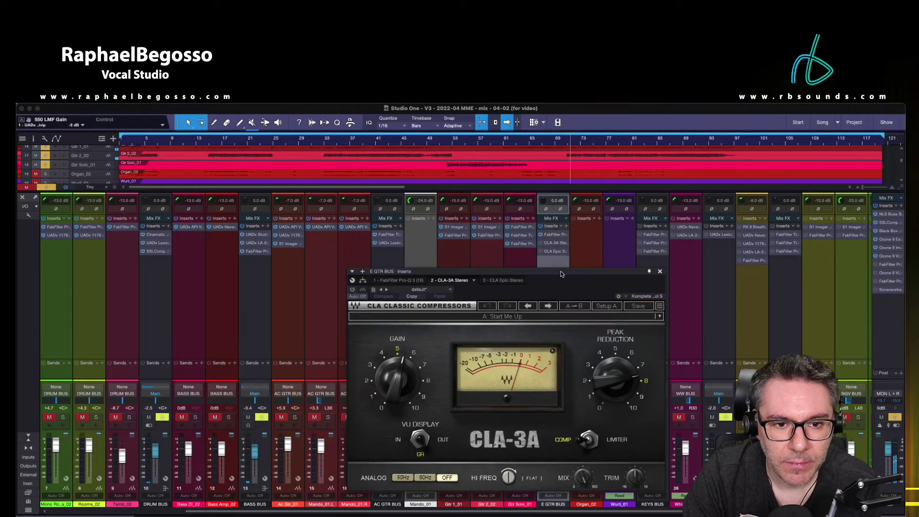
pyautogui.click(661, 272)
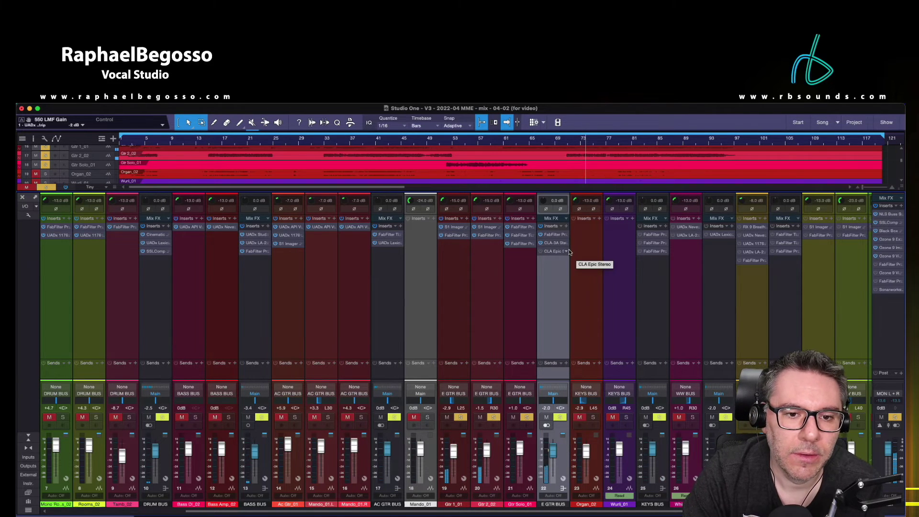
pyautogui.click(555, 244)
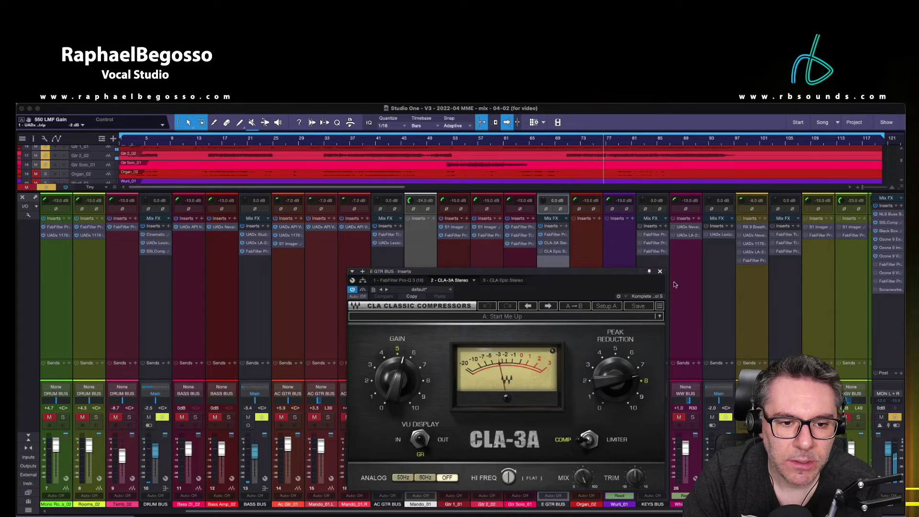
pyautogui.click(660, 271)
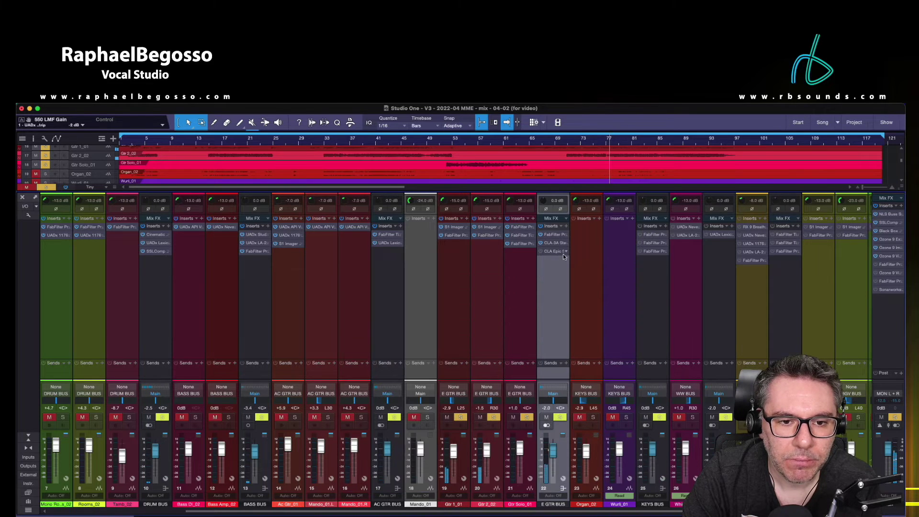
# Turn on the CLA Epic Stereo insert on E GTR BUS and listen to the electric guitars from about bar 70.
pyautogui.click(550, 252)
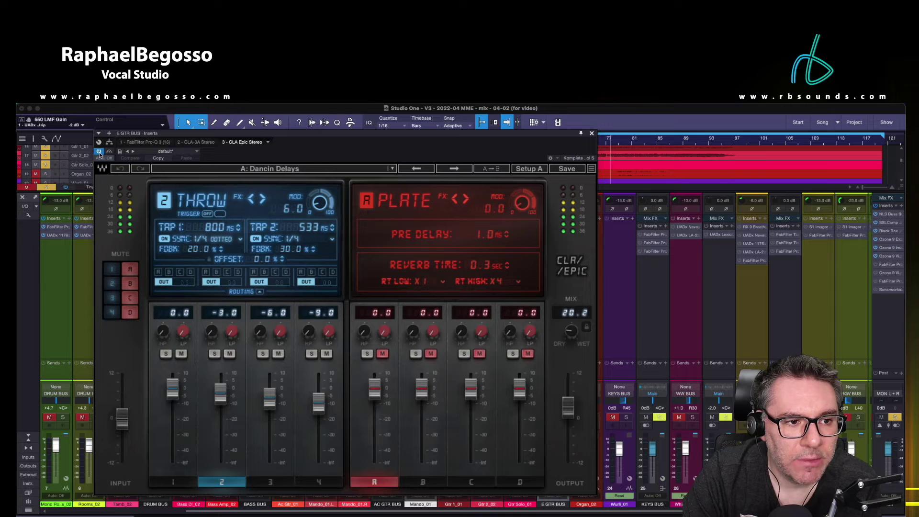
pyautogui.moveTo(424, 133); pyautogui.dragTo(544, 167)
pyautogui.click(564, 144)
pyautogui.press('space')
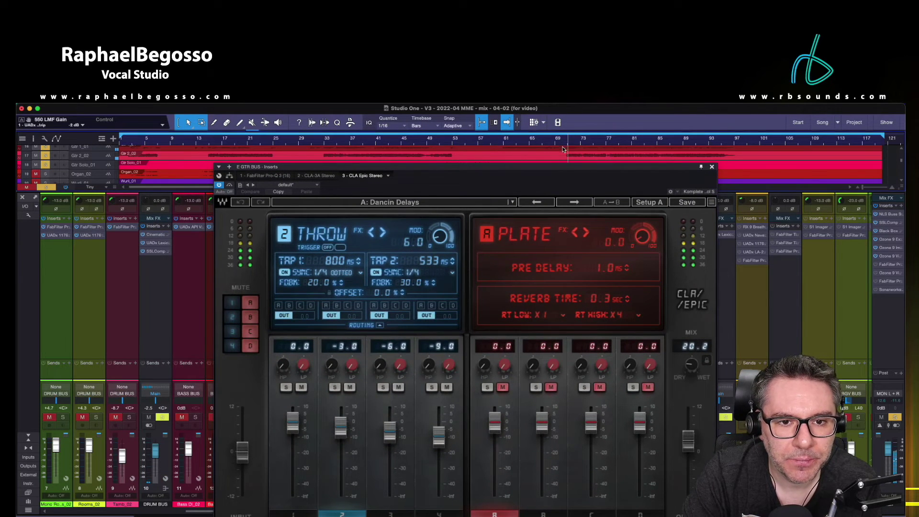
pyautogui.click(713, 167)
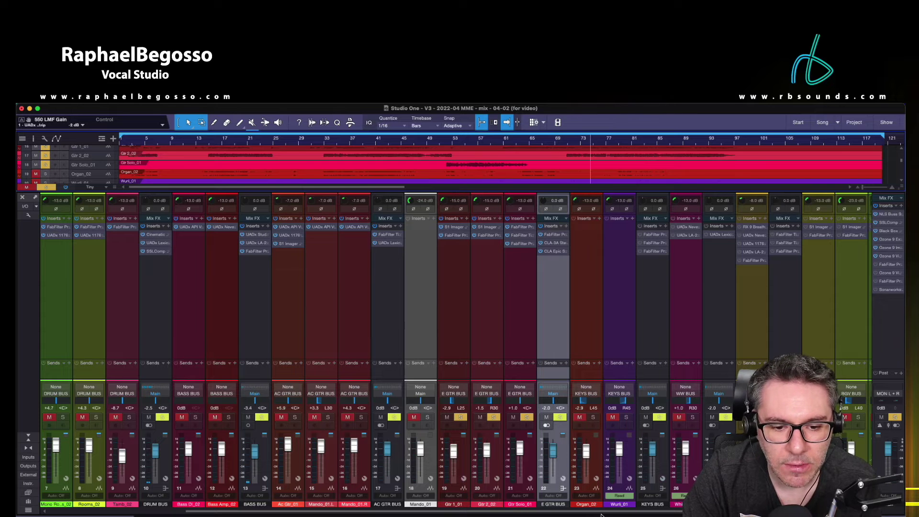
# Add the drum, bass, acoustic guitar and mandolin tracks to the soloed electric guitars and play from about bar 71.
pyautogui.moveTo(612, 514); pyautogui.dragTo(717, 515)
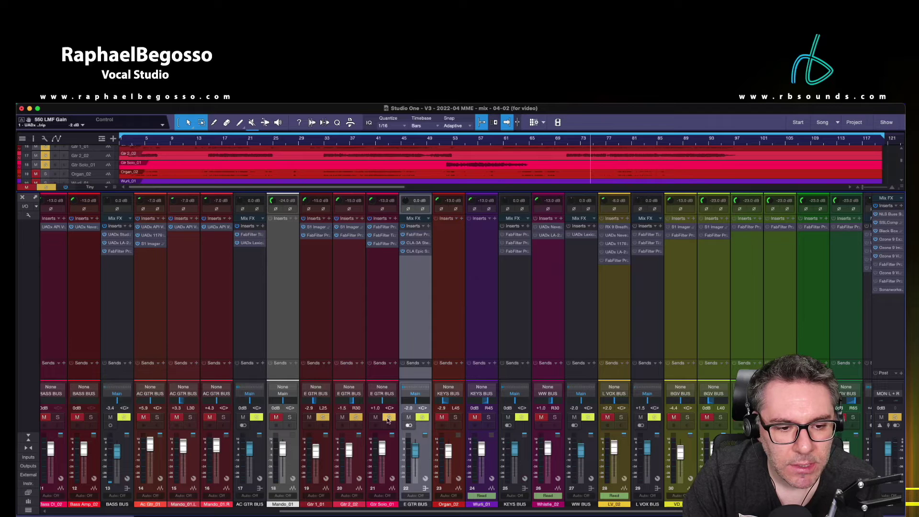
pyautogui.hscroll(-5, 350, 435)
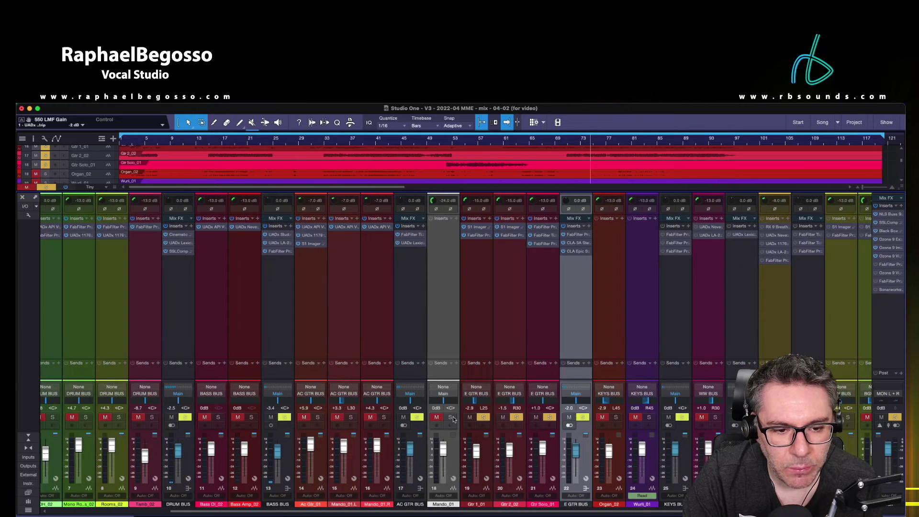
pyautogui.moveTo(451, 419); pyautogui.dragTo(69, 423)
pyautogui.hscroll(-5, 69, 424)
pyautogui.moveTo(225, 420); pyautogui.dragTo(54, 420)
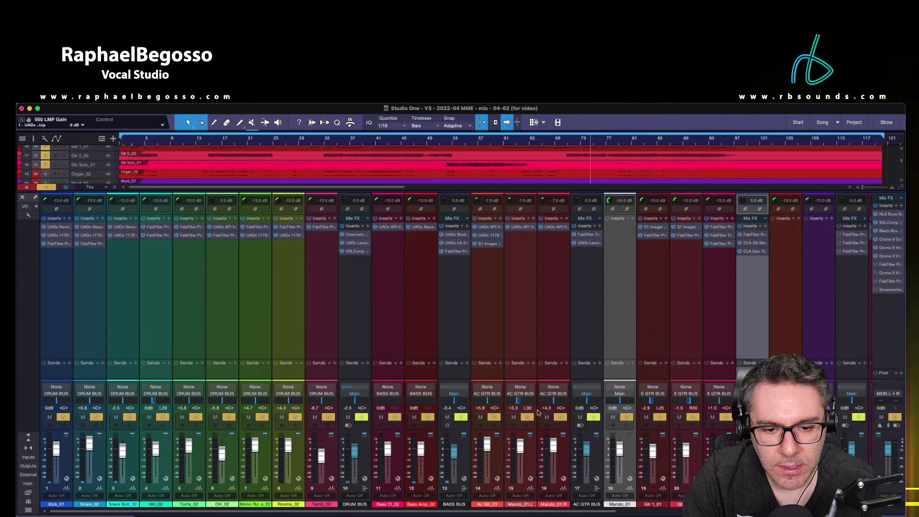
pyautogui.click(569, 141)
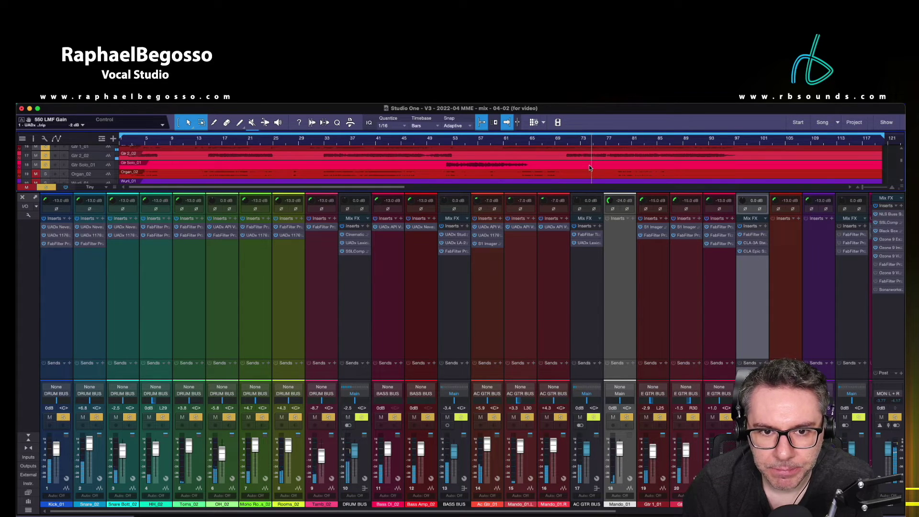
# Clear the existing solos, solo Wurli_01 and Organ_02, and play from about bar 72.
pyautogui.moveTo(605, 513); pyautogui.dragTo(843, 513)
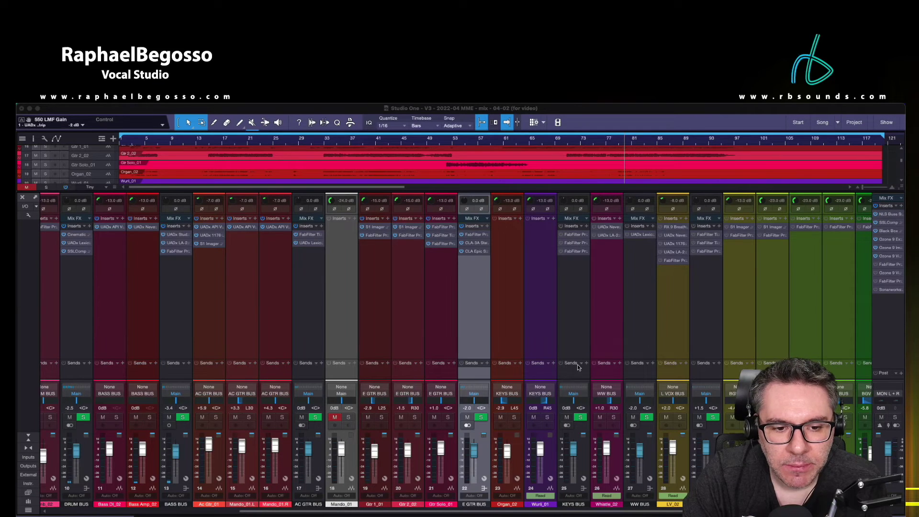
pyautogui.click(549, 417)
pyautogui.click(516, 418)
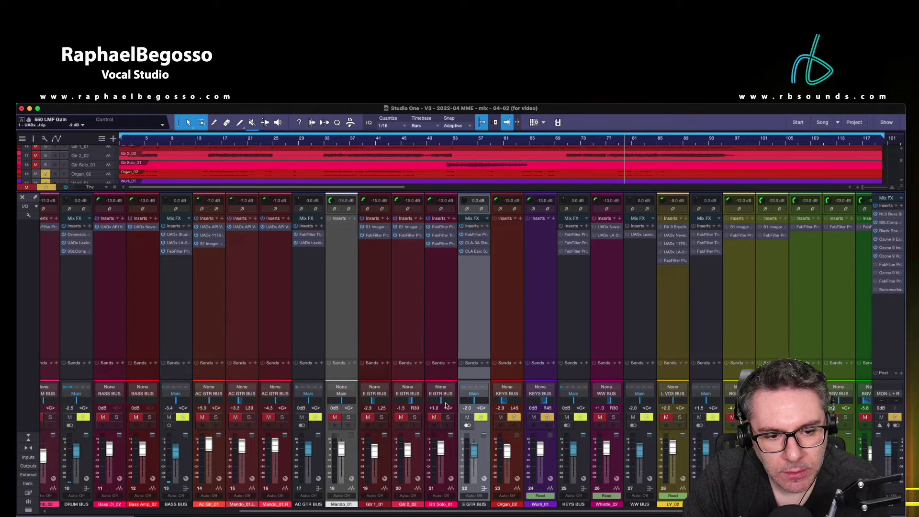
pyautogui.hscroll(-2, 335, 404)
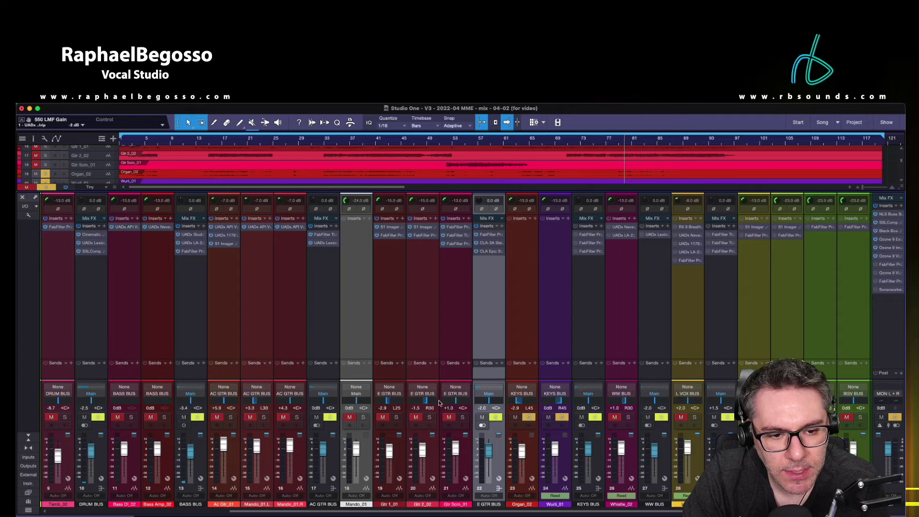
pyautogui.hscroll(-10, 258, 403)
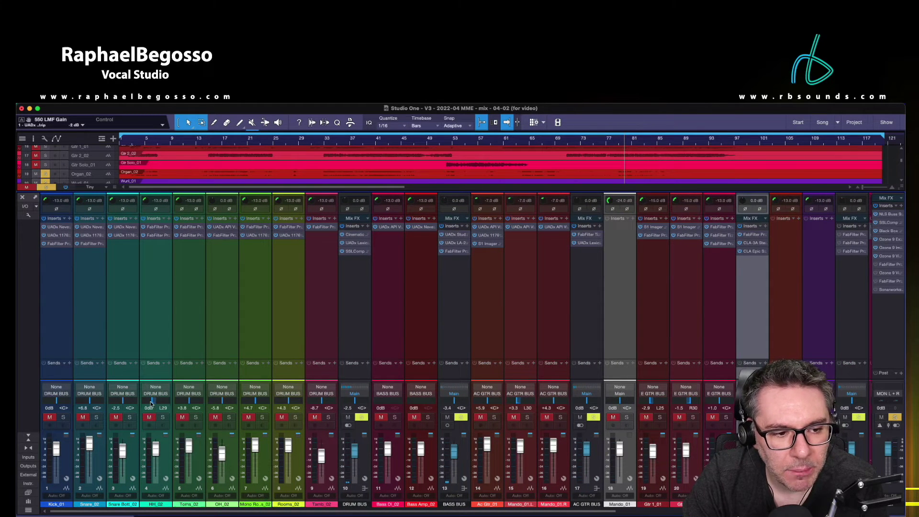
pyautogui.hscroll(14, 543, 319)
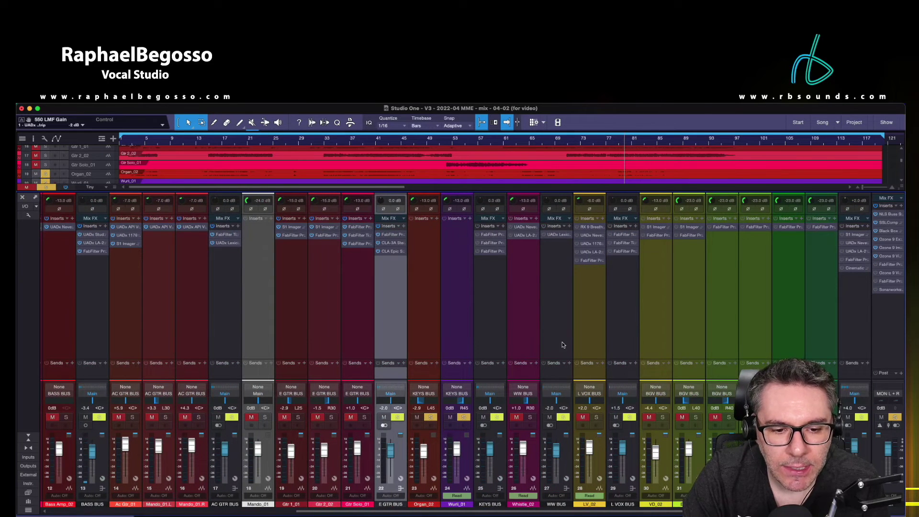
pyautogui.click(575, 138)
pyautogui.press('space')
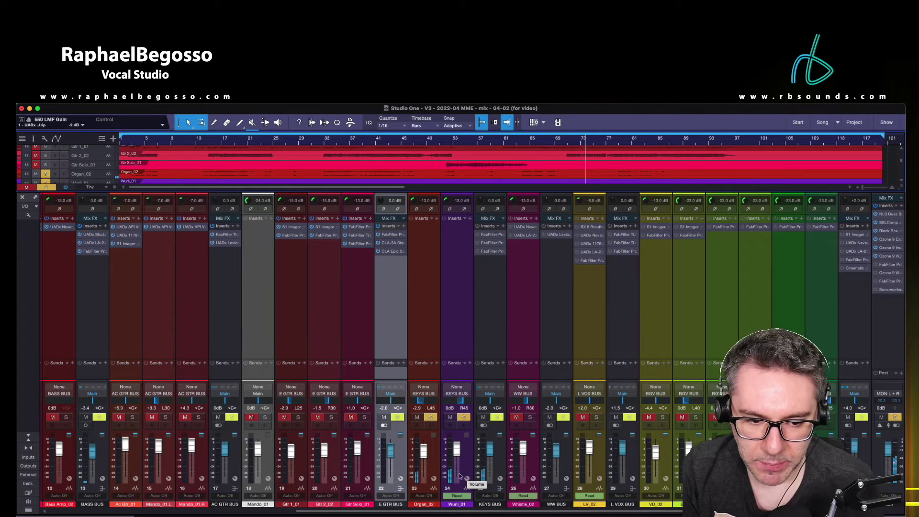
# Open the FabFilter Pro-Q 3 on KEYS BUS, check its low-mid cut and high boost, and turn the equalizer on.
pyautogui.click(490, 235)
pyautogui.doubleClick(490, 236)
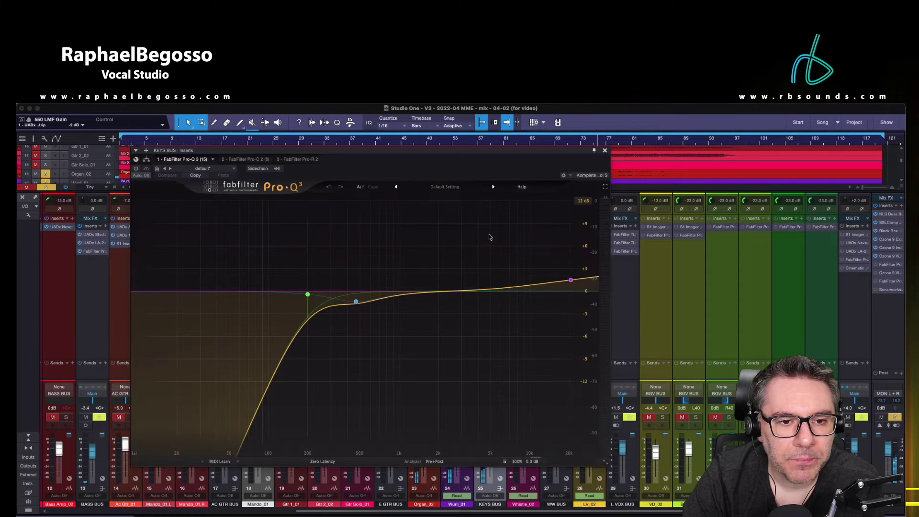
pyautogui.moveTo(358, 315)
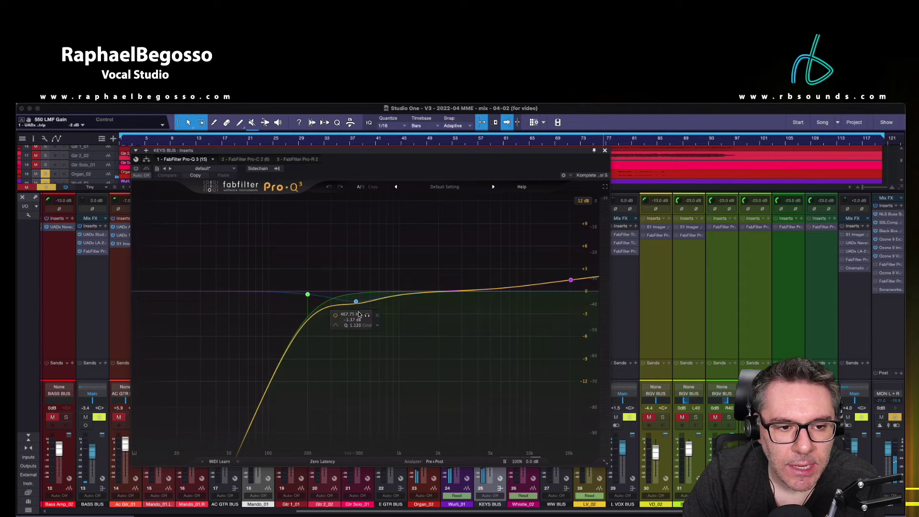
pyautogui.click(137, 168)
pyautogui.moveTo(569, 283)
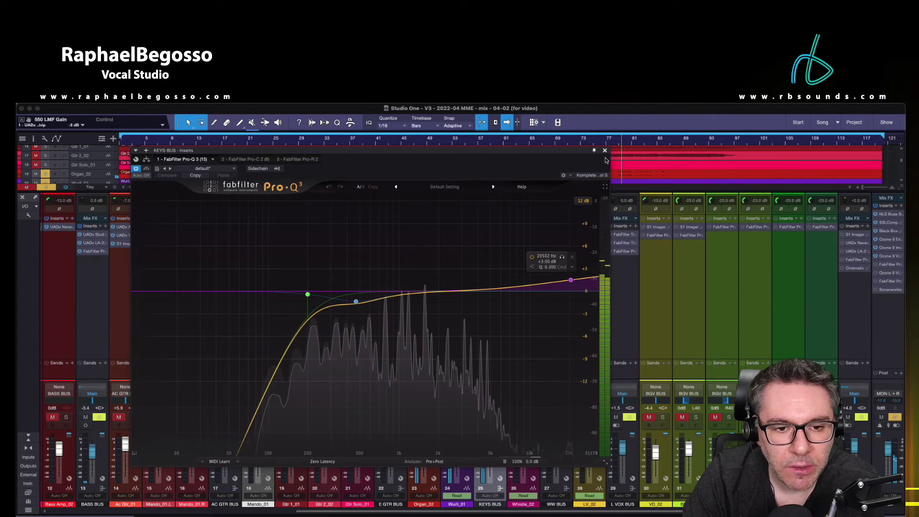
# Turn on the FabFilter Pro-C 2 compressor on KEYS BUS and check its settings during playback.
pyautogui.click(605, 151)
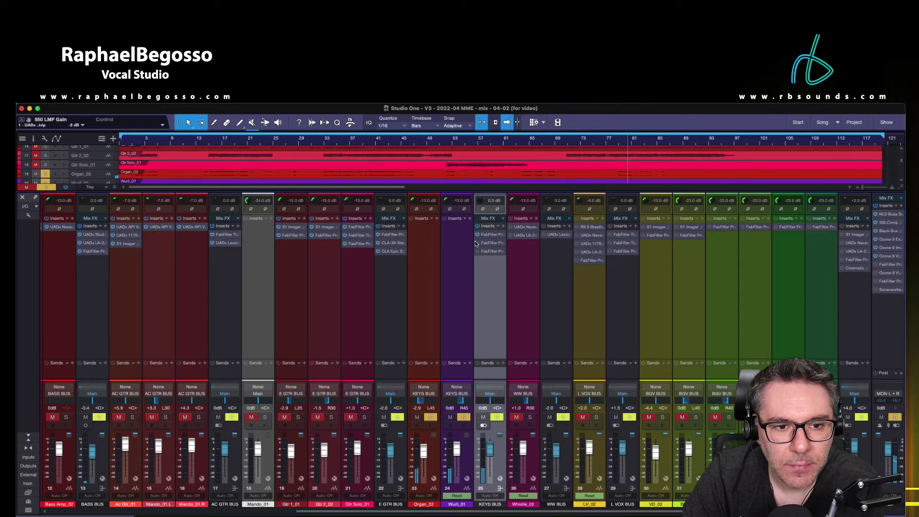
pyautogui.doubleClick(492, 243)
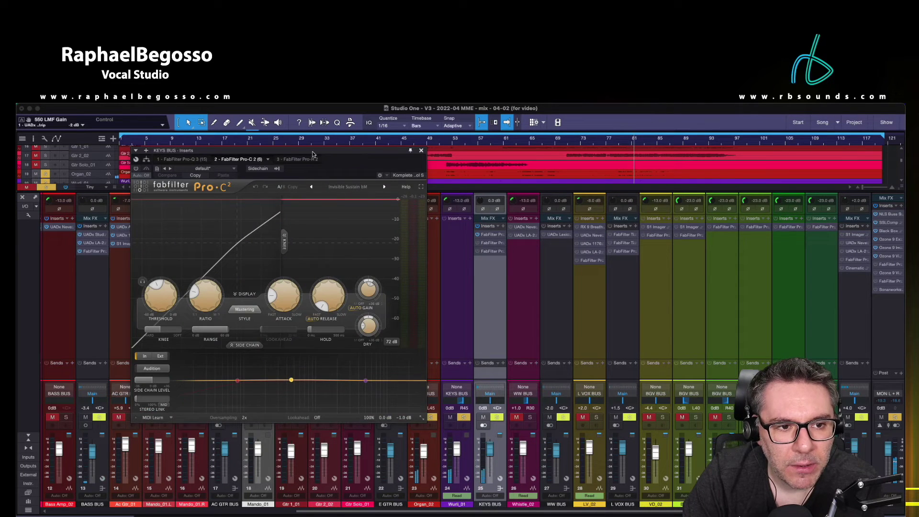
pyautogui.moveTo(313, 150); pyautogui.dragTo(369, 173)
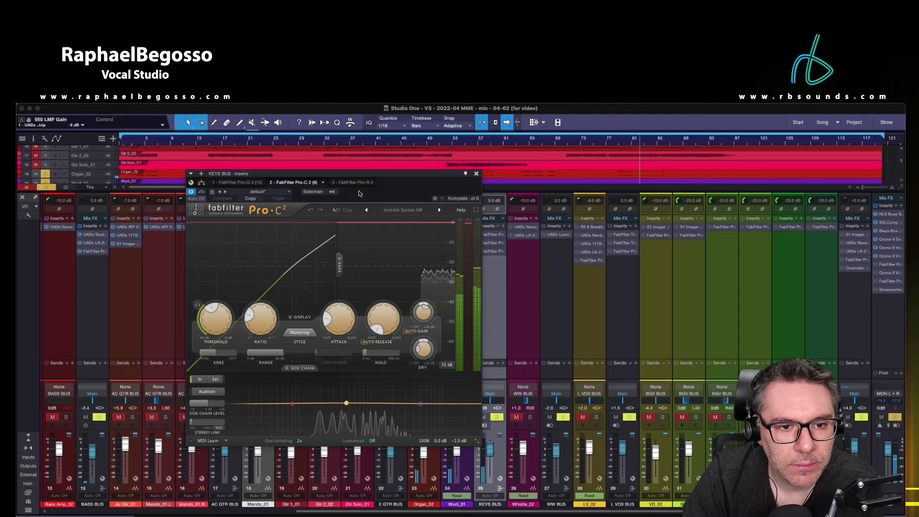
pyautogui.click(477, 174)
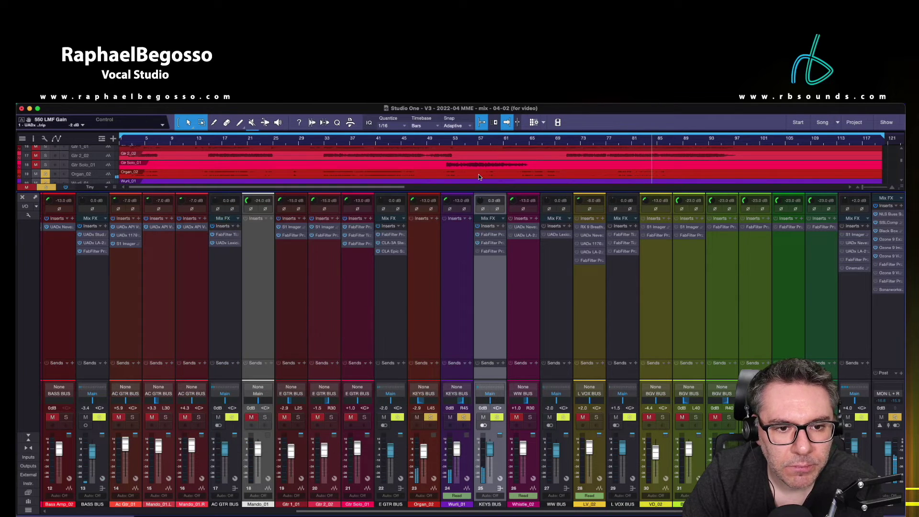
# Open the FabFilter Pro-R reverb on KEYS BUS, turn it on, and listen to its effect on the keys.
pyautogui.click(492, 252)
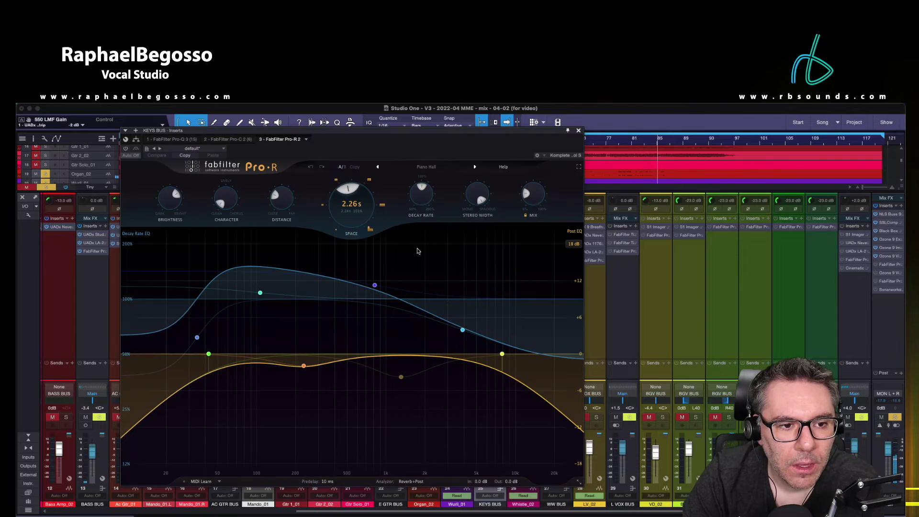
pyautogui.click(125, 149)
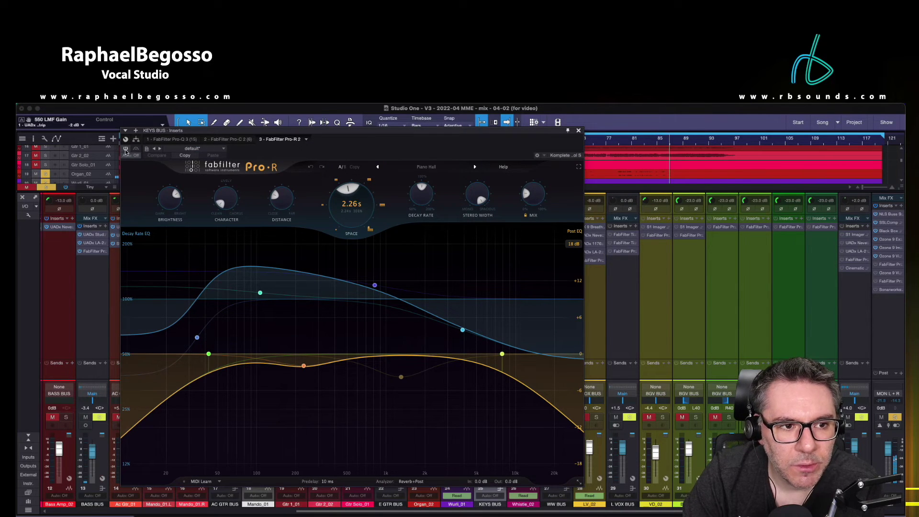
pyautogui.click(125, 149)
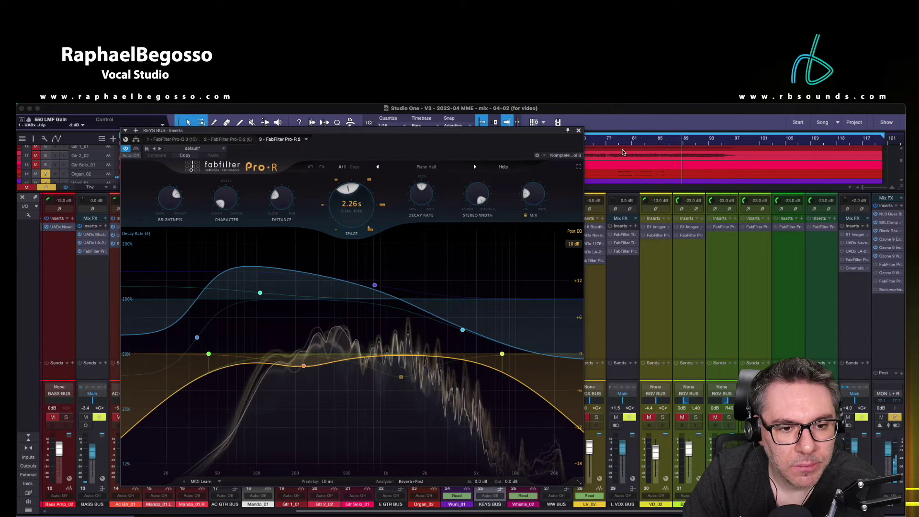
pyautogui.click(578, 130)
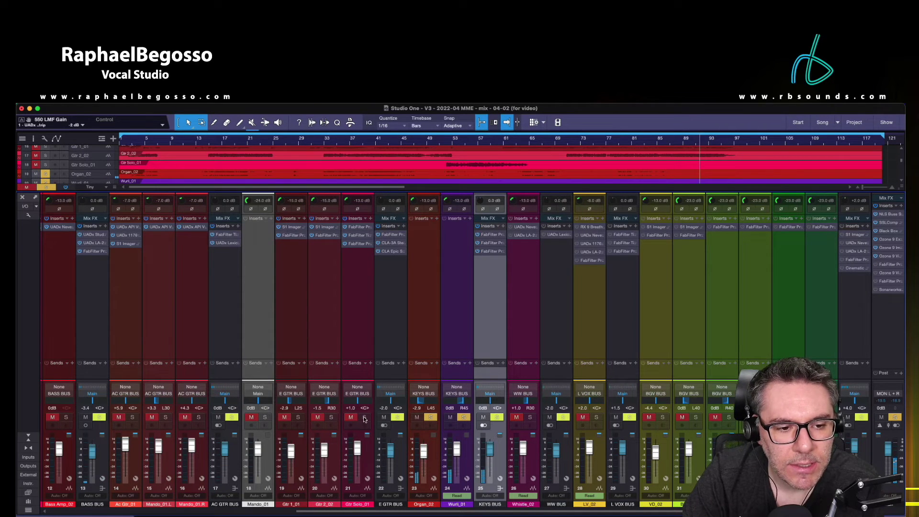
# Add the guitar, mandolin, bass and drum tracks to the soloed keys and play from about bar 70.
pyautogui.moveTo(365, 419); pyautogui.dragTo(39, 421)
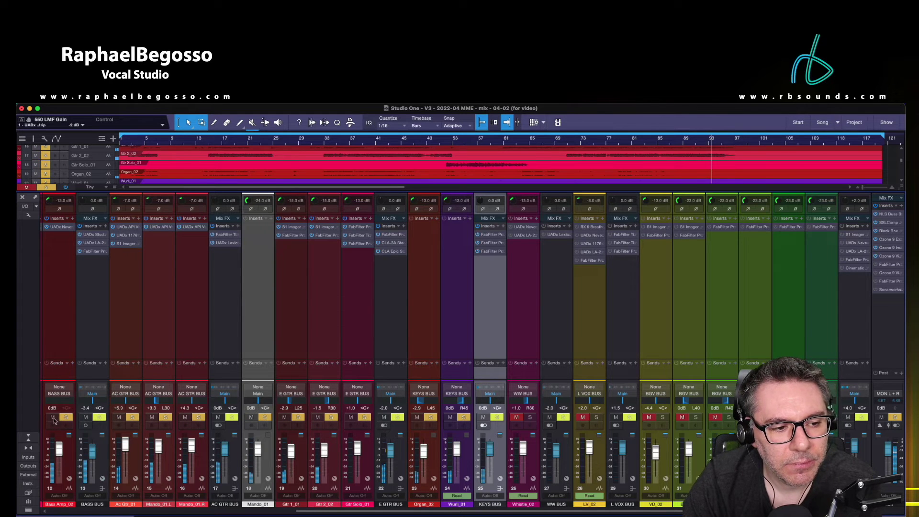
pyautogui.hscroll(-5, 77, 417)
pyautogui.moveTo(394, 418); pyautogui.dragTo(62, 421)
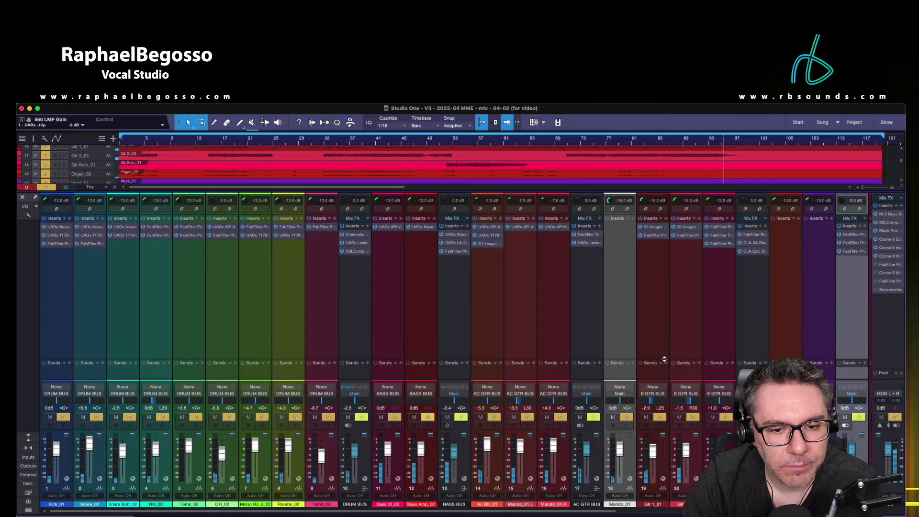
pyautogui.hscroll(5, 671, 360)
pyautogui.click(564, 149)
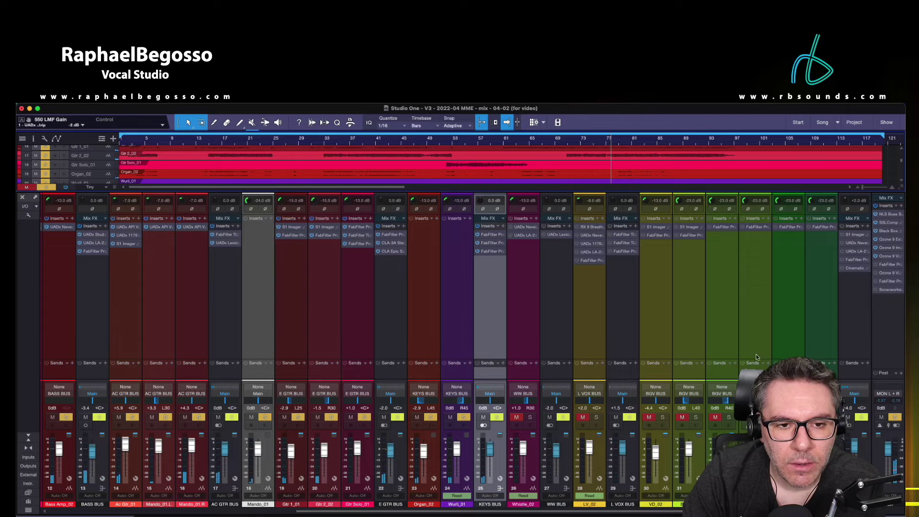
# Clear the existing solos, solo Whistle_02, and open its UADx Neve 1073 insert with the track shown in the arrangement.
pyautogui.click(46, 187)
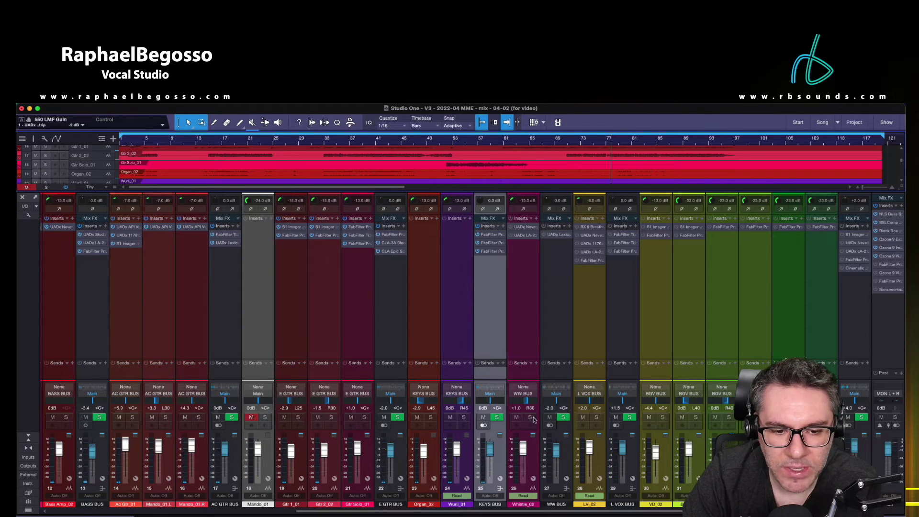
pyautogui.click(530, 418)
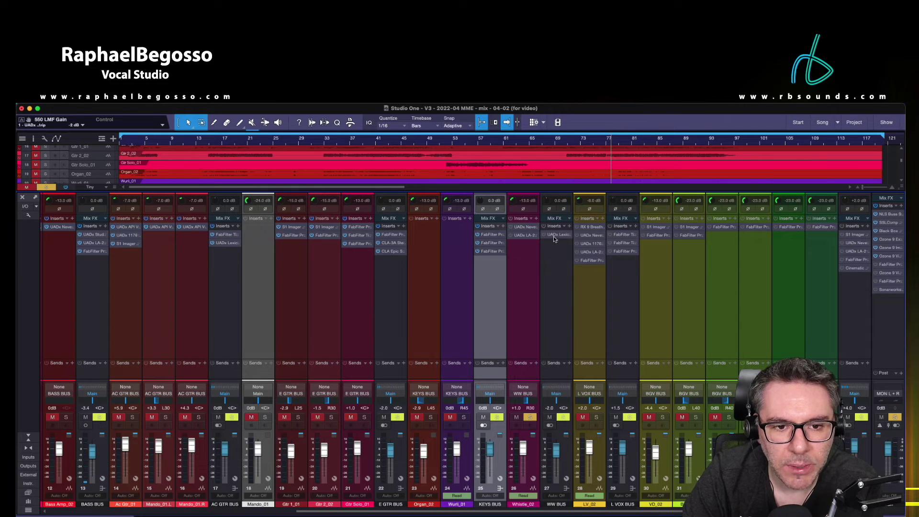
pyautogui.click(528, 228)
pyautogui.moveTo(244, 118); pyautogui.dragTo(369, 182)
pyautogui.scroll(-3, 129, 160)
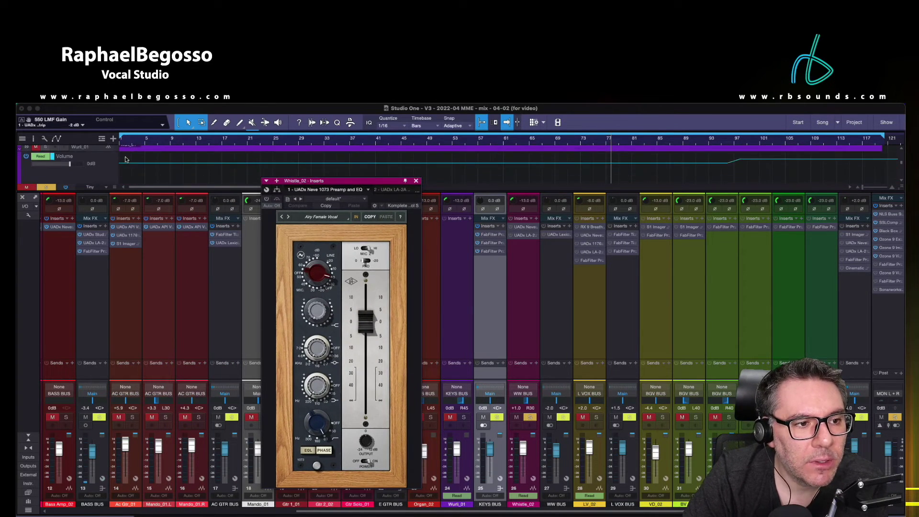
pyautogui.scroll(-5, 130, 159)
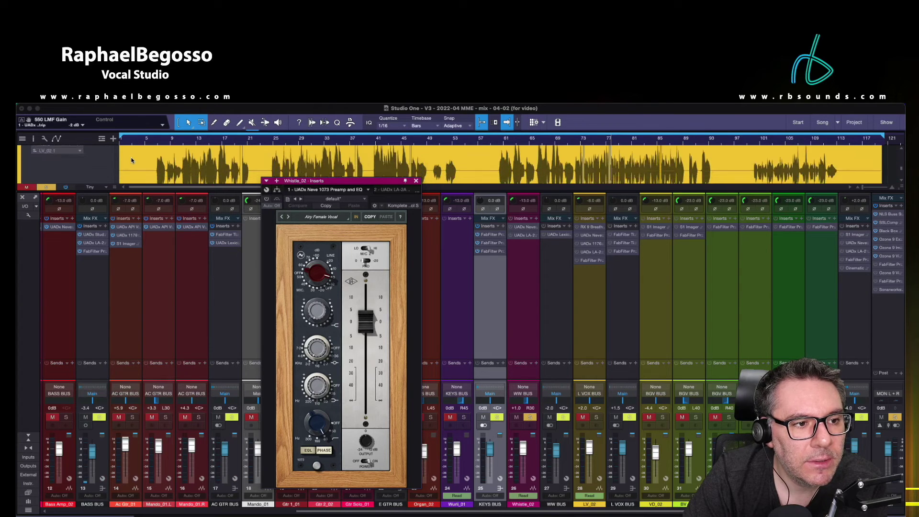
pyautogui.click(532, 470)
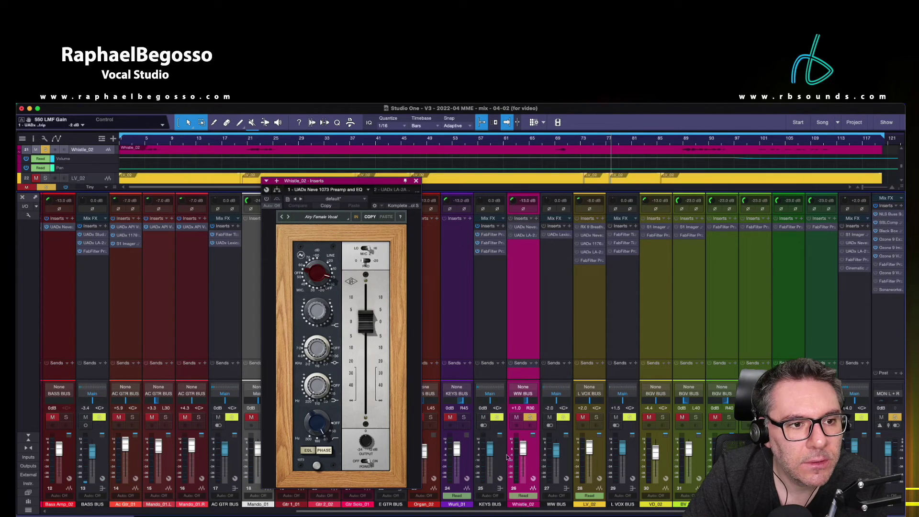
# Turn off arrangement autoscroll, play the whistle part, and turn on the Neve 1073 insert on Whistle_02.
pyautogui.scroll(-4, 678, 143)
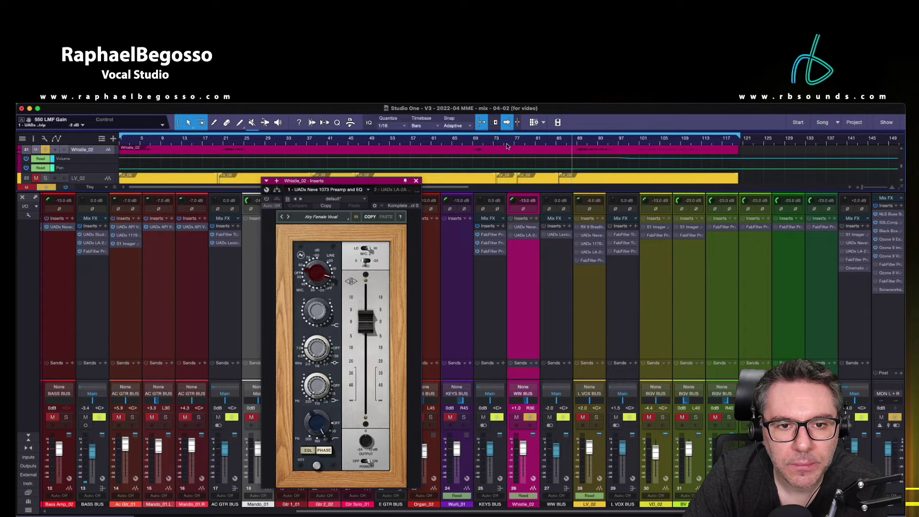
pyautogui.click(506, 123)
pyautogui.click(510, 151)
pyautogui.hotkey('shift', 's')
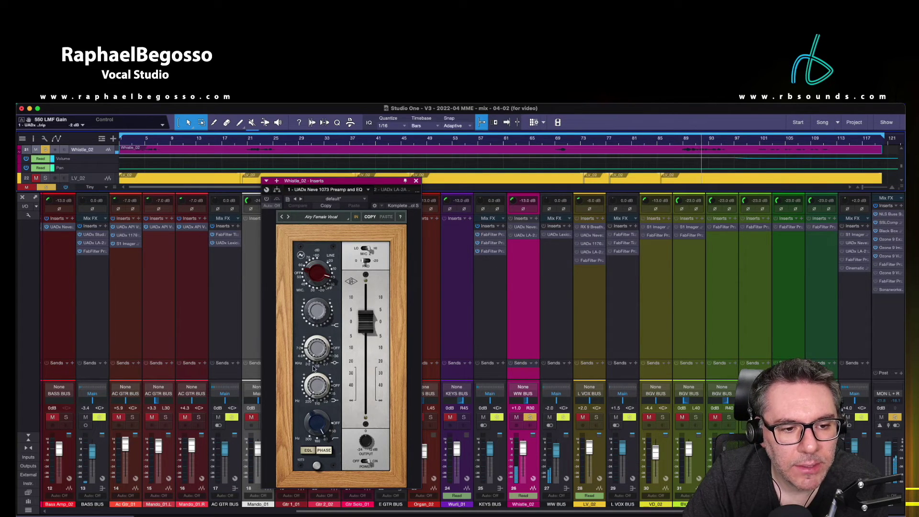
pyautogui.click(267, 200)
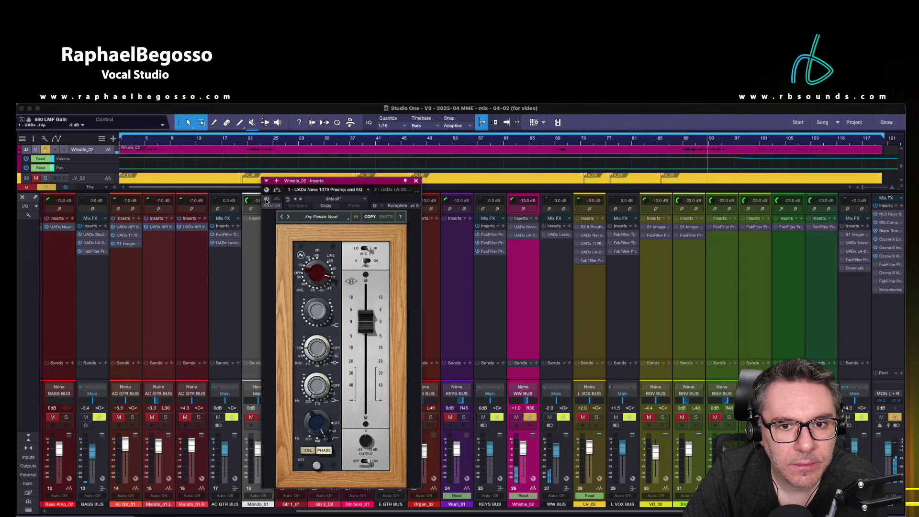
pyautogui.click(416, 182)
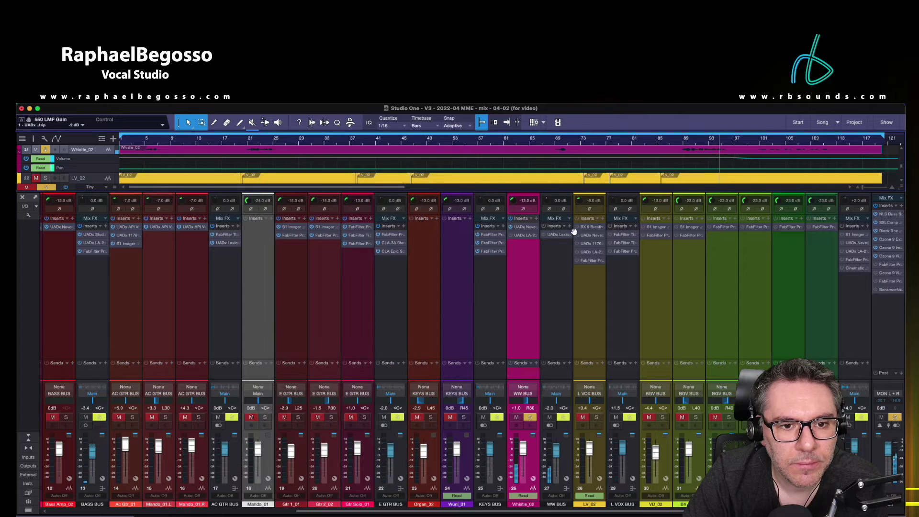
# Play the whistle from about bar 87 and turn on the UADx LA-2A Gray Compressor on Whistle_02.
pyautogui.click(674, 141)
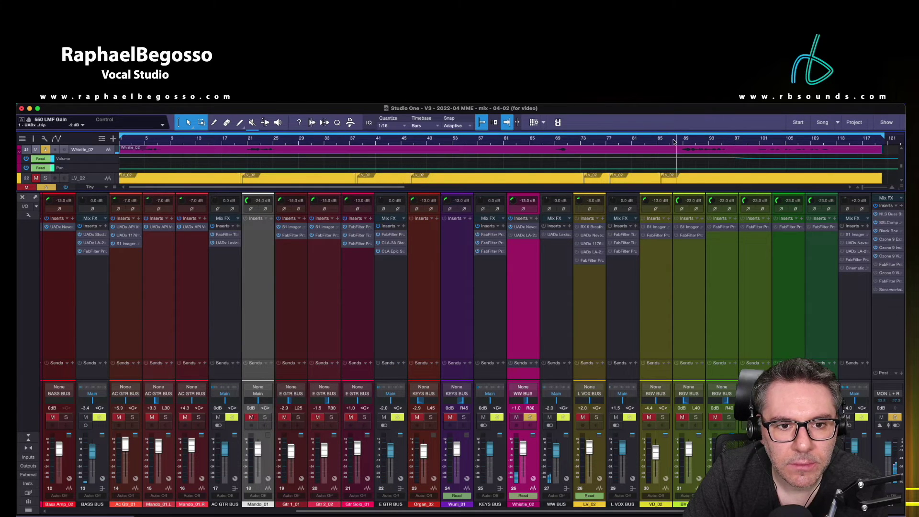
pyautogui.click(519, 235)
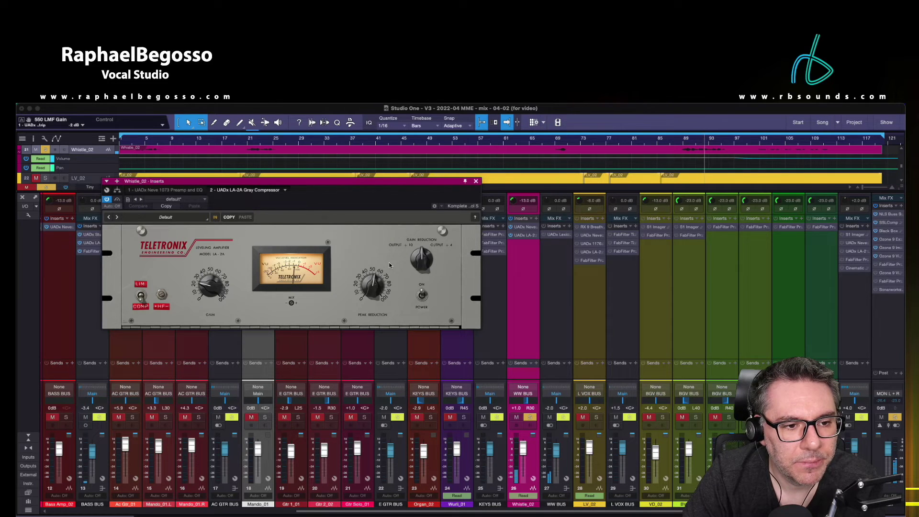
pyautogui.click(476, 182)
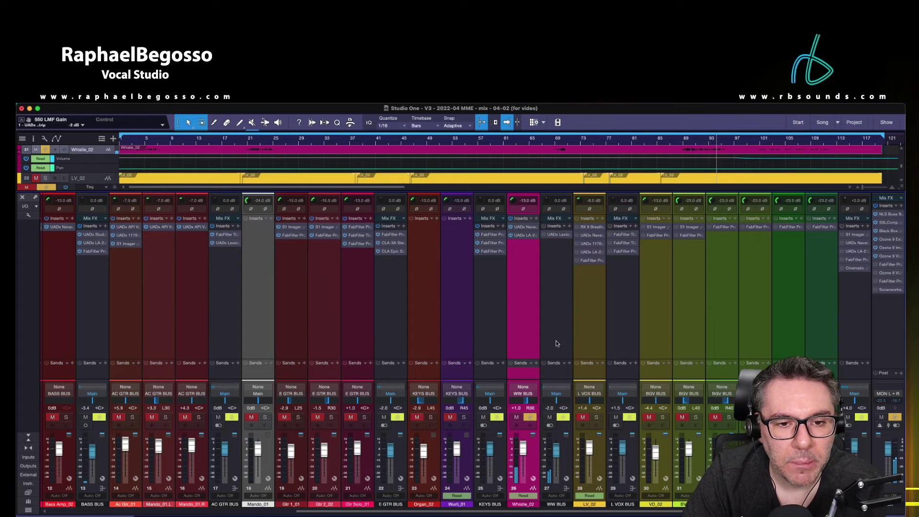
# Play the whistle from about bar 88 and turn on the UADx Lexicon 224 Digital Reverb on WW BUS.
pyautogui.click(677, 141)
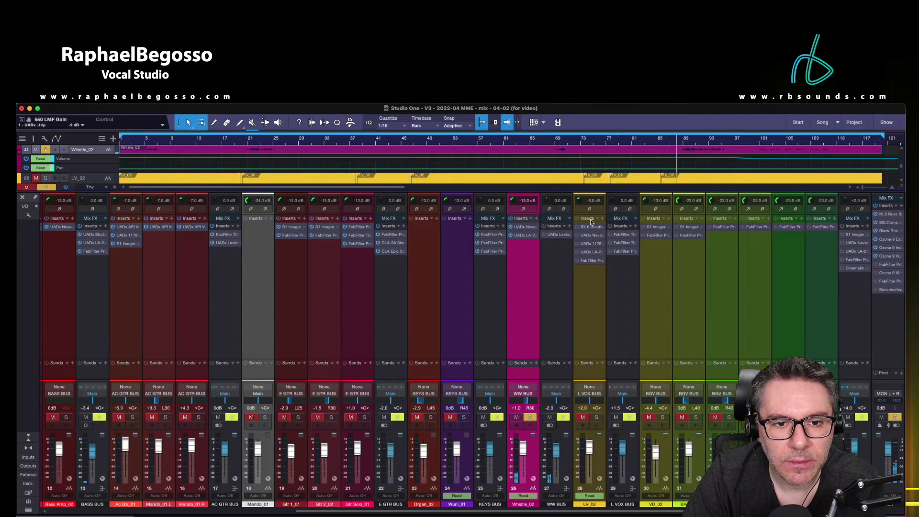
pyautogui.click(556, 234)
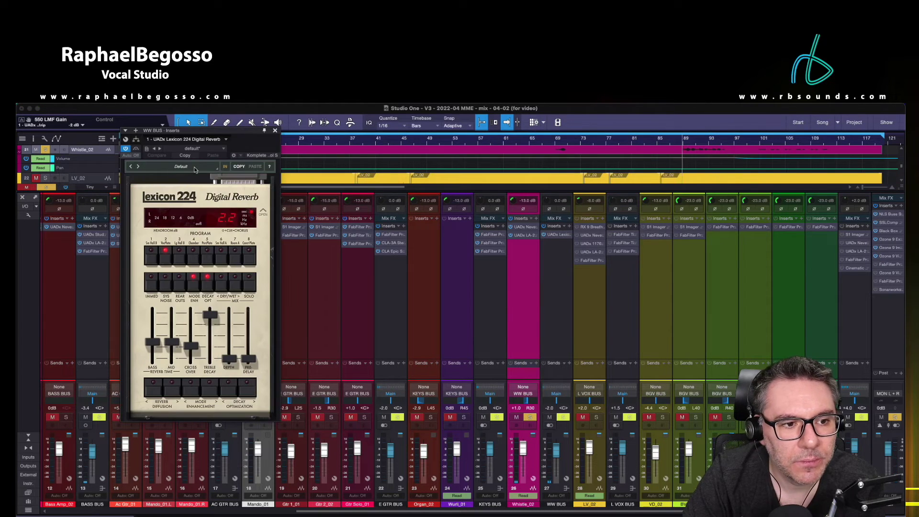
pyautogui.moveTo(216, 133); pyautogui.dragTo(541, 186)
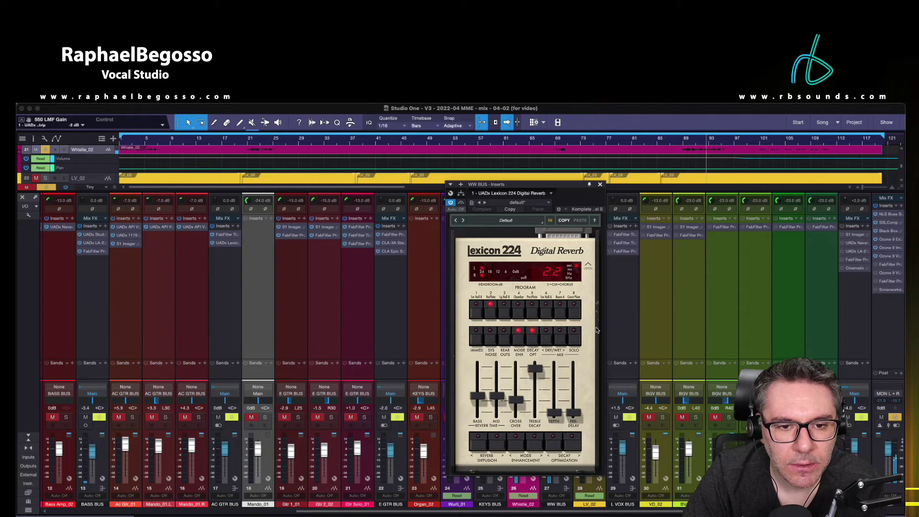
pyautogui.click(601, 185)
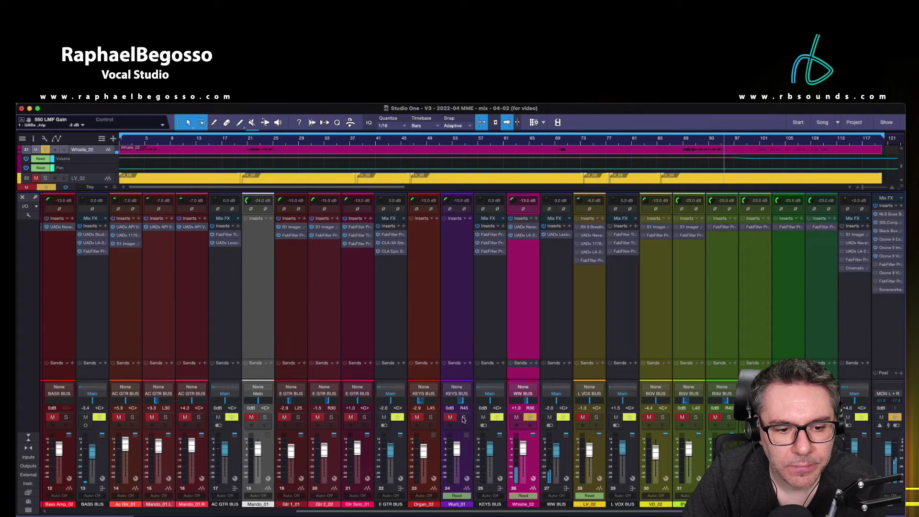
# Add the Wurli, organ, electric guitar, mandolin and acoustic guitar tracks to the soloed whistle.
pyautogui.click(462, 418)
pyautogui.click(430, 418)
pyautogui.click(364, 417)
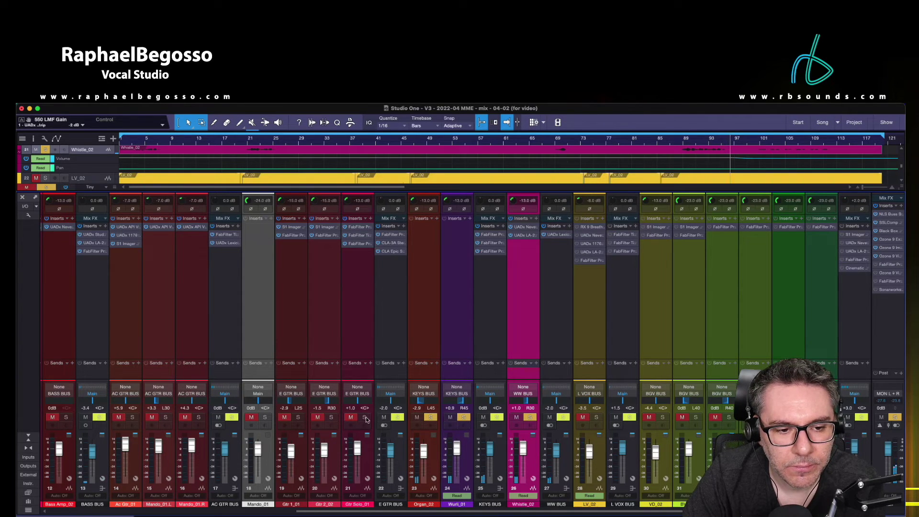
pyautogui.click(331, 418)
pyautogui.click(297, 417)
pyautogui.click(265, 417)
pyautogui.click(198, 417)
pyautogui.click(165, 417)
pyautogui.click(132, 417)
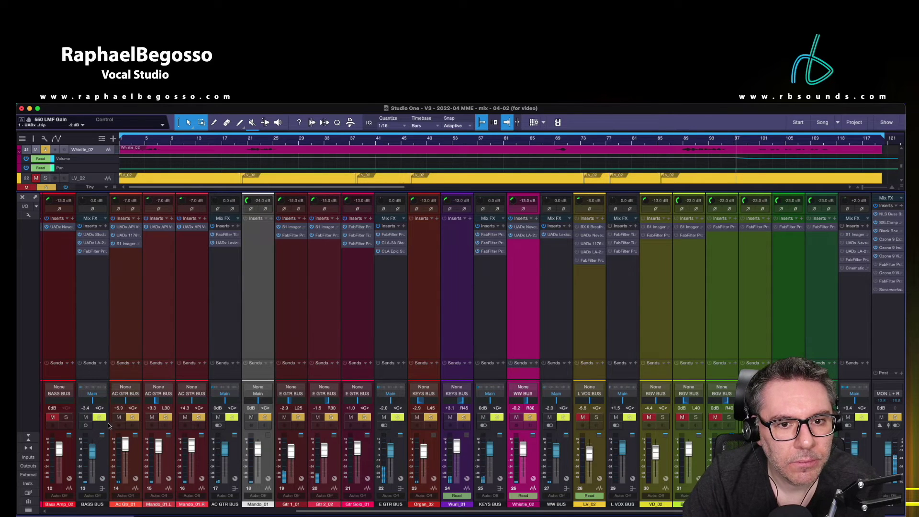
# Add the bass and drum tracks to the soloed instruments and play from about bar 82.
pyautogui.hscroll(-5, 115, 426)
pyautogui.moveTo(427, 417); pyautogui.dragTo(38, 420)
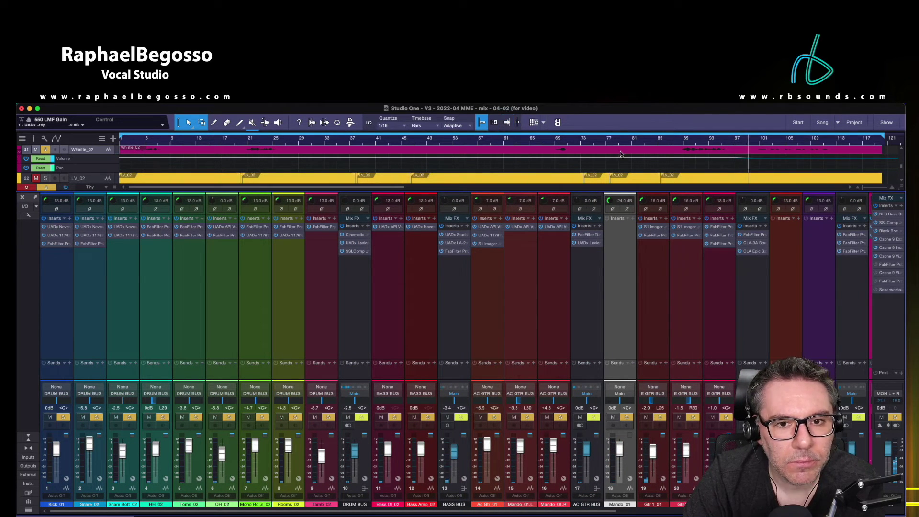
pyautogui.click(638, 139)
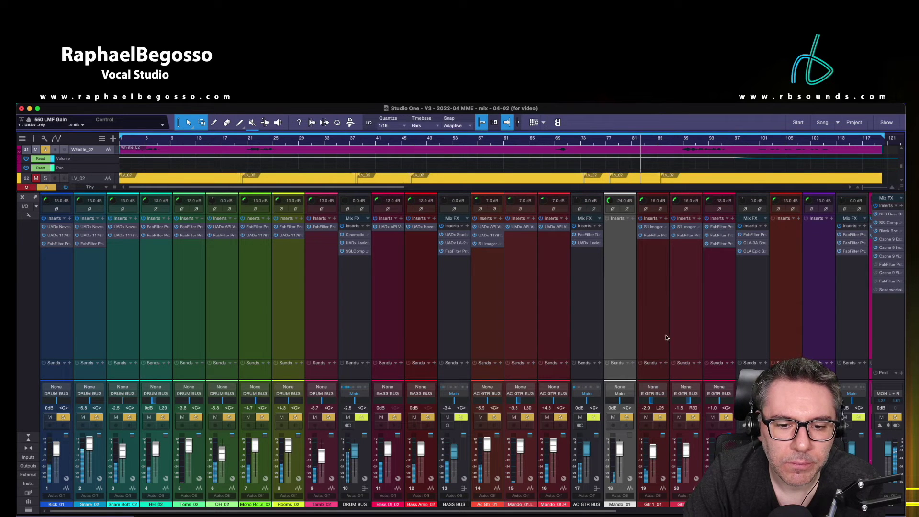
# Bring the LV_02 lead vocal channel and its enlarged waveform into view and examine the vocal's level across the song.
pyautogui.hscroll(5, 671, 335)
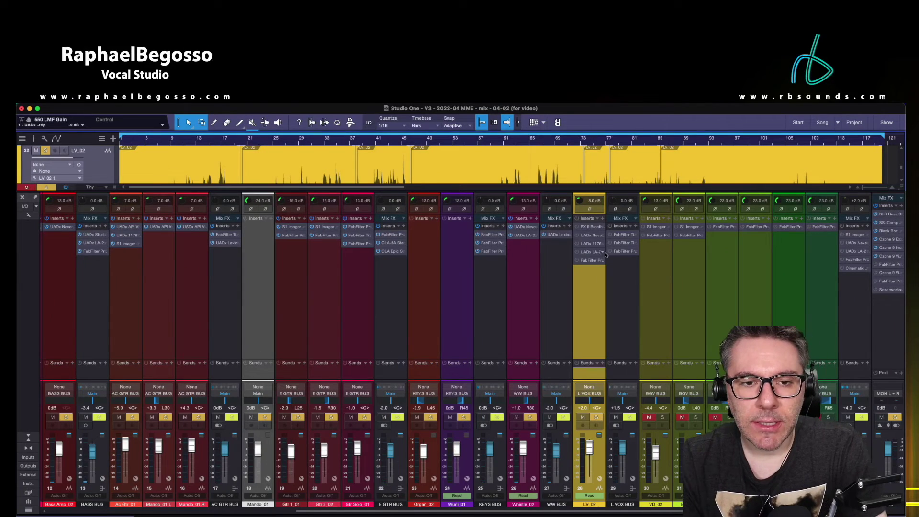
pyautogui.scroll(-1, 533, 164)
pyautogui.scroll(-2, 533, 164)
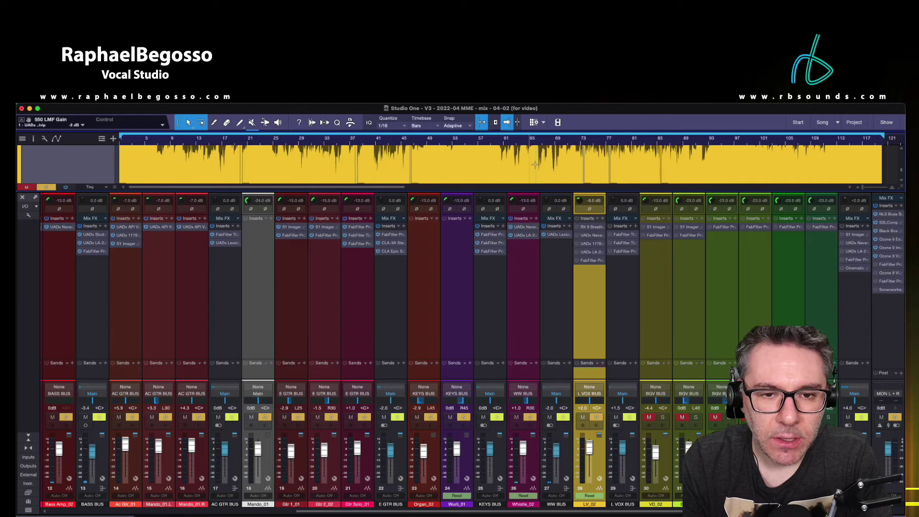
pyautogui.scroll(2, 535, 164)
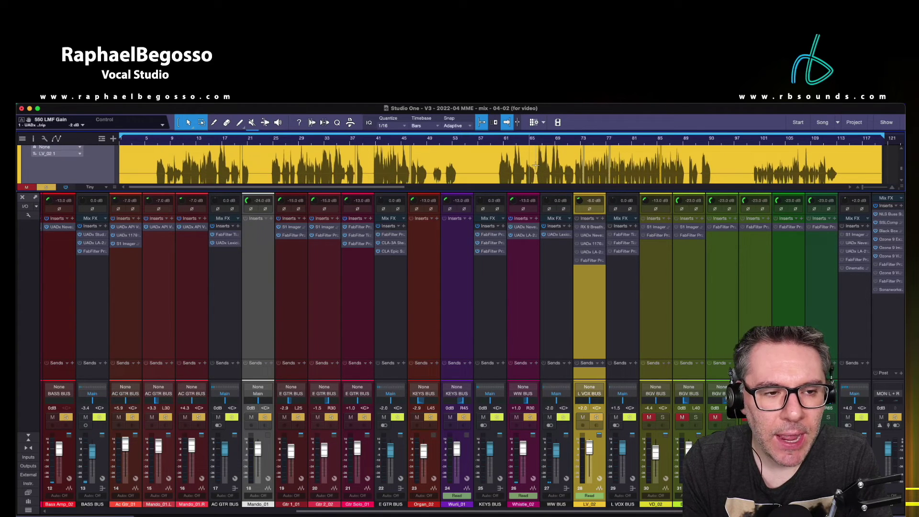
pyautogui.scroll(-1, 535, 164)
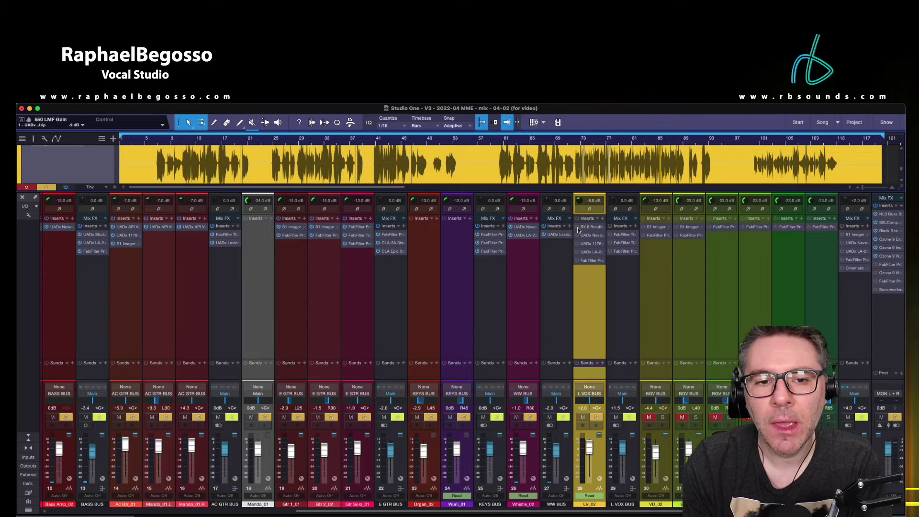
# Turn on RX 9 Breath Control on LV_02, view its settings and play the mix from about bar 60.
pyautogui.click(597, 229)
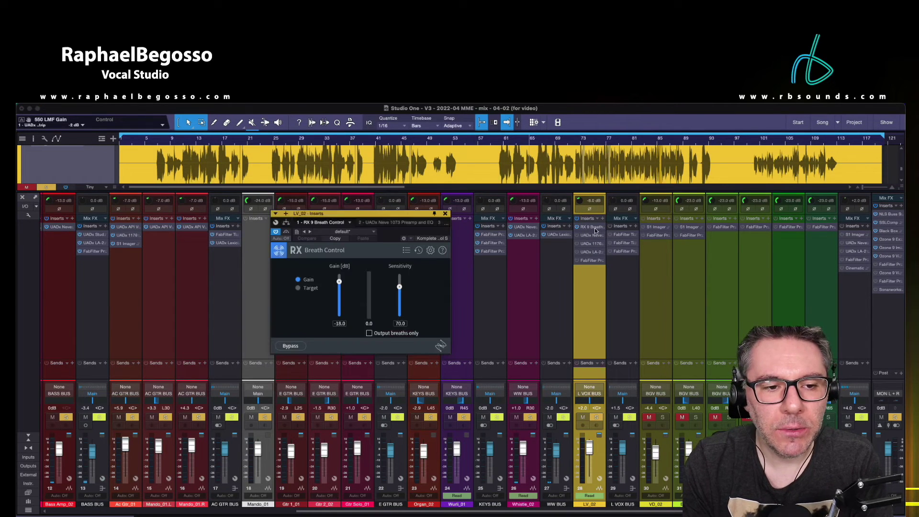
pyautogui.moveTo(500, 139); pyautogui.dragTo(500, 141)
pyautogui.press('space')
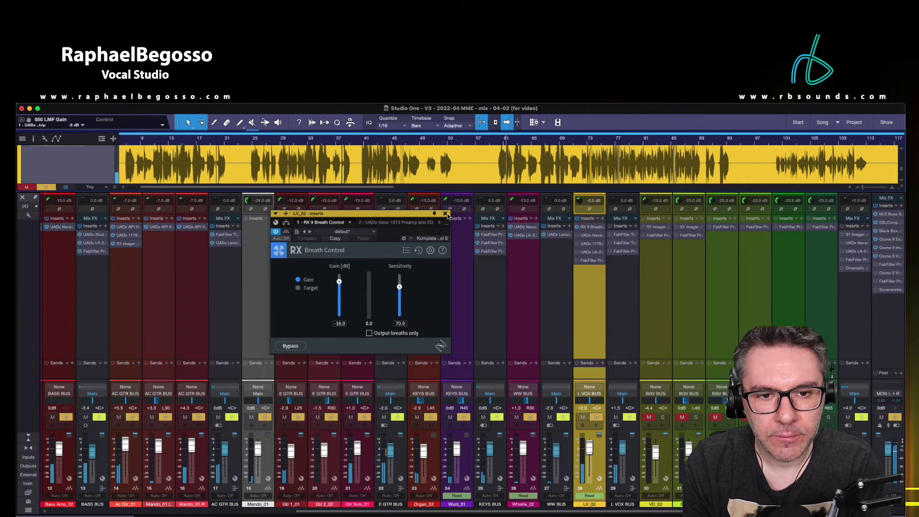
pyautogui.click(446, 215)
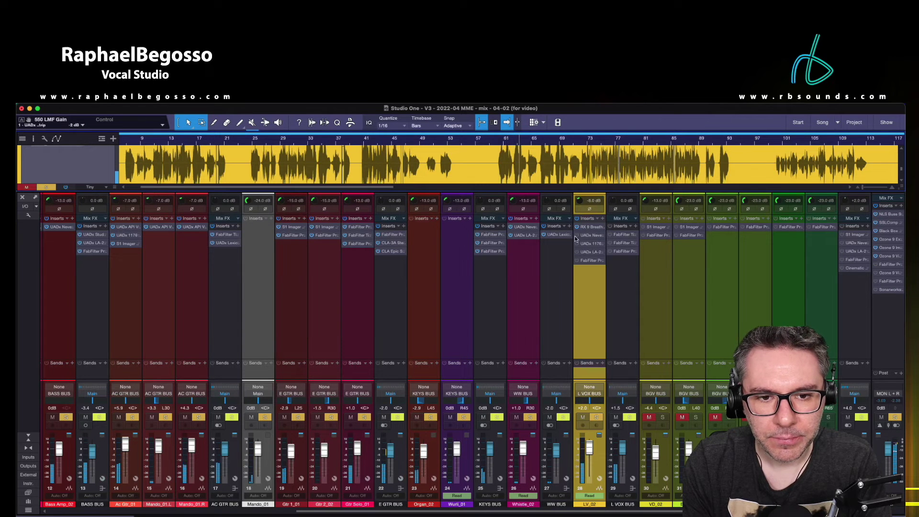
# Turn on the UADx Neve 1073 Preamp and EQ on LV_02 and review its settings during playback.
pyautogui.doubleClick(589, 237)
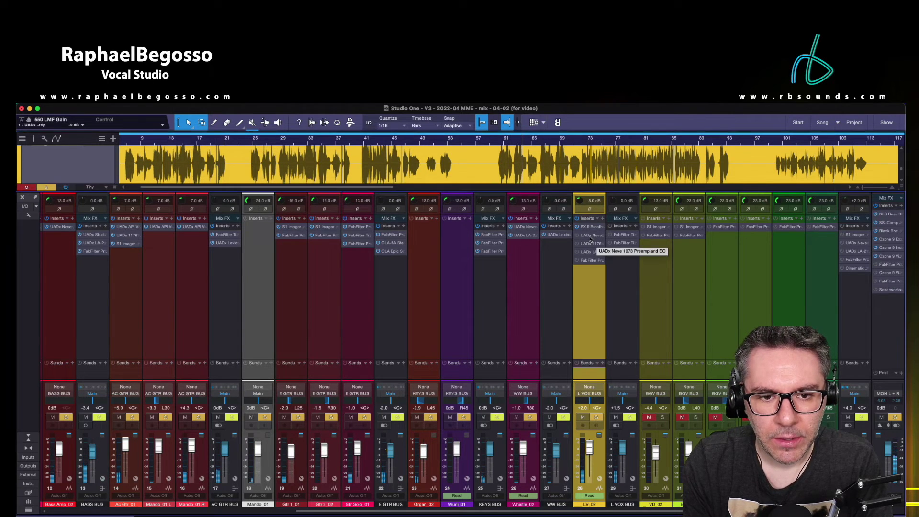
pyautogui.click(594, 237)
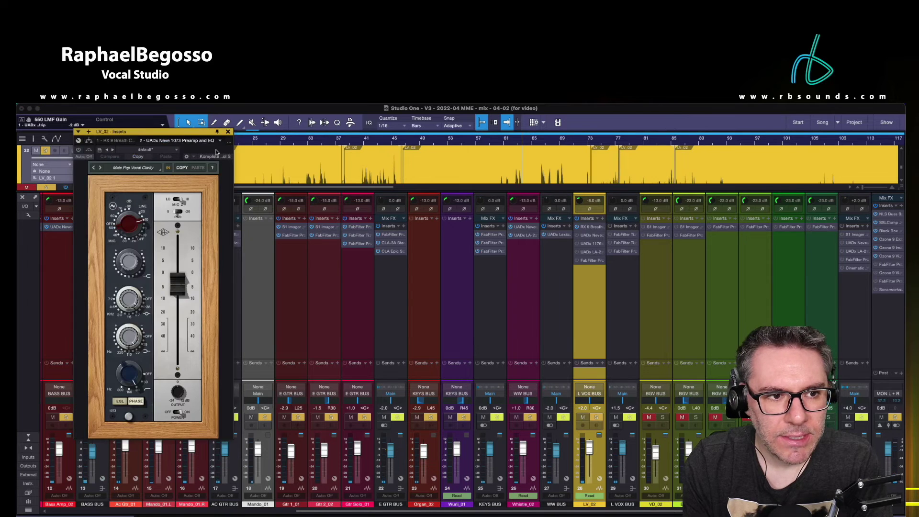
pyautogui.moveTo(192, 134); pyautogui.dragTo(441, 177)
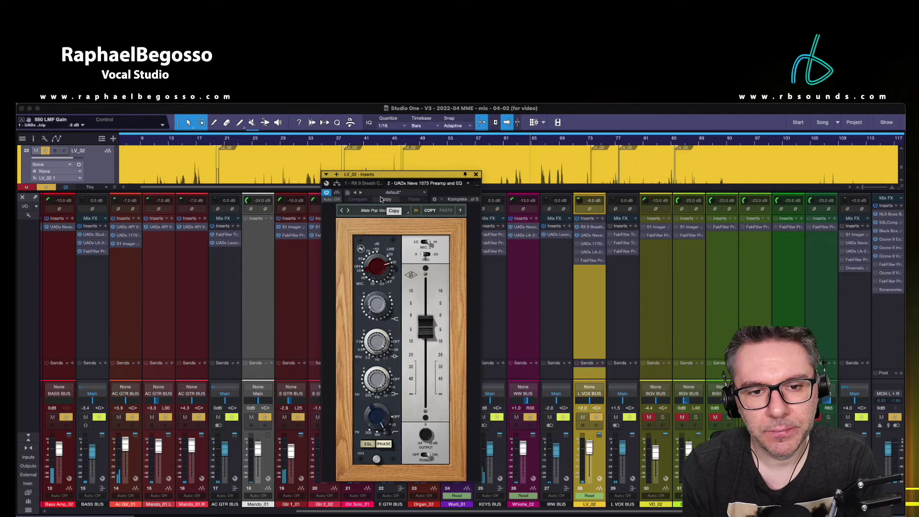
pyautogui.click(476, 174)
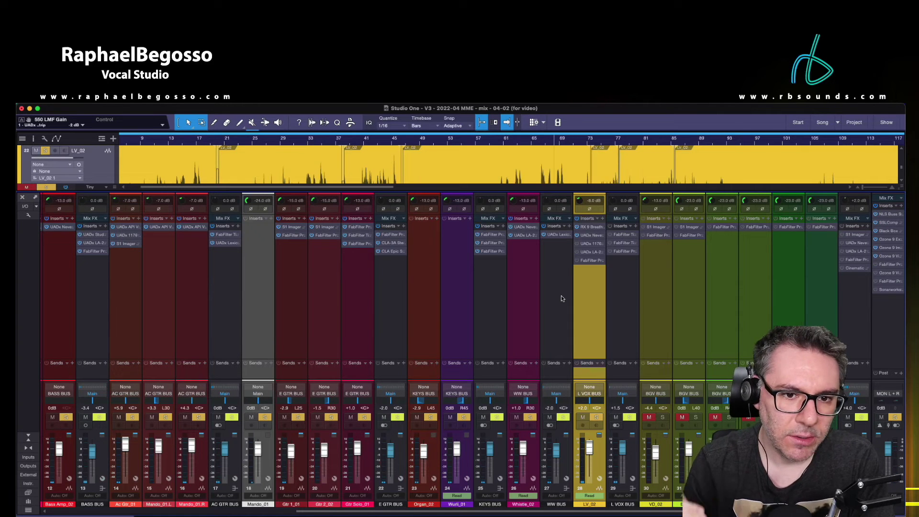
# Review the LV_02 waveform's dynamics and show the vocal's UADx 1176AE and LA-2A Silver compressors side by side.
pyautogui.scroll(-2, 583, 169)
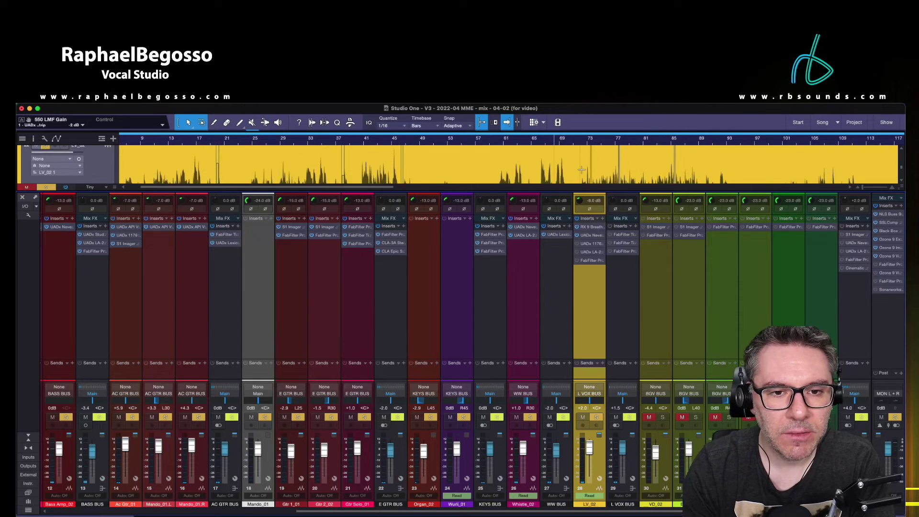
pyautogui.scroll(-2, 582, 170)
pyautogui.scroll(-2, 582, 173)
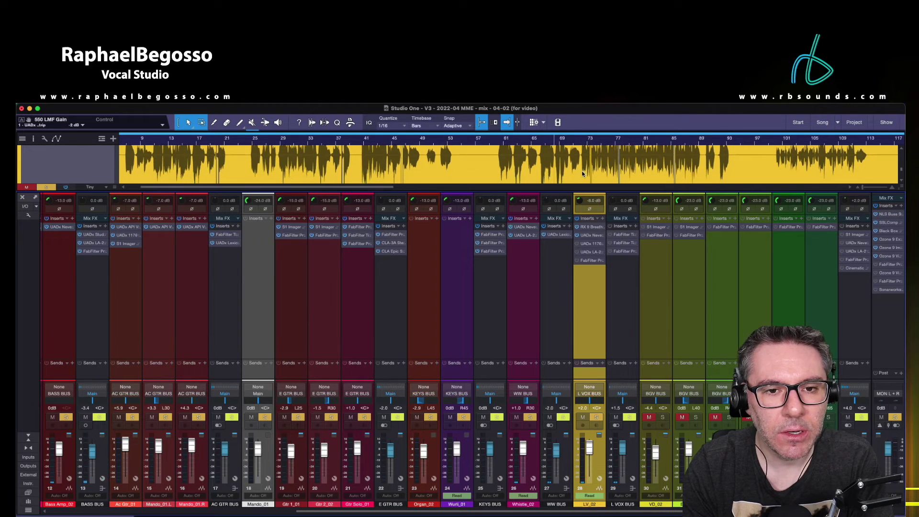
pyautogui.scroll(-5, 582, 174)
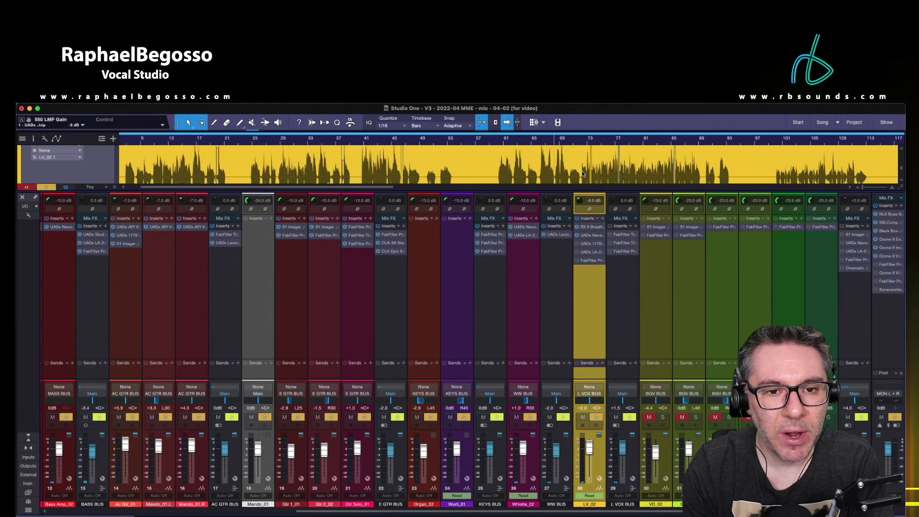
pyautogui.scroll(-3, 582, 173)
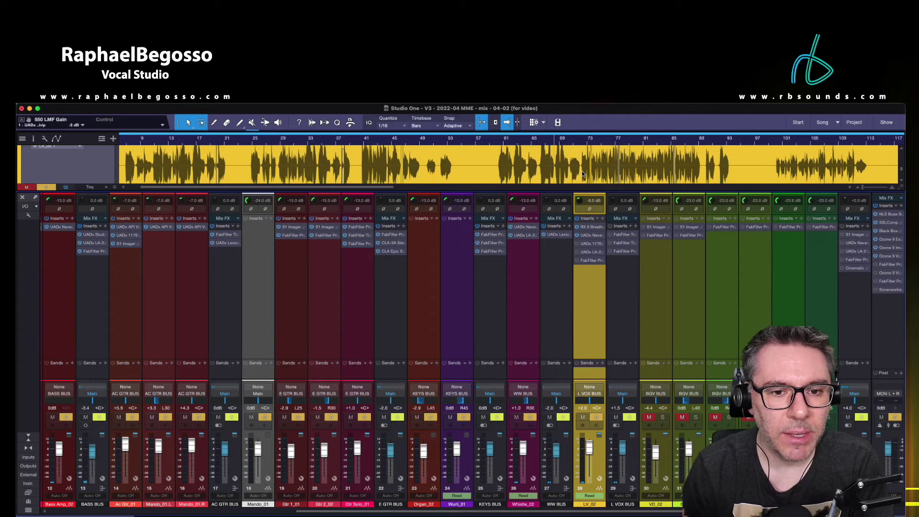
pyautogui.click(590, 245)
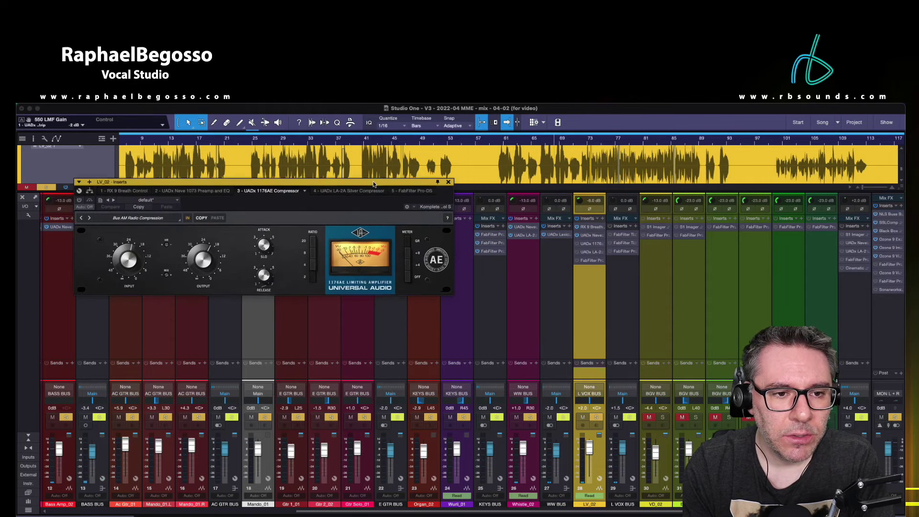
pyautogui.moveTo(376, 189); pyautogui.dragTo(373, 150)
pyautogui.click(594, 252)
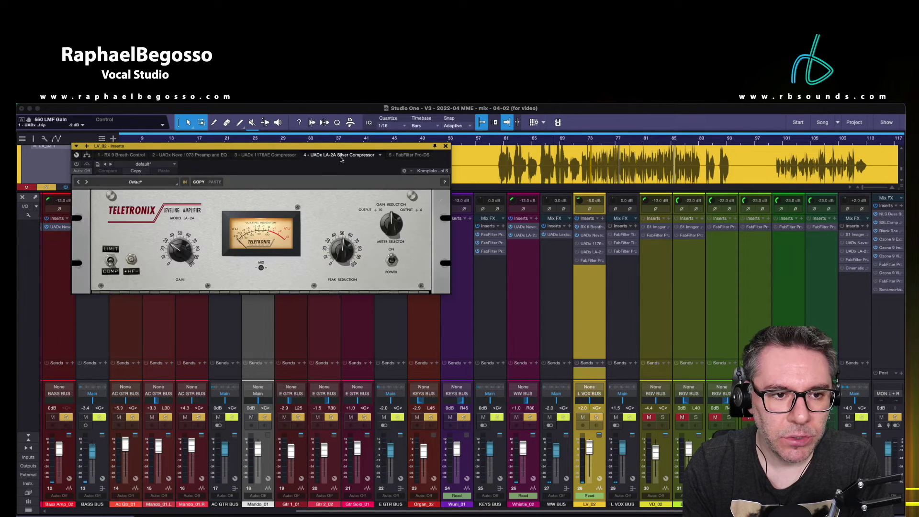
pyautogui.moveTo(335, 146); pyautogui.dragTo(759, 273)
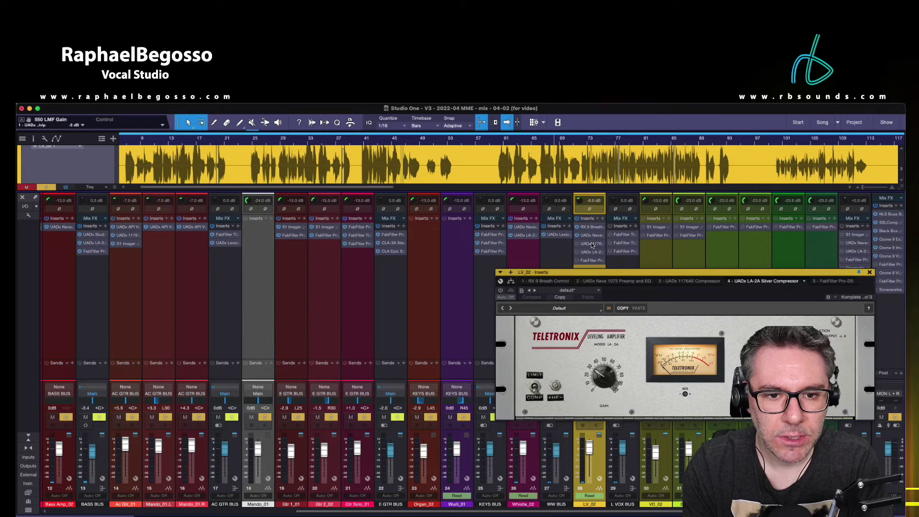
pyautogui.click(592, 243)
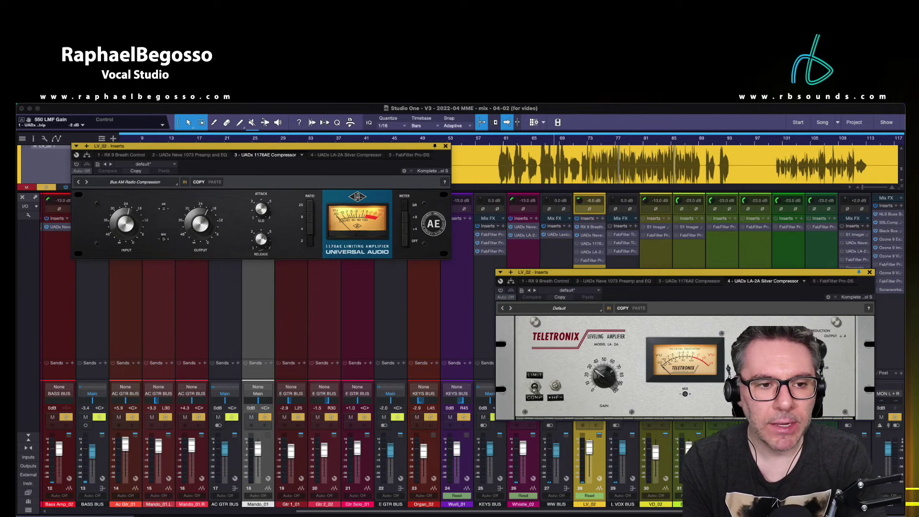
# Turn on the UADx 1176AE and LA-2A Silver compressors on LV_02, play from about bar 60 and close both plug-in windows.
pyautogui.click(578, 244)
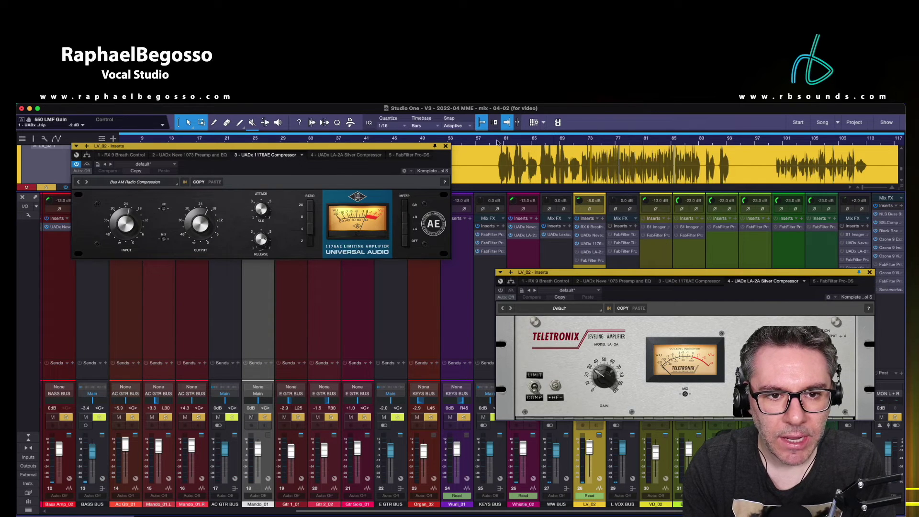
pyautogui.press('space')
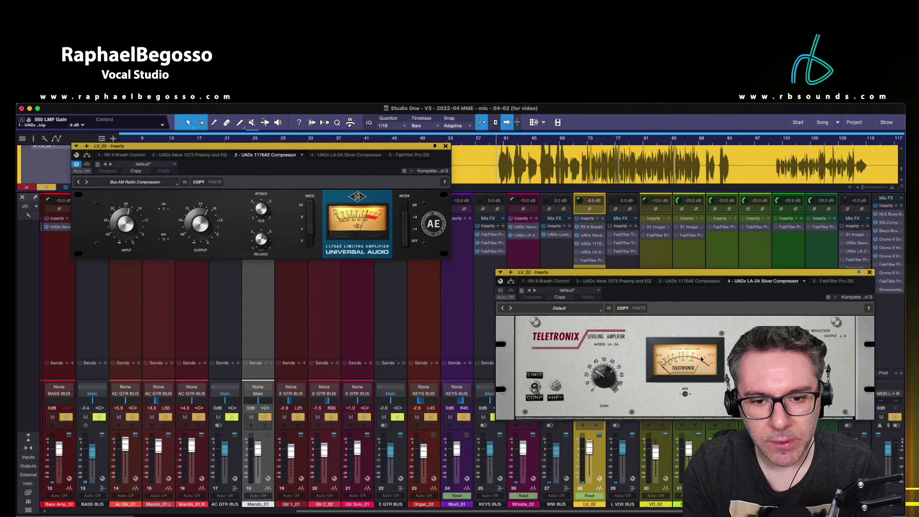
pyautogui.click(577, 253)
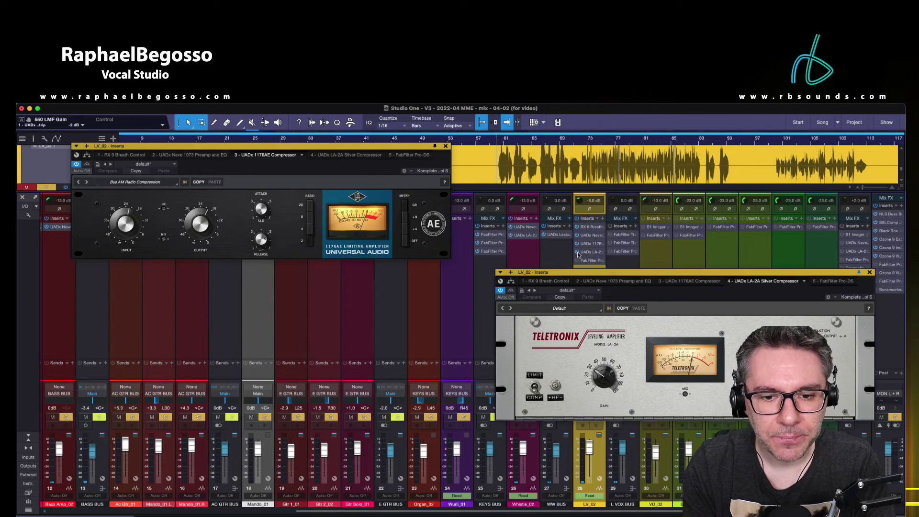
pyautogui.press('space')
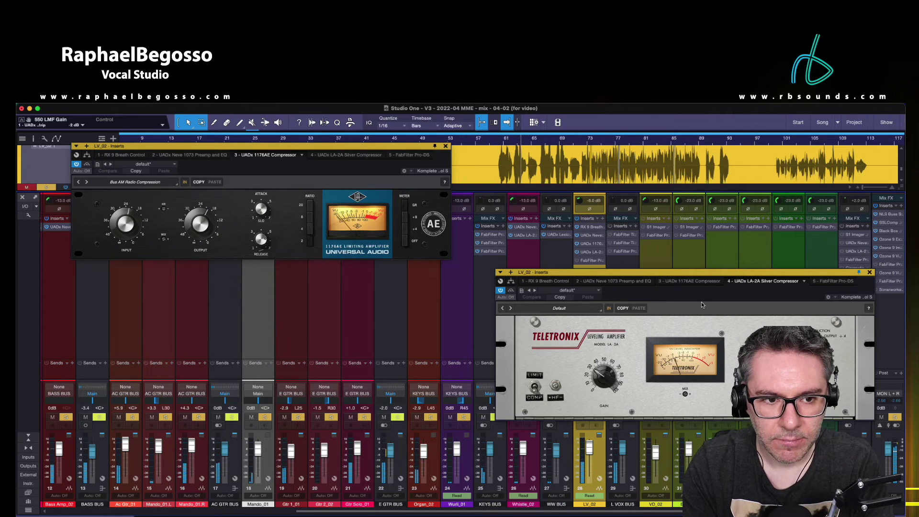
pyautogui.click(870, 273)
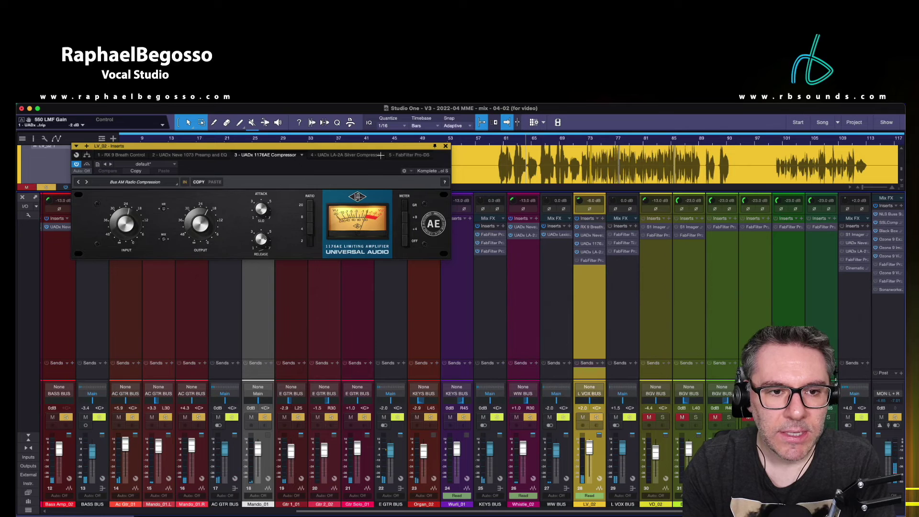
pyautogui.click(446, 146)
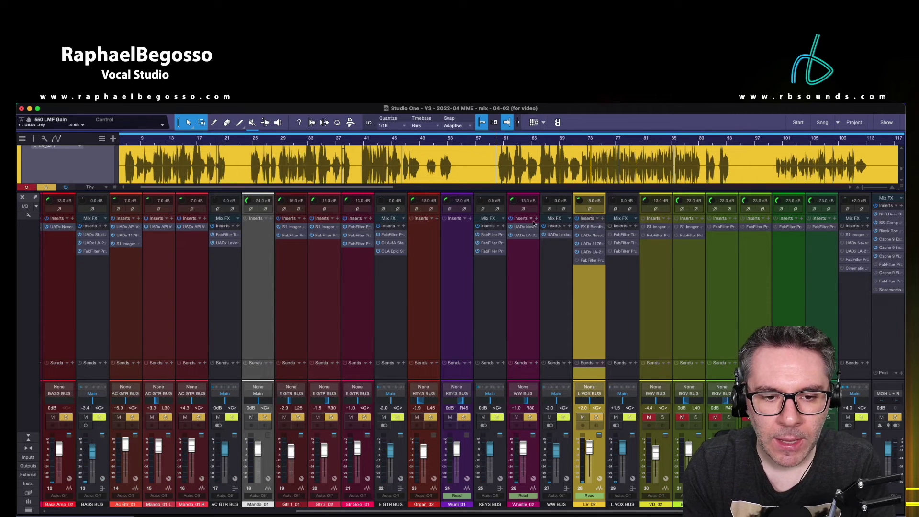
# Turn on the FabFilter Pro-DS de-esser on LV_02 and watch it work on the vocal during playback.
pyautogui.click(589, 260)
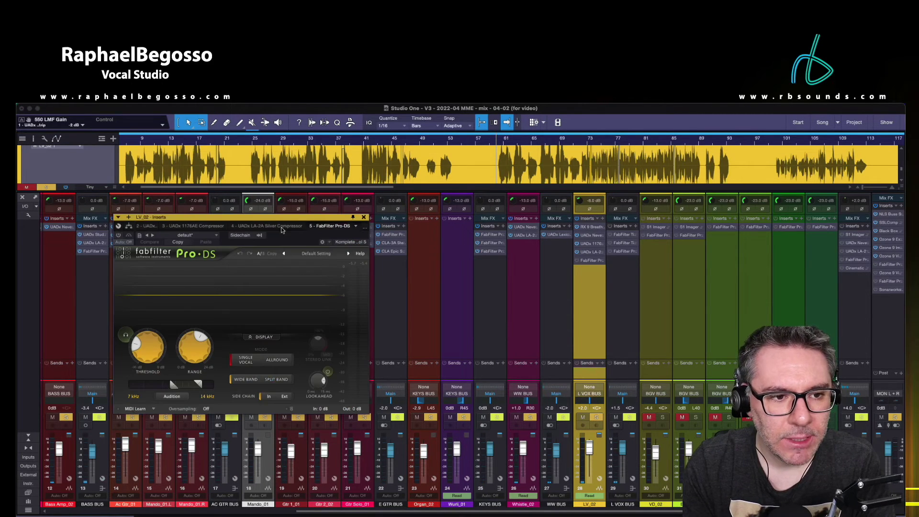
pyautogui.moveTo(297, 220); pyautogui.dragTo(486, 227)
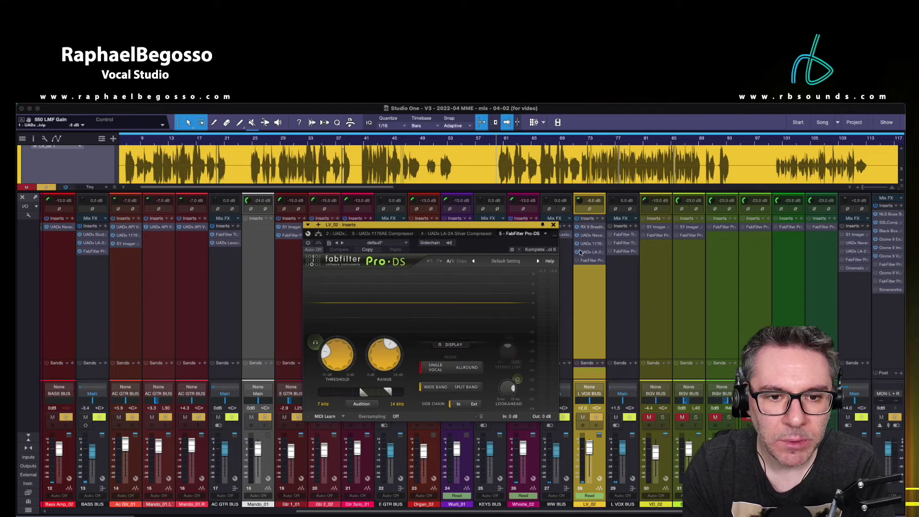
pyautogui.click(554, 225)
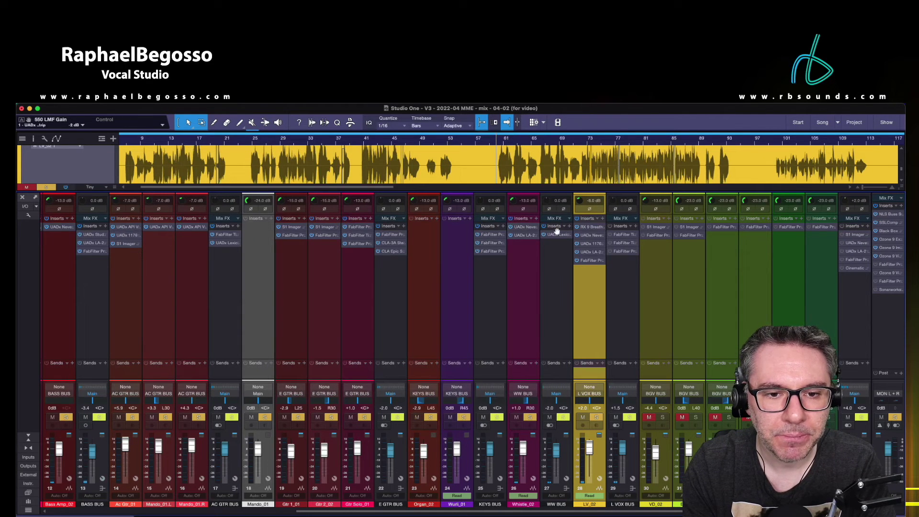
pyautogui.click(592, 261)
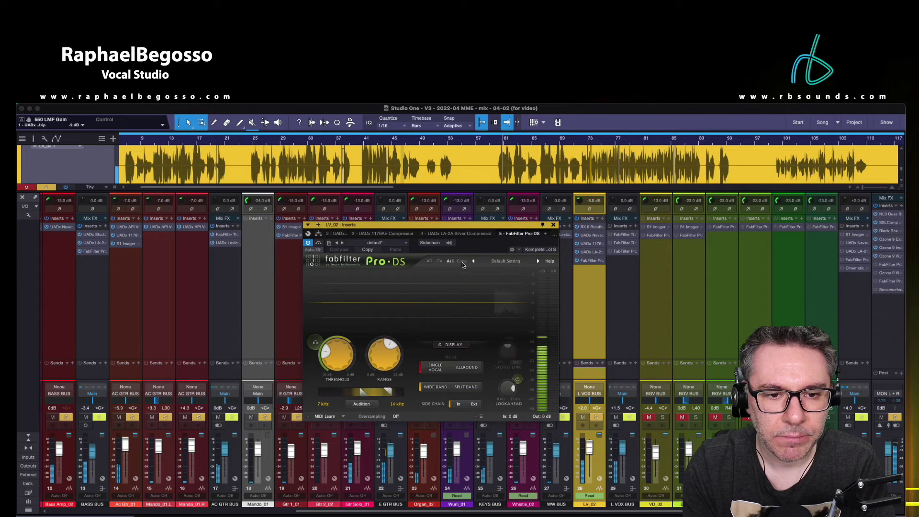
pyautogui.click(309, 243)
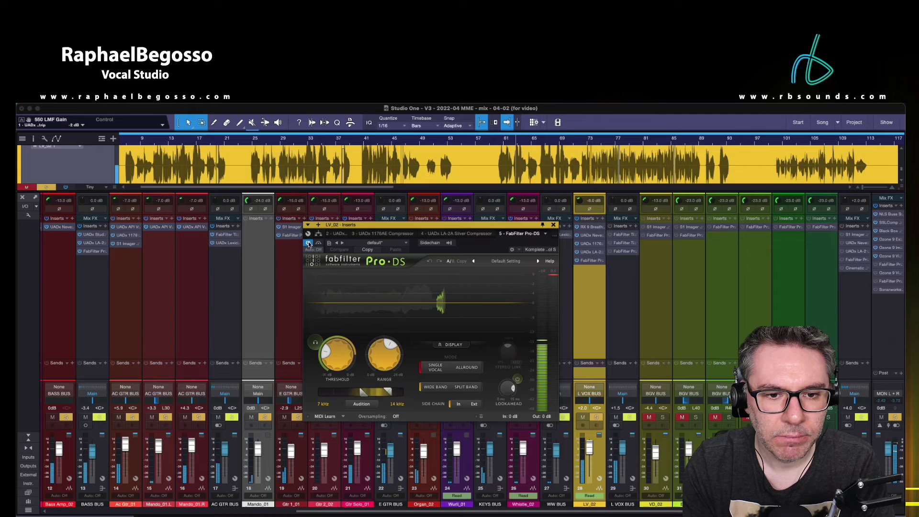
pyautogui.click(554, 225)
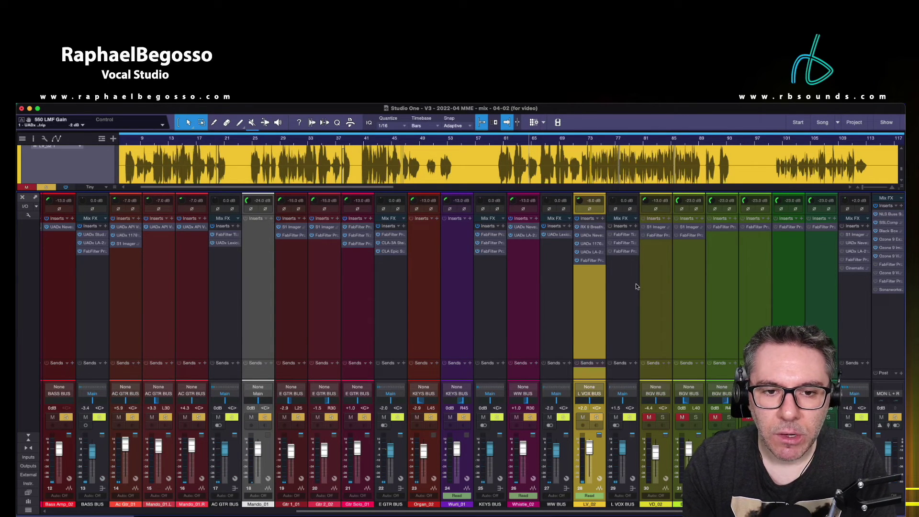
# Turn on the first FabFilter Timeless 3 delay on L VOX BUS and play the mix from about bar 60.
pyautogui.click(623, 235)
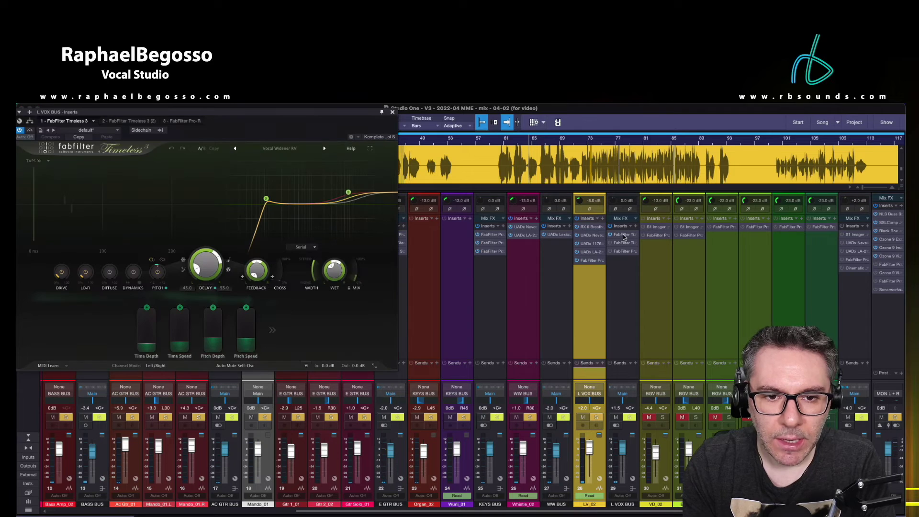
pyautogui.click(392, 112)
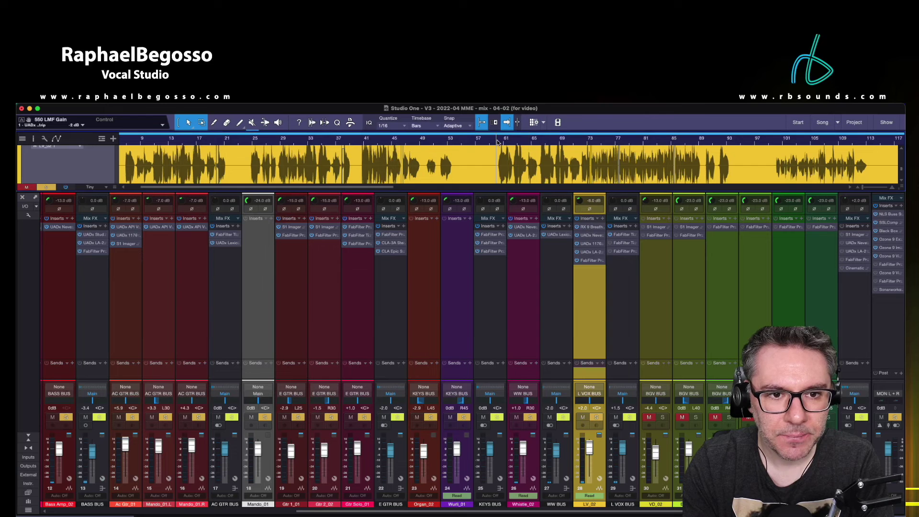
pyautogui.press('space')
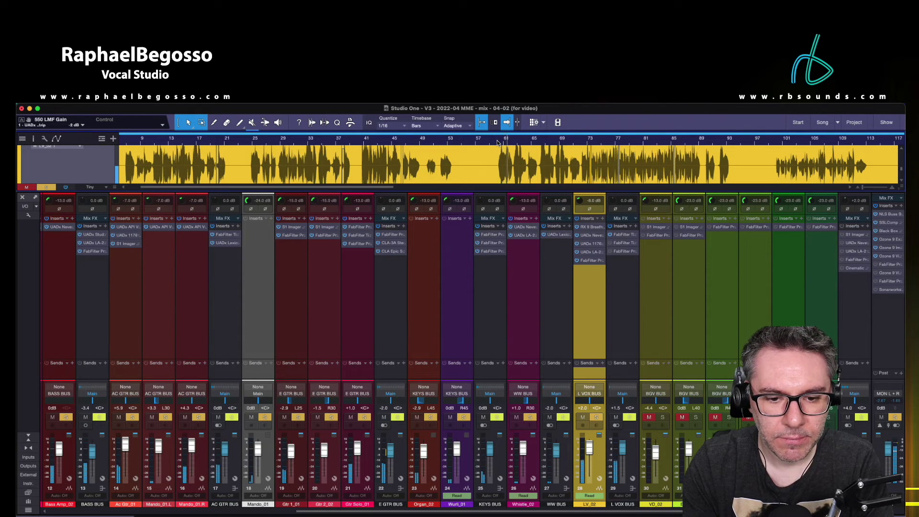
# Turn on the second FabFilter Timeless 3 delay on L VOX BUS and review the first one's settings during playback.
pyautogui.click(624, 244)
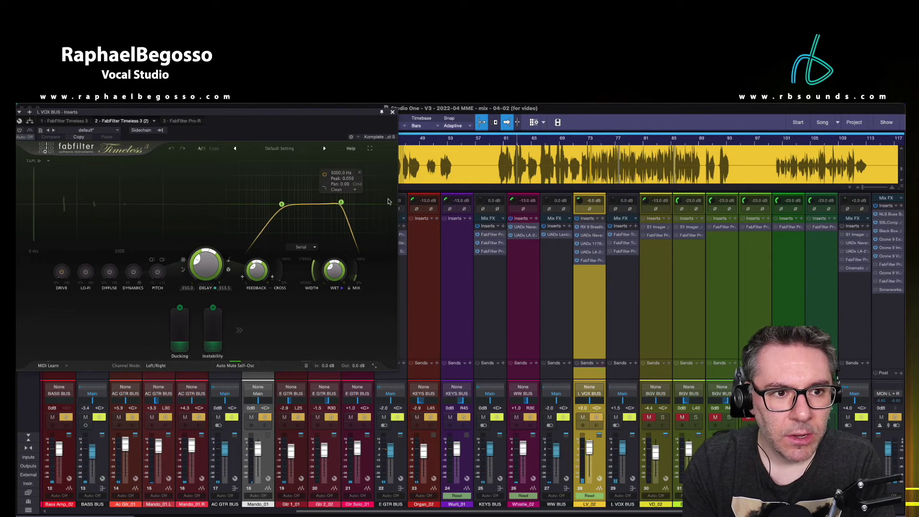
pyautogui.click(19, 131)
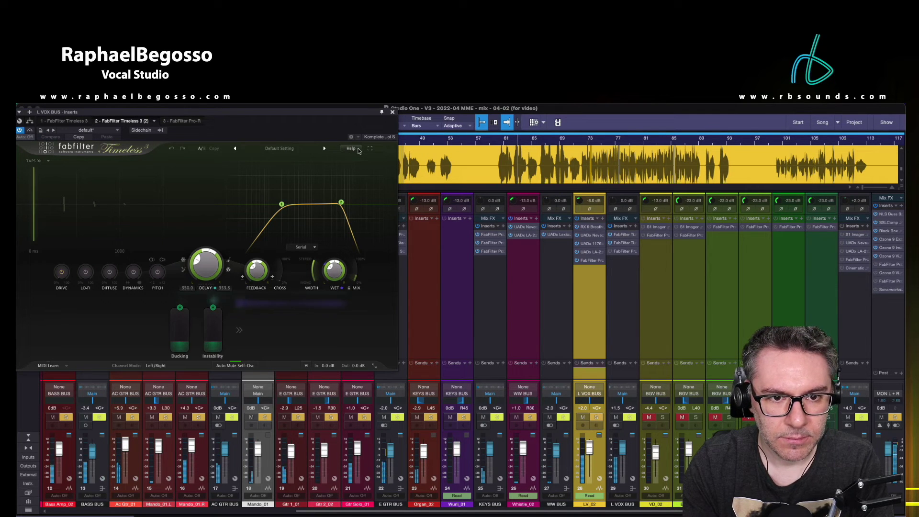
pyautogui.click(392, 112)
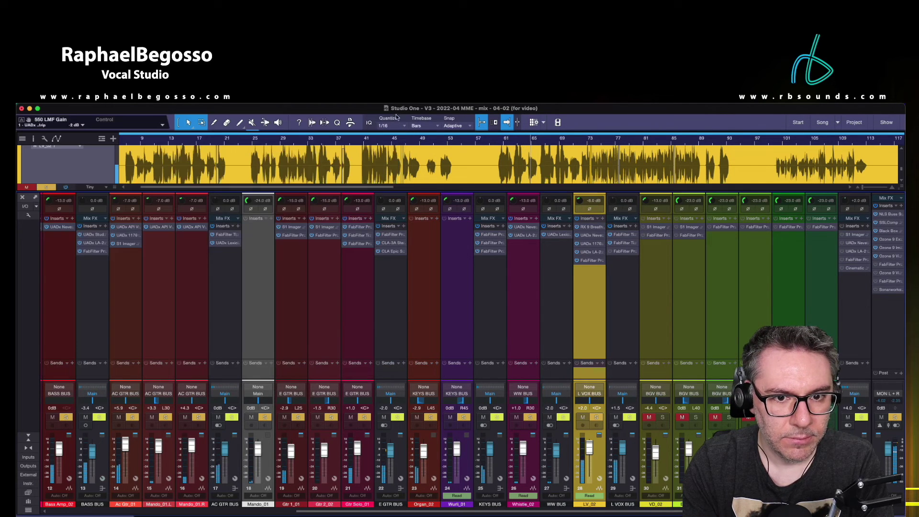
pyautogui.click(623, 235)
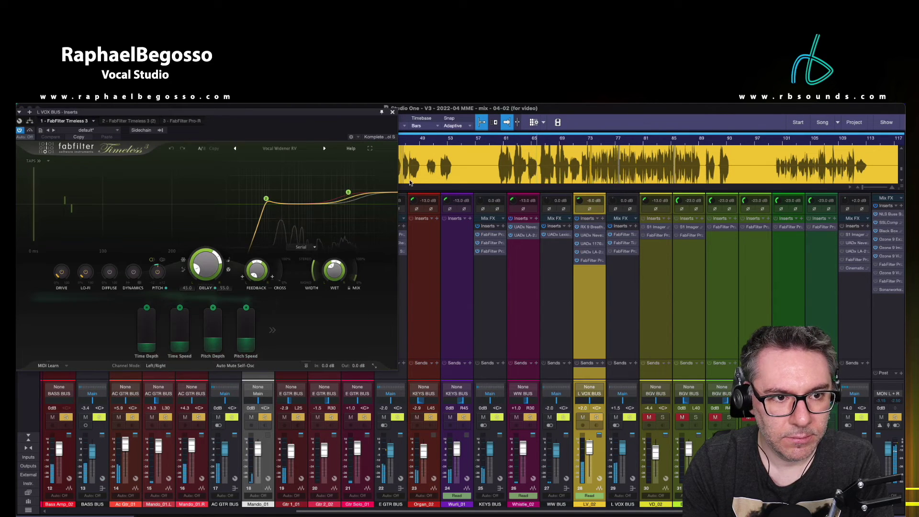
pyautogui.click(392, 113)
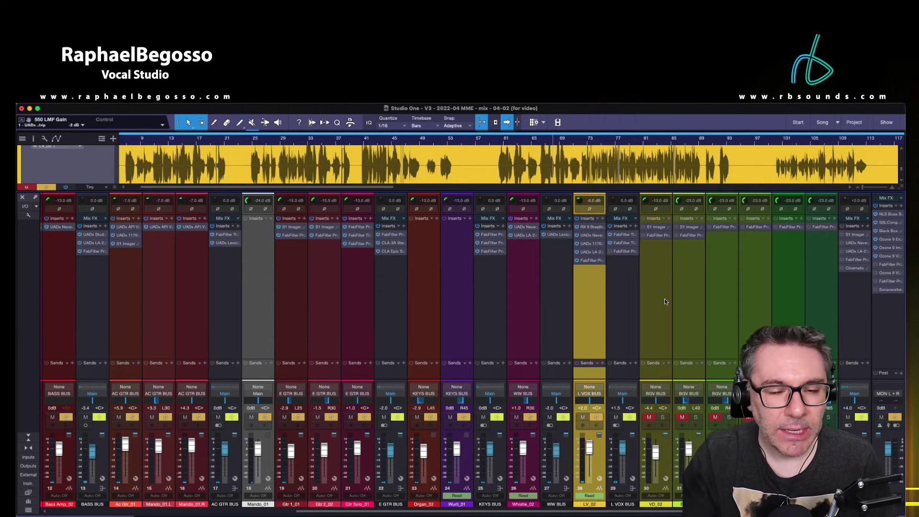
# Turn on the FabFilter Pro-R reverb on L VOX BUS and listen to it during playback.
pyautogui.click(623, 234)
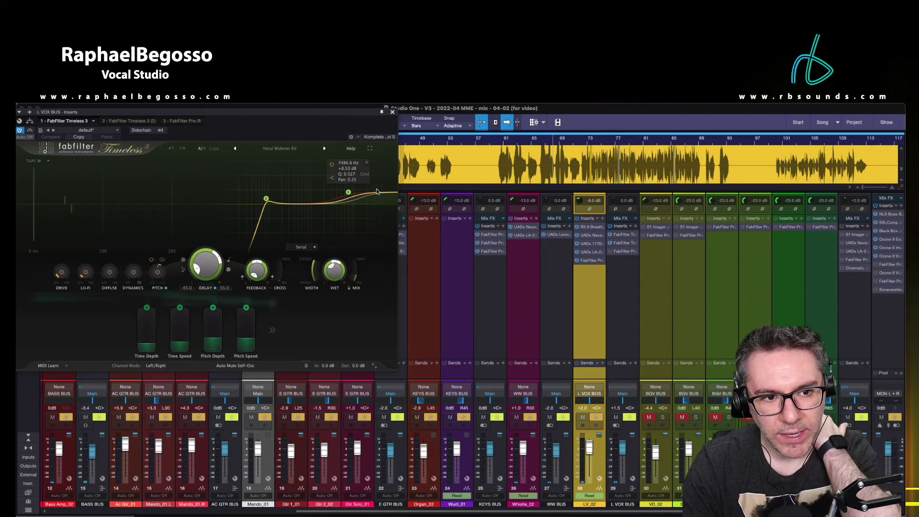
pyautogui.click(393, 112)
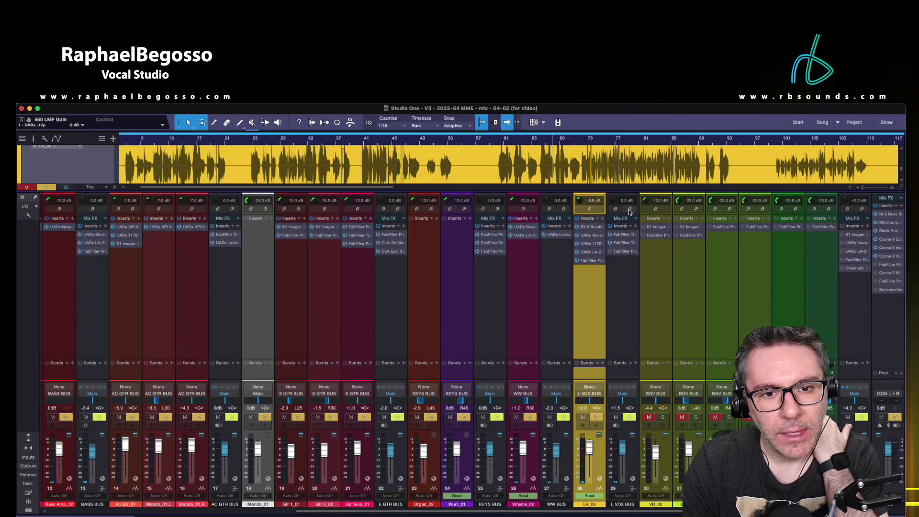
pyautogui.click(623, 252)
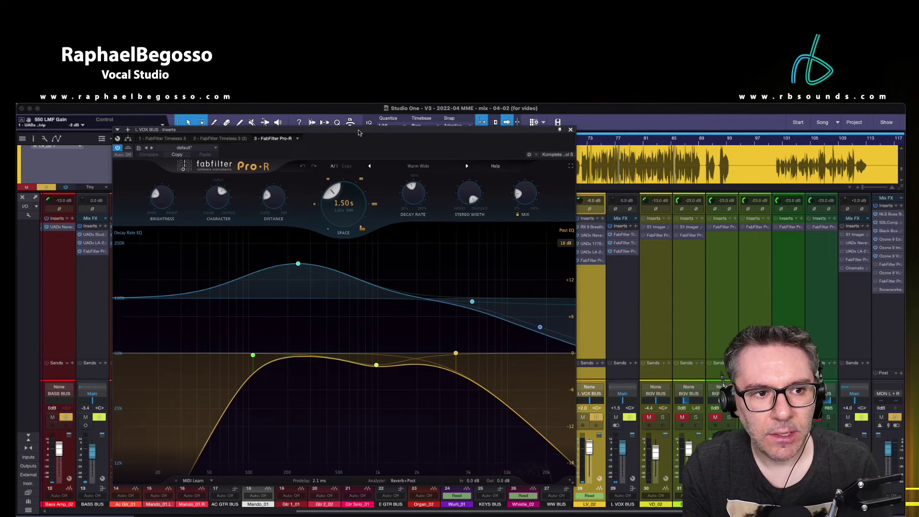
pyautogui.moveTo(353, 131); pyautogui.dragTo(476, 168)
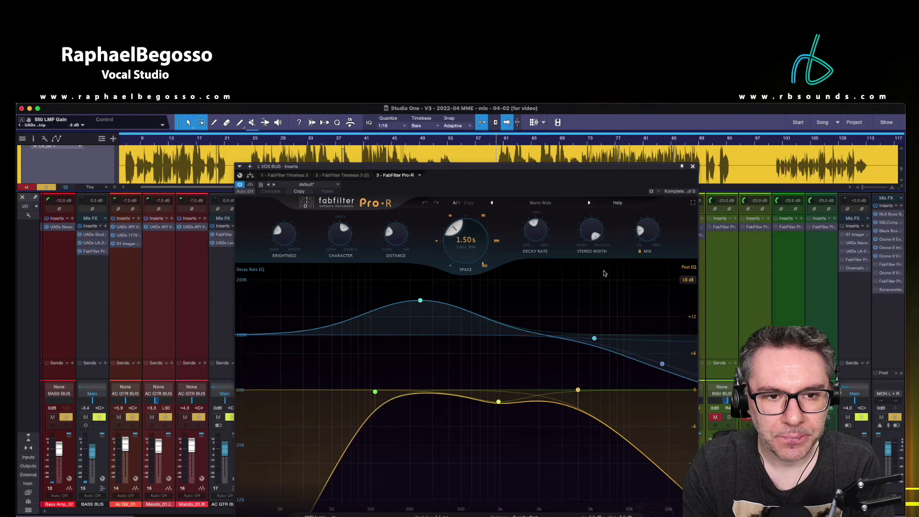
pyautogui.press('space')
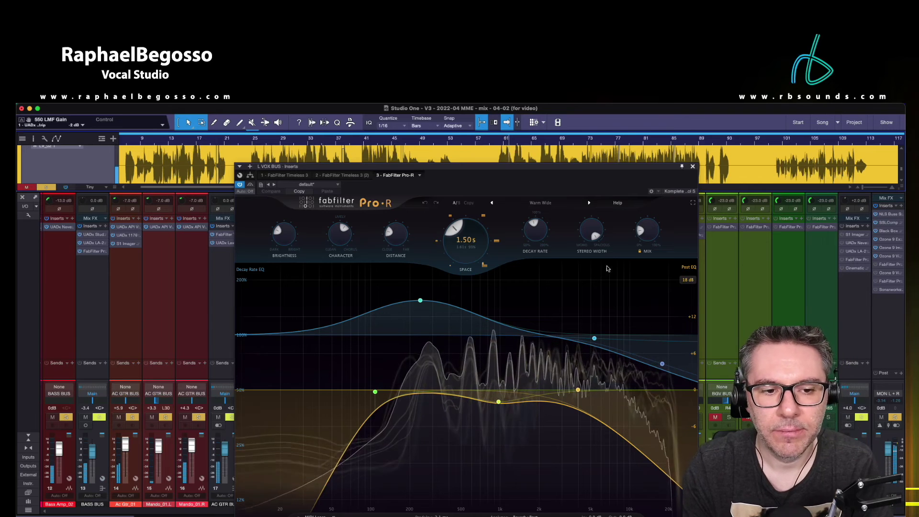
pyautogui.click(693, 168)
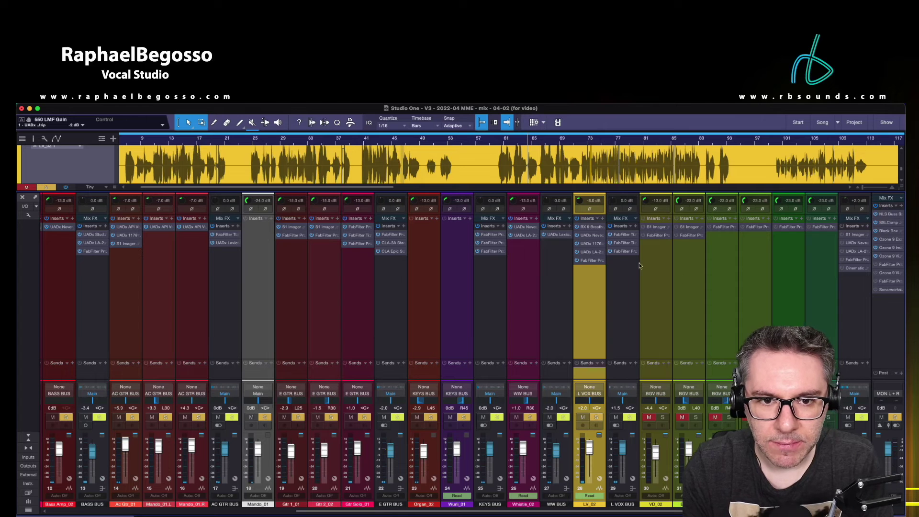
# Turn on the S1 Stereo Imager on the VD_02 and BV 1_02 backing vocal tracks.
pyautogui.scroll(-6, 644, 162)
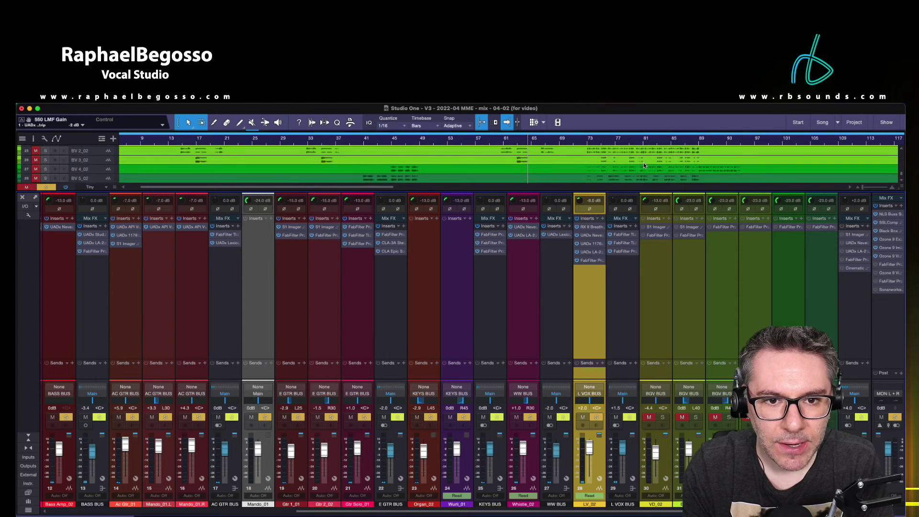
pyautogui.scroll(3, 643, 165)
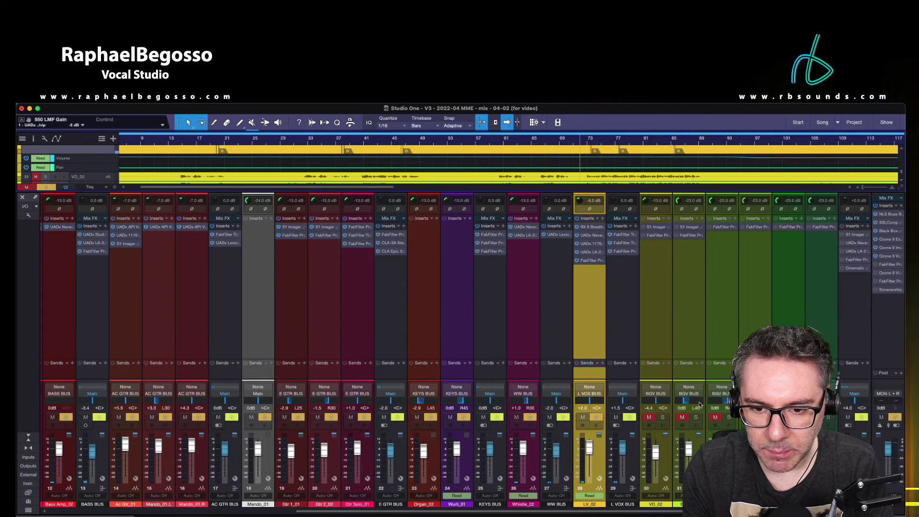
pyautogui.click(657, 227)
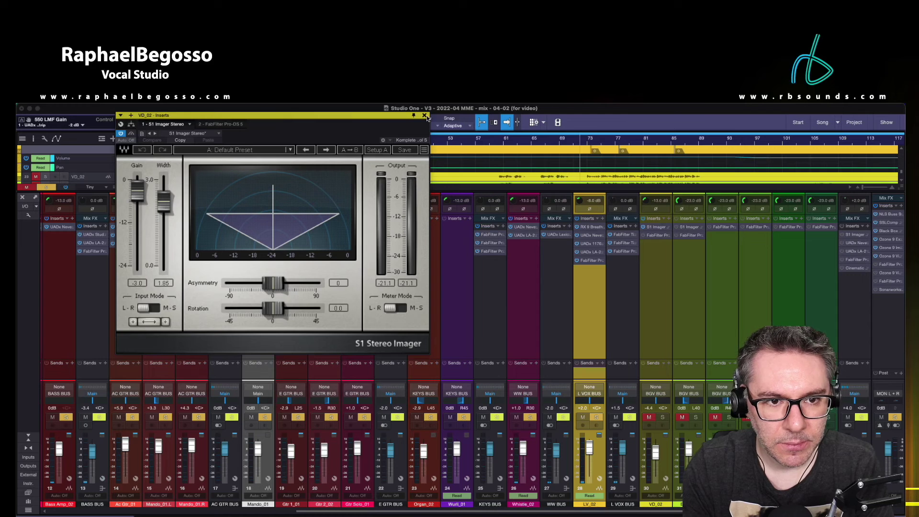
pyautogui.click(663, 226)
pyautogui.click(663, 227)
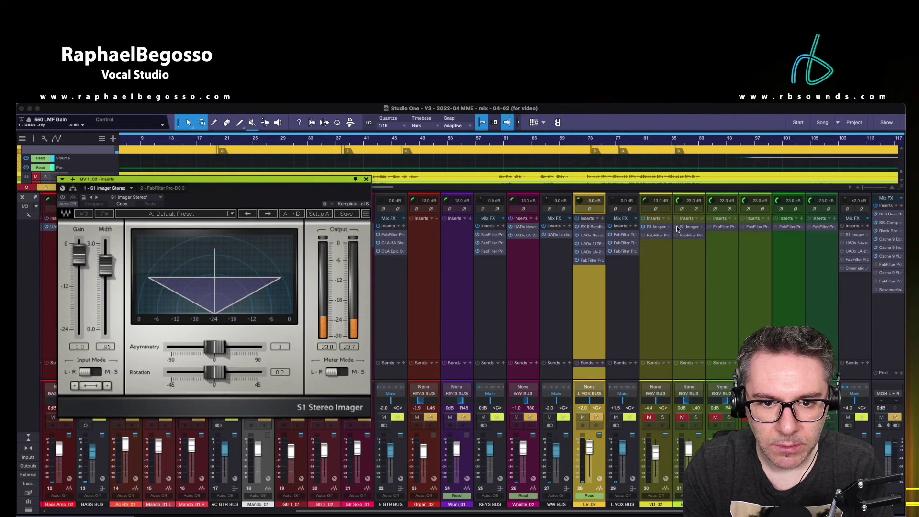
pyautogui.click(367, 180)
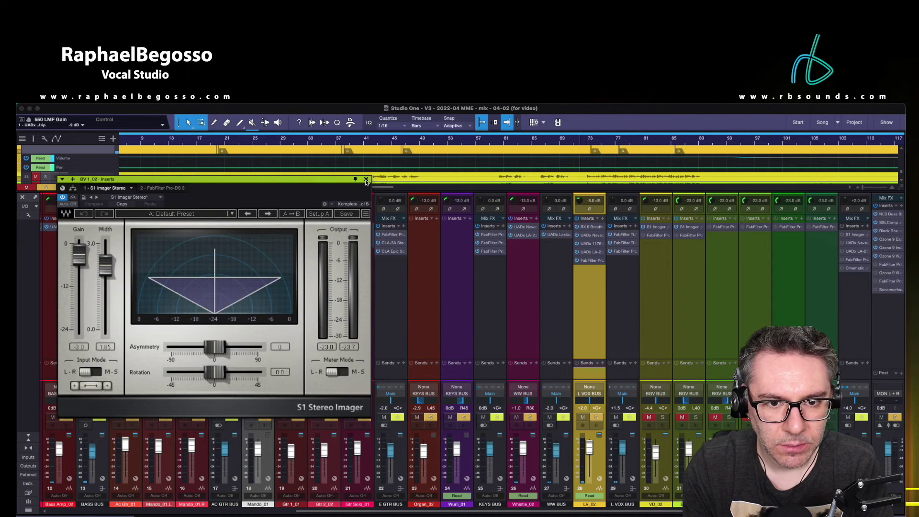
pyautogui.click(366, 180)
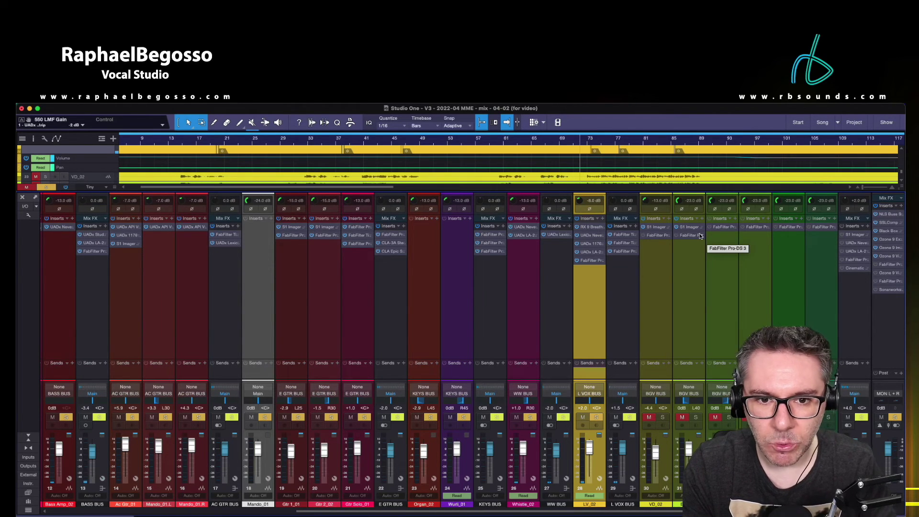
# Turn on the FabFilter Pro-DS de-esser on VD_02 and BV 1_02.
pyautogui.click(658, 237)
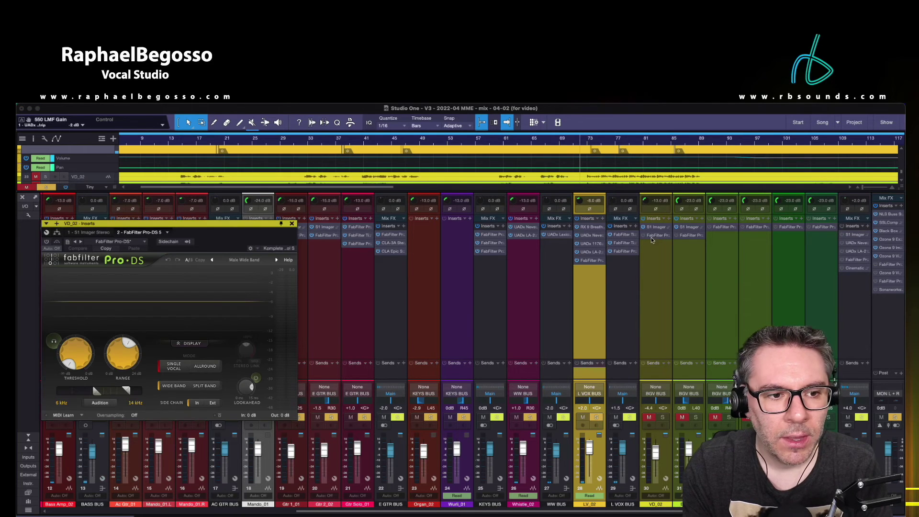
pyautogui.click(292, 224)
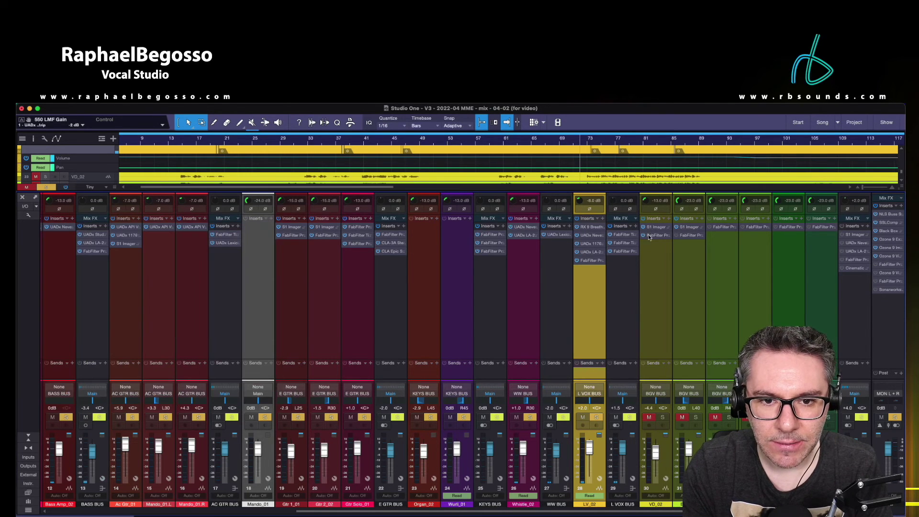
pyautogui.click(690, 235)
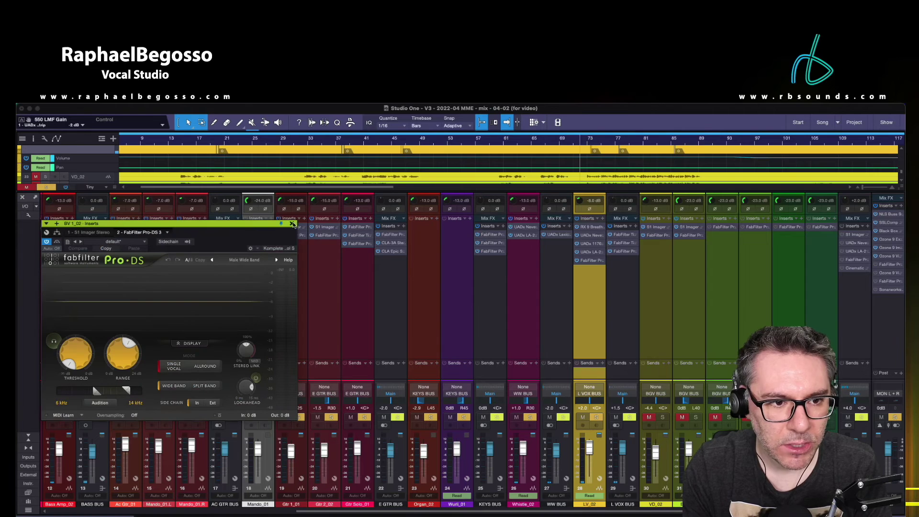
pyautogui.click(293, 224)
# Turn on the FabFilter Pro-DS de-esser on BV 2_02, BV 3_02, BV 4_02 and BV 5_02.
pyautogui.click(724, 227)
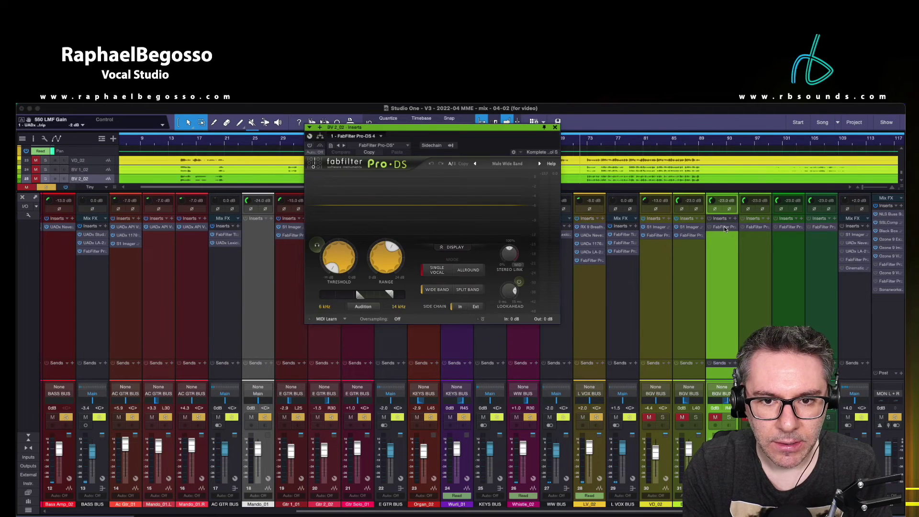
pyautogui.click(555, 128)
pyautogui.click(759, 228)
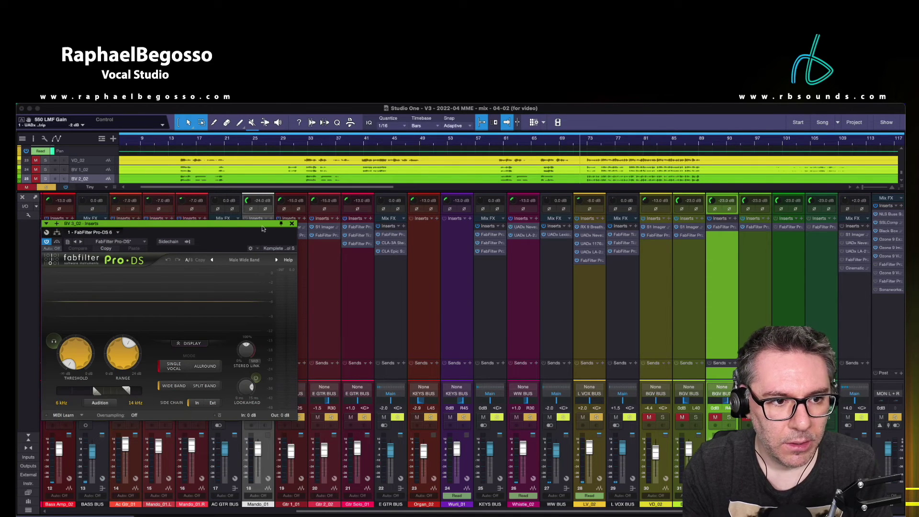
pyautogui.click(292, 225)
pyautogui.click(796, 229)
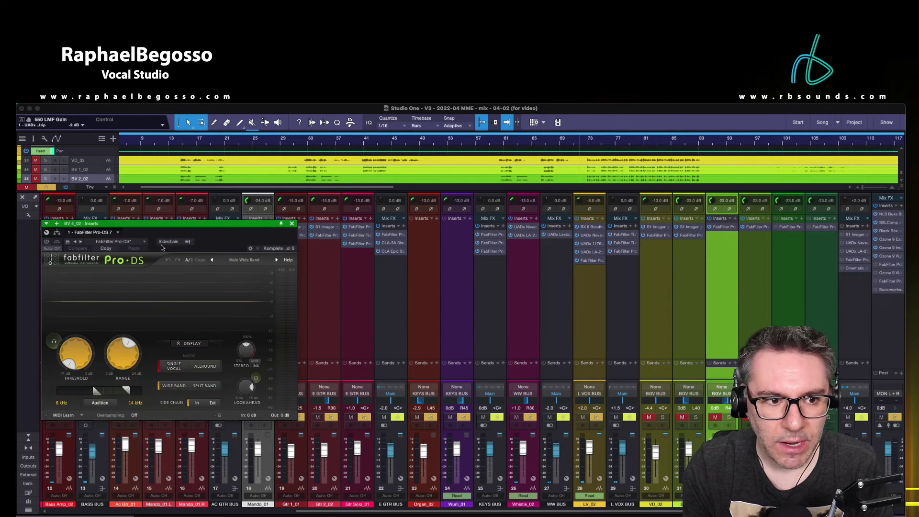
pyautogui.click(292, 225)
pyautogui.click(820, 227)
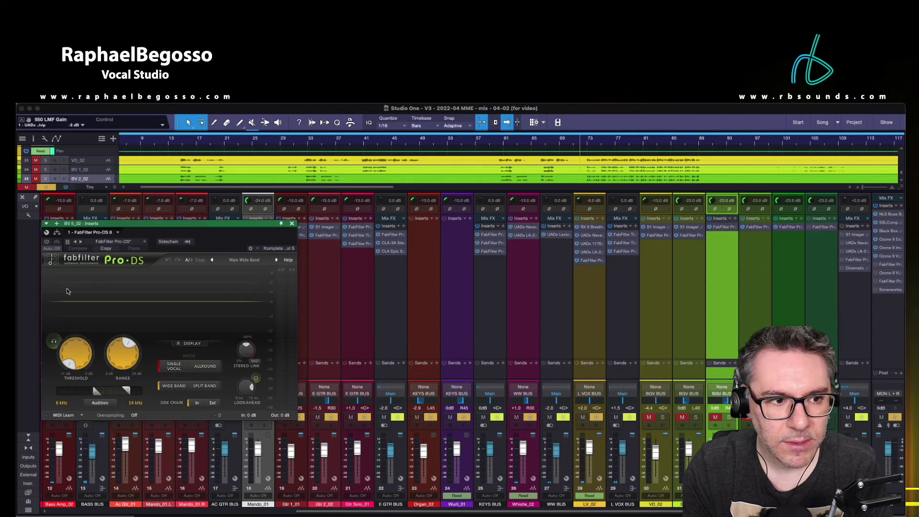
pyautogui.click(292, 223)
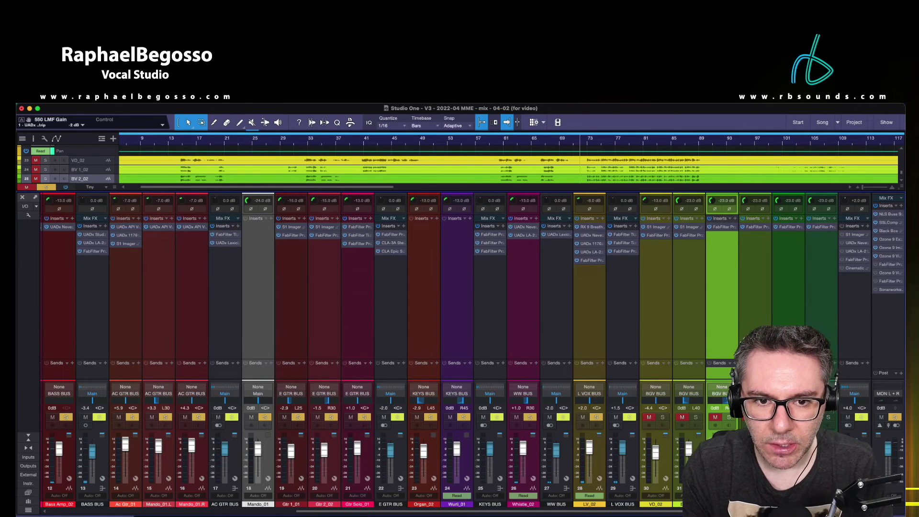
# Clear the existing solos, solo VD_02 and the BV tracks, and play only the backing vocals from about bar 72.
pyautogui.click(46, 187)
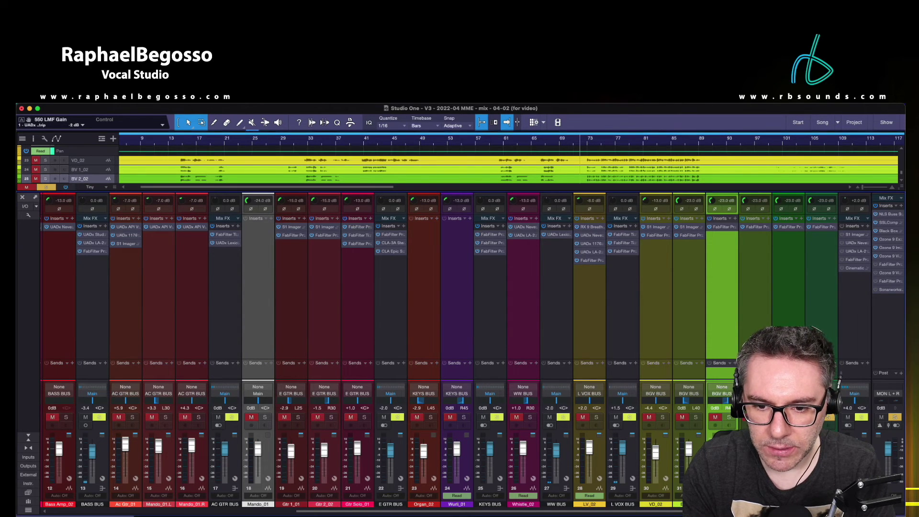
pyautogui.click(729, 417)
pyautogui.click(695, 417)
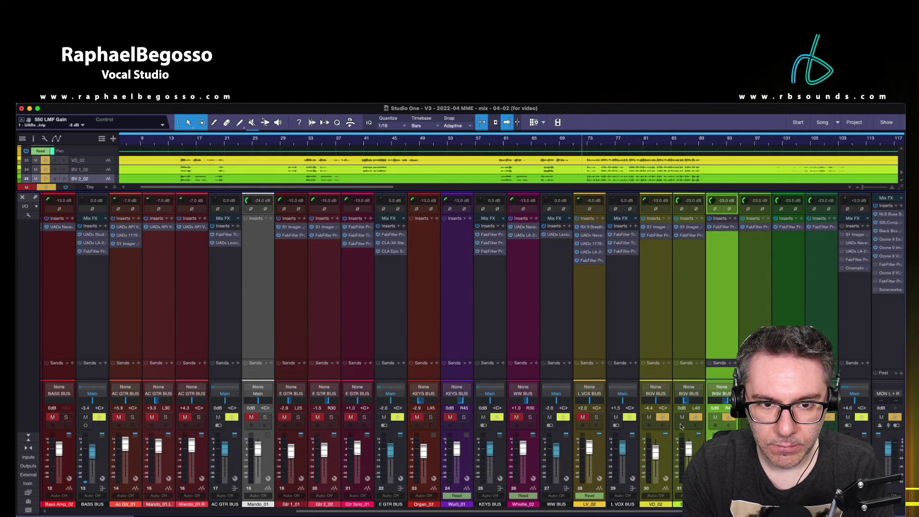
pyautogui.press('space')
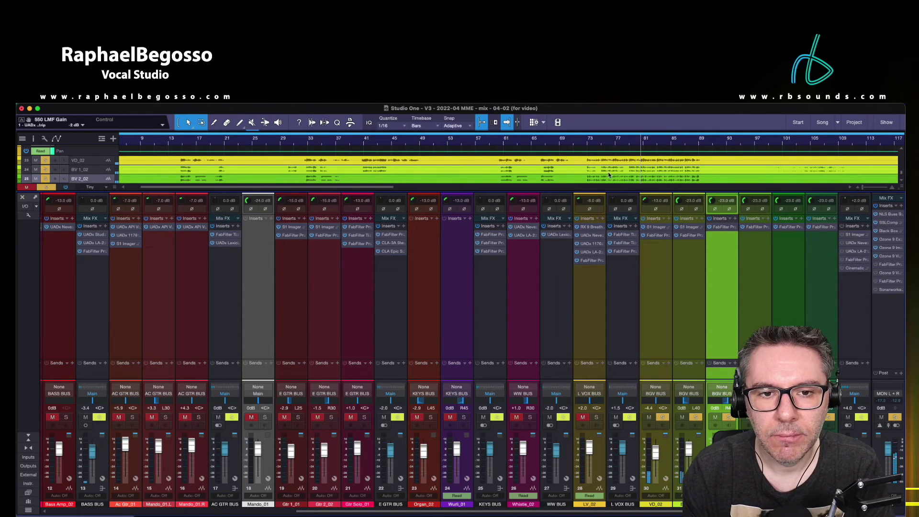
pyautogui.press('space')
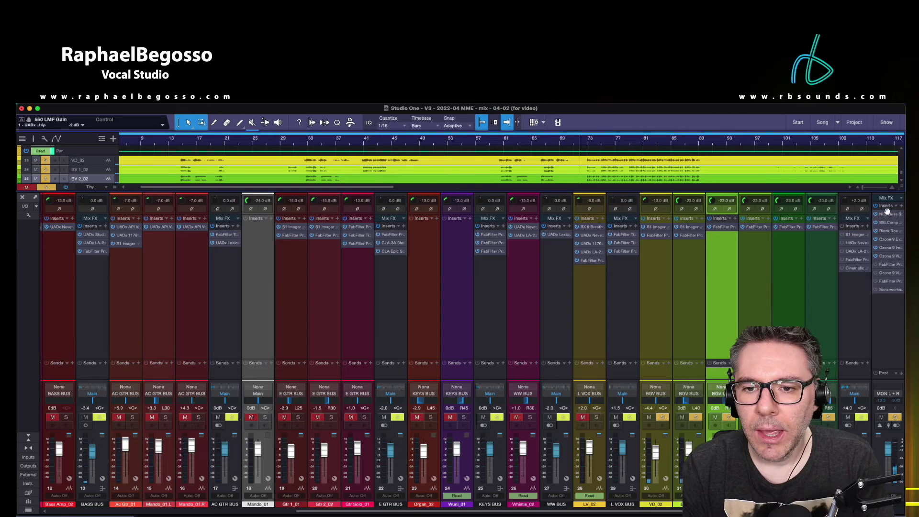
# Turn on the S1 Stereo Imager and the UADx Neve 1073 preamp and EQ on BGV BUS, listening to the backing vocals.
pyautogui.doubleClick(860, 236)
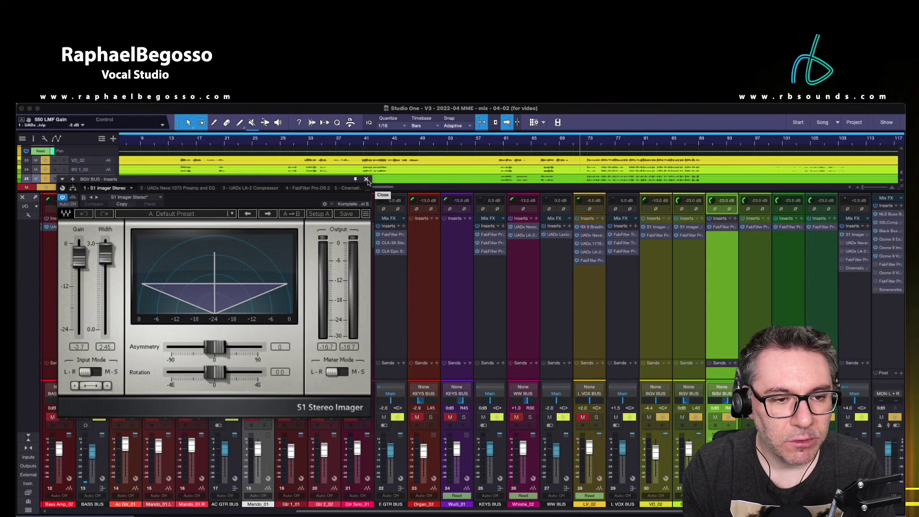
pyautogui.click(366, 179)
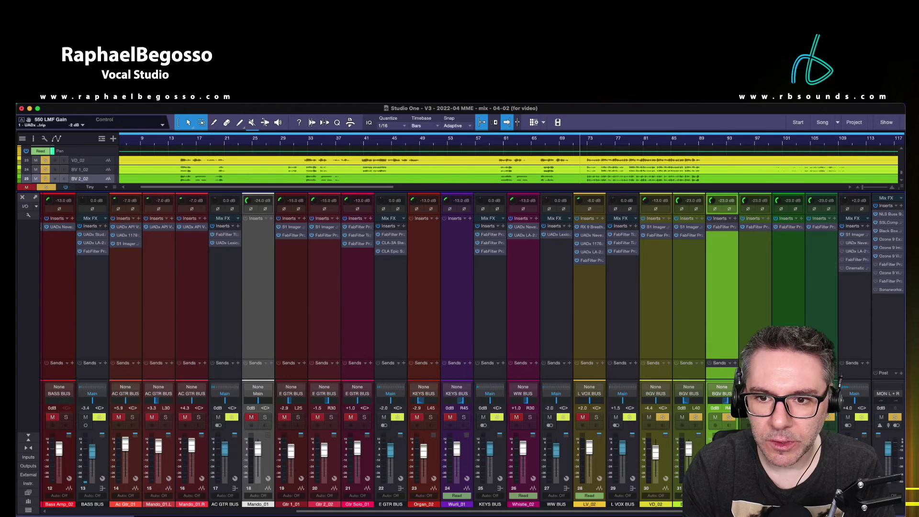
pyautogui.click(857, 242)
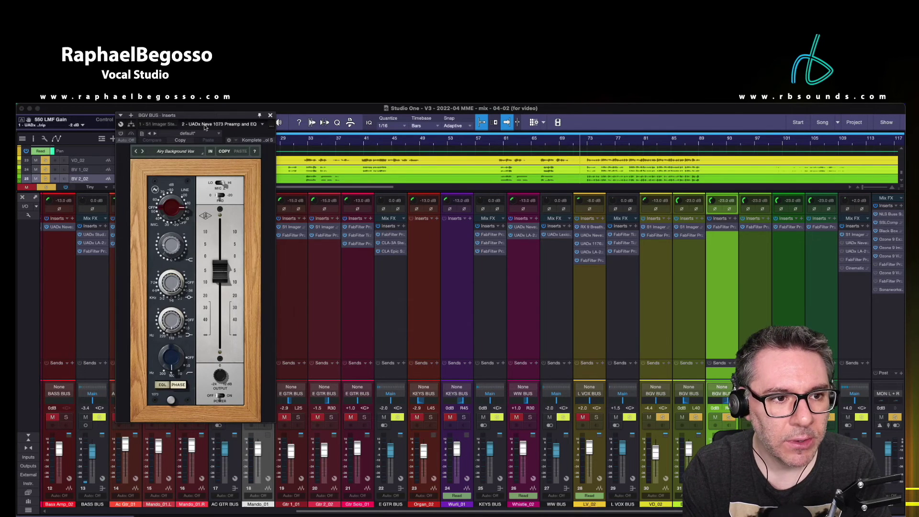
pyautogui.moveTo(214, 116); pyautogui.dragTo(487, 138)
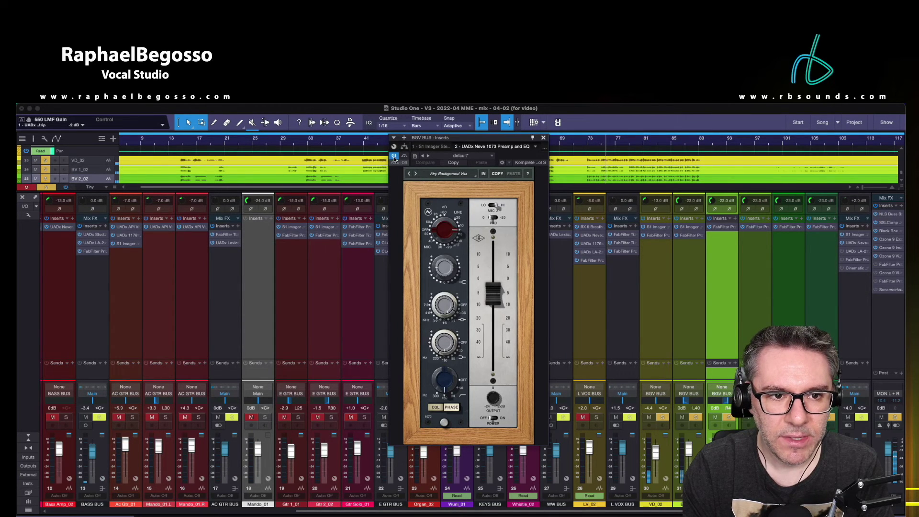
pyautogui.click(543, 138)
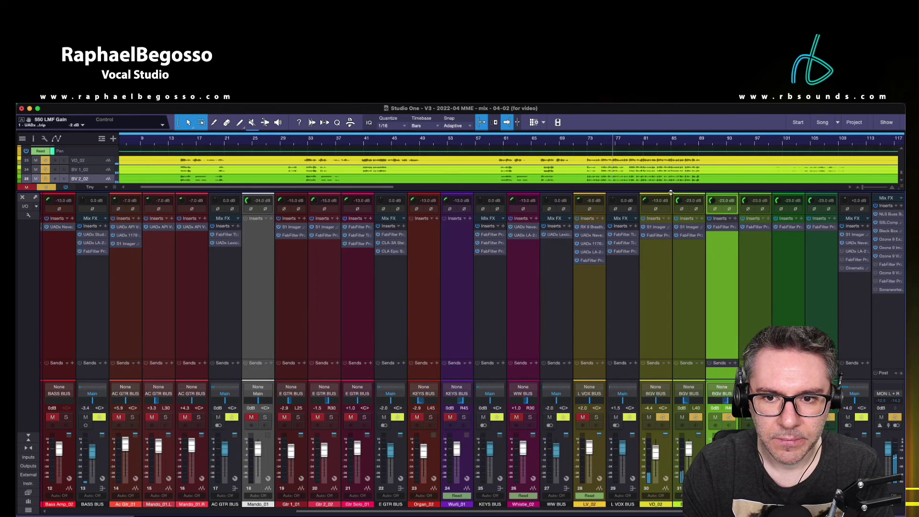
# Turn on the UADx LA-2 Compressor on BGV BUS and watch its meter during playback of the backing vocals.
pyautogui.click(856, 253)
pyautogui.moveTo(312, 172); pyautogui.dragTo(538, 207)
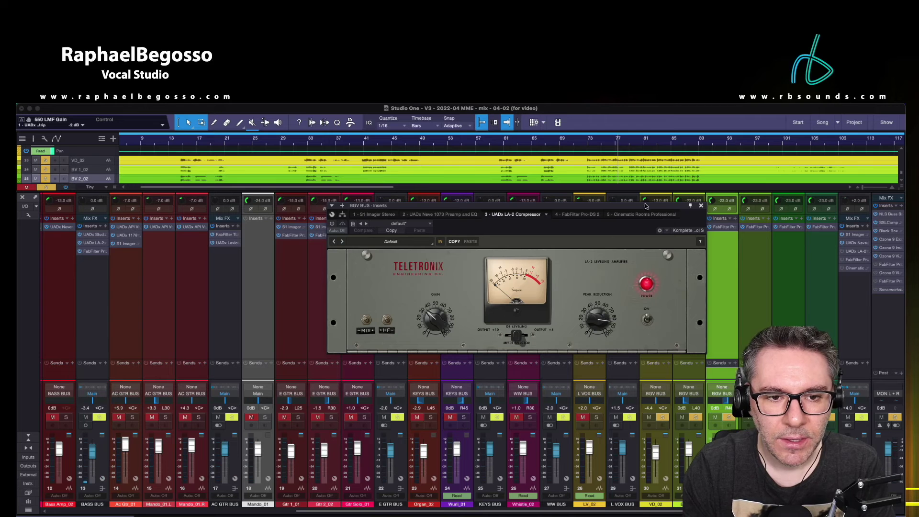
pyautogui.click(580, 151)
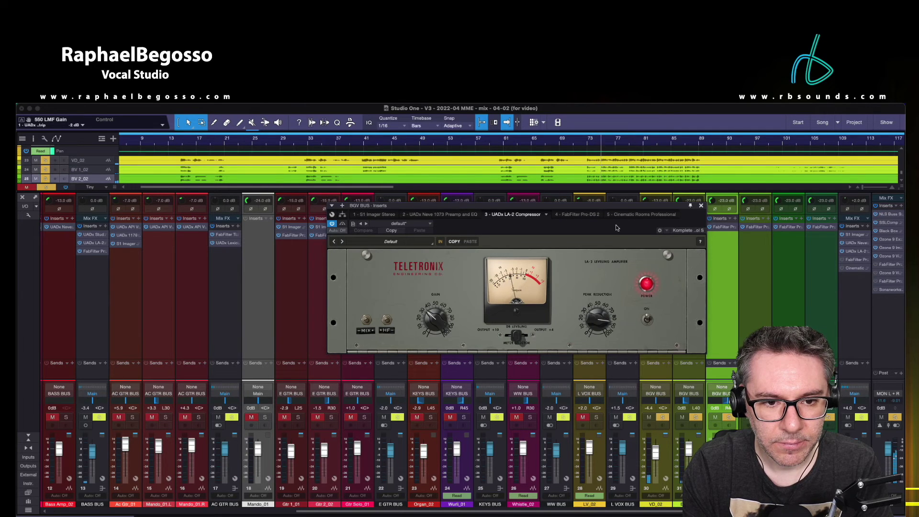
pyautogui.click(701, 207)
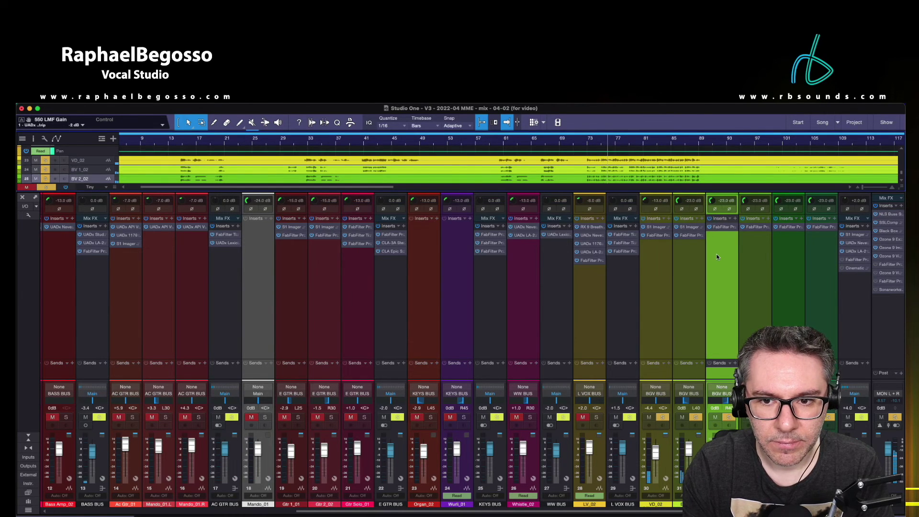
# Turn on the FabFilter Pro-DS de-esser on BGV BUS and play the backing vocals from about bar 72.
pyautogui.click(854, 261)
pyautogui.moveTo(178, 176); pyautogui.dragTo(508, 203)
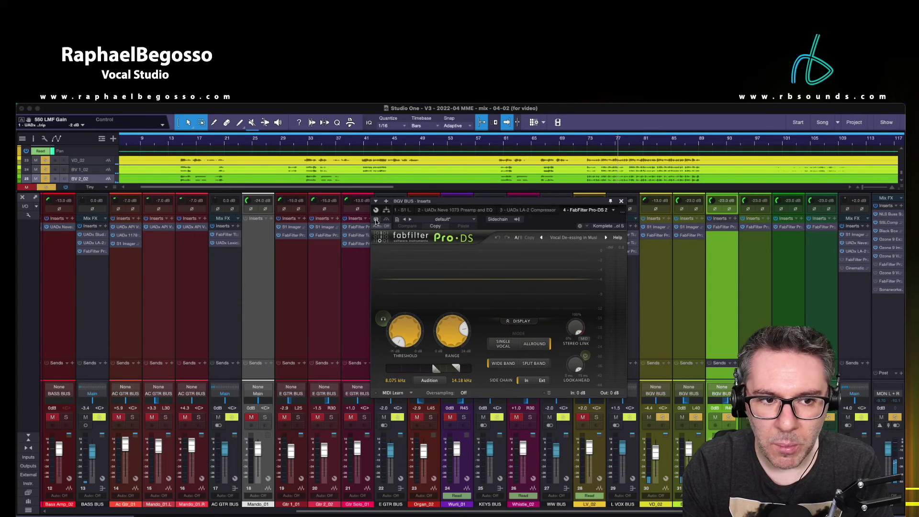
pyautogui.click(583, 143)
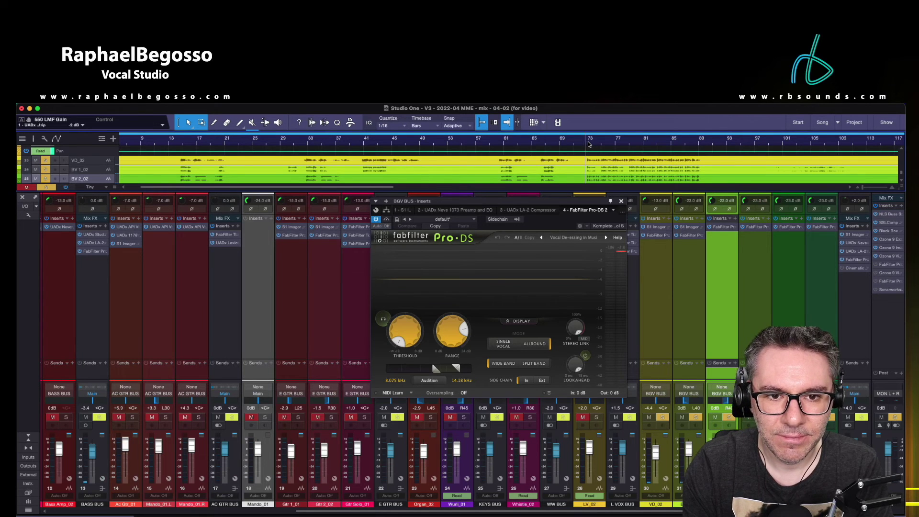
pyautogui.press('space')
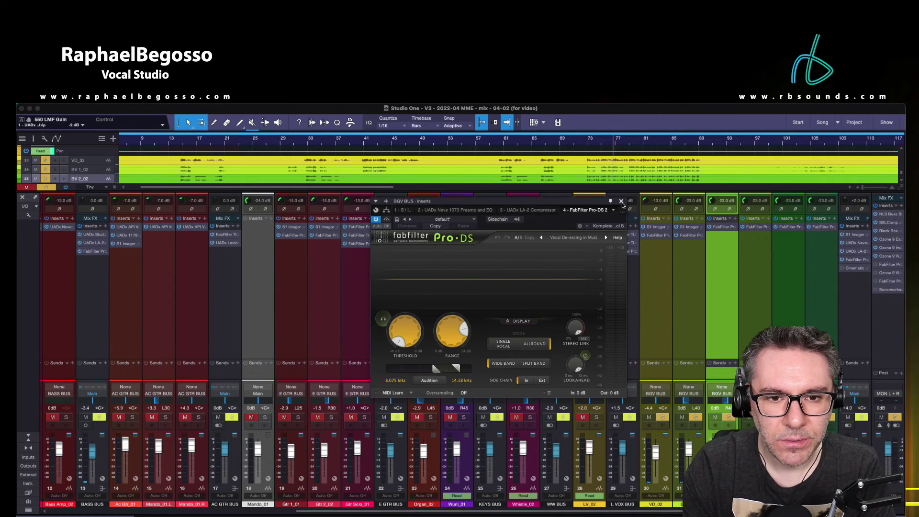
# Turn on the Cinematic Rooms Professional reverb on BGV BUS, view its Amethyst Hall settings, and close its window.
pyautogui.click(621, 202)
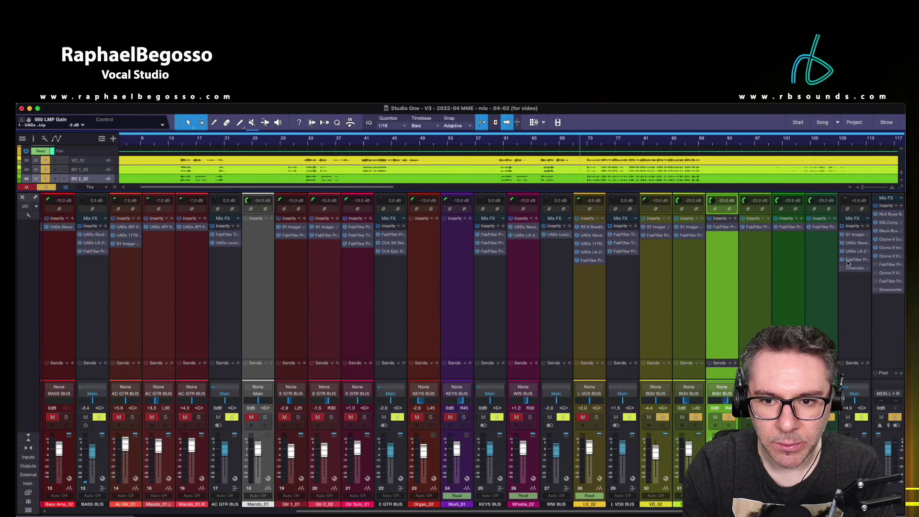
pyautogui.click(860, 269)
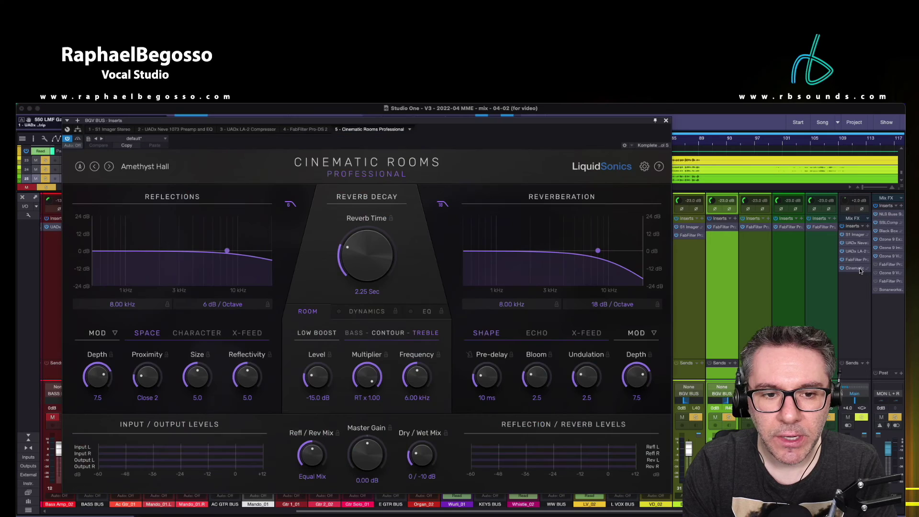
pyautogui.moveTo(453, 125); pyautogui.dragTo(582, 140)
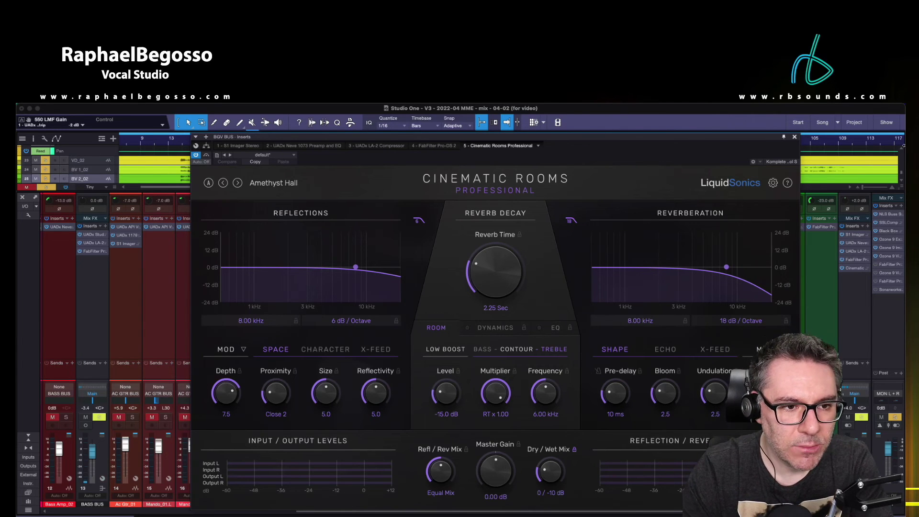
pyautogui.click(795, 138)
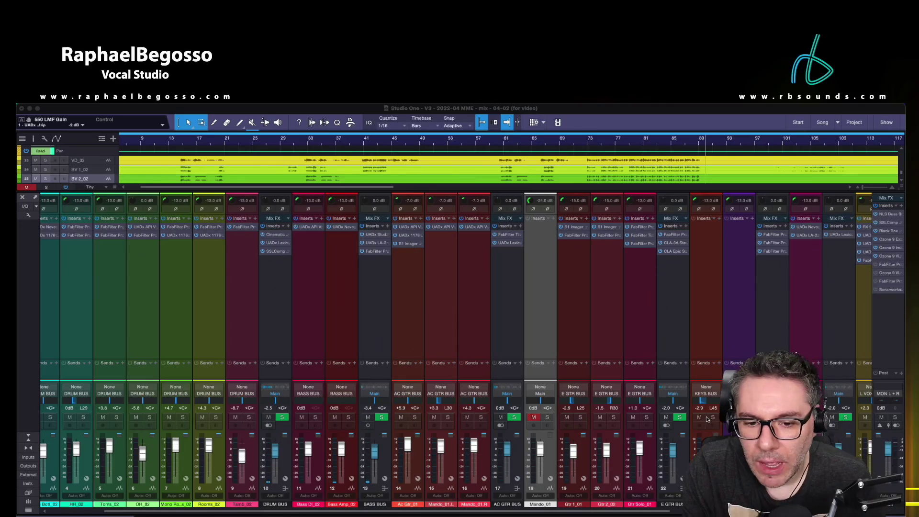
# Turn on FabFilter Pro-Q 3 (2) on the Main channel and compare it bypassed and active while playing the full mix from about bar 72.
pyautogui.moveTo(642, 511); pyautogui.dragTo(418, 505)
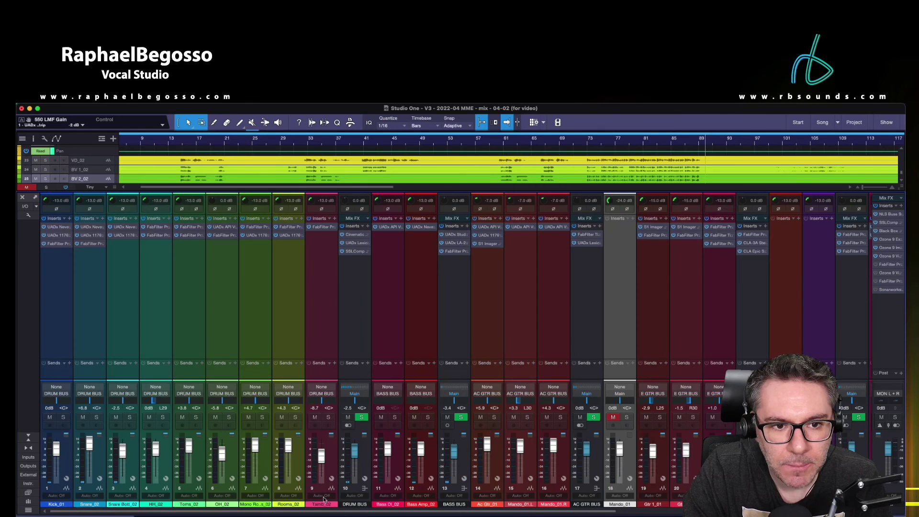
pyautogui.hscroll(5, 333, 499)
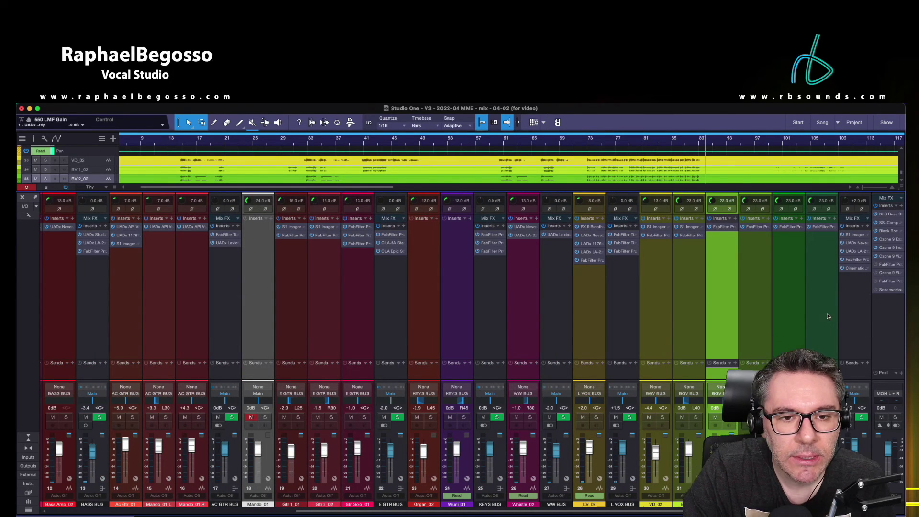
pyautogui.click(889, 266)
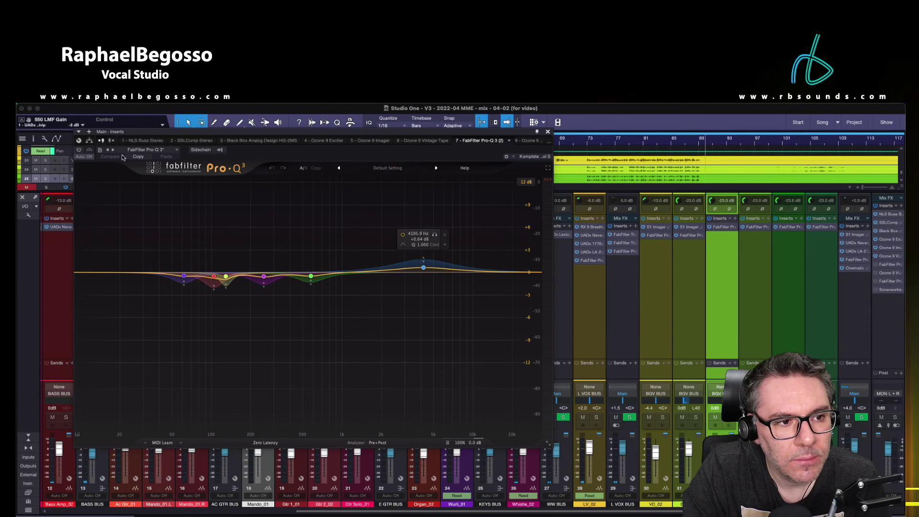
pyautogui.click(79, 151)
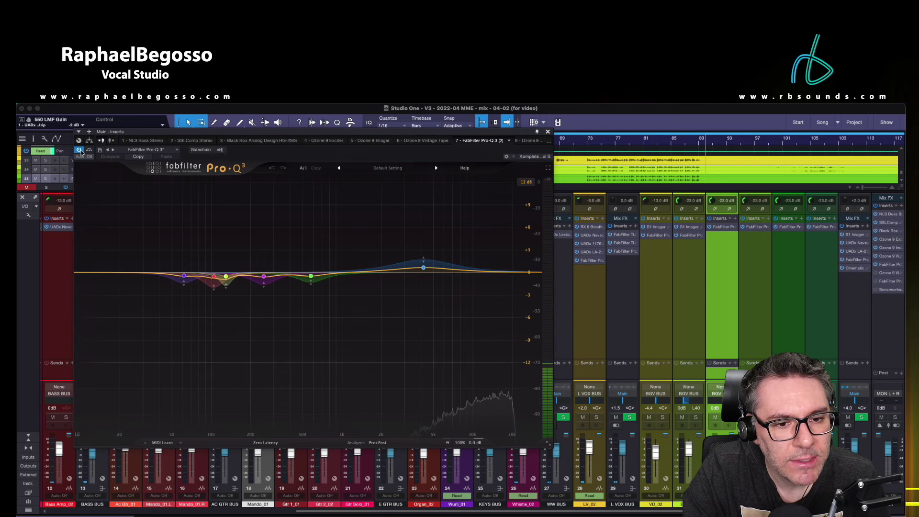
pyautogui.moveTo(213, 132); pyautogui.dragTo(372, 179)
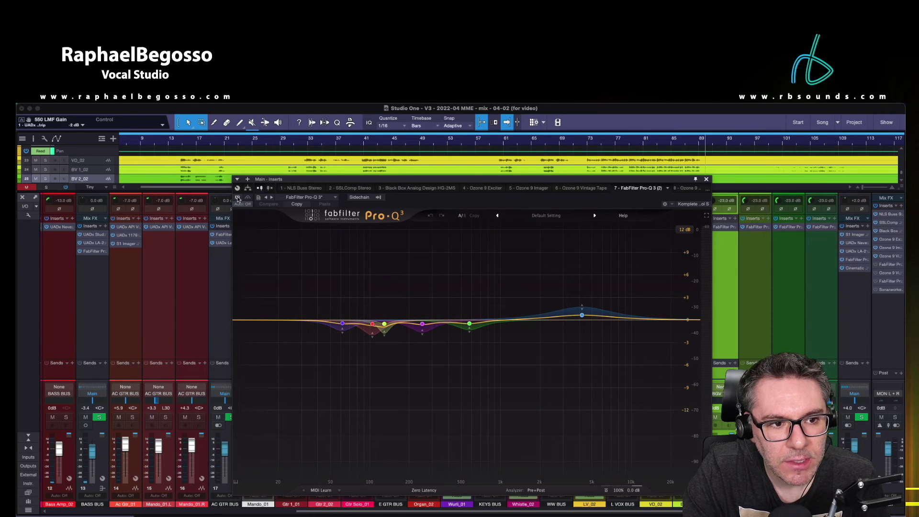
pyautogui.click(581, 141)
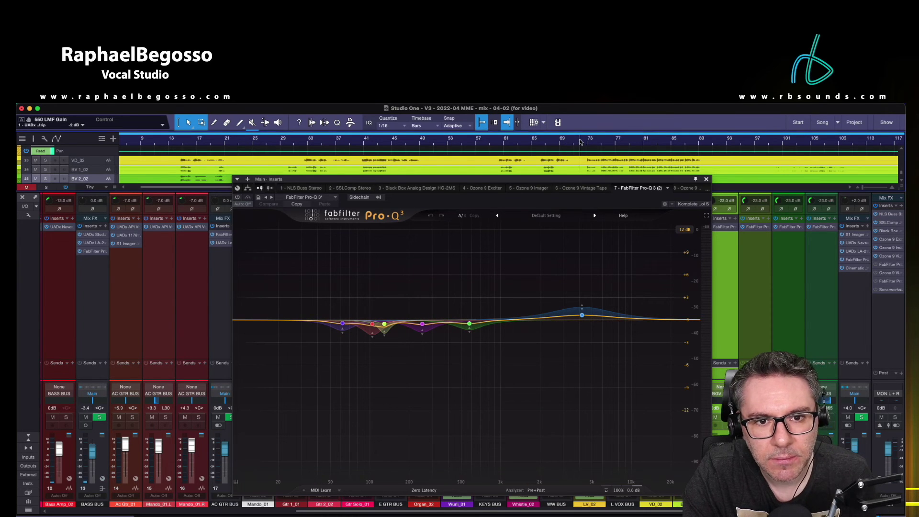
pyautogui.press('space')
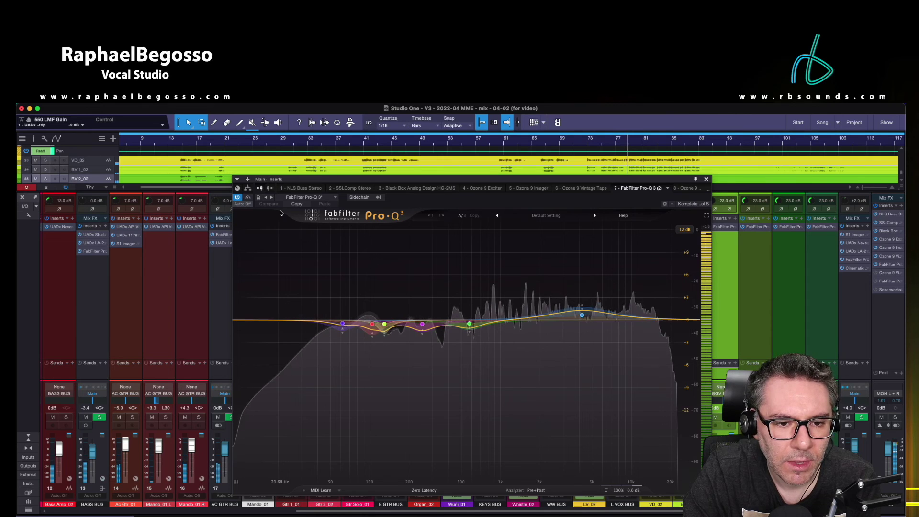
pyautogui.press('space')
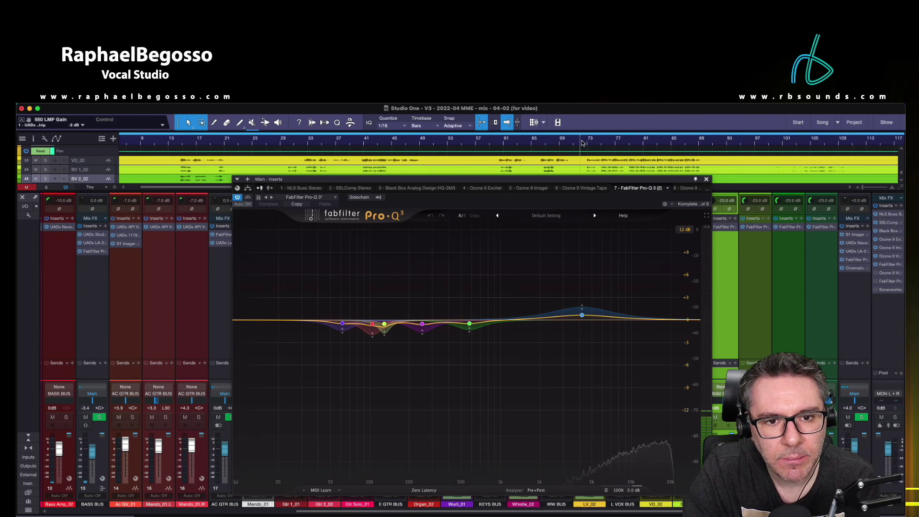
pyautogui.press('space')
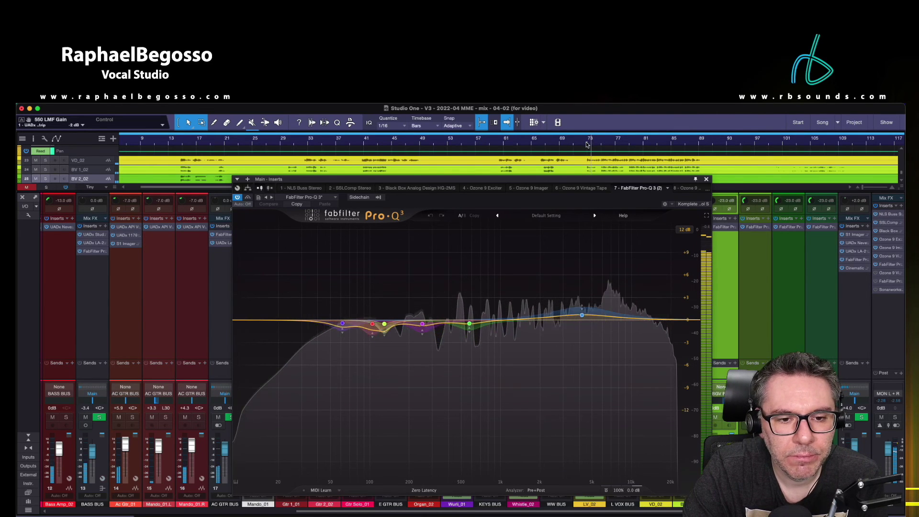
pyautogui.click(707, 179)
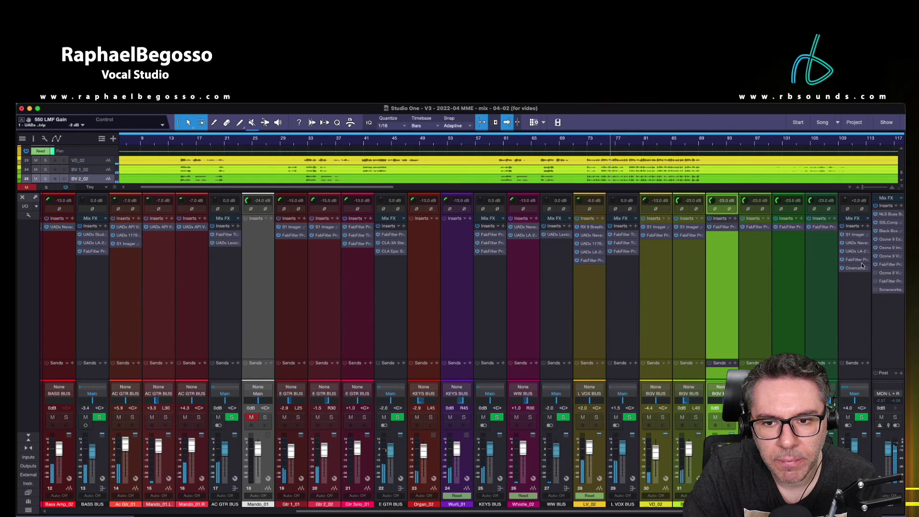
# Turn on the Ozone 9 Vintage Limiter on the Main channel and play the full mix from about bar 72.
pyautogui.click(892, 273)
pyautogui.moveTo(349, 135); pyautogui.dragTo(454, 206)
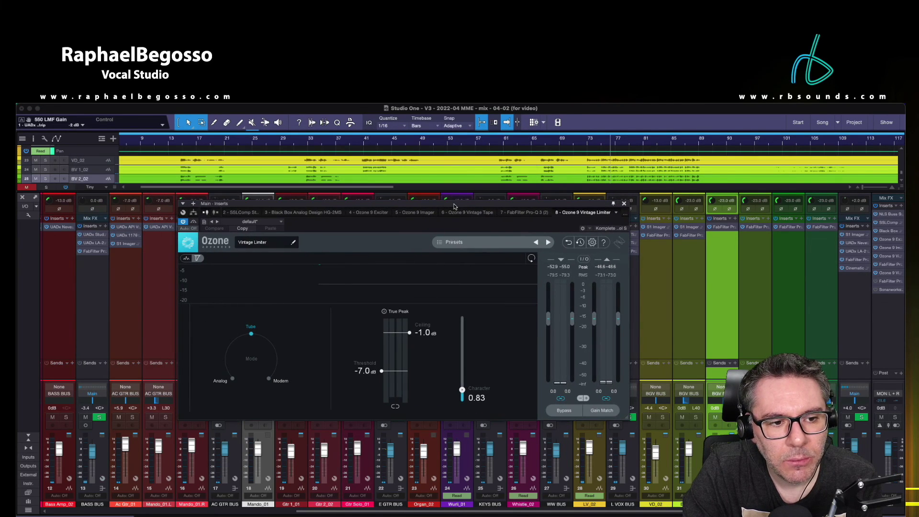
pyautogui.click(586, 141)
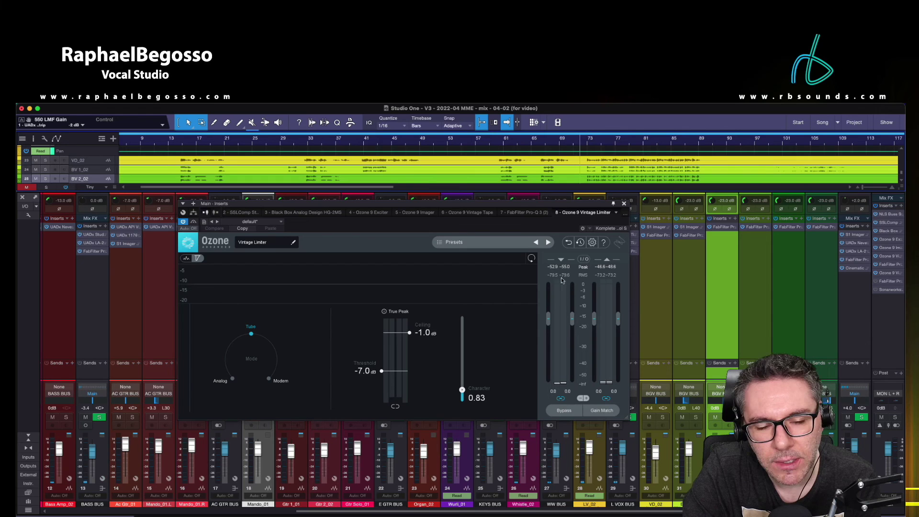
pyautogui.press('space')
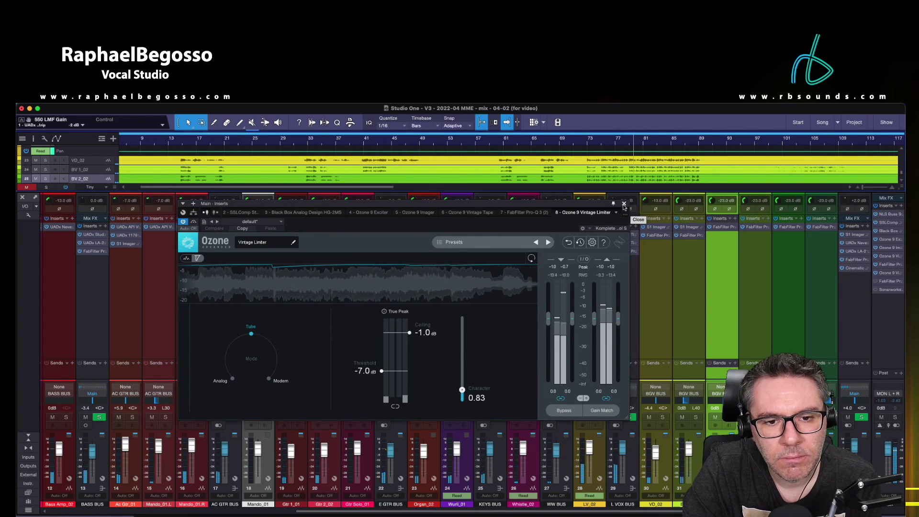
pyautogui.click(624, 204)
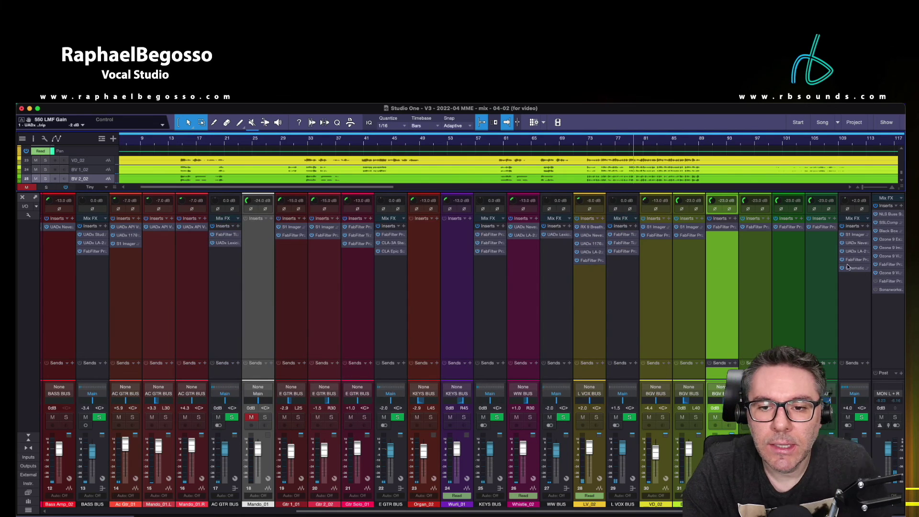
# Turn on FabFilter Pro-Q 3 (6) on the Main channel and move its window clear of the timeline.
pyautogui.click(890, 282)
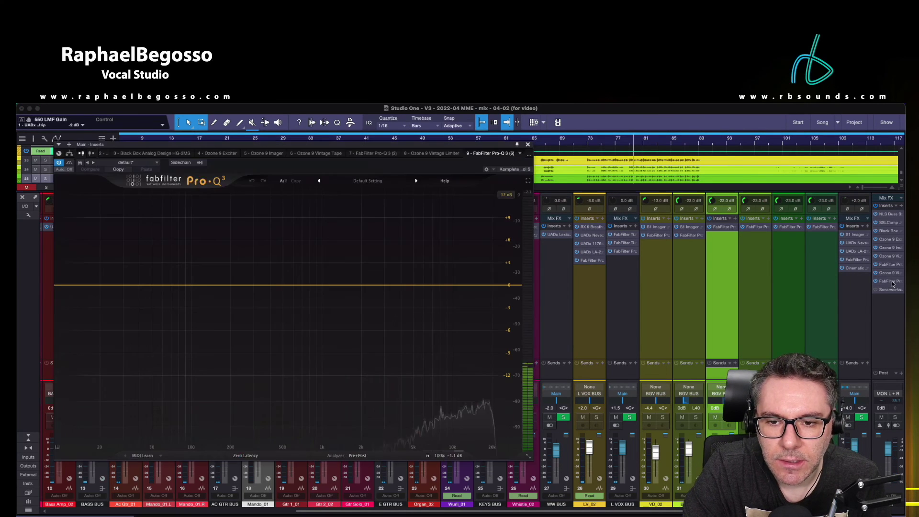
pyautogui.moveTo(336, 148); pyautogui.dragTo(527, 187)
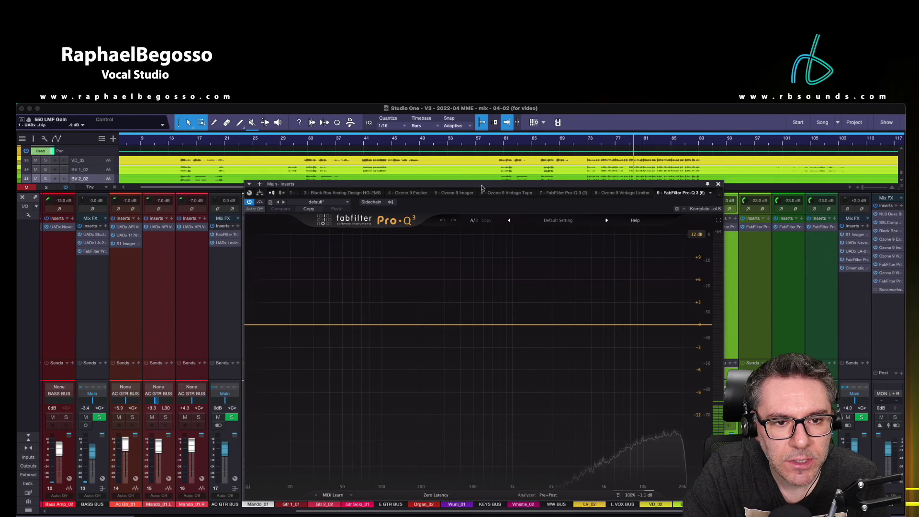
pyautogui.moveTo(481, 185); pyautogui.dragTo(469, 199)
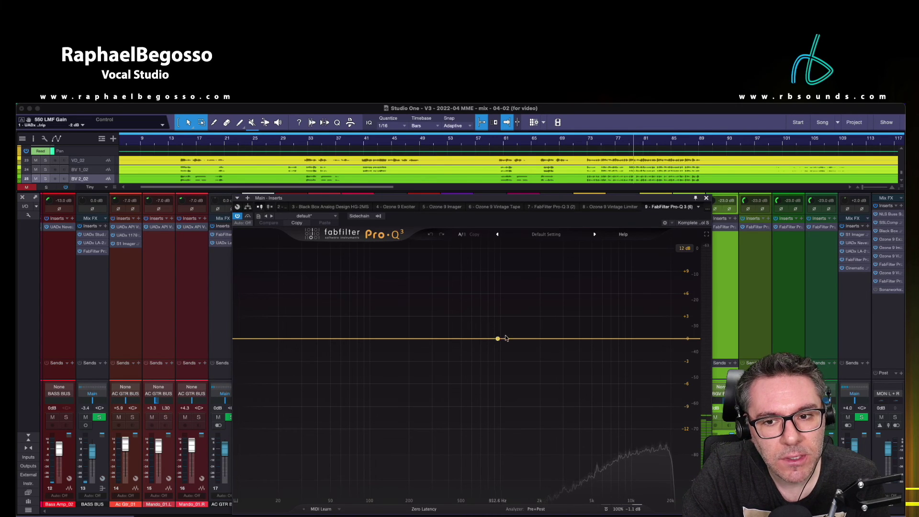
# Open the Sonarworks Reference 4 plugin on the Main channel, examine its headphone calibration curves, and close it.
pyautogui.click(891, 293)
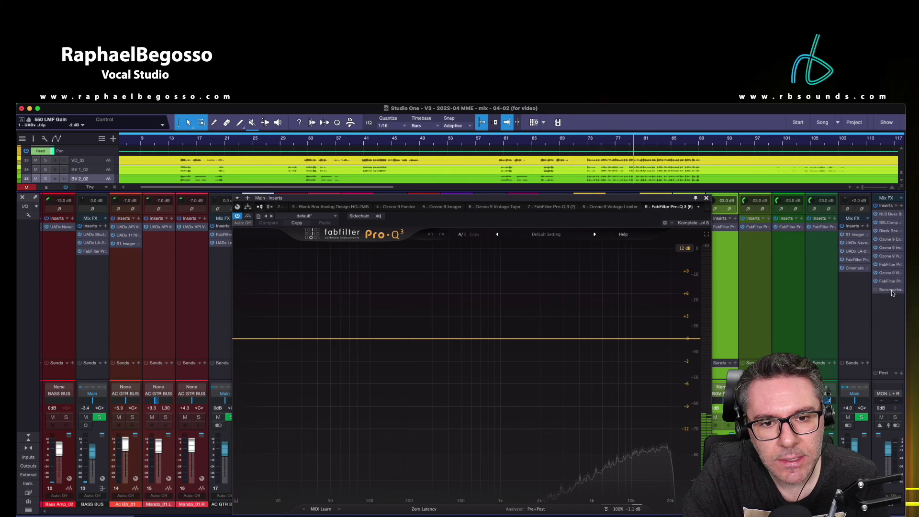
pyautogui.doubleClick(892, 290)
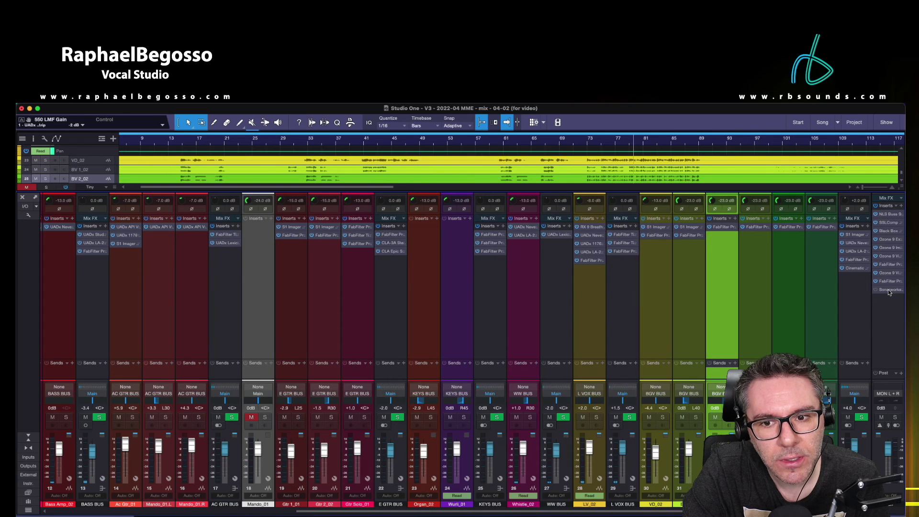
pyautogui.doubleClick(889, 290)
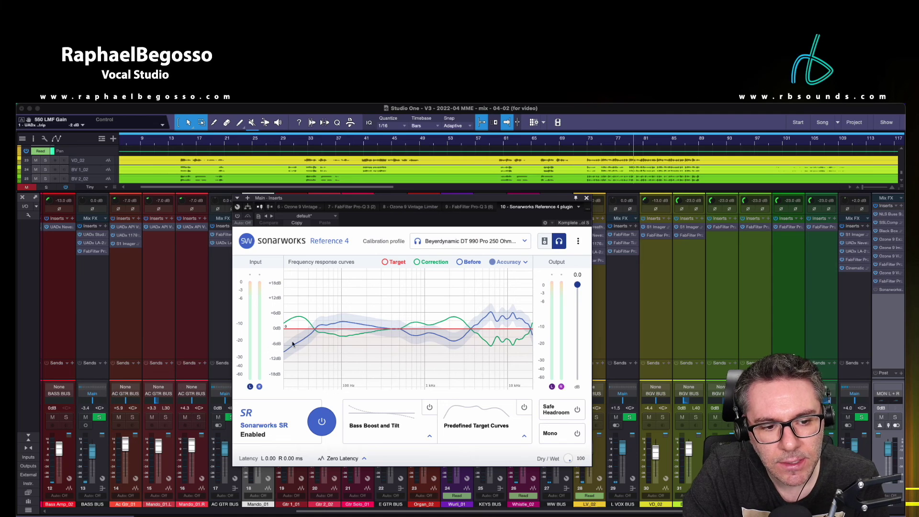
pyautogui.click(587, 198)
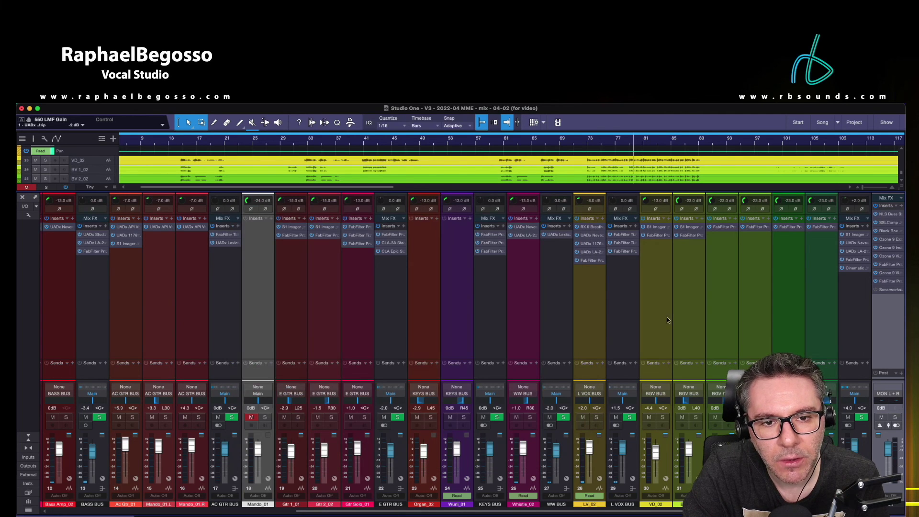
# Reopen FabFilter Pro-Q 3 (6) on the Main channel and play the full mix from about bar 72.
pyautogui.click(888, 282)
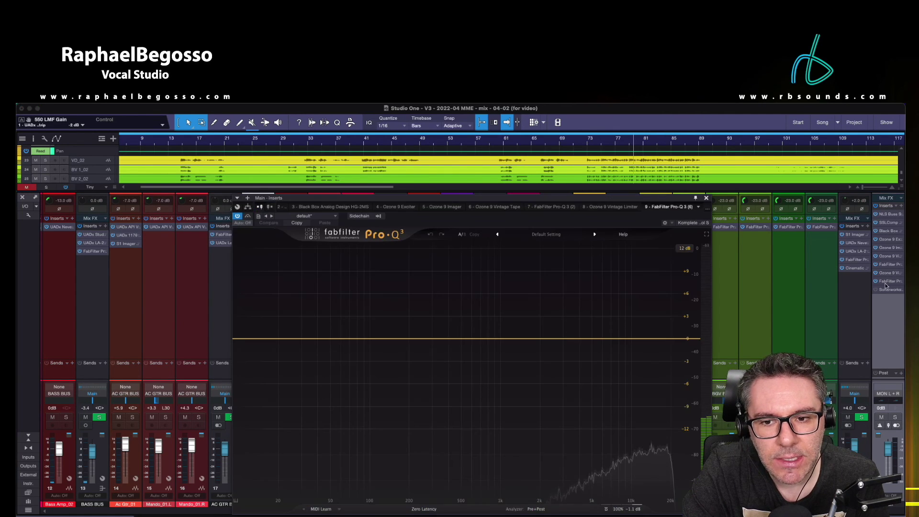
pyautogui.click(582, 140)
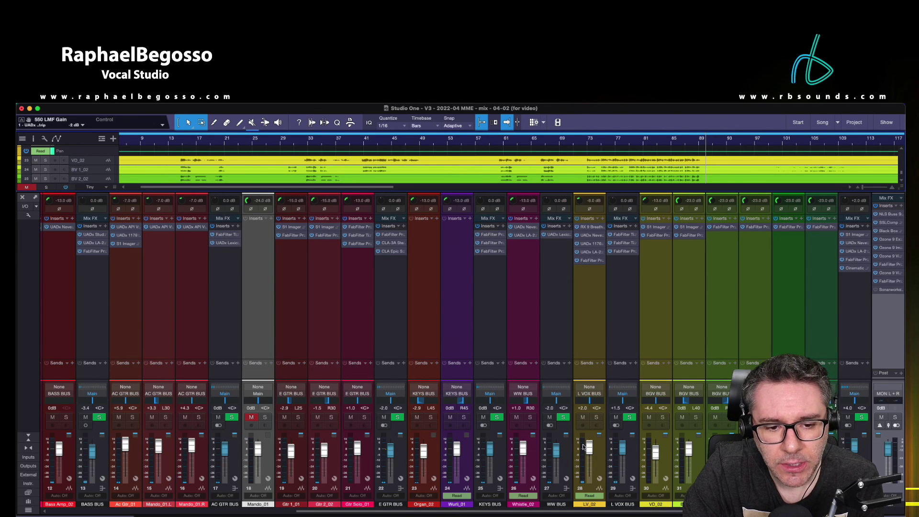
# Move the playhead to about bar 99 and look through the arrangement tracks to the LV_02 lane.
pyautogui.click(776, 141)
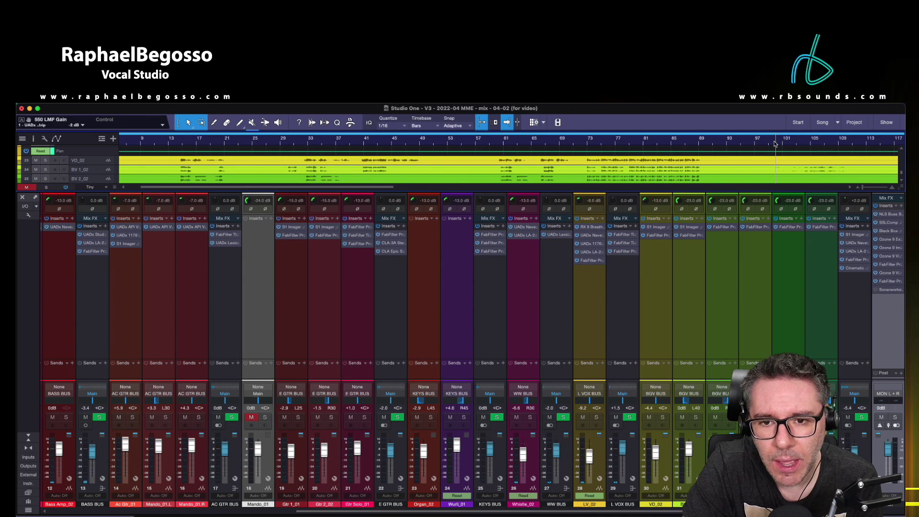
pyautogui.scroll(-3, 777, 172)
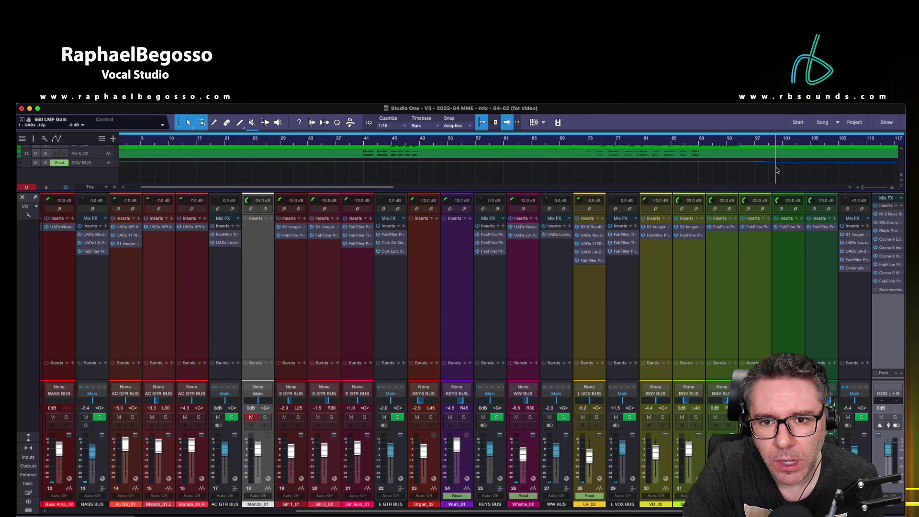
pyautogui.scroll(12, 777, 171)
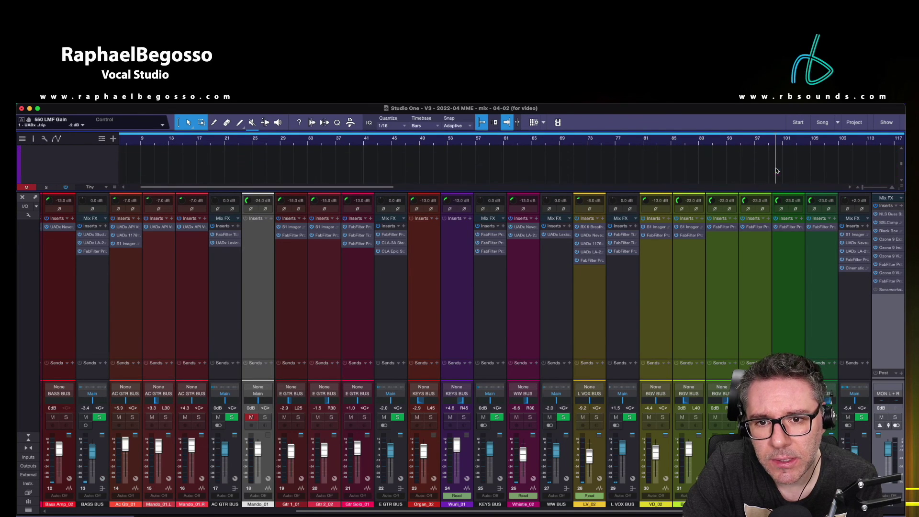
pyautogui.scroll(-5, 777, 171)
pyautogui.scroll(-3, 776, 168)
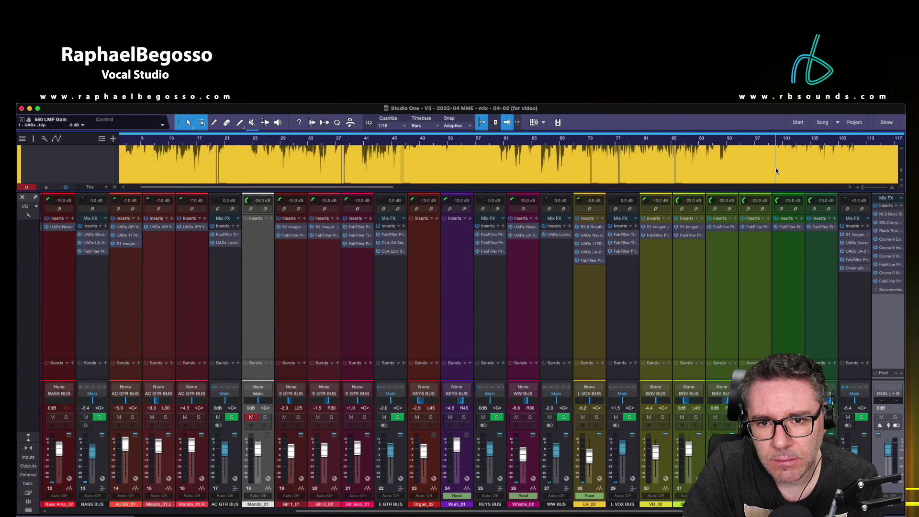
pyautogui.scroll(1, 776, 167)
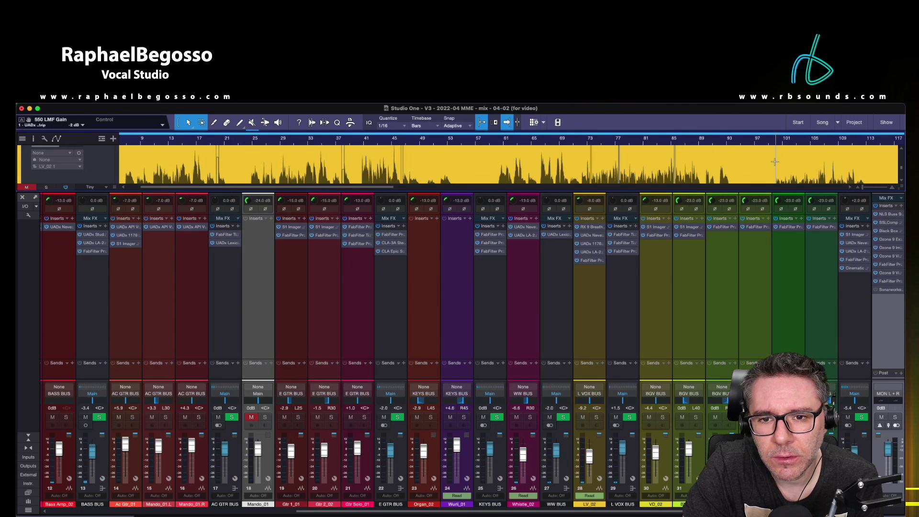